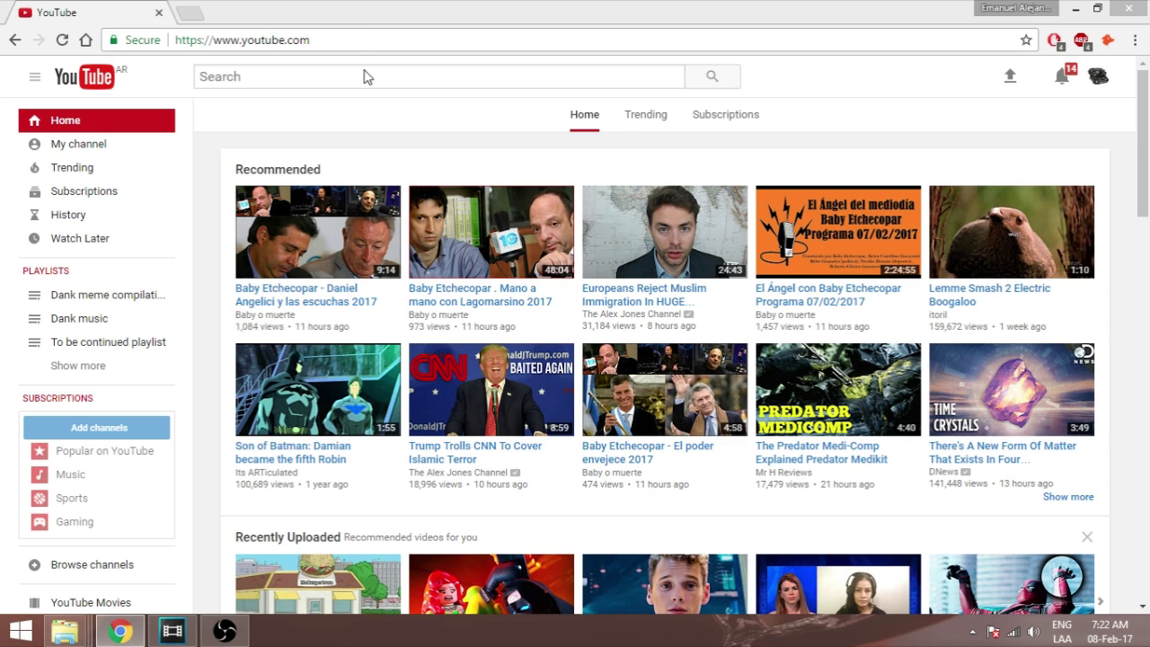
# Search YouTube for 'turtle mating noise' and open the Turtles Mating video.
pyautogui.click(367, 75)
pyautogui.write('turtle')
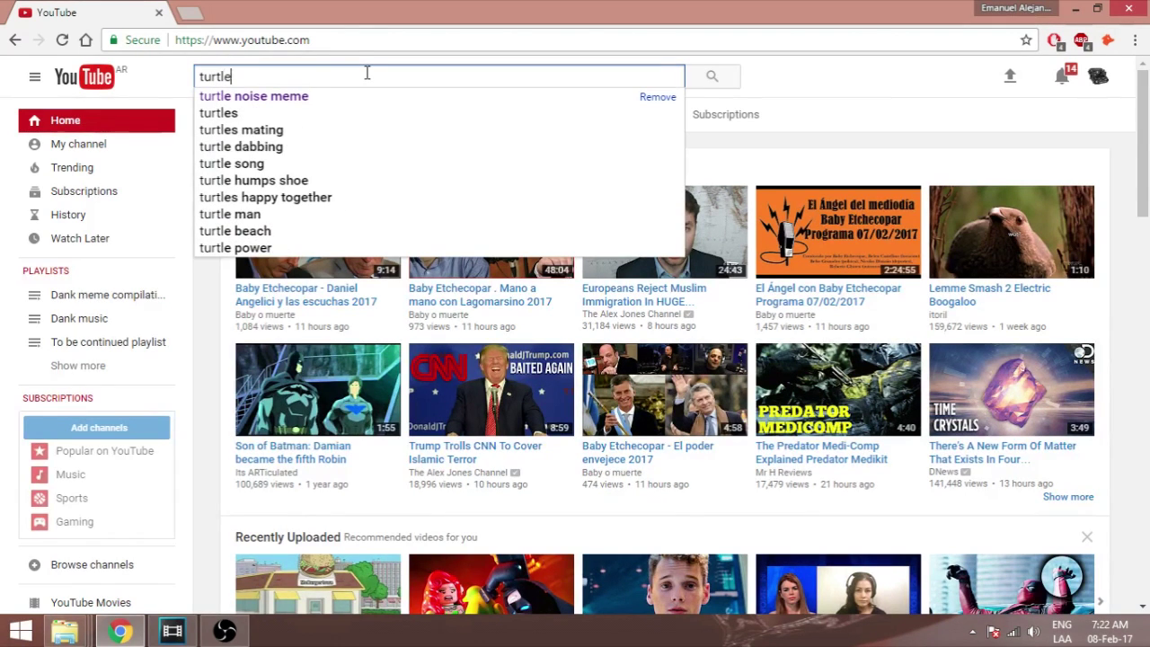
pyautogui.write(' mating nois')
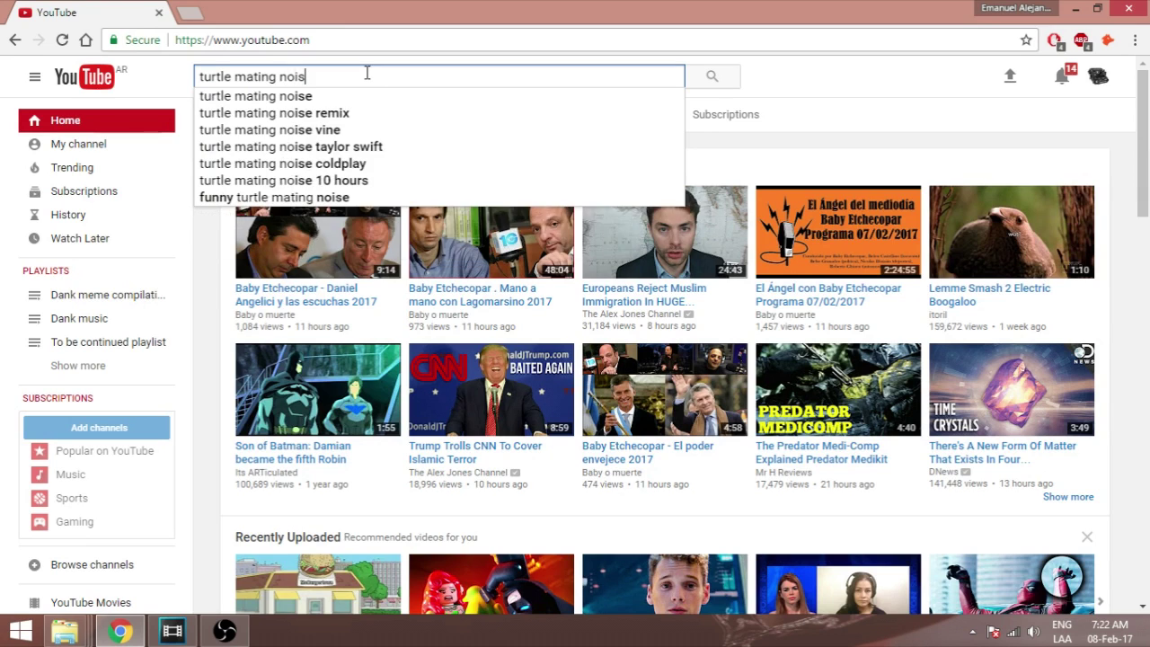
pyautogui.write('e')
pyautogui.press('Return')
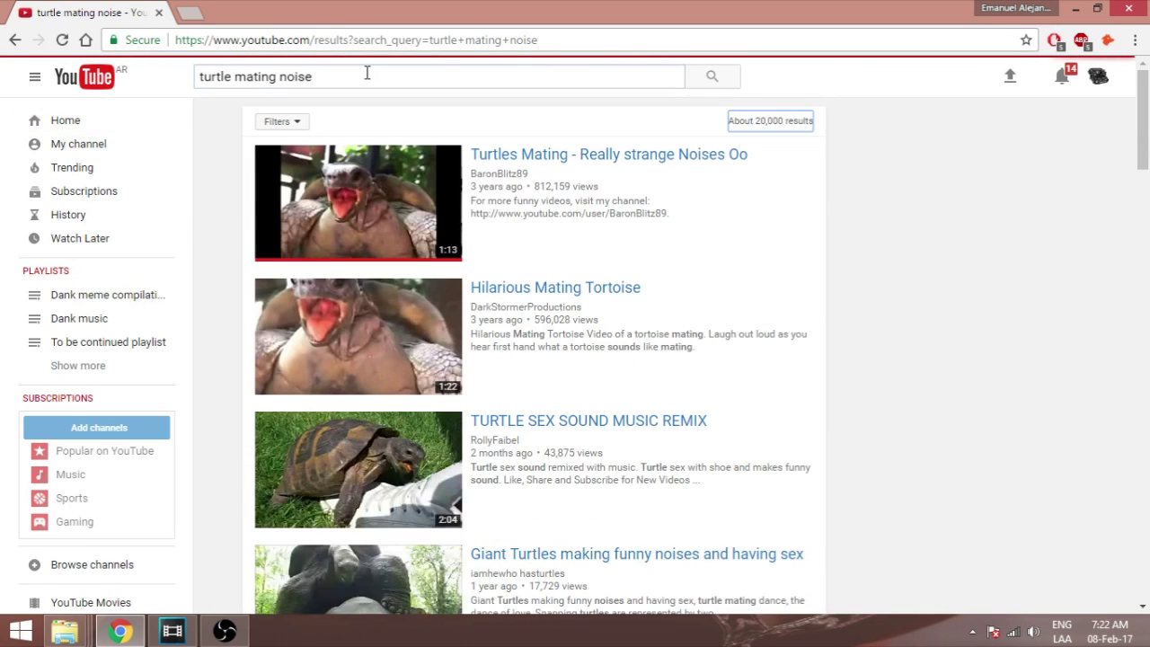
pyautogui.scroll(-2, 762, 404)
pyautogui.scroll(2, 763, 404)
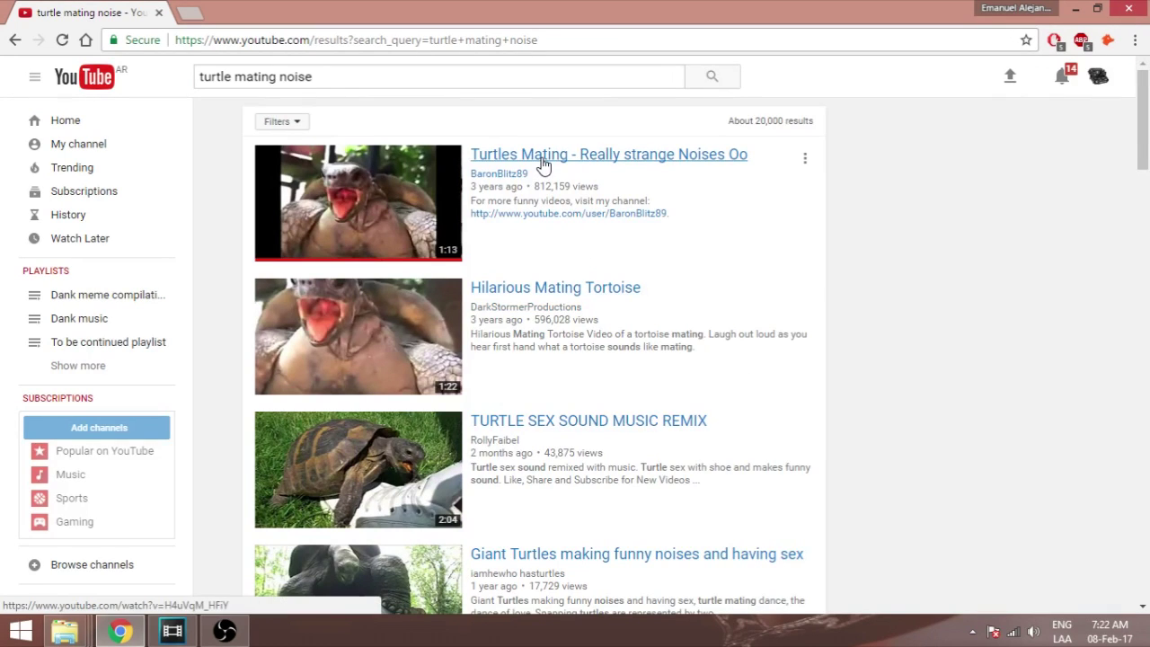
pyautogui.rightClick(542, 164)
pyautogui.press('Escape')
pyautogui.click(543, 164)
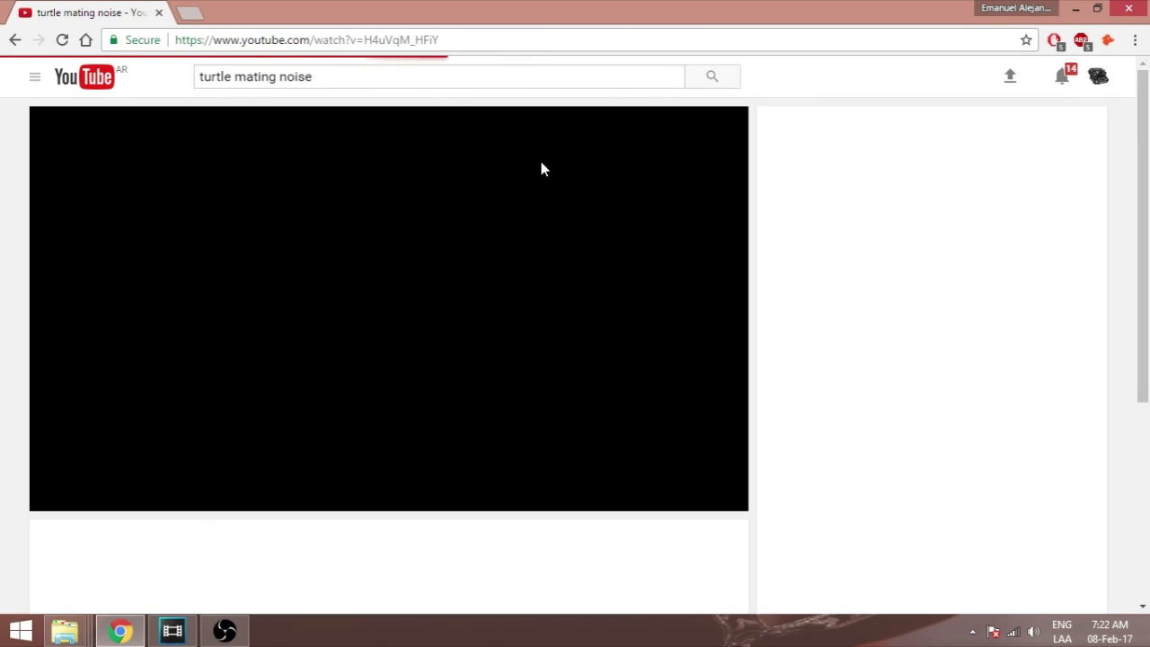
# Insert 'bajar' before 'youtube' in the video's URL and continue on bajaryoutube.com.
pyautogui.click(247, 40)
pyautogui.doubleClick(261, 40)
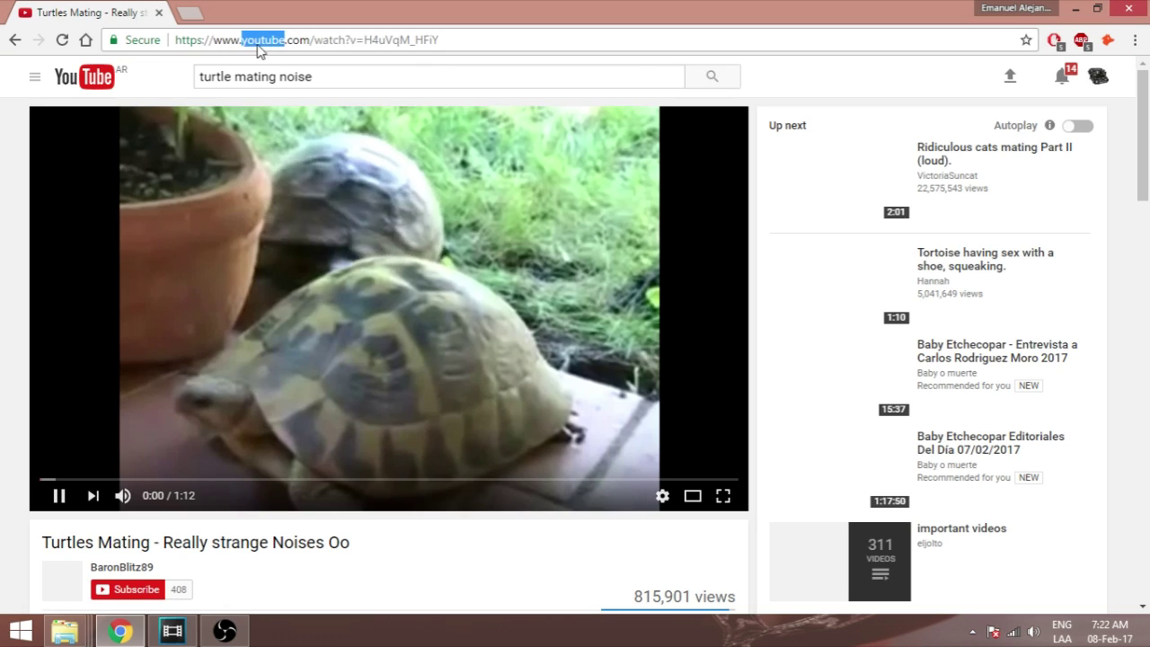
pyautogui.press('Left')
pyautogui.write('bajar')
pyautogui.press('Return')
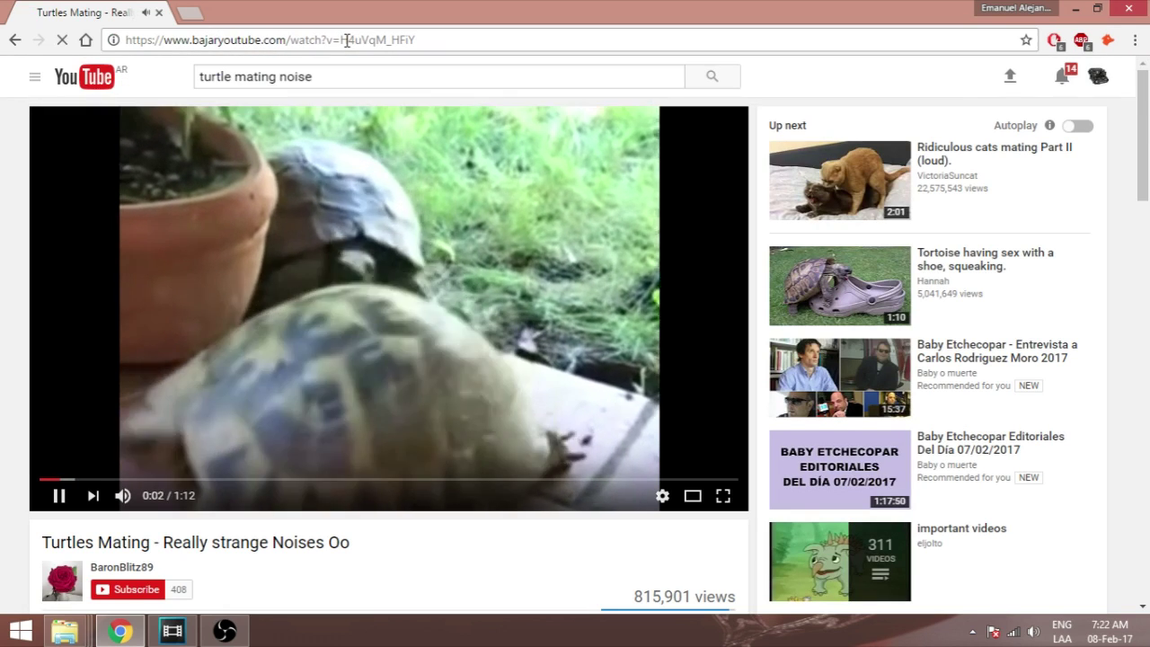
pyautogui.click(1033, 631)
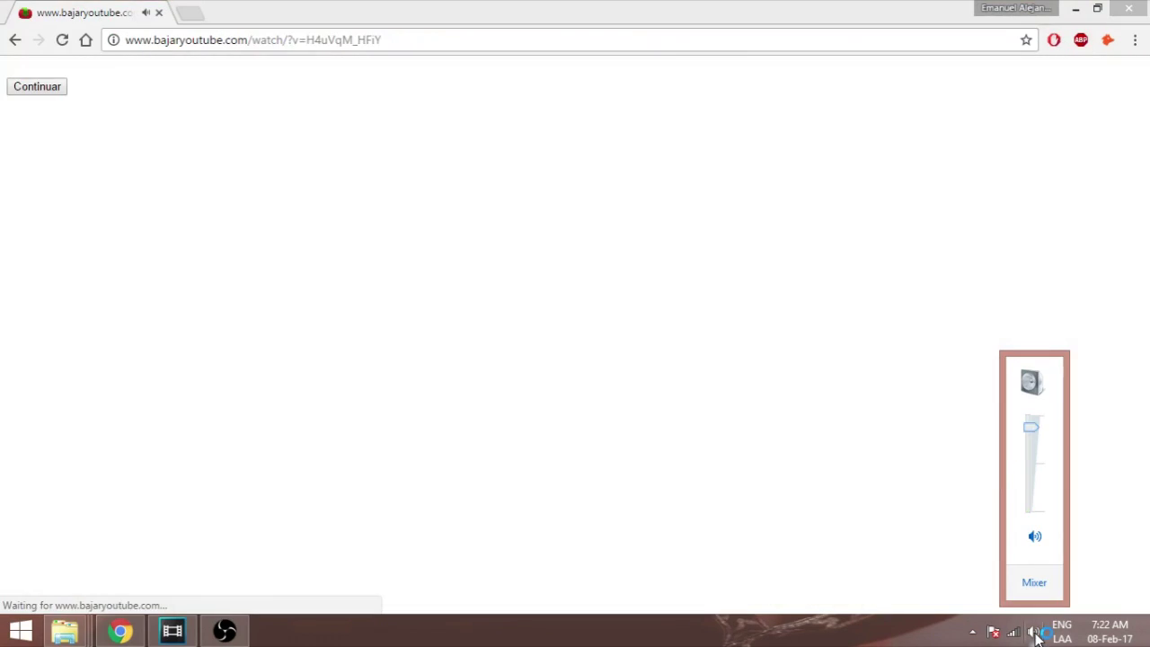
pyautogui.click(40, 87)
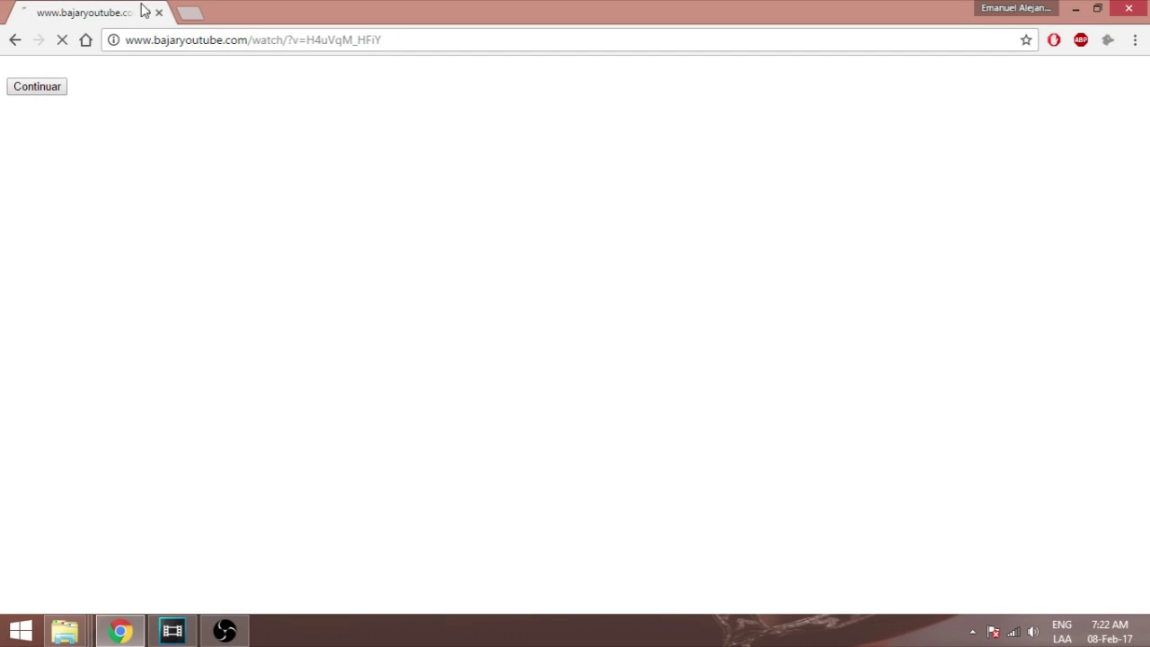
pyautogui.click(189, 12)
# Load youtube.com in new browser tabs.
pyautogui.write('youtube.com')
pyautogui.press('Return')
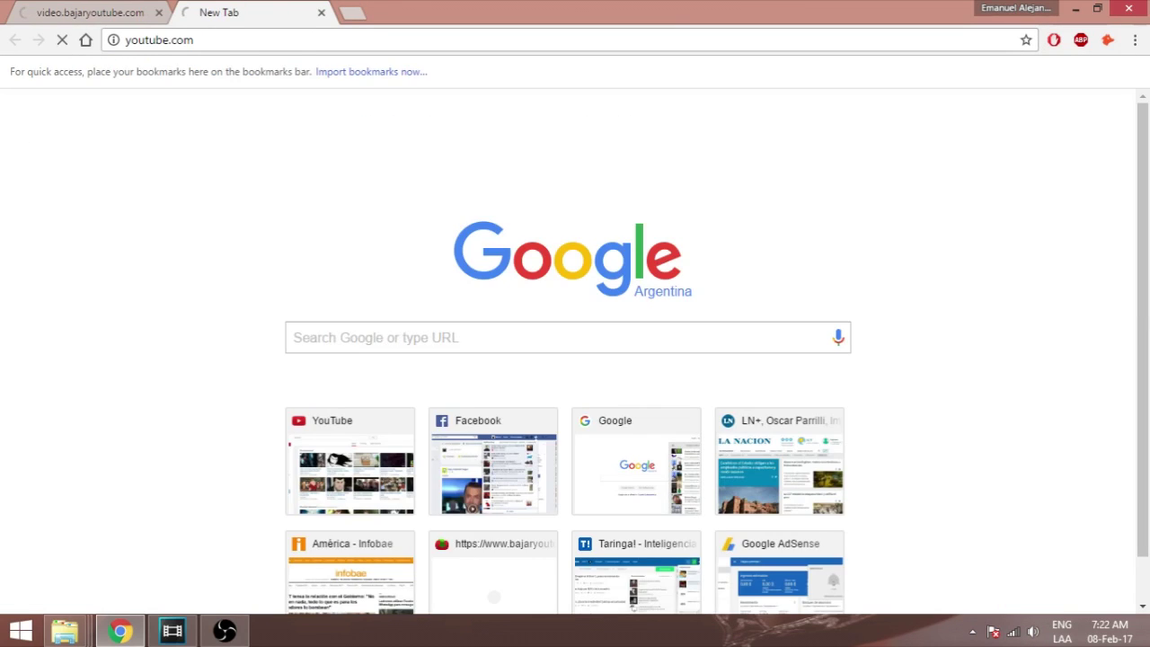
pyautogui.click(324, 43)
pyautogui.hotkey('ctrl', 'c')
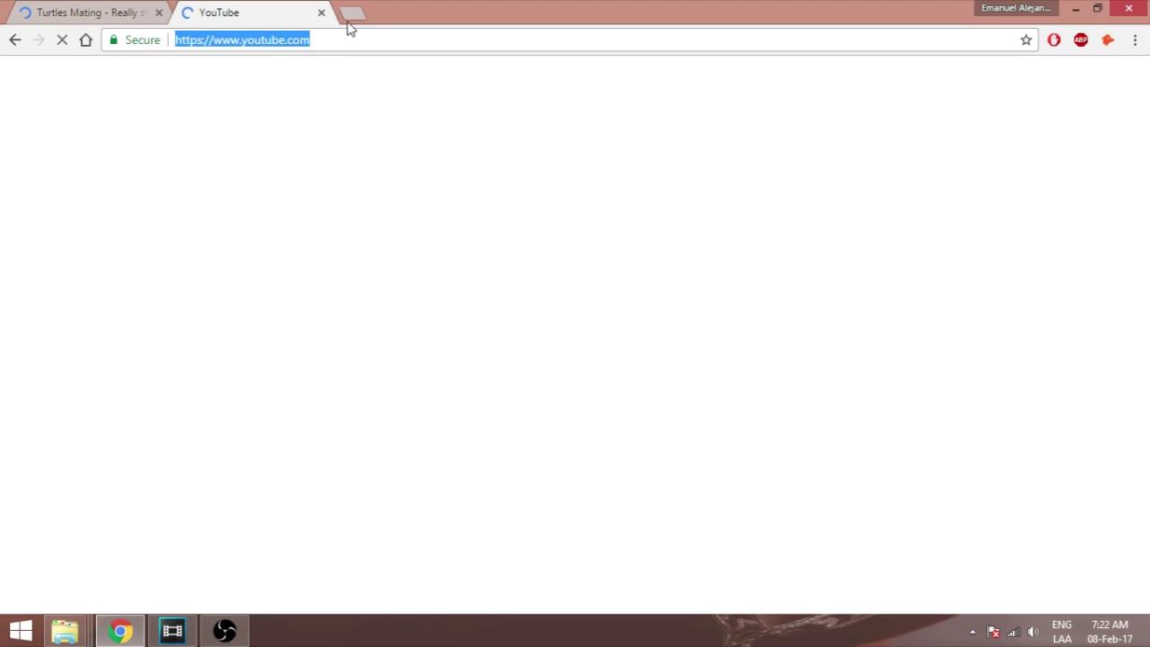
pyautogui.click(352, 13)
pyautogui.hotkey('ctrl', 'v')
pyautogui.hotkey('ctrl', 'shift', 'Tab')
# Search 'loud orgasm meme', open the LOUD BLACK GUY ORGASM video and lower its volume.
pyautogui.click(326, 73)
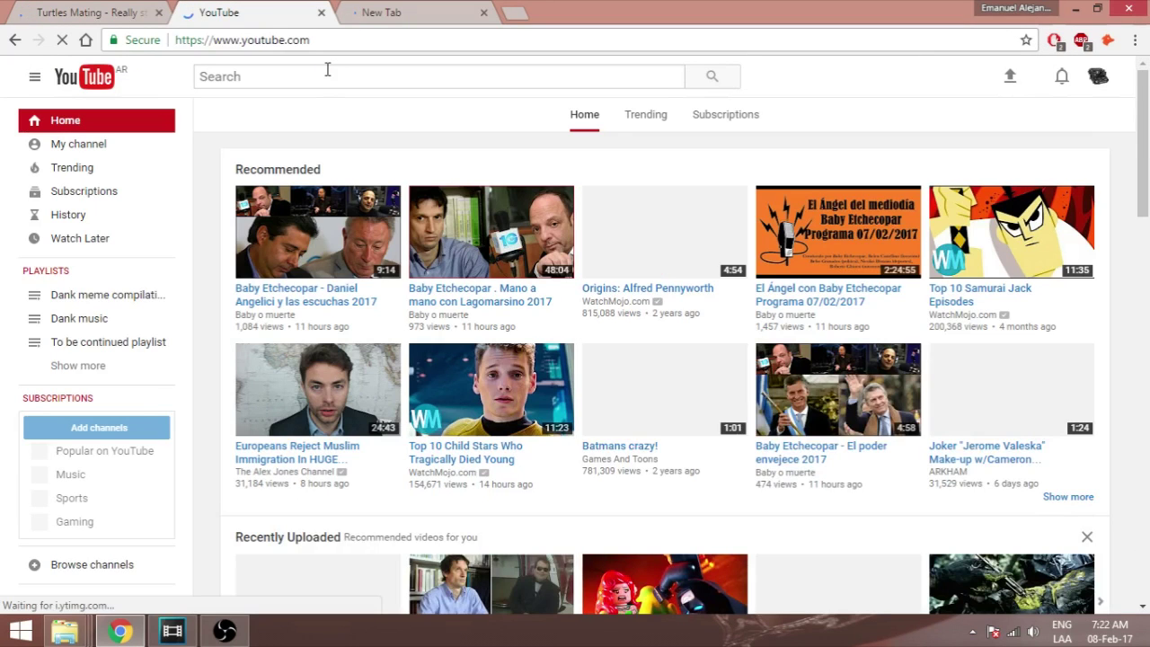
pyautogui.write('loud orga')
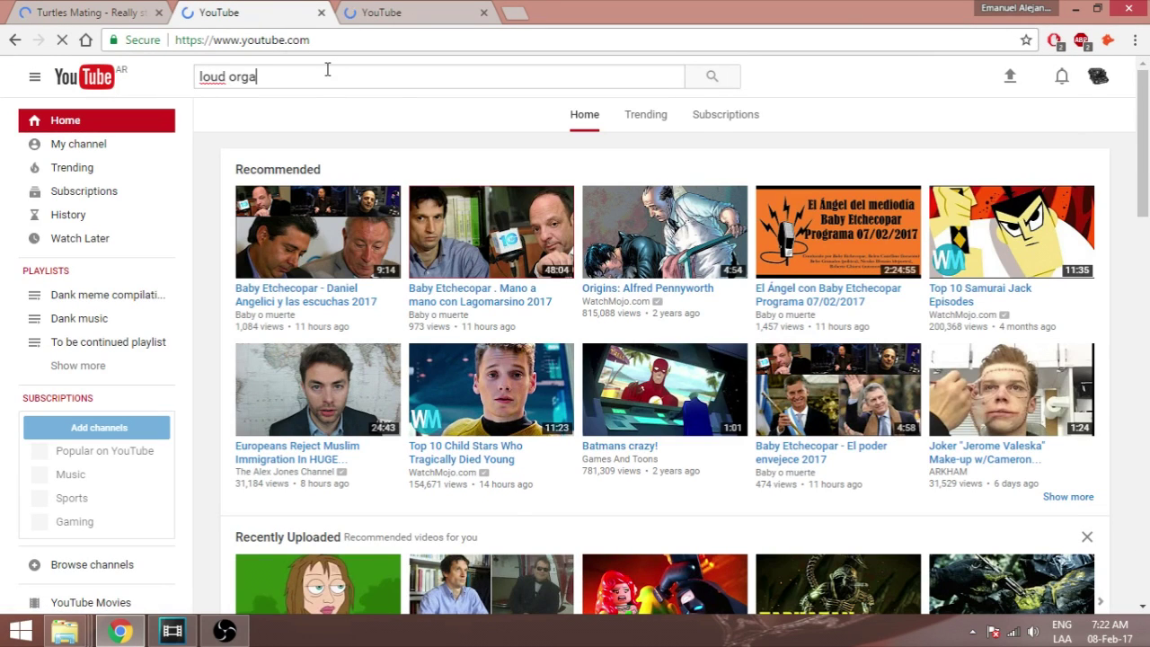
pyautogui.write('sm meme')
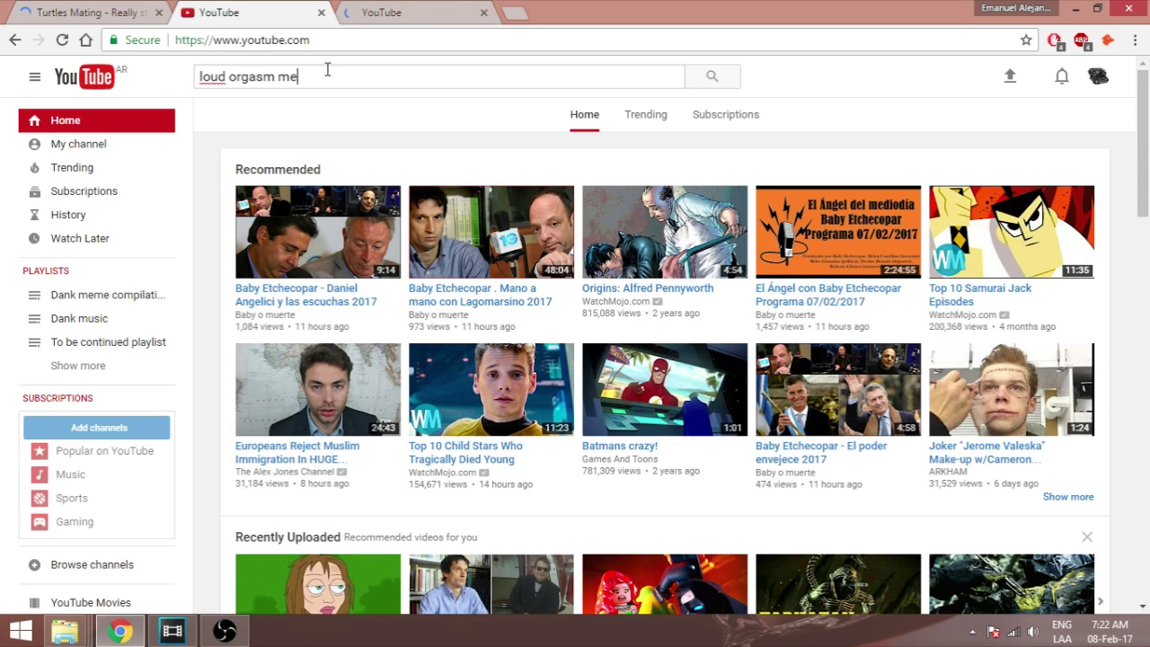
pyautogui.press('Return')
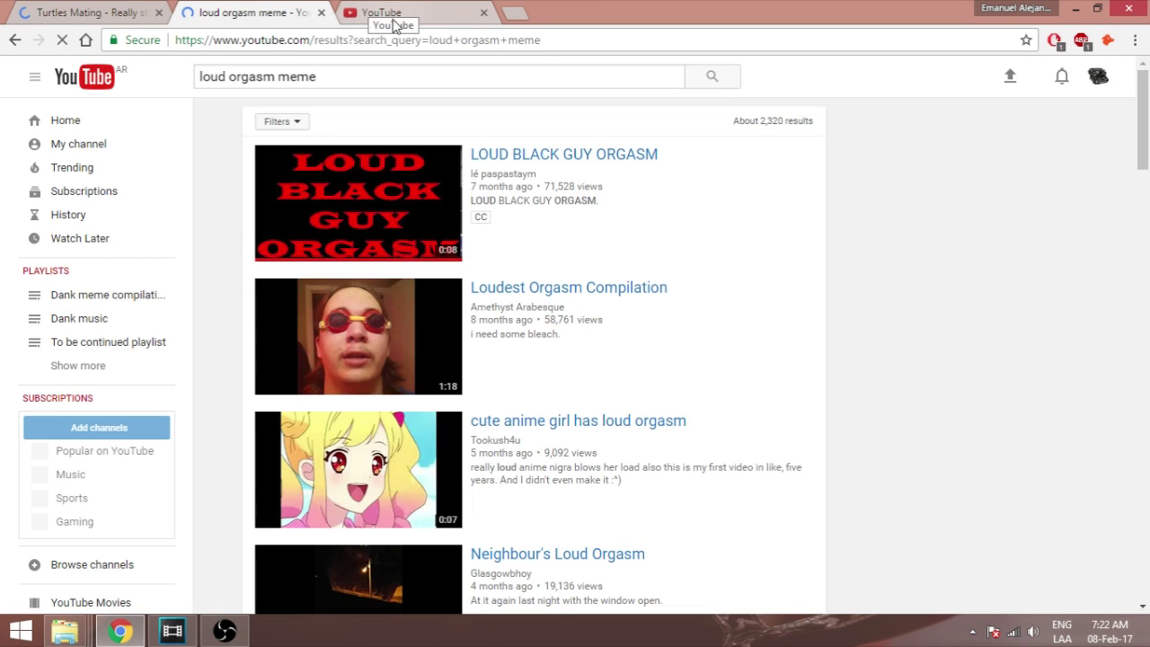
pyautogui.click(569, 155)
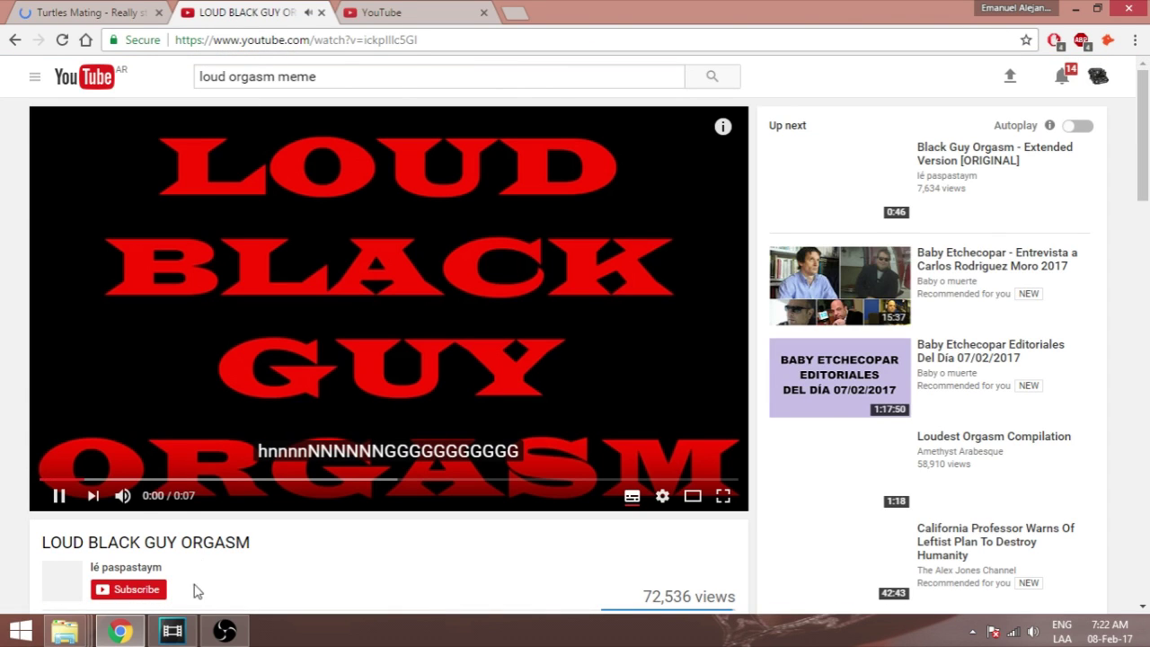
pyautogui.click(150, 496)
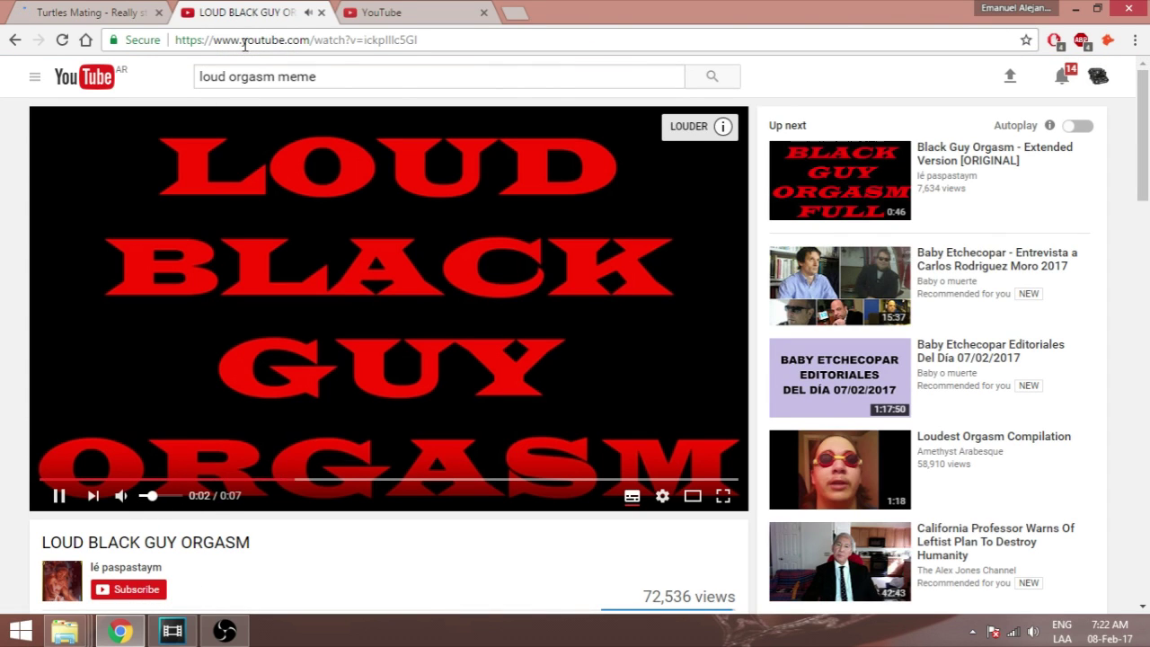
# Prefix 'bajar' to the video's address to load it on bajaryoutube.com, then return to YouTube home.
pyautogui.doubleClick(273, 41)
pyautogui.press('Left')
pyautogui.write('bajar')
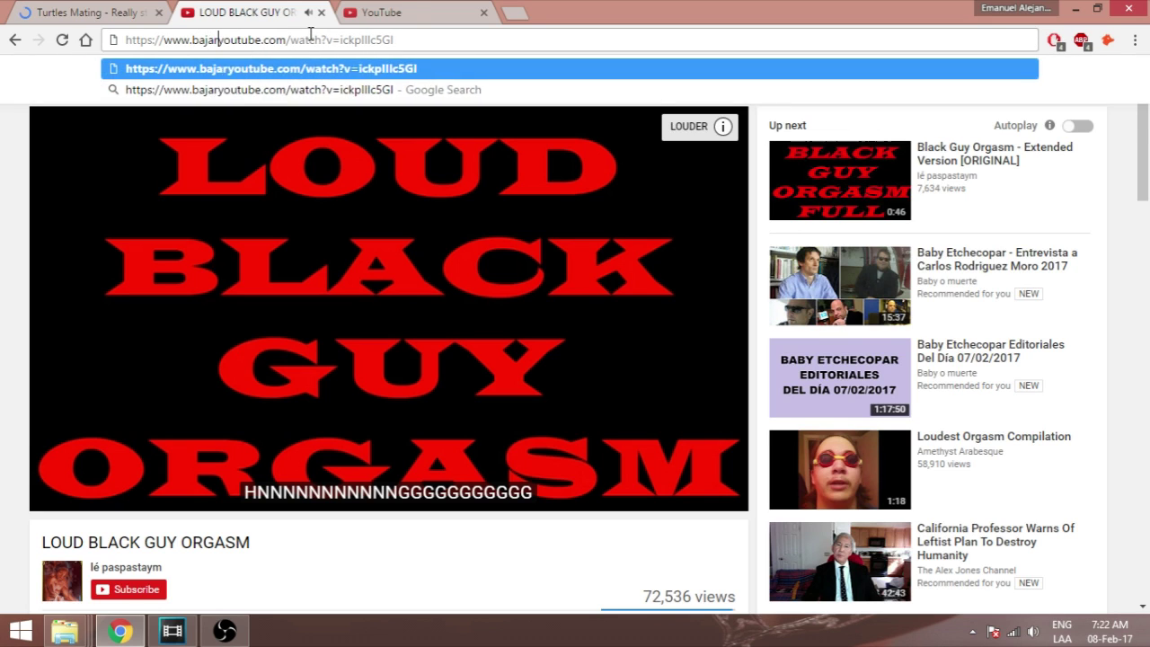
pyautogui.press('Return')
pyautogui.hotkey('ctrl', 'Tab')
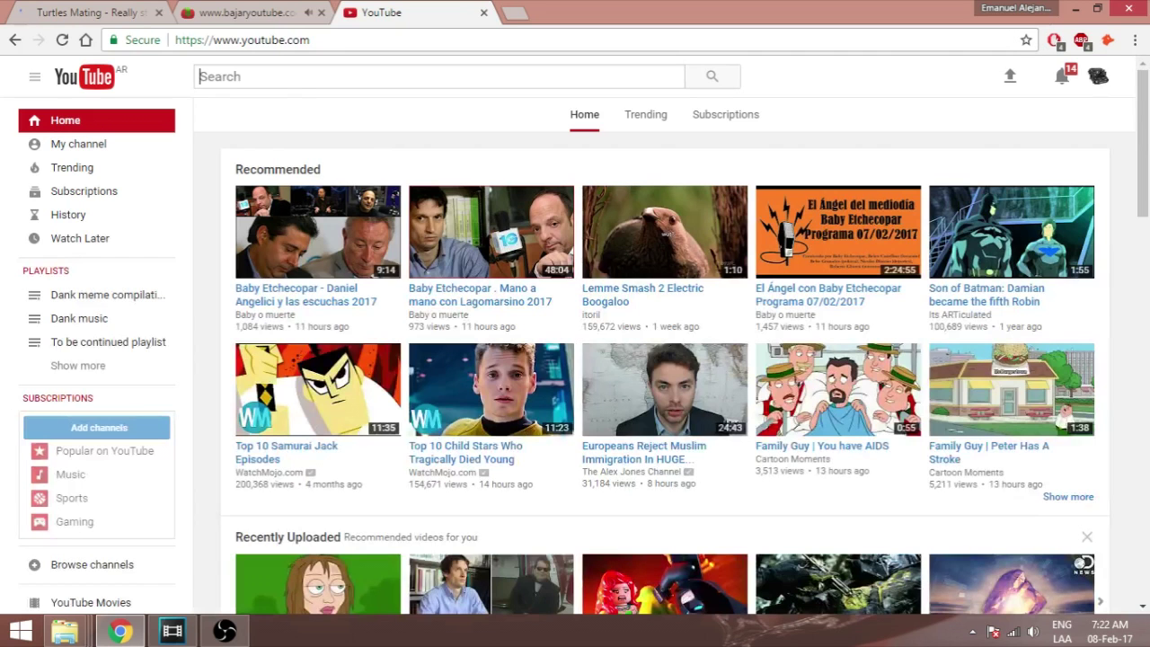
pyautogui.click(247, 11)
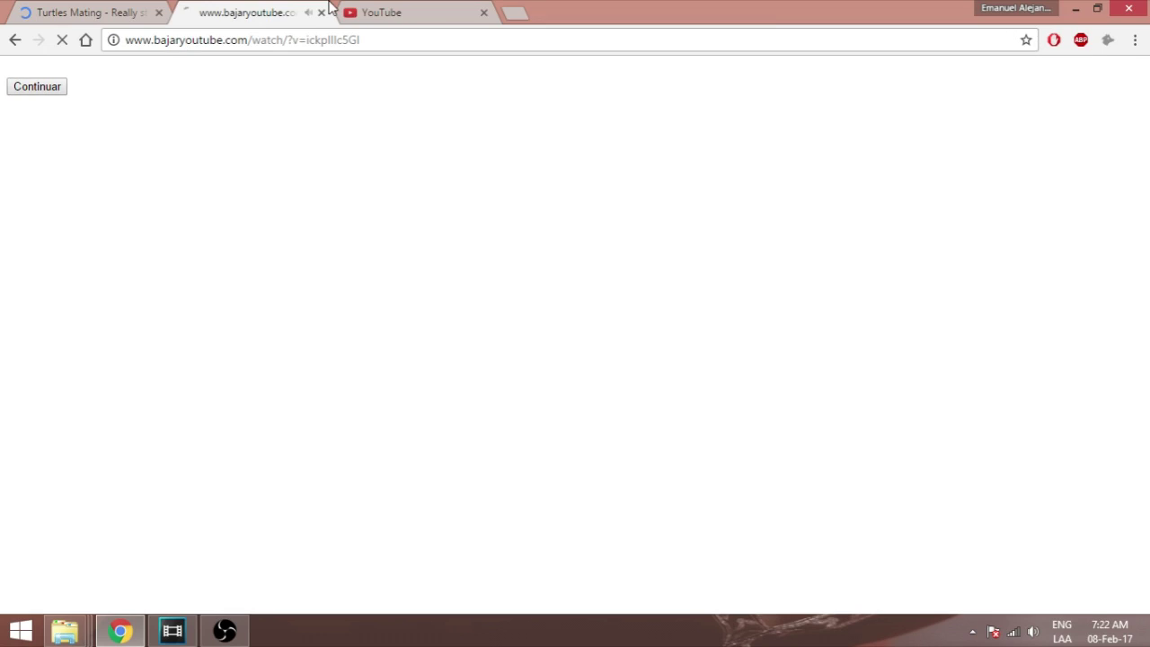
pyautogui.click(440, 9)
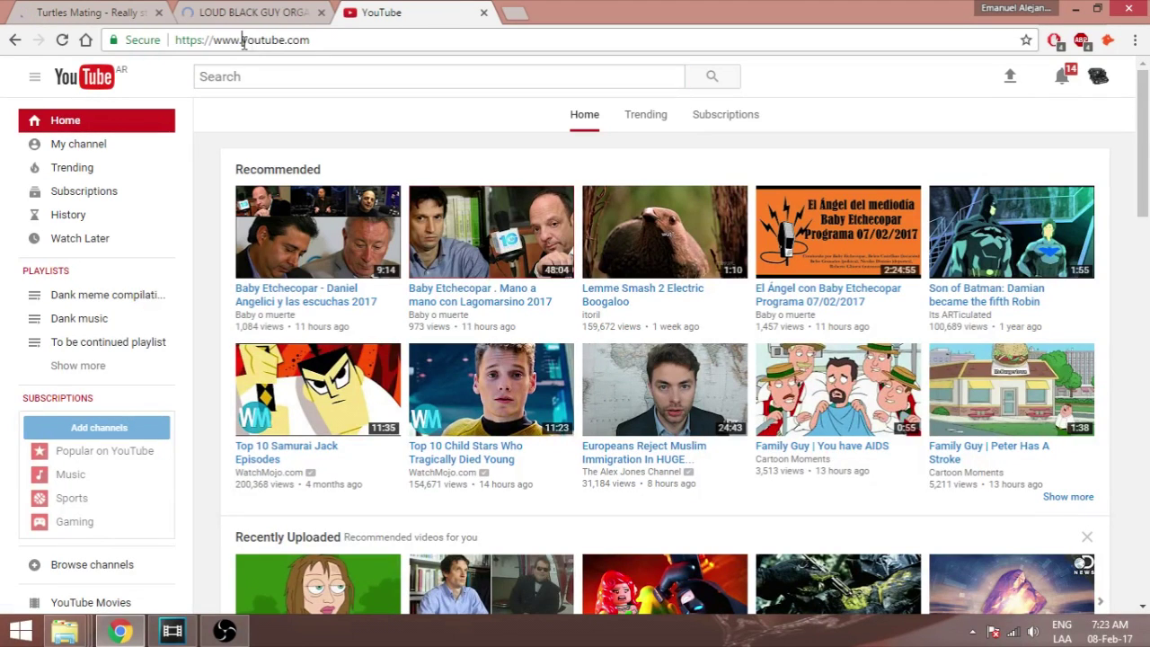
# Search YouTube for 'don't want to be racist but' and open the matching video.
pyautogui.click(307, 87)
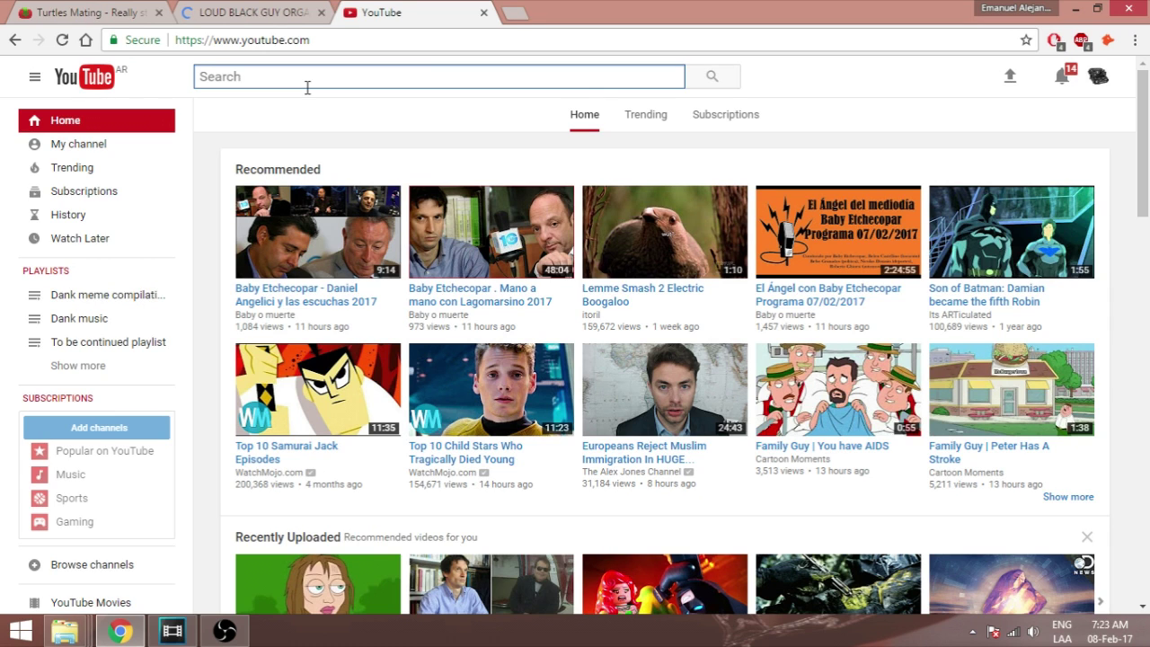
pyautogui.write("don't")
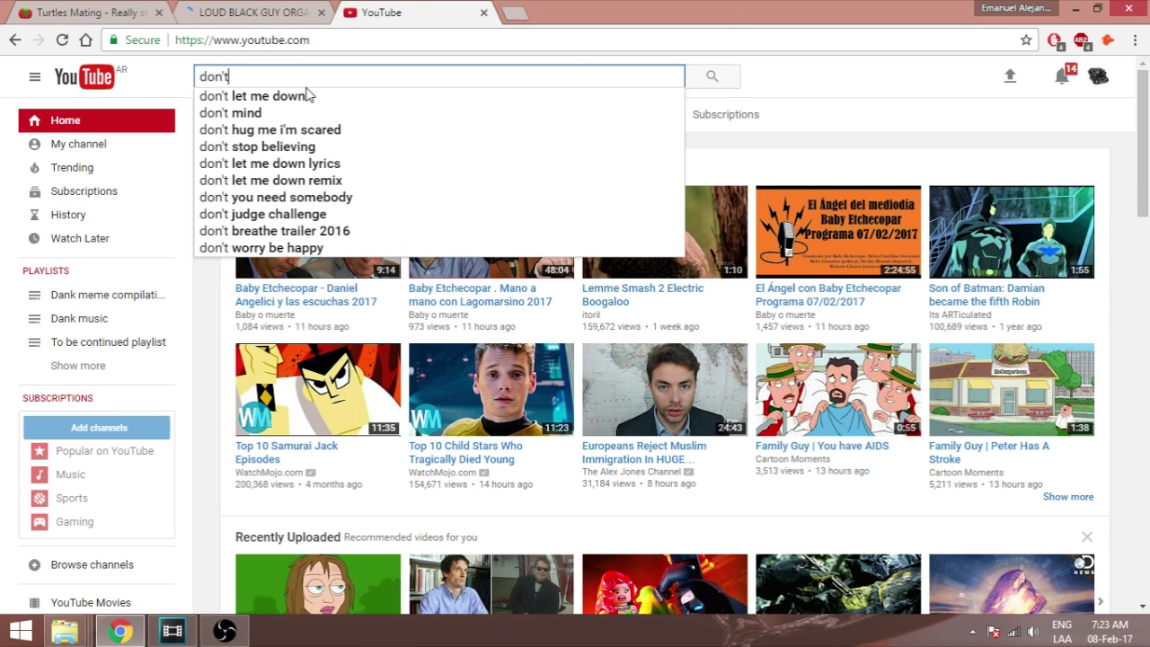
pyautogui.write(' want ')
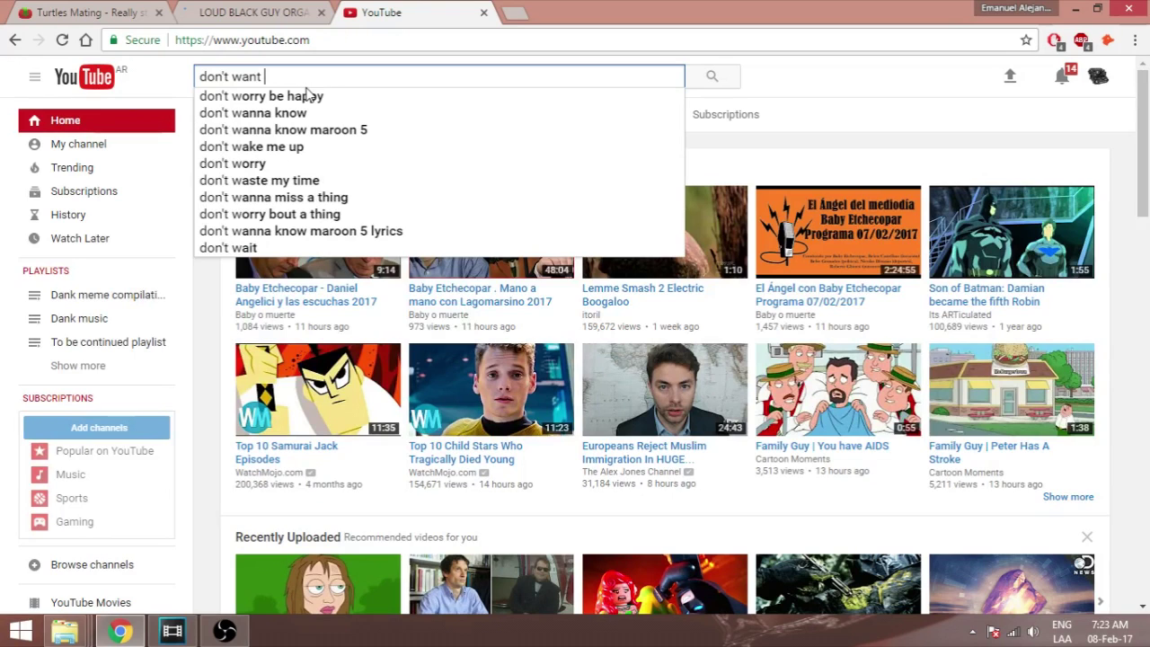
pyautogui.write('to be racist but')
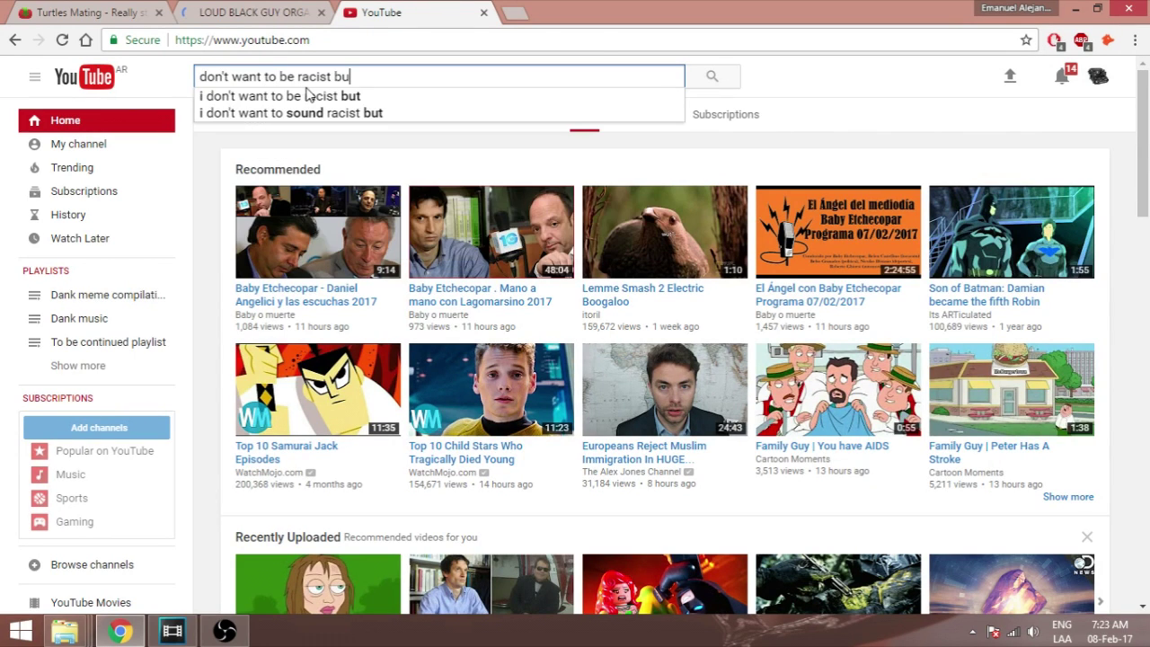
pyautogui.press('Return')
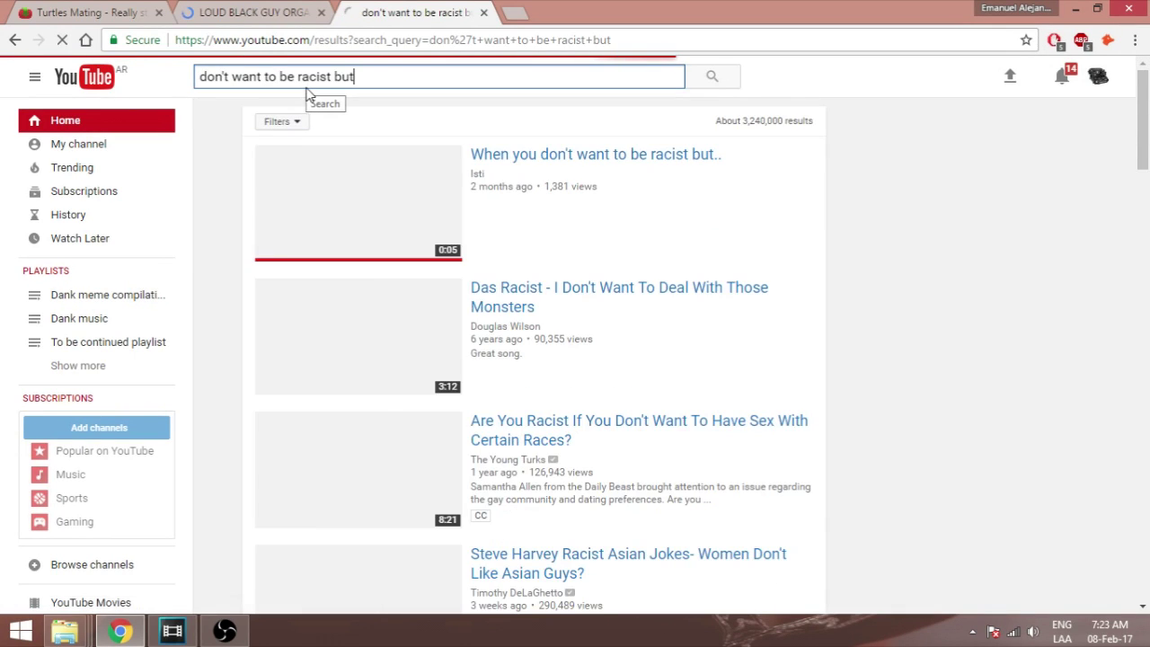
pyautogui.click(582, 158)
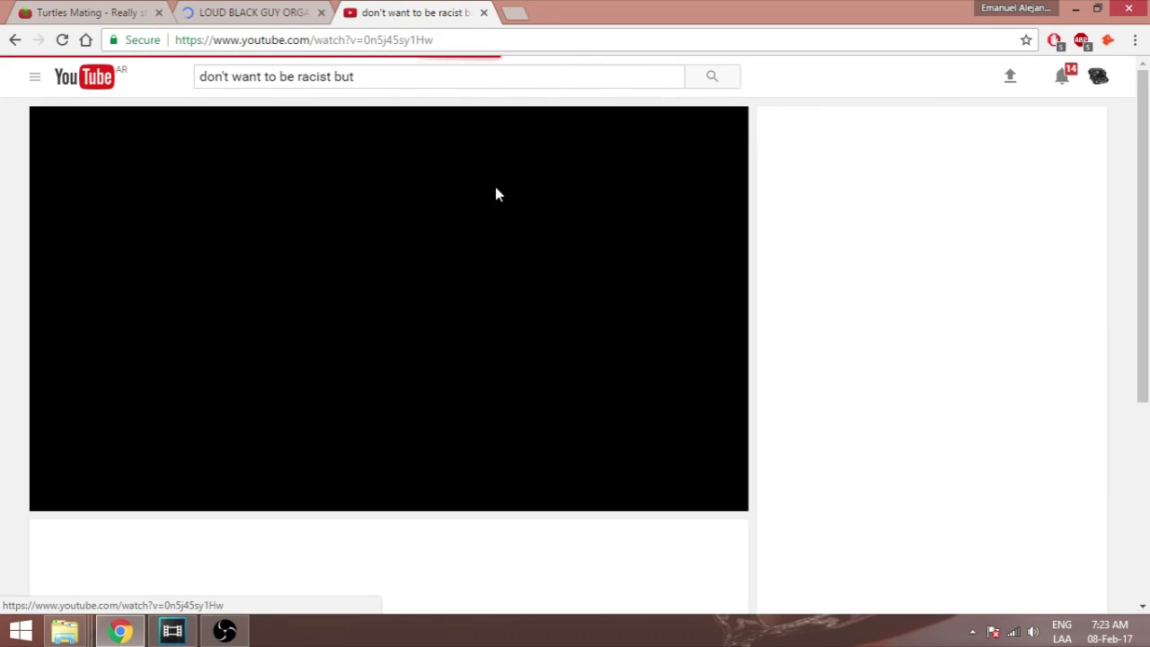
# Check the quality options, then load the video on bajaryoutube.com by adding 'bajar' to the address.
pyautogui.click(241, 39)
pyautogui.click(241, 40)
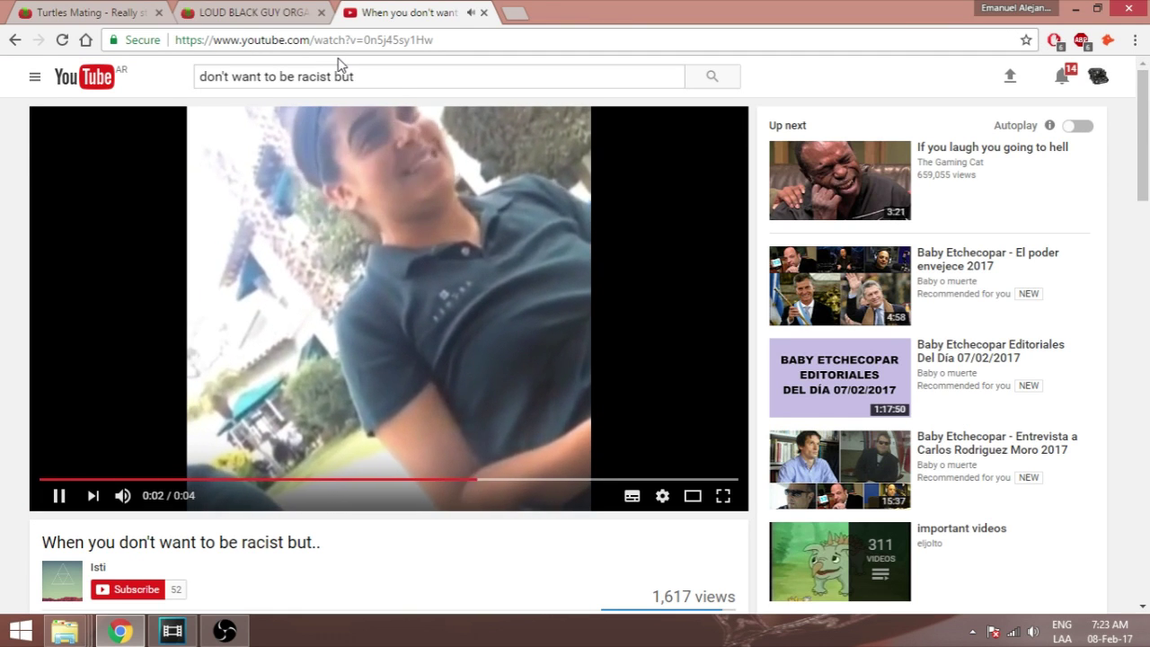
pyautogui.click(660, 496)
pyautogui.click(691, 449)
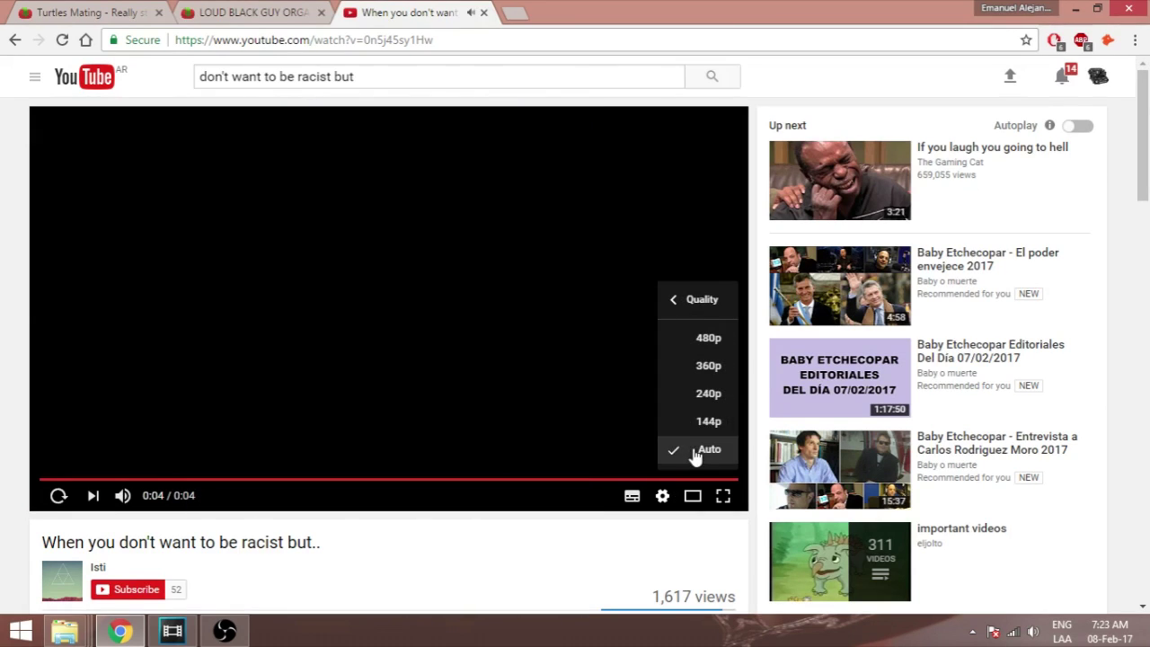
pyautogui.doubleClick(242, 40)
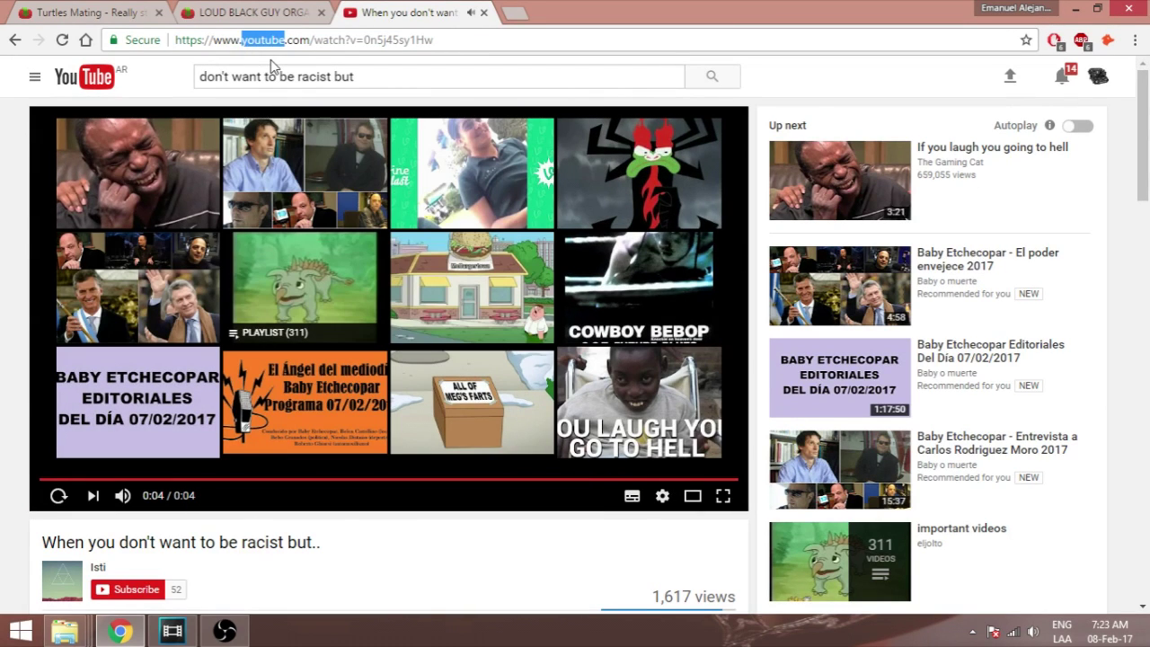
pyautogui.write('bajar')
pyautogui.press('Return')
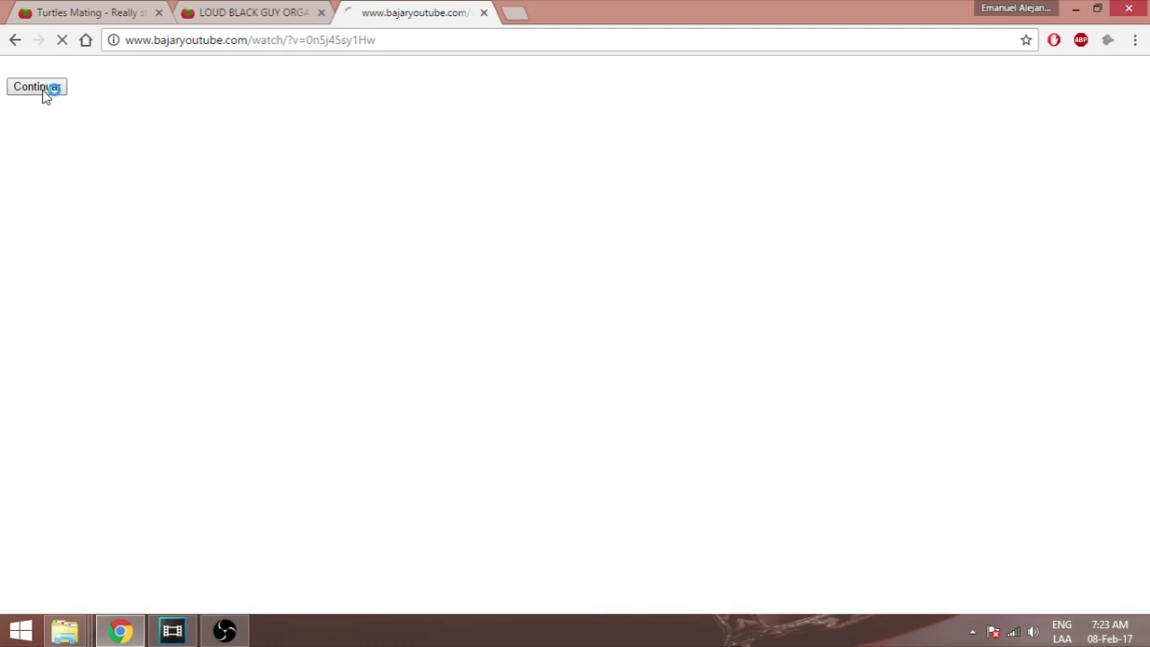
# Download Turtles Mating as a 720p MP4 from its bajaryoutube page.
pyautogui.click(180, 11)
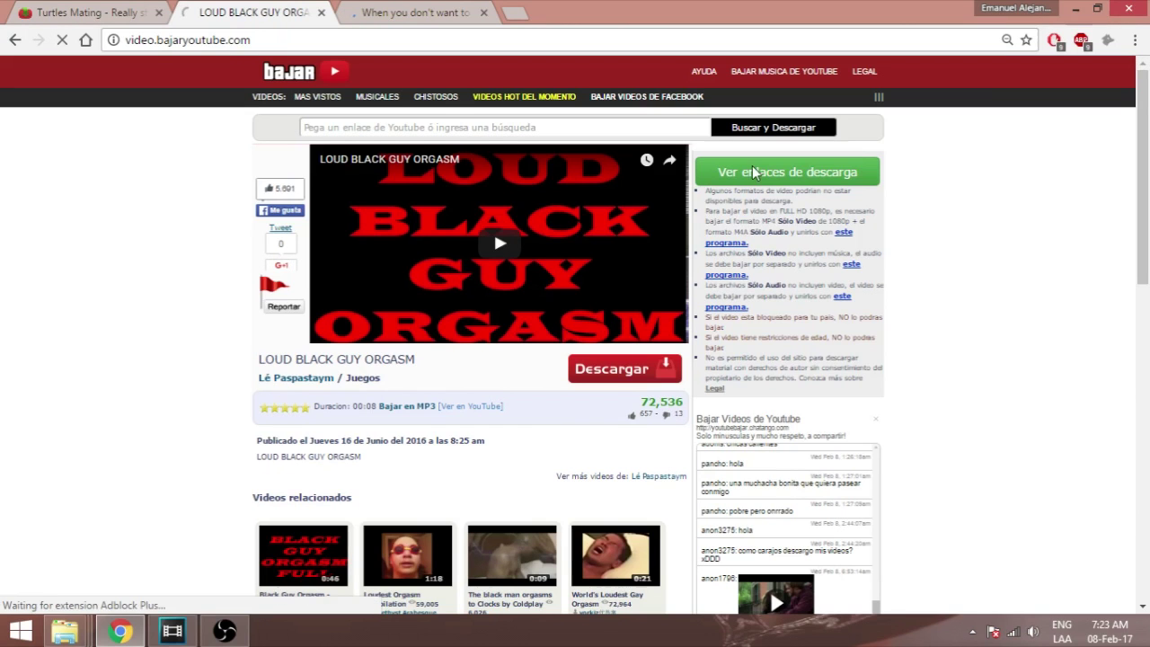
pyautogui.click(45, 9)
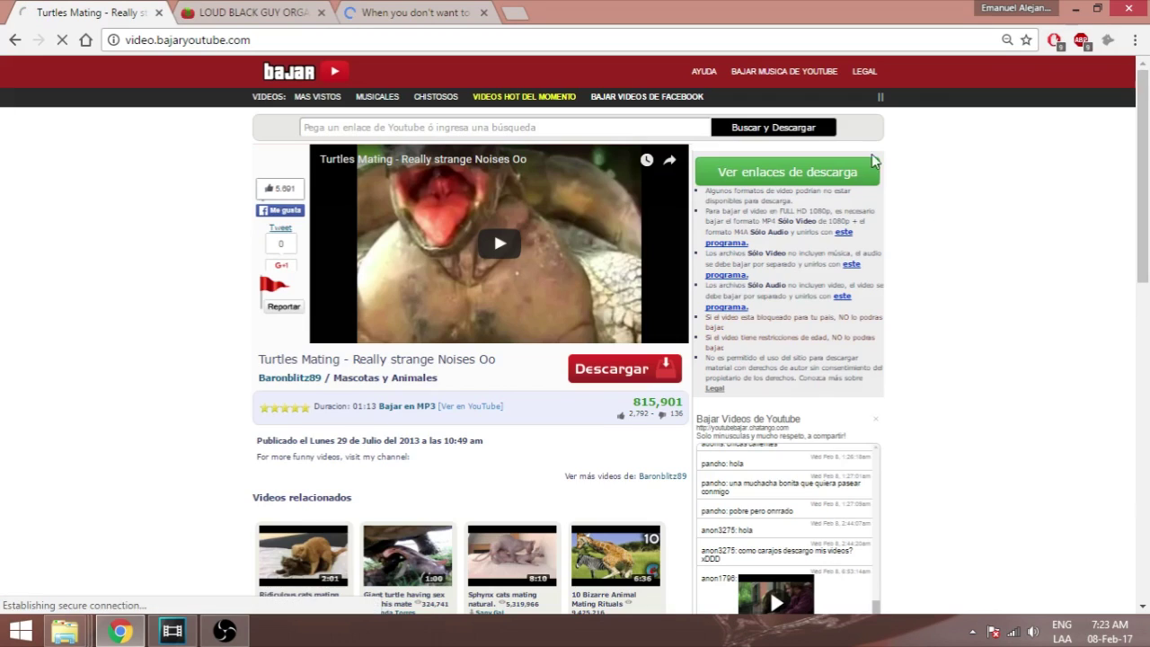
pyautogui.click(428, 11)
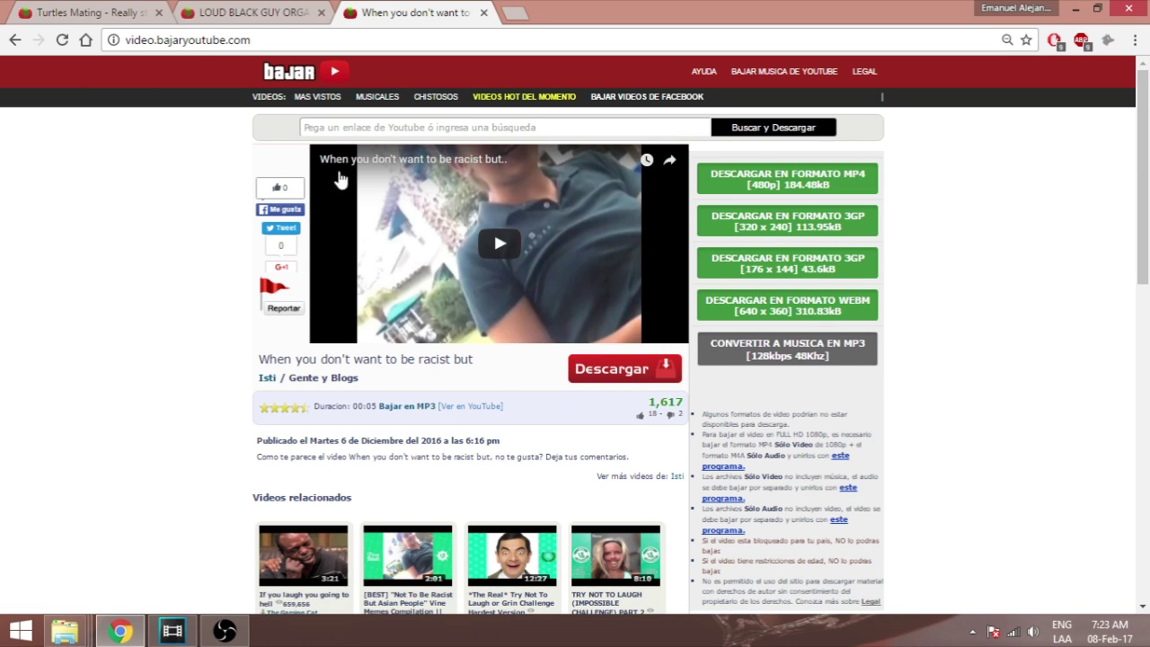
pyautogui.click(254, 13)
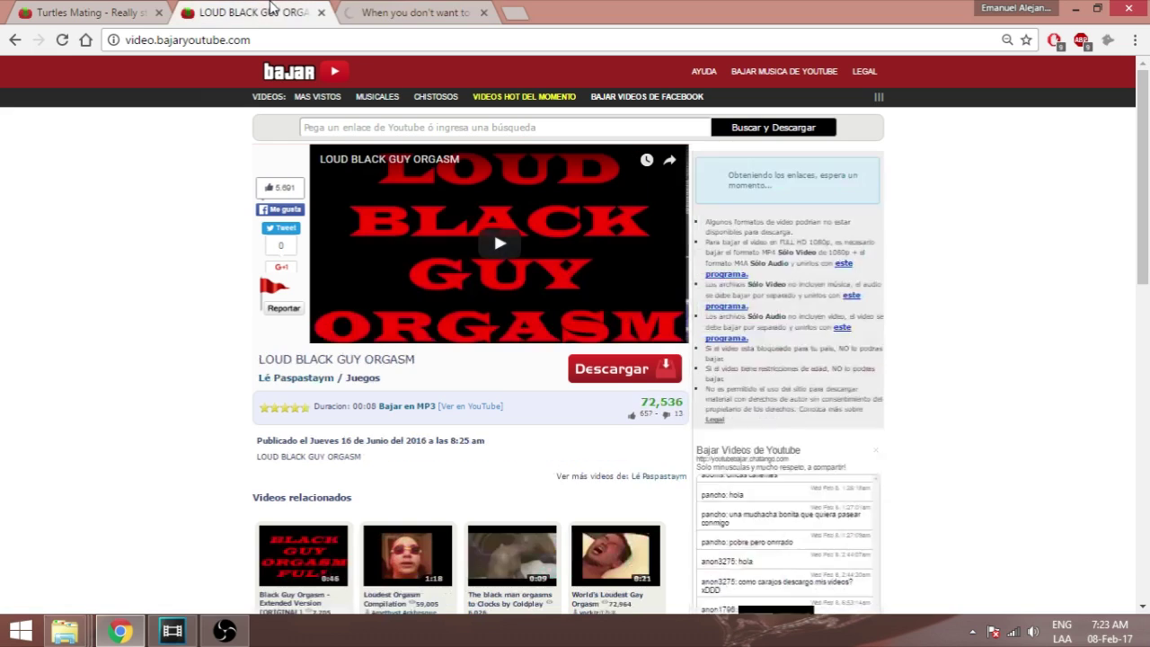
pyautogui.click(89, 13)
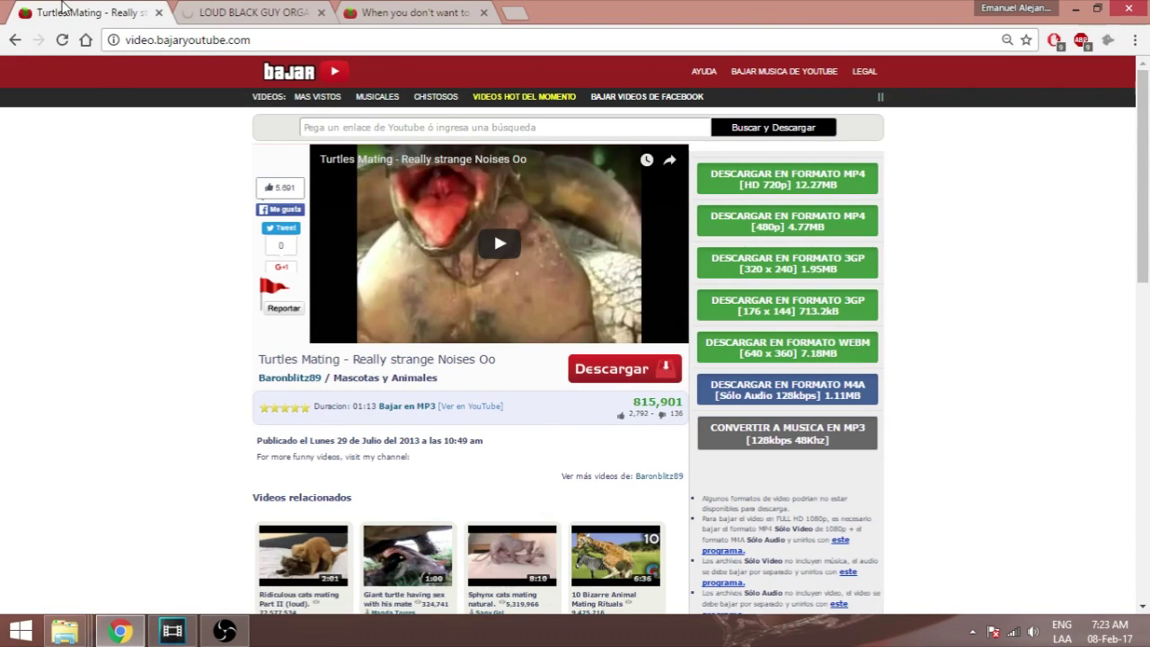
pyautogui.click(825, 186)
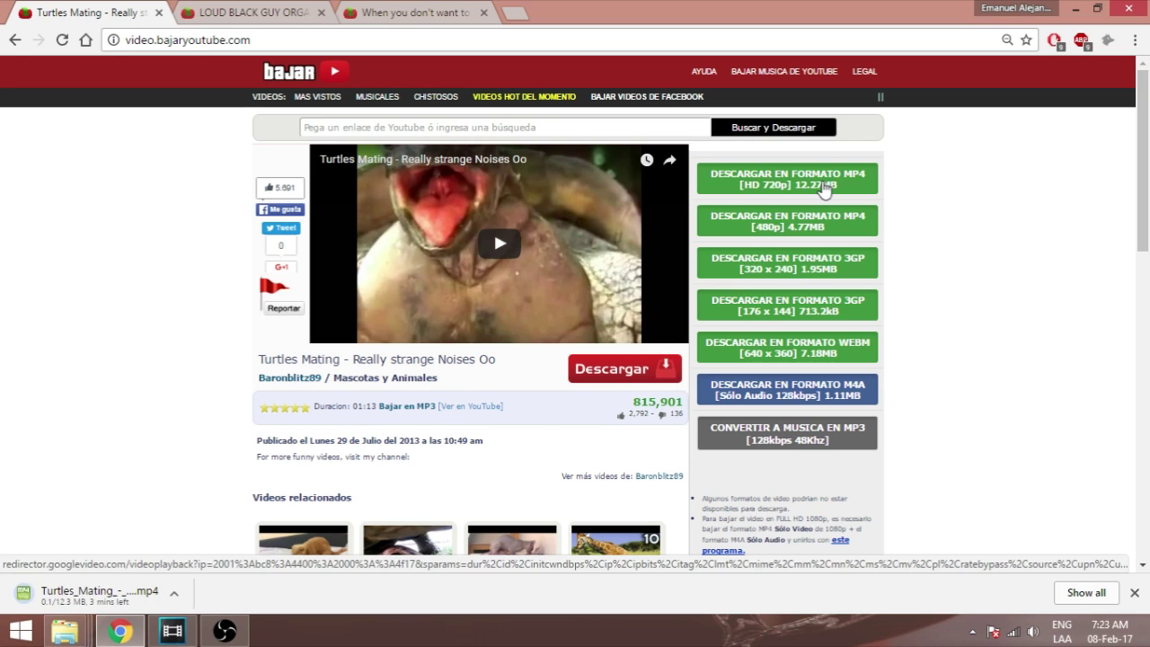
# Download the LOUD BLACK GUY ORGASM and racist-but videos as MP3 audio.
pyautogui.click(253, 12)
pyautogui.click(739, 514)
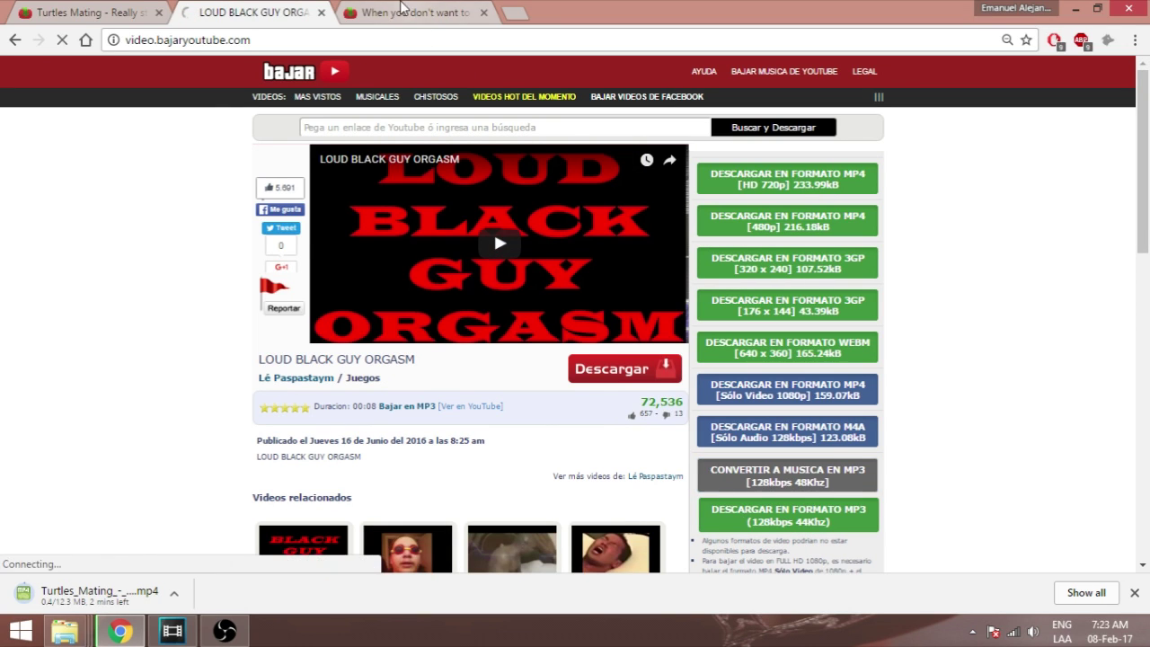
pyautogui.click(413, 13)
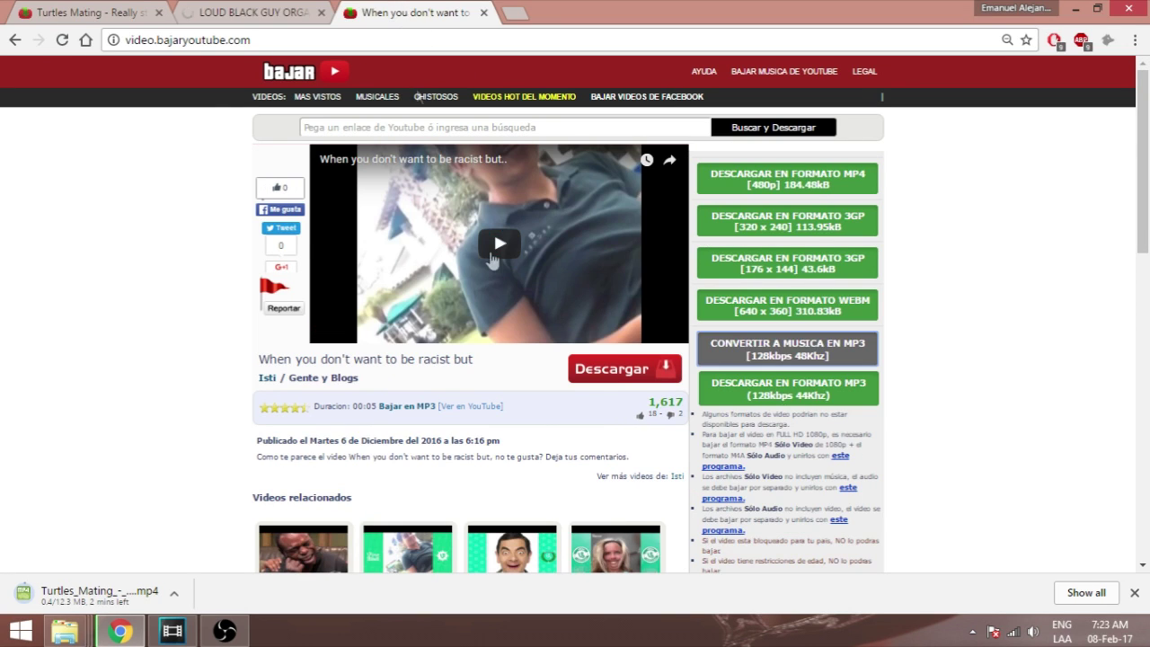
pyautogui.click(768, 400)
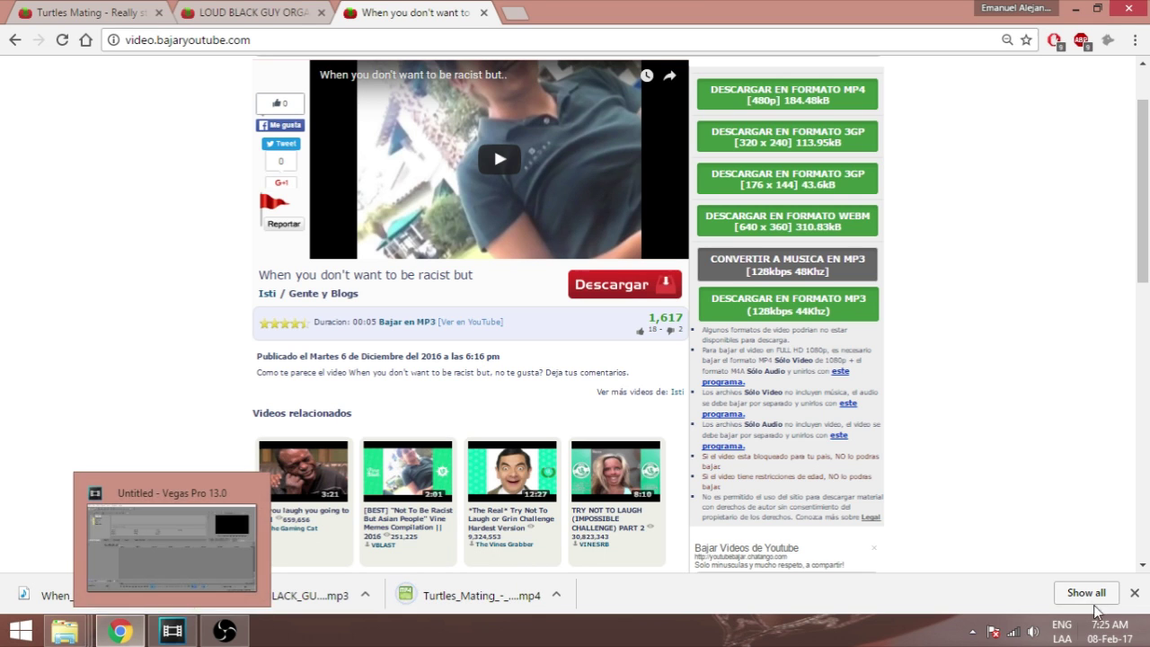
# Reveal the Turtles Mating MP4 in its folder and drag it onto the Vegas Pro timeline.
pyautogui.click(1083, 590)
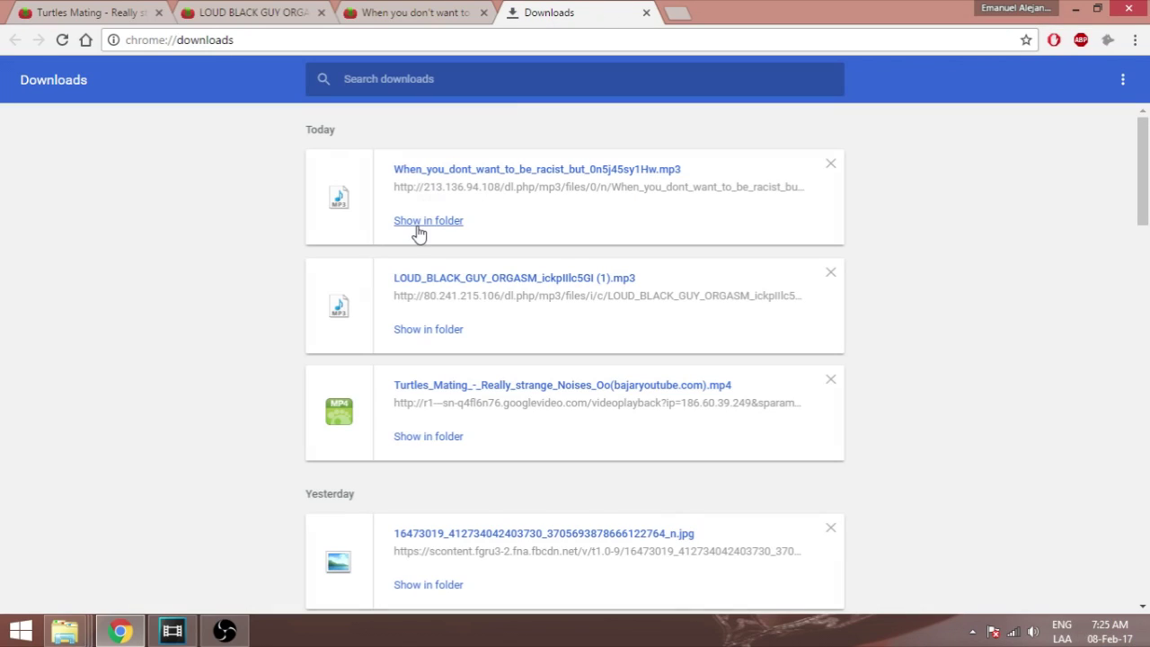
pyautogui.click(425, 436)
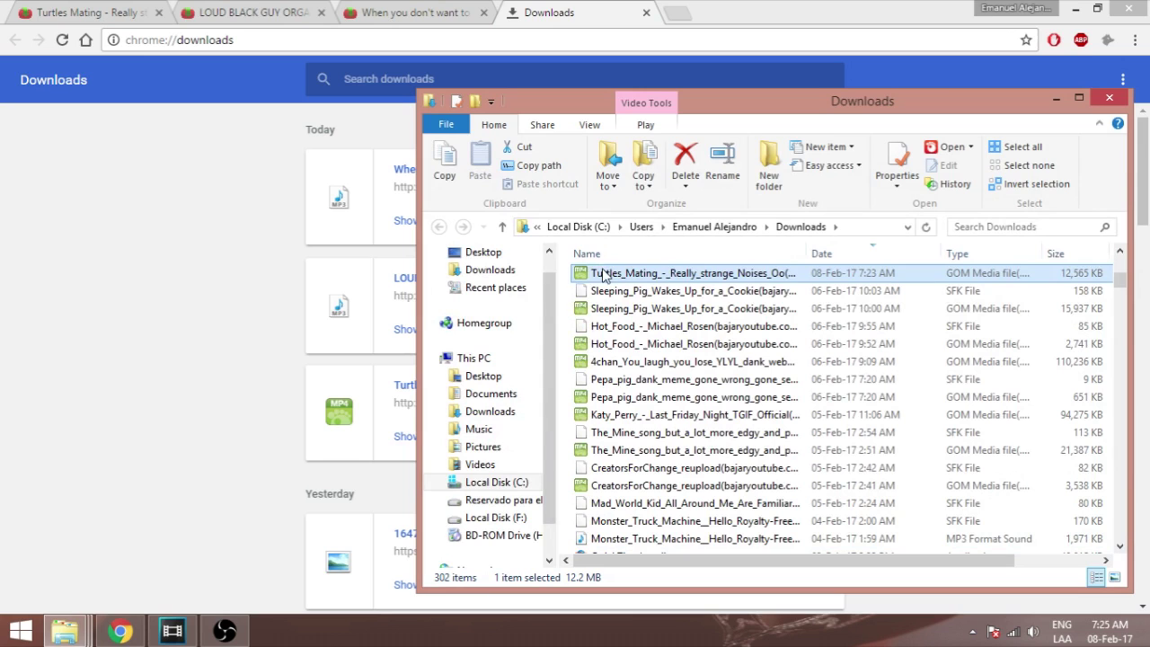
pyautogui.click(171, 631)
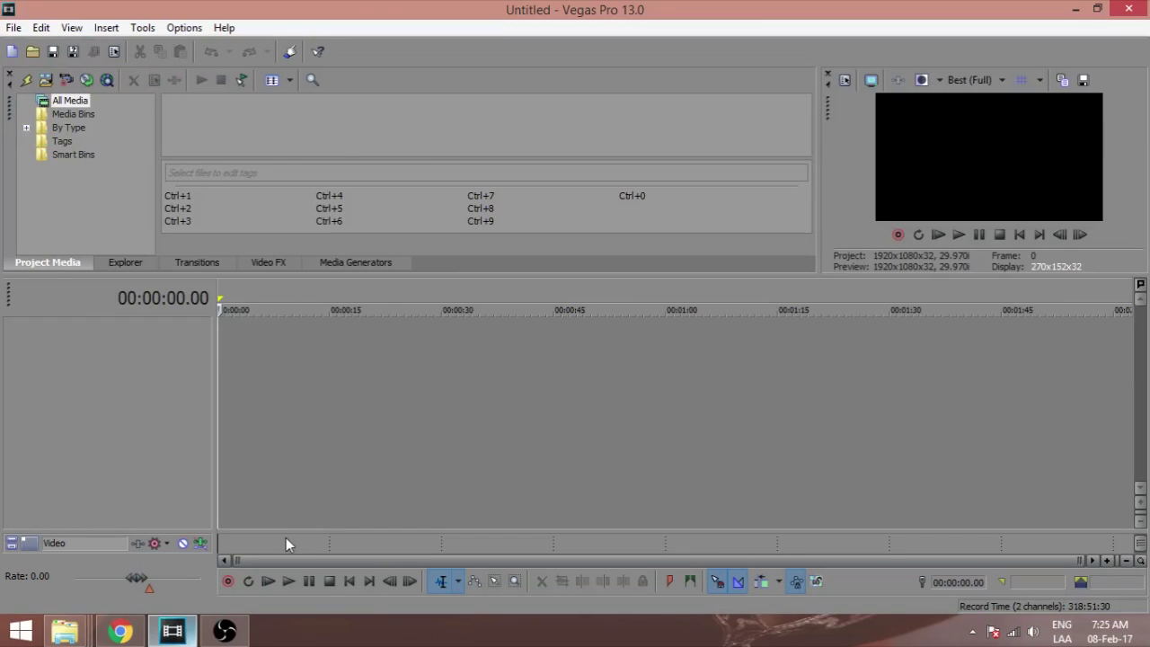
pyautogui.moveTo(400, 364); pyautogui.dragTo(331, 369)
# Match project settings to 1280x720, copy the turtle clip, and preview it from 0:18.50 to 0:36.
pyautogui.click(669, 264)
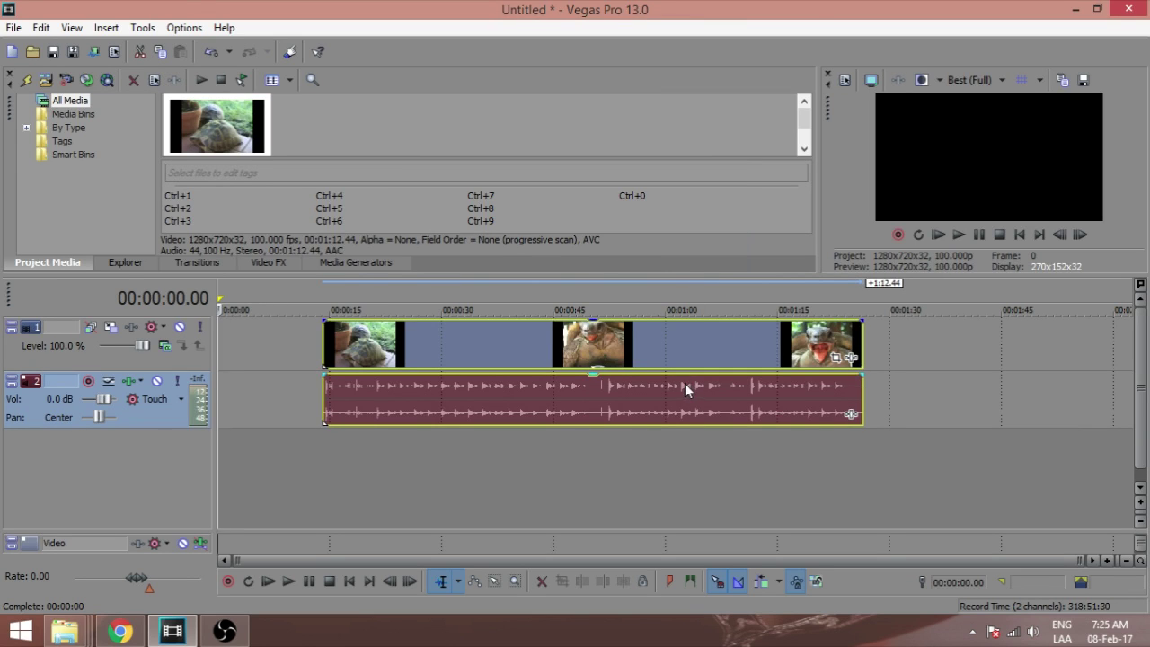
pyautogui.rightClick(590, 337)
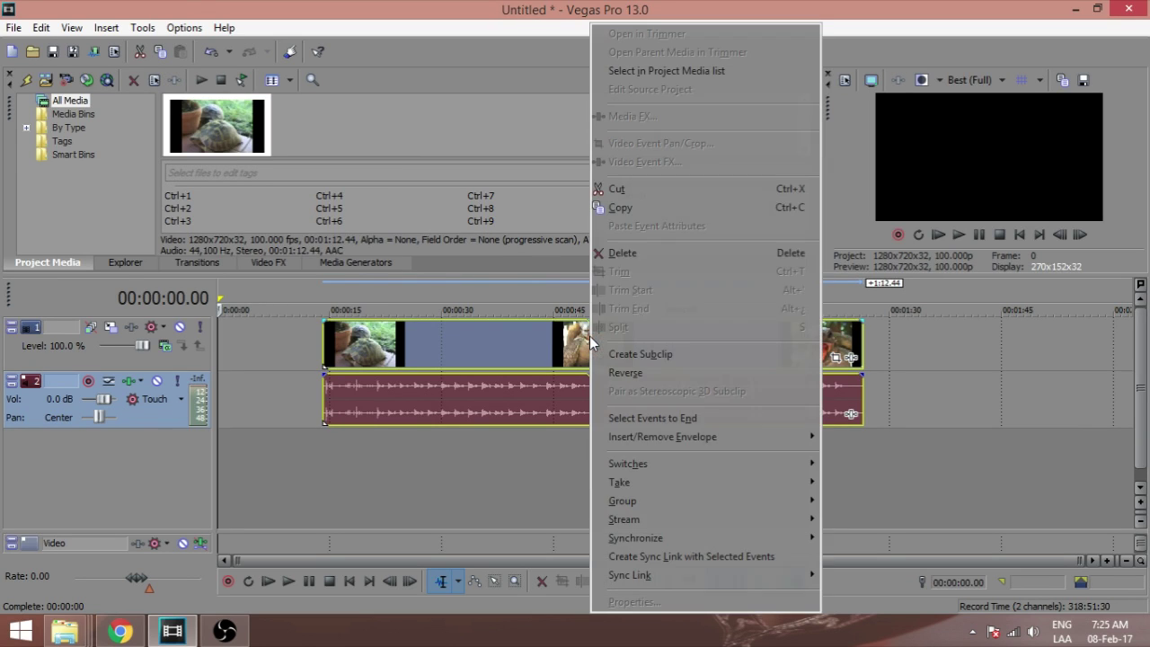
pyautogui.click(639, 215)
pyautogui.click(967, 359)
pyautogui.click(398, 352)
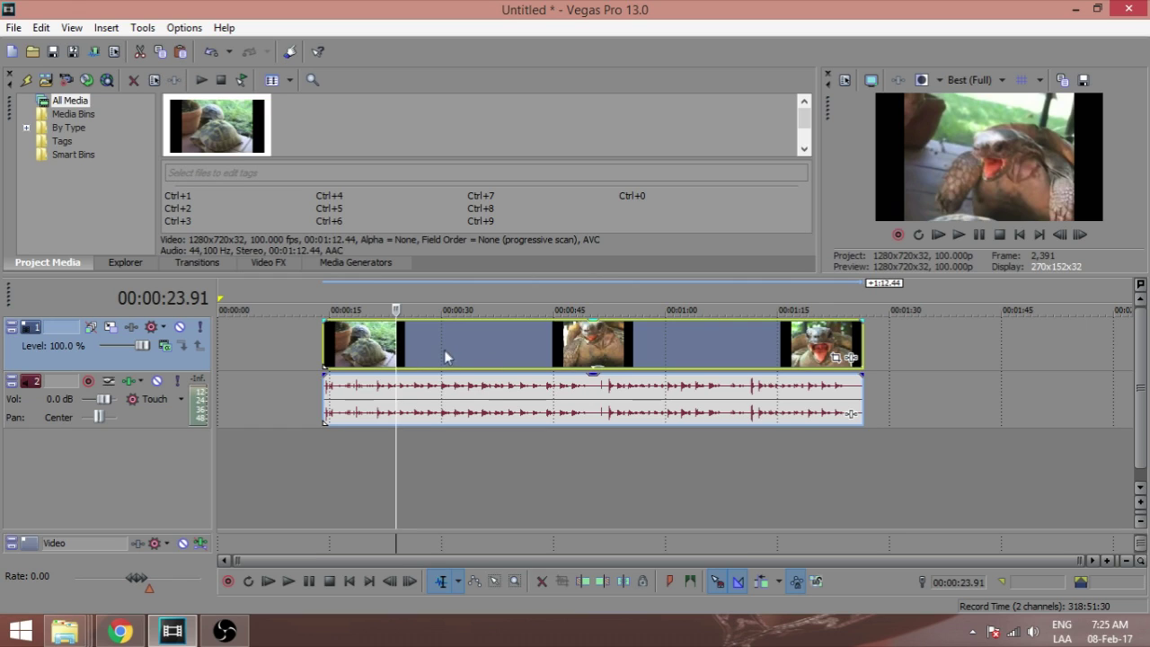
pyautogui.click(357, 352)
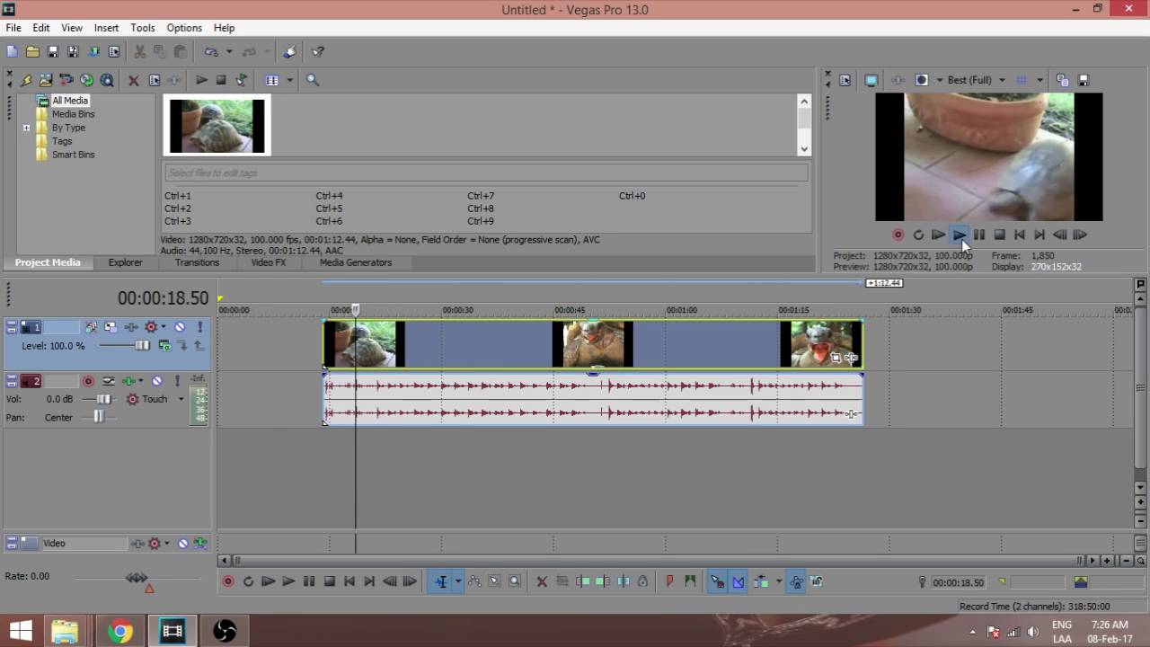
pyautogui.click(959, 236)
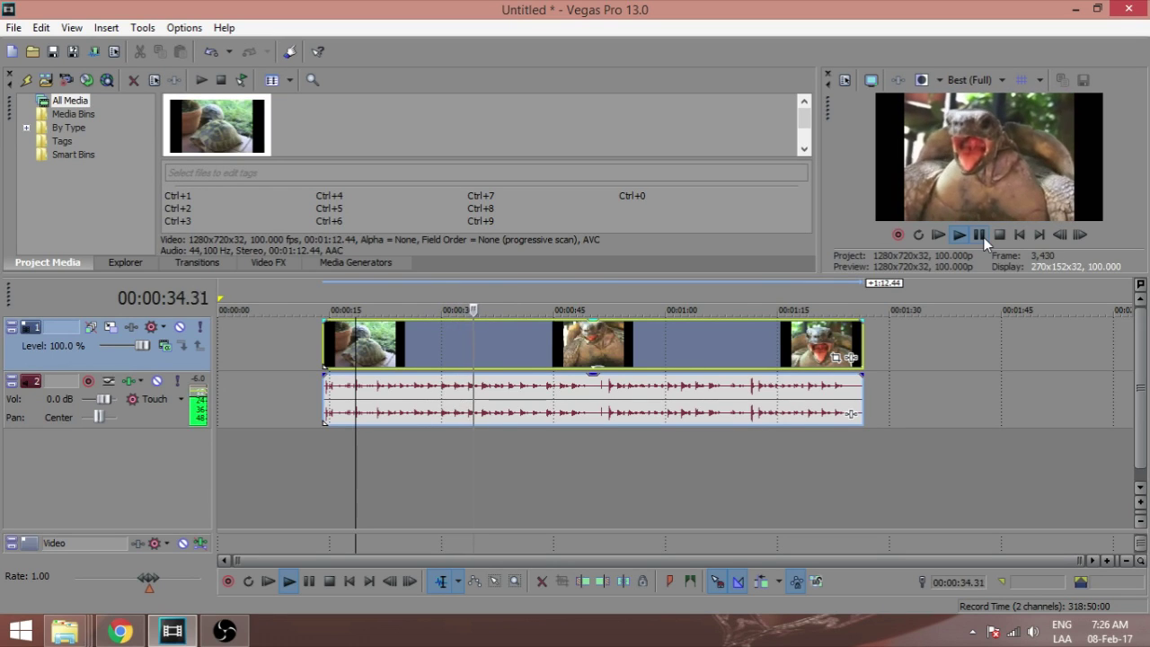
pyautogui.click(980, 236)
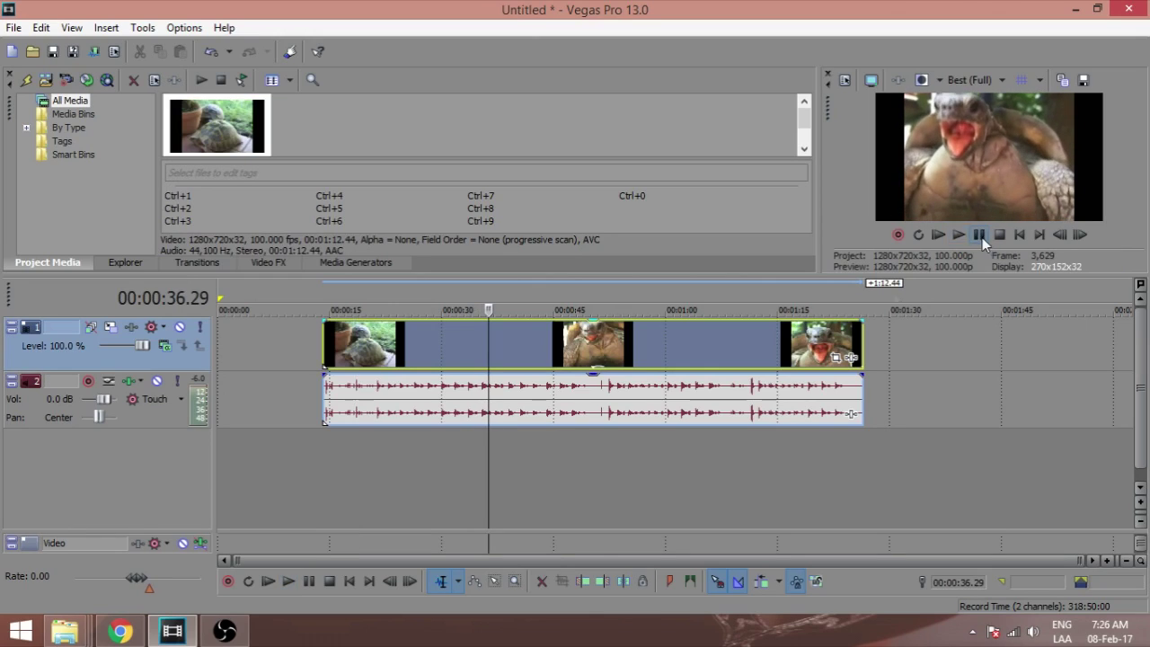
# Paste a second copy of the turtle clip at 1:35 and insert a new audio track.
pyautogui.rightClick(648, 338)
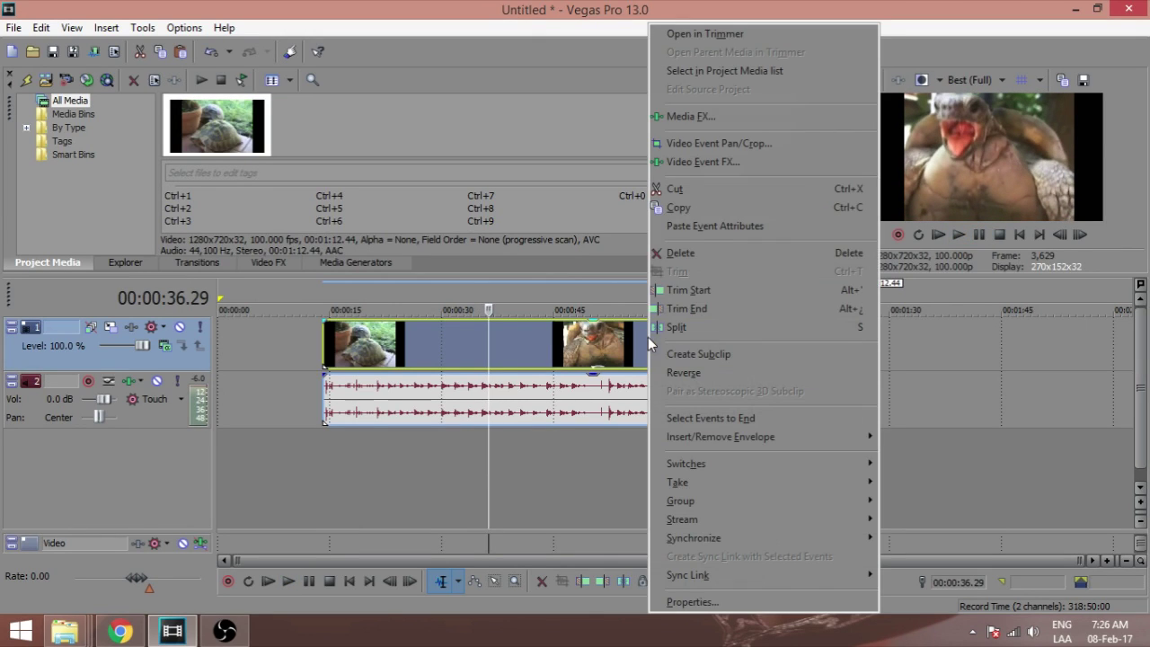
pyautogui.click(698, 209)
pyautogui.click(928, 391)
pyautogui.rightClick(958, 403)
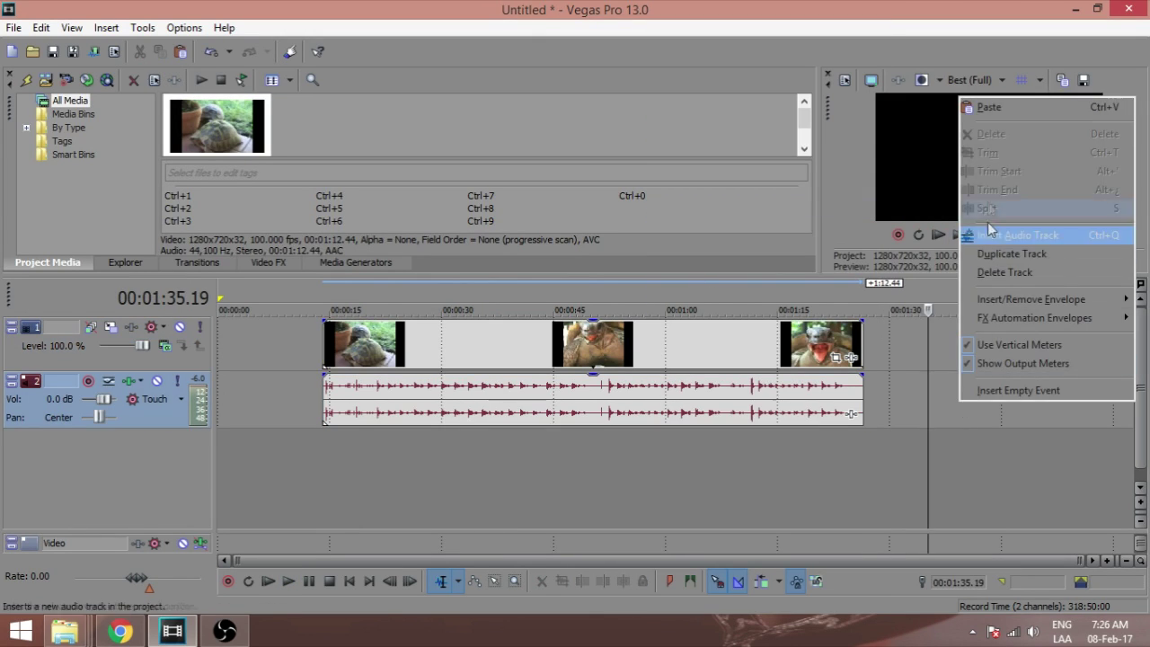
pyautogui.click(990, 107)
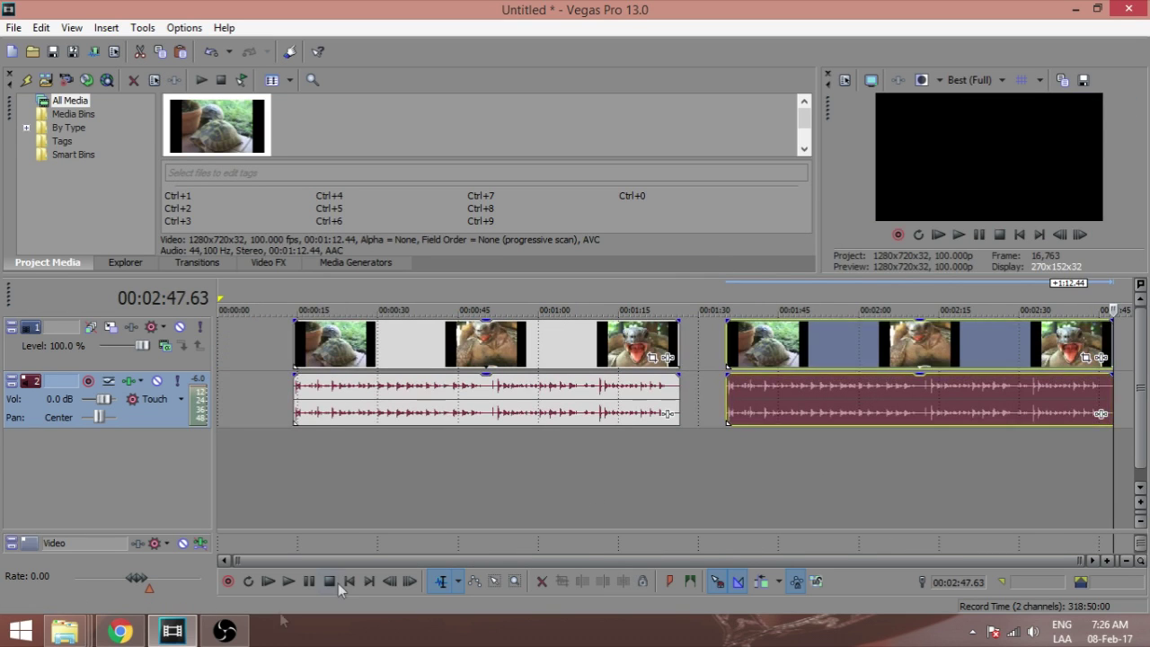
pyautogui.rightClick(269, 396)
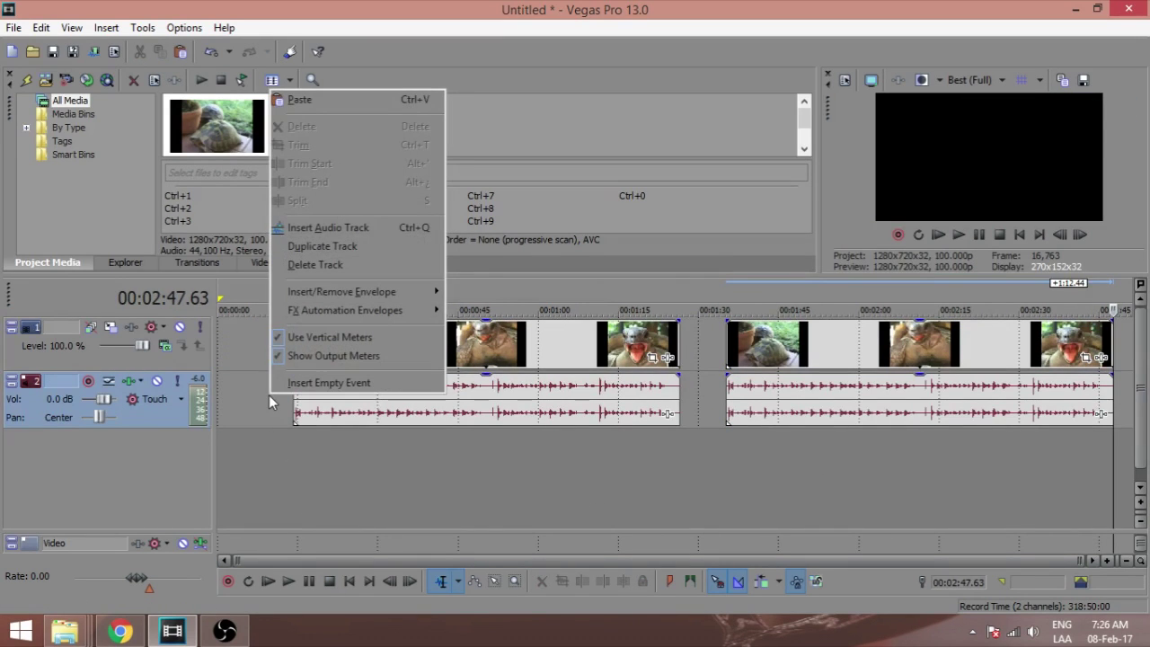
pyautogui.click(313, 228)
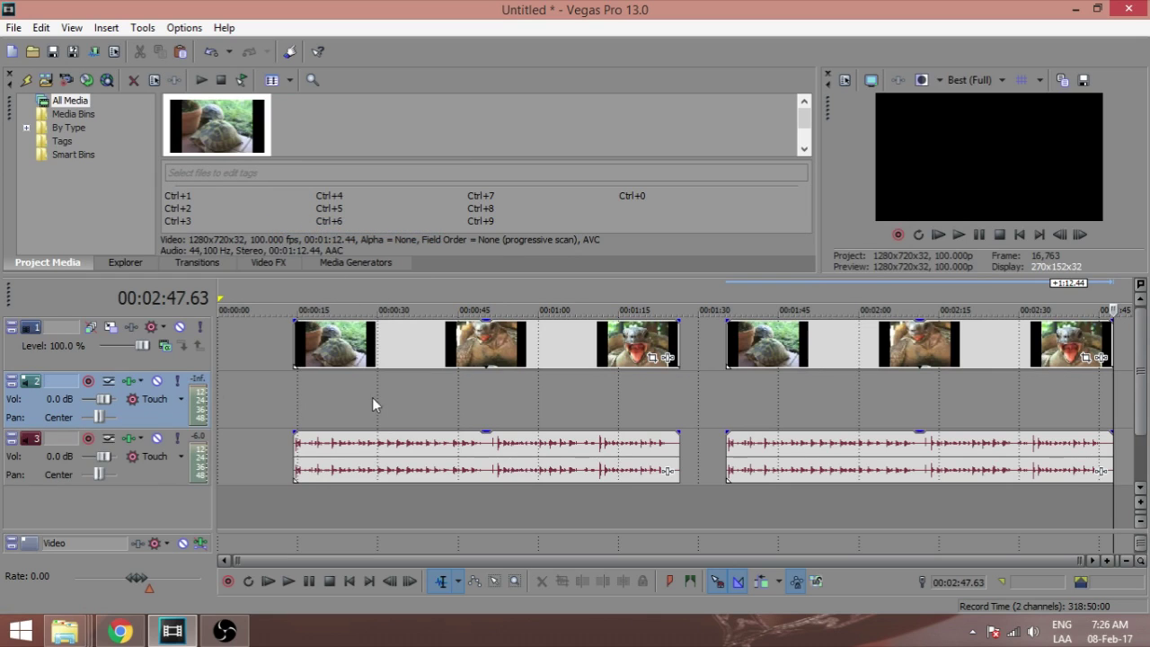
# Drag the LOUD BLACK GUY ORGASM MP3 from its folder into Vegas.
pyautogui.click(108, 638)
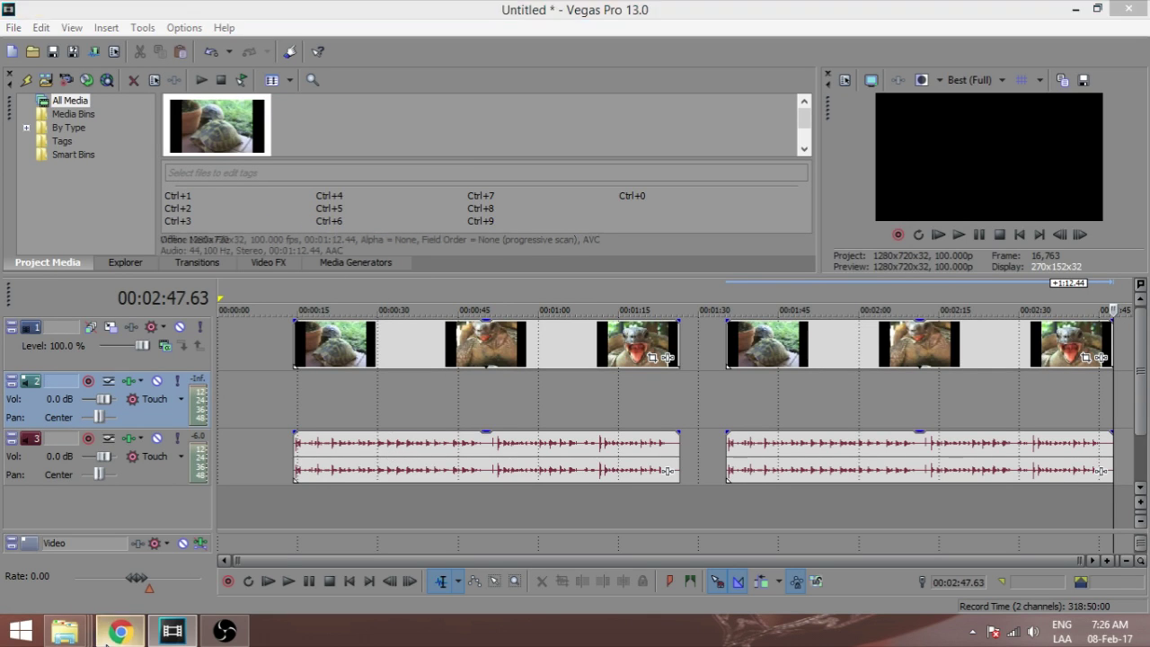
pyautogui.click(429, 329)
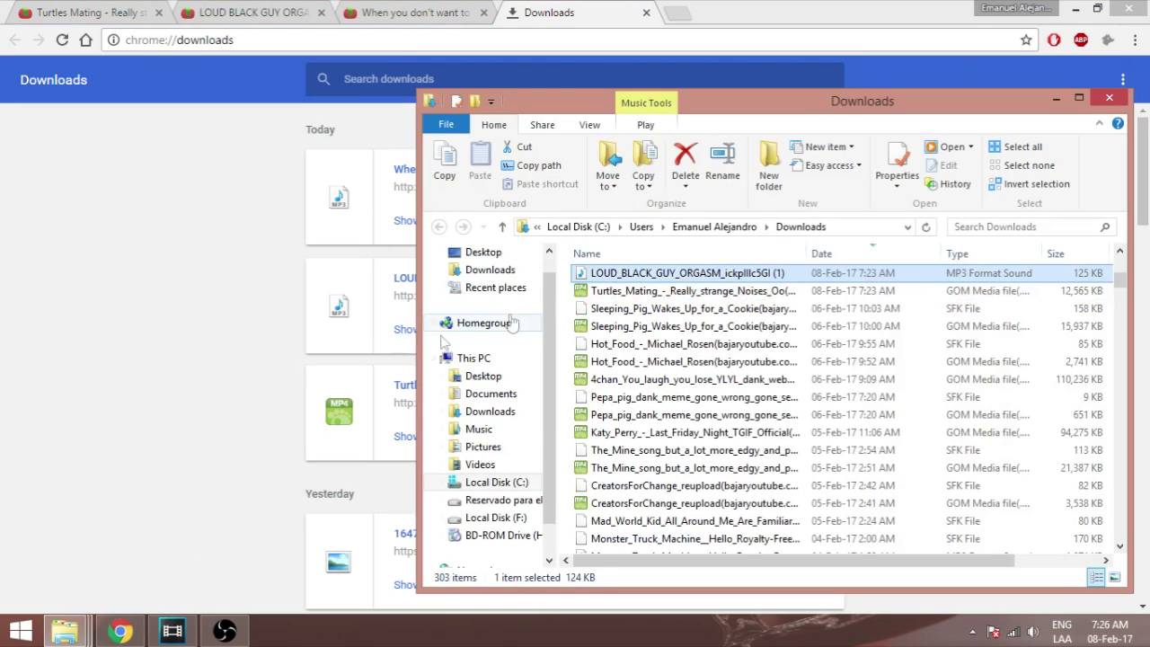
pyautogui.moveTo(606, 280); pyautogui.dragTo(378, 449)
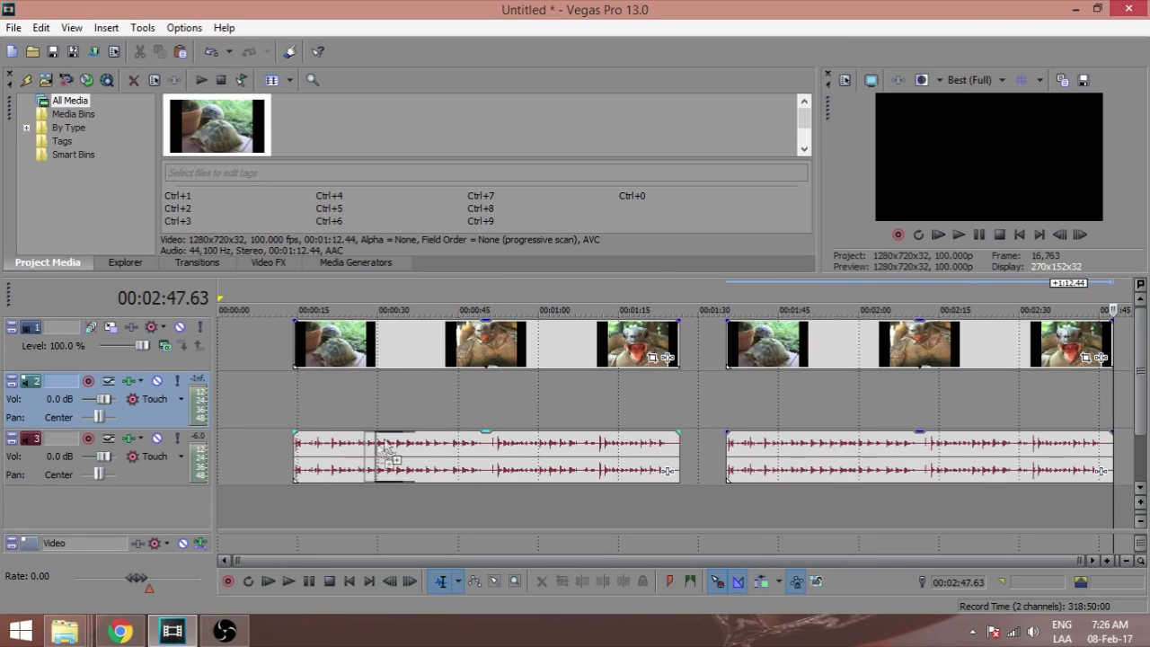
# Drop the sound-effect MP3 on track 2, try it near 1:15 and preview.
pyautogui.moveTo(506, 408); pyautogui.dragTo(505, 408)
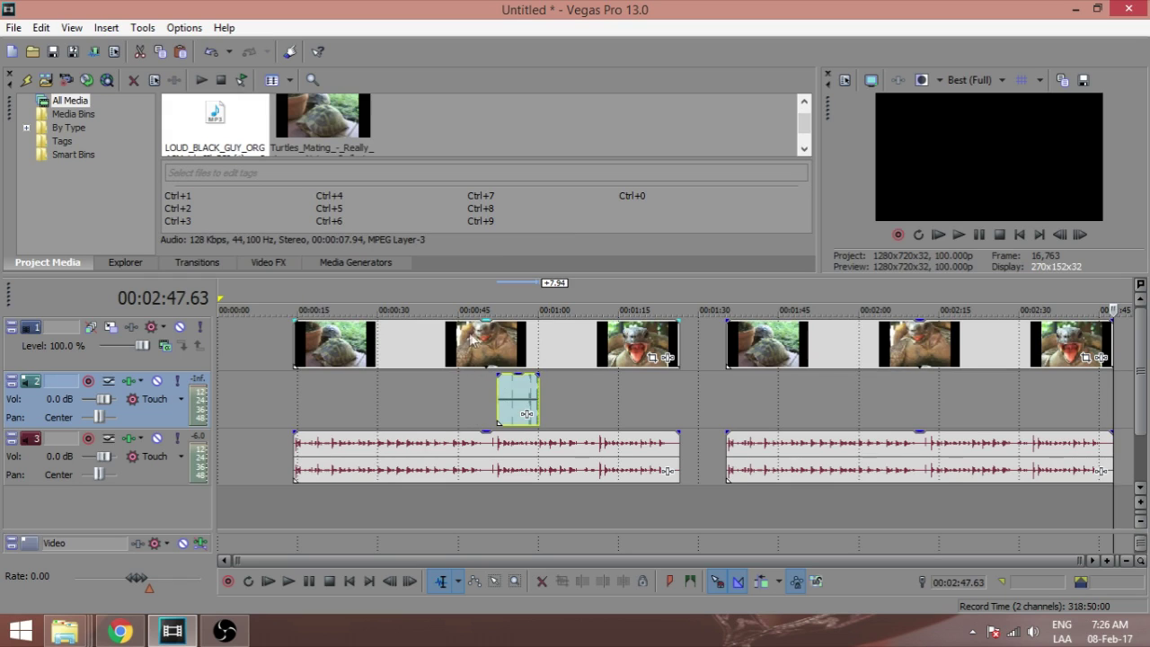
pyautogui.click(438, 355)
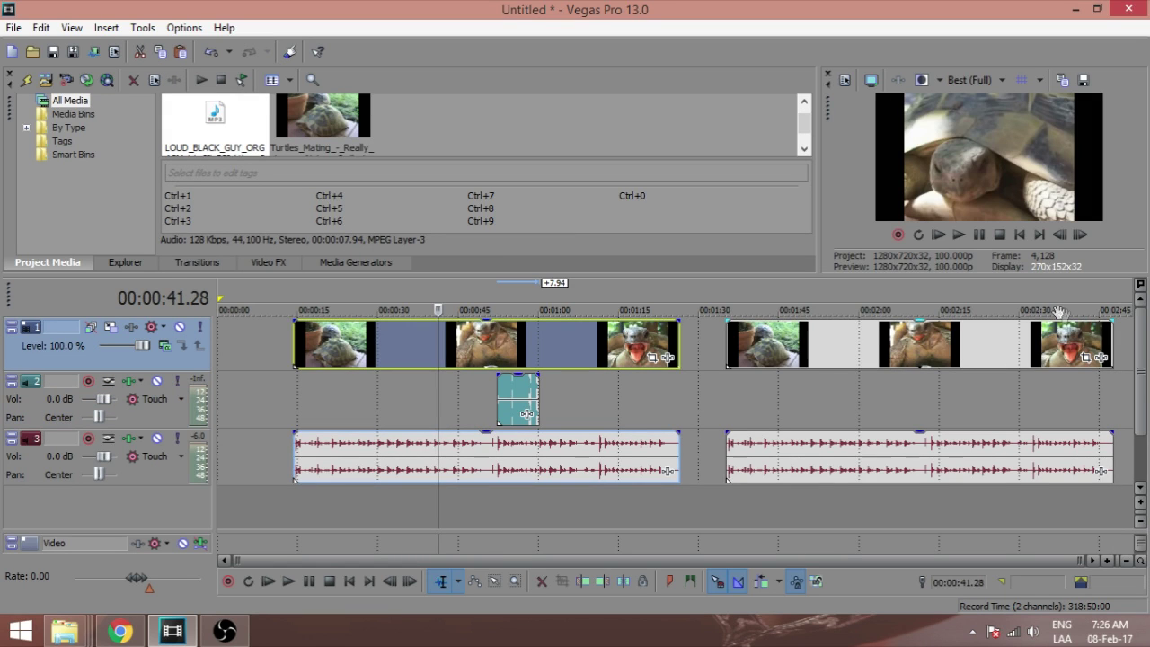
pyautogui.moveTo(505, 401); pyautogui.dragTo(635, 406)
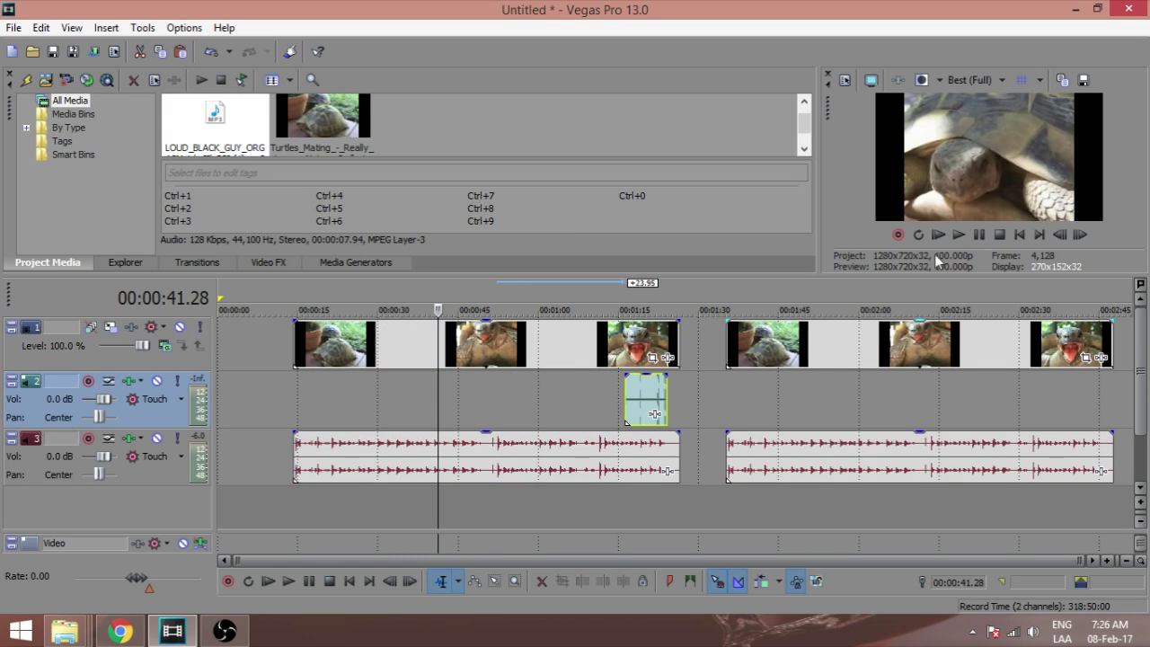
pyautogui.click(958, 235)
pyautogui.click(978, 234)
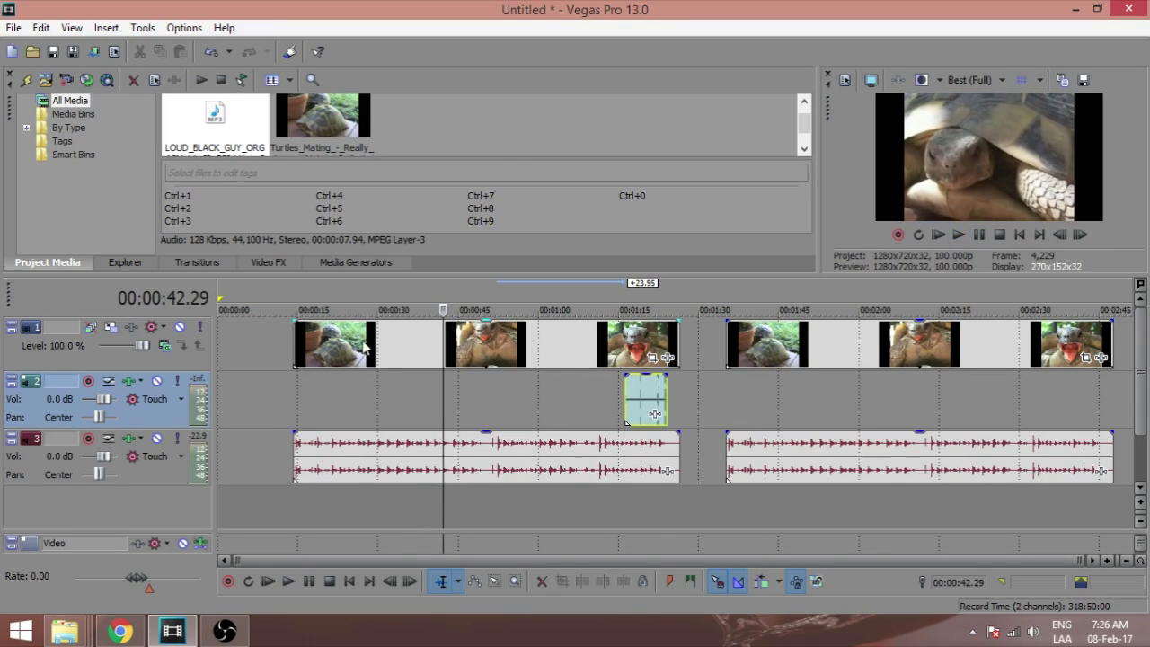
# Preview the turtle clip from about 0:18 to 0:21 to find the sound-effect spot.
pyautogui.click(364, 351)
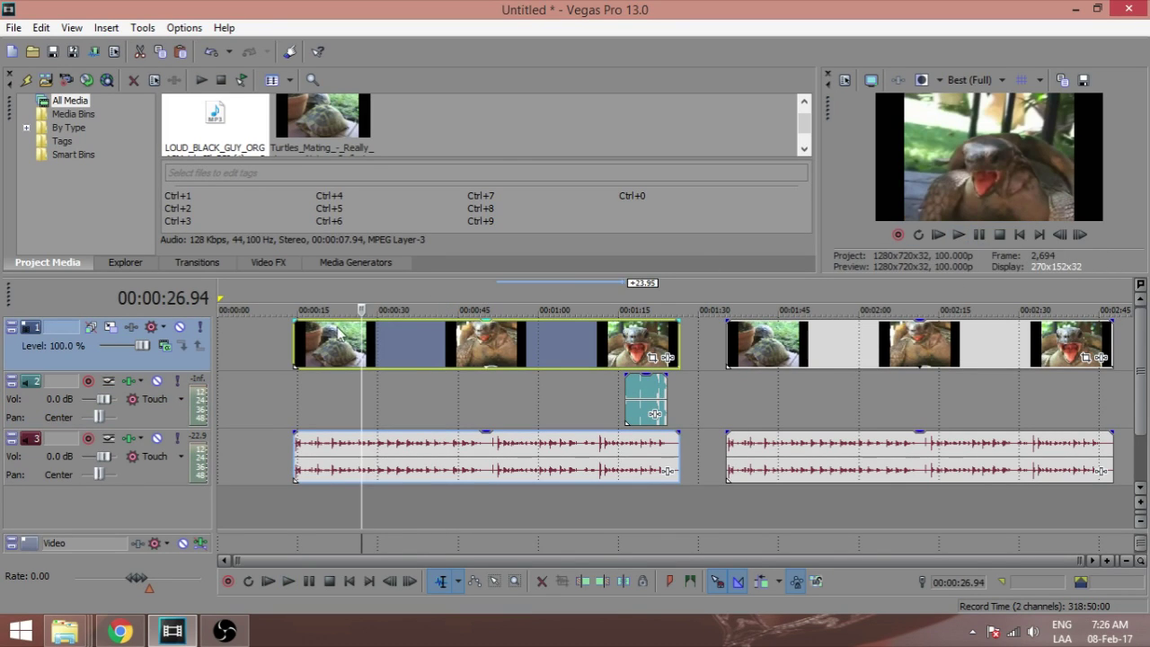
pyautogui.click(329, 336)
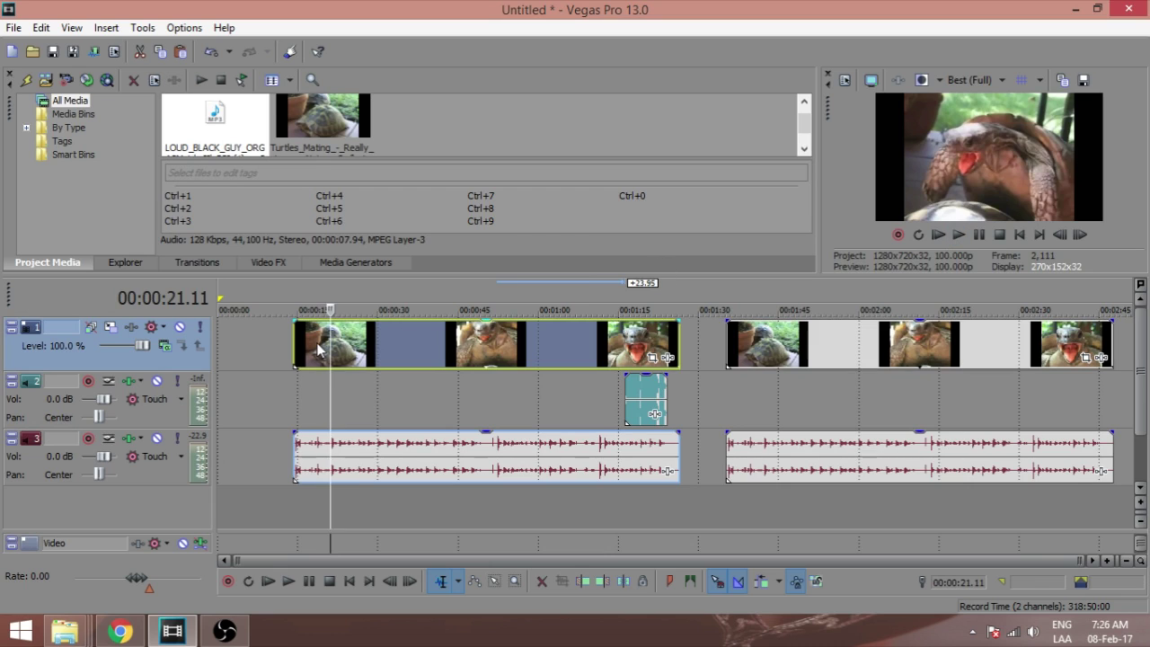
pyautogui.click(314, 342)
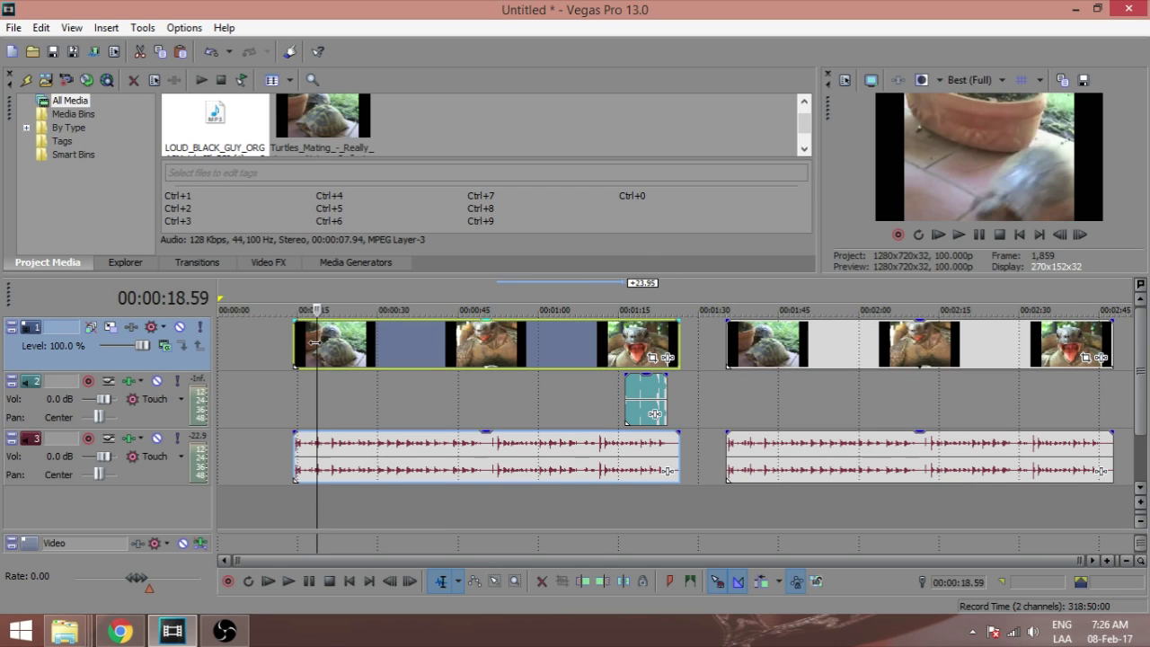
pyautogui.click(958, 234)
pyautogui.click(981, 236)
pyautogui.click(961, 236)
pyautogui.click(980, 236)
# Move the sound clip to about 0:18 and play from 0:11 to hear it.
pyautogui.moveTo(647, 391); pyautogui.dragTo(358, 406)
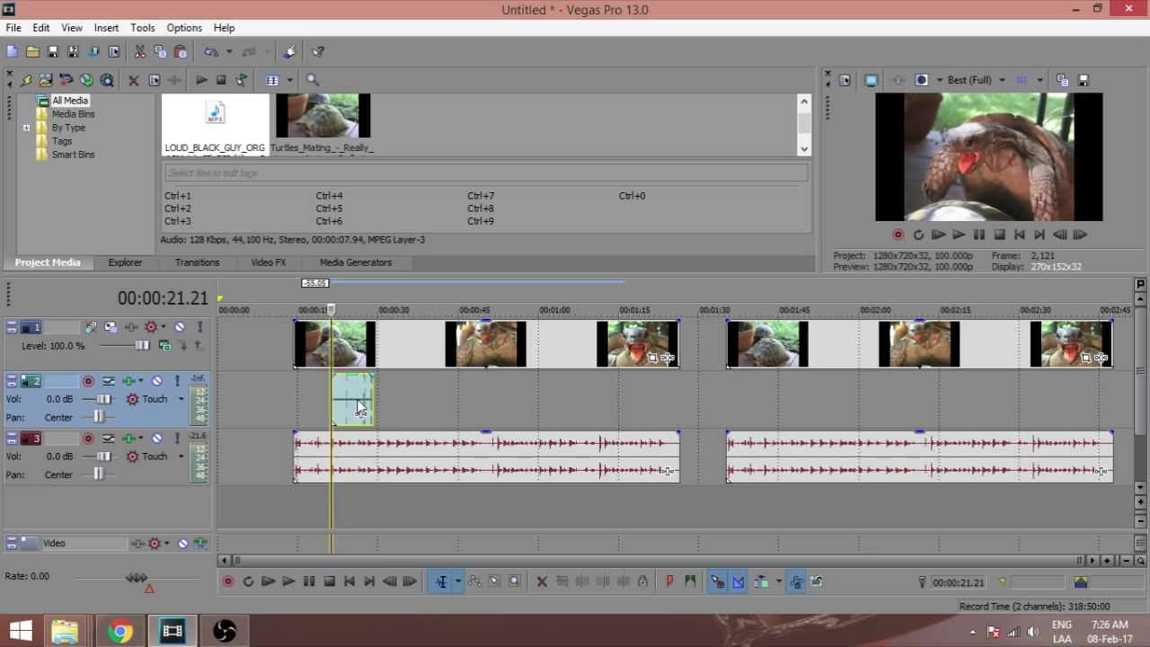
pyautogui.click(281, 405)
pyautogui.click(955, 234)
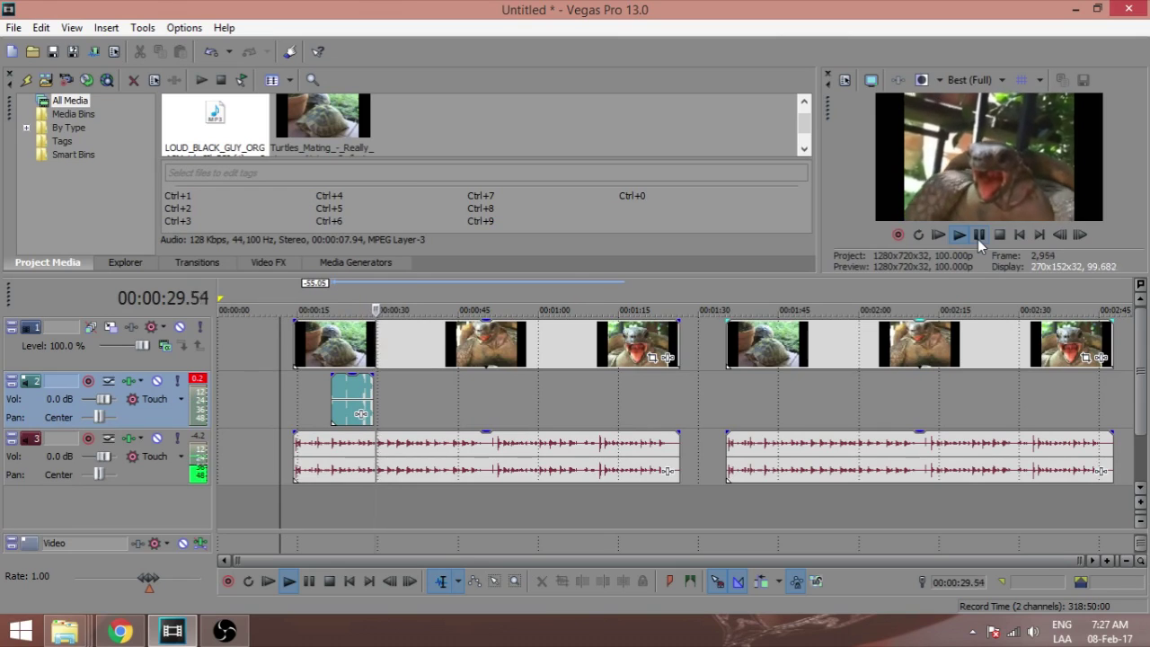
pyautogui.click(978, 235)
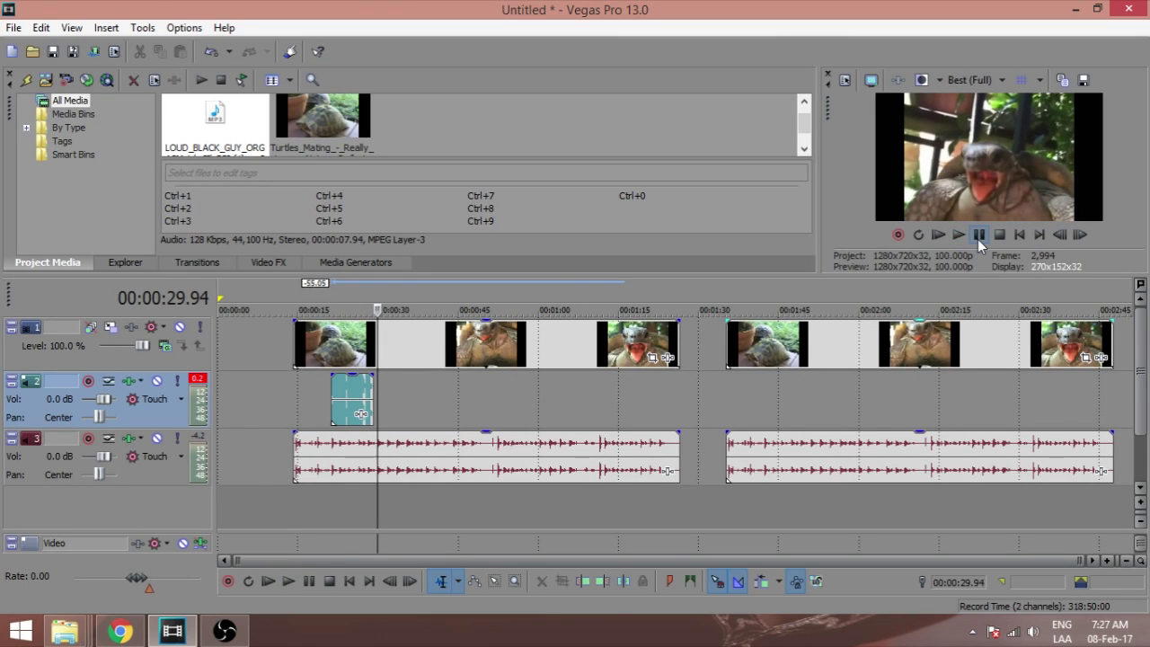
pyautogui.click(764, 459)
pyautogui.moveTo(462, 561); pyautogui.dragTo(593, 565)
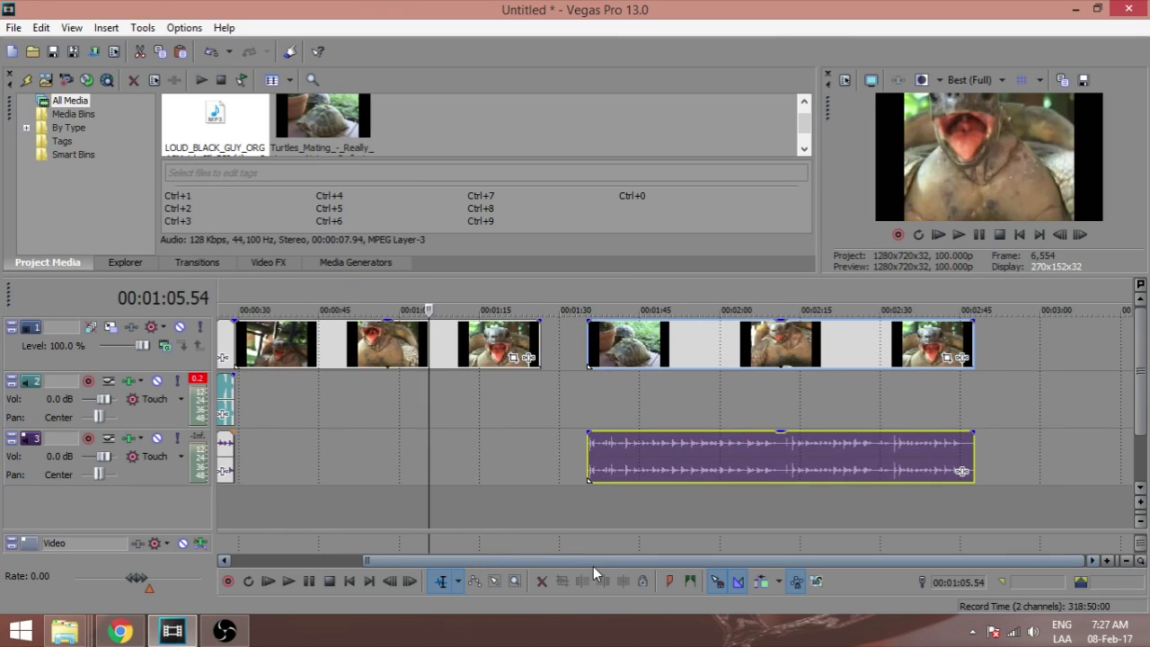
# Drag the second downloaded MP3 from its folder into the Vegas project.
pyautogui.click(120, 631)
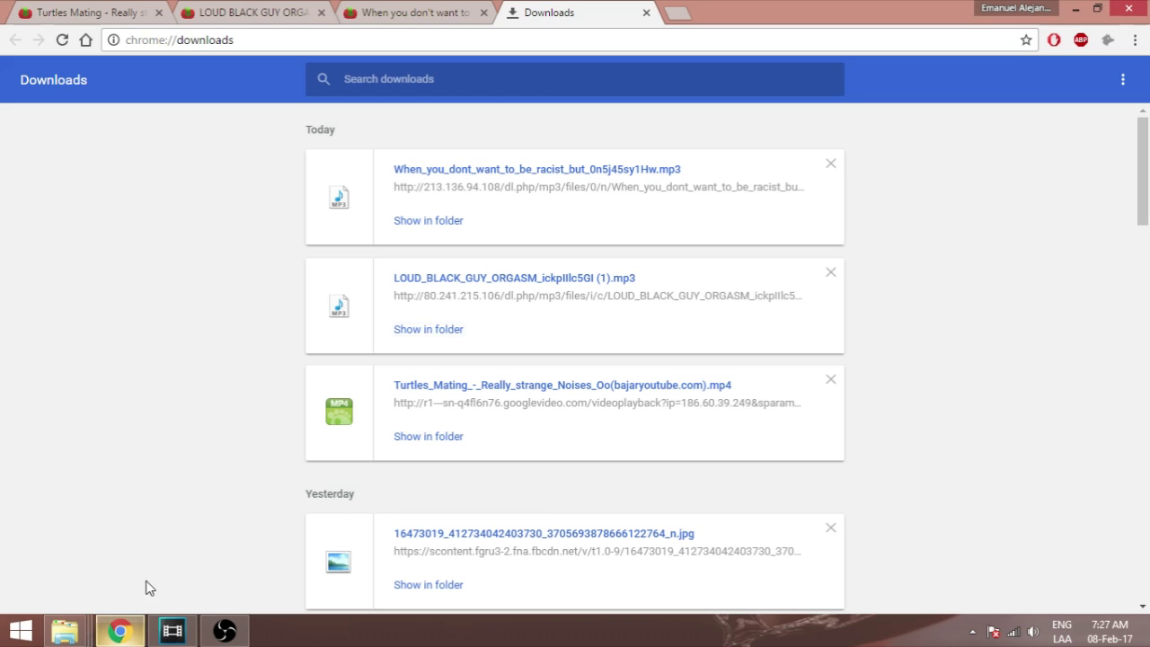
pyautogui.click(458, 226)
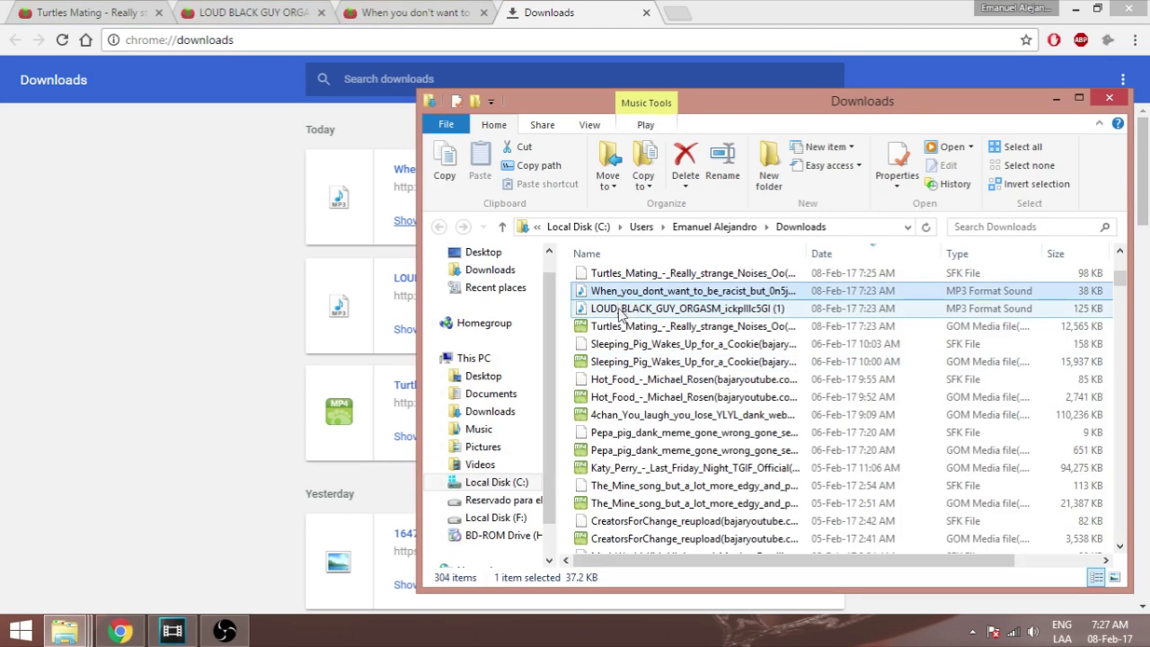
pyautogui.moveTo(615, 297); pyautogui.dragTo(1018, 411)
pyautogui.scroll(10, 989, 500)
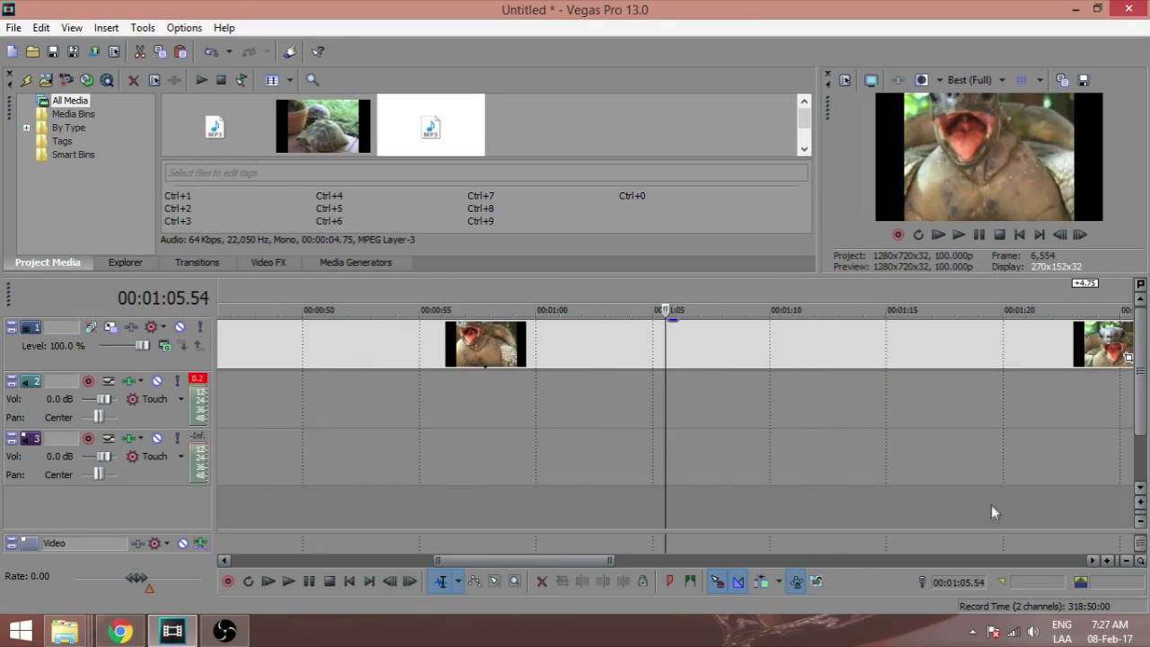
# Zoom into the new sound clip and preview around 2:57.7–2:58.4 to find the loud part.
pyautogui.moveTo(530, 566); pyautogui.dragTo(988, 552)
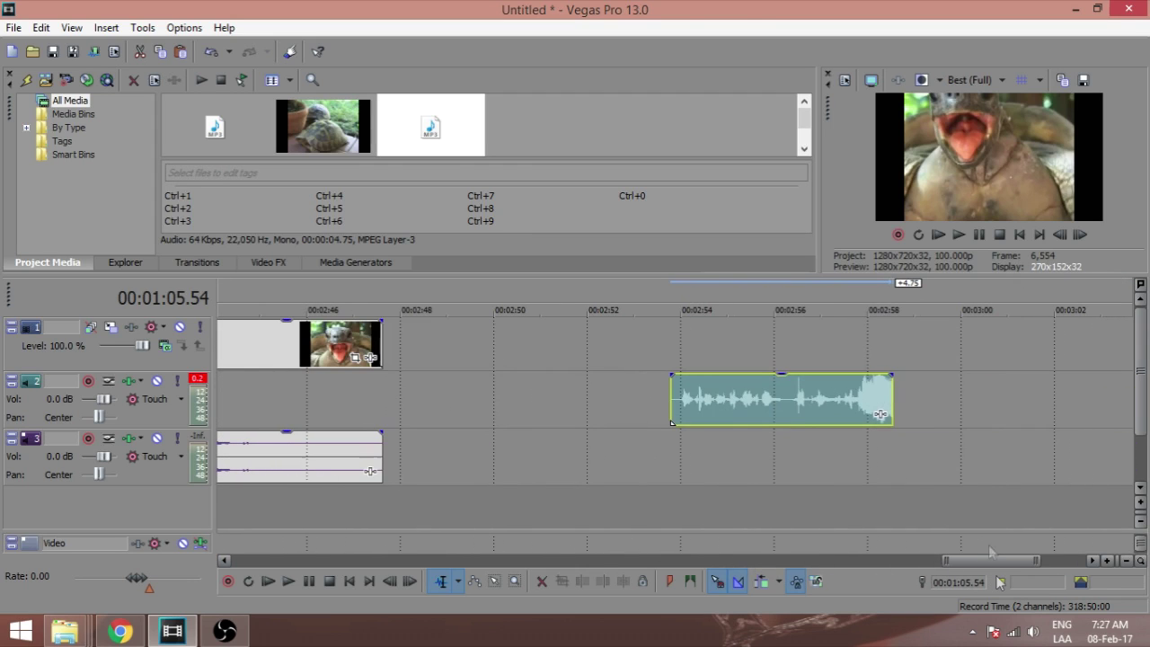
pyautogui.click(739, 398)
pyautogui.click(958, 235)
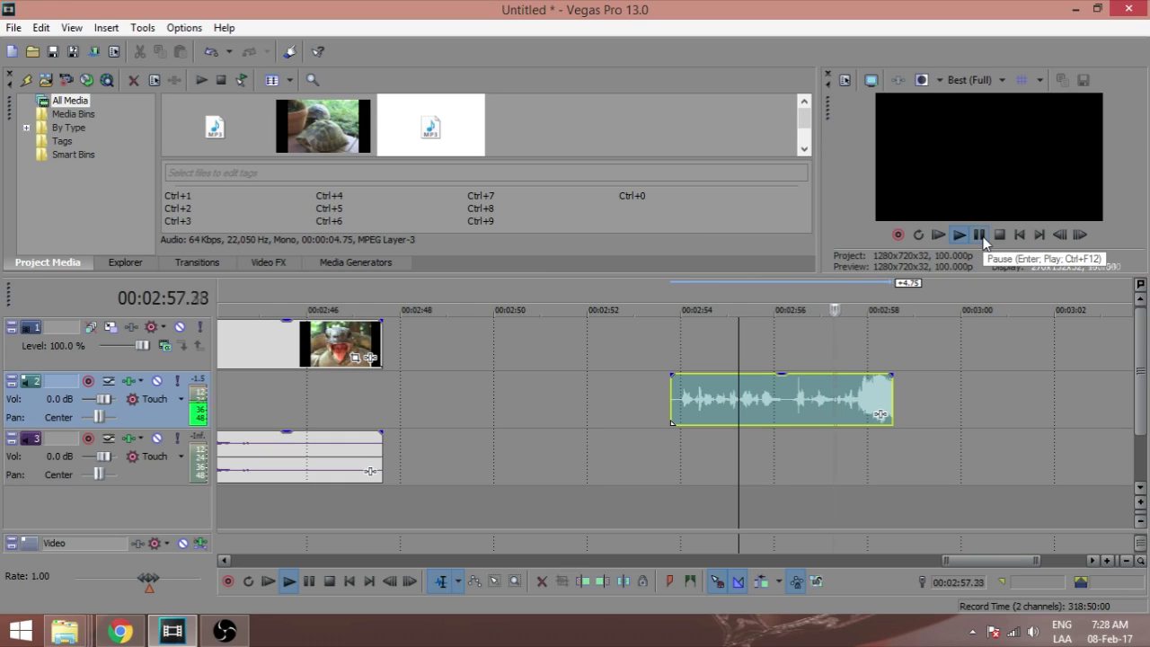
pyautogui.click(979, 235)
pyautogui.scroll(6, 933, 368)
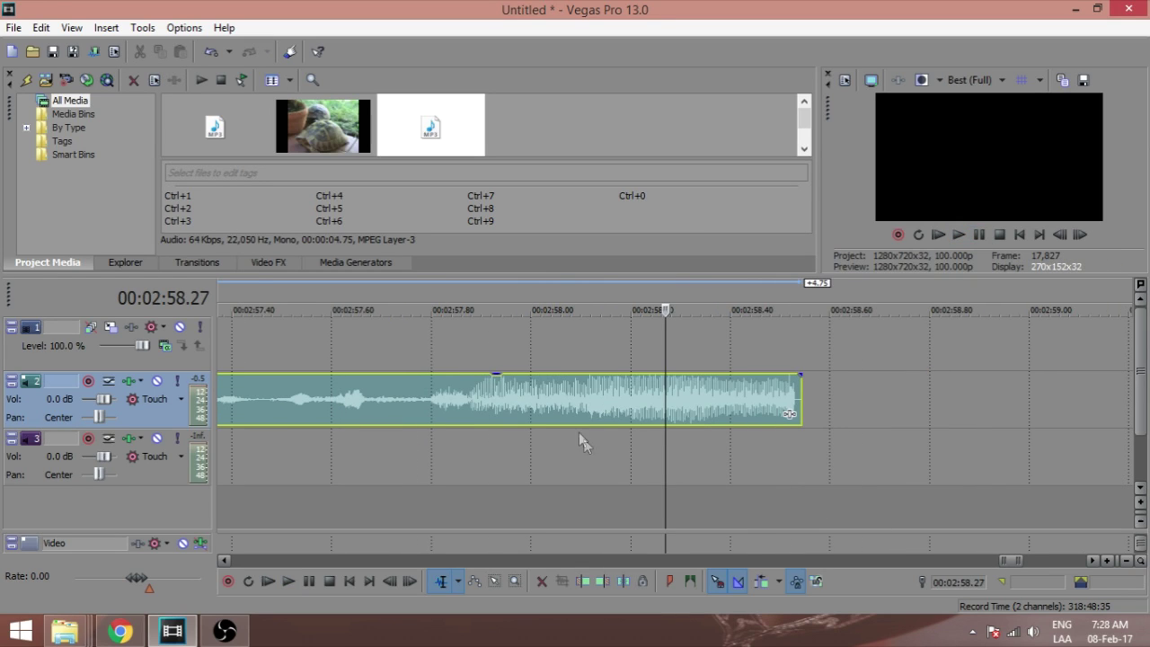
pyautogui.click(396, 404)
pyautogui.click(958, 235)
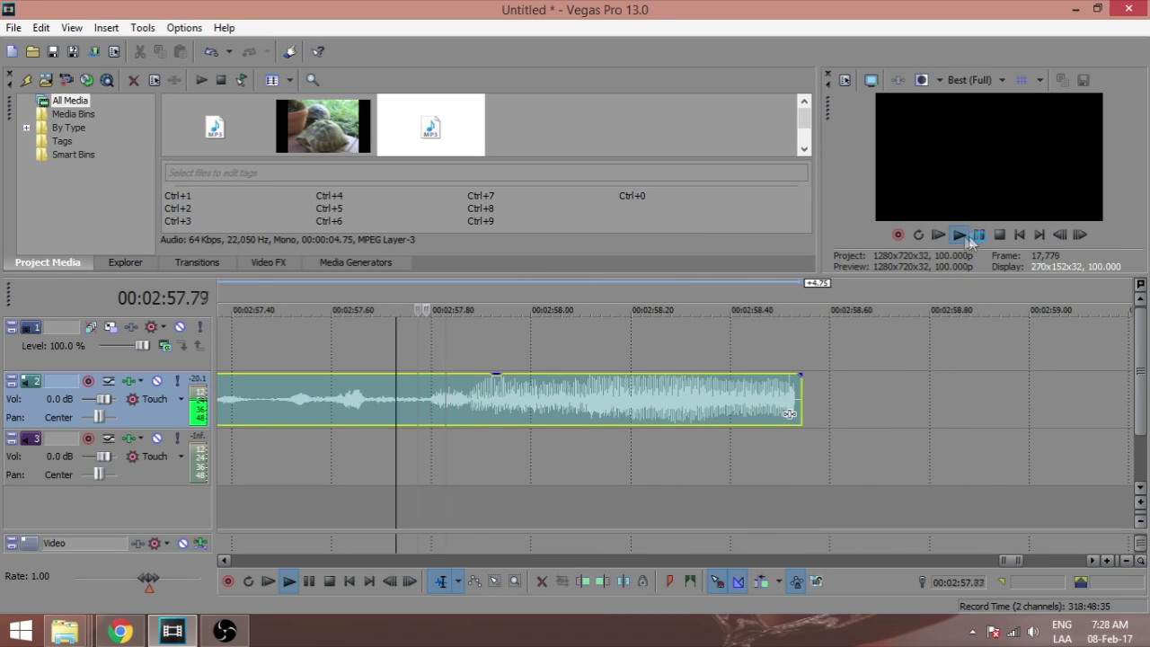
pyautogui.click(979, 234)
# Split the clip where the loud part begins and delete the quiet left piece.
pyautogui.click(420, 396)
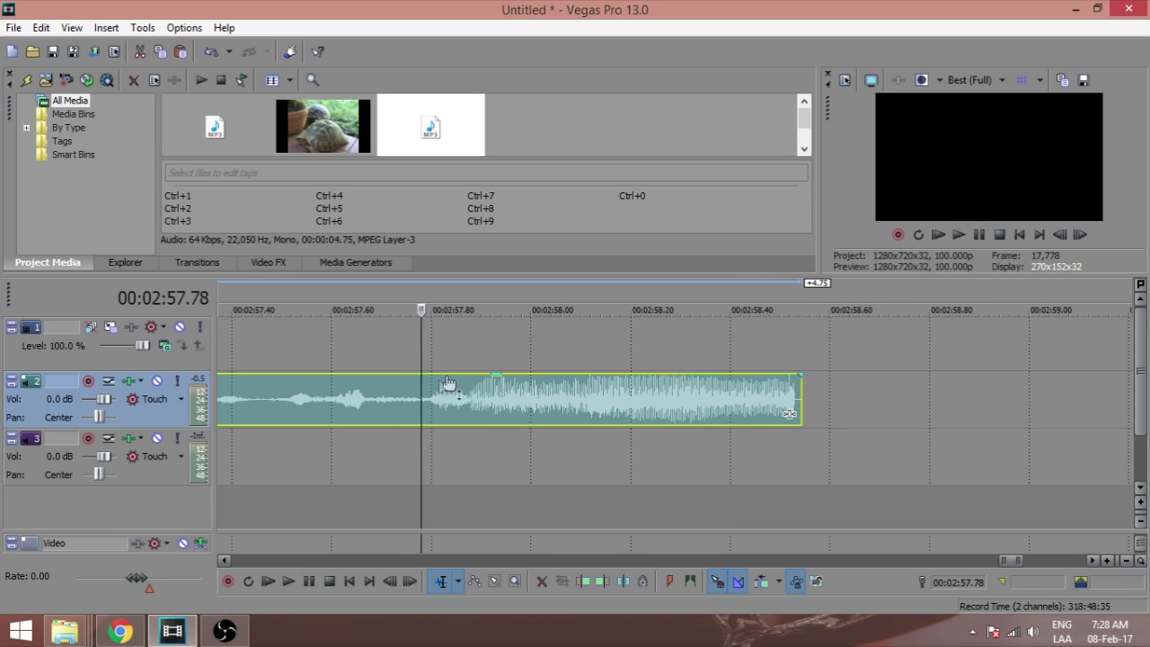
pyautogui.press('Right')
pyautogui.press('s')
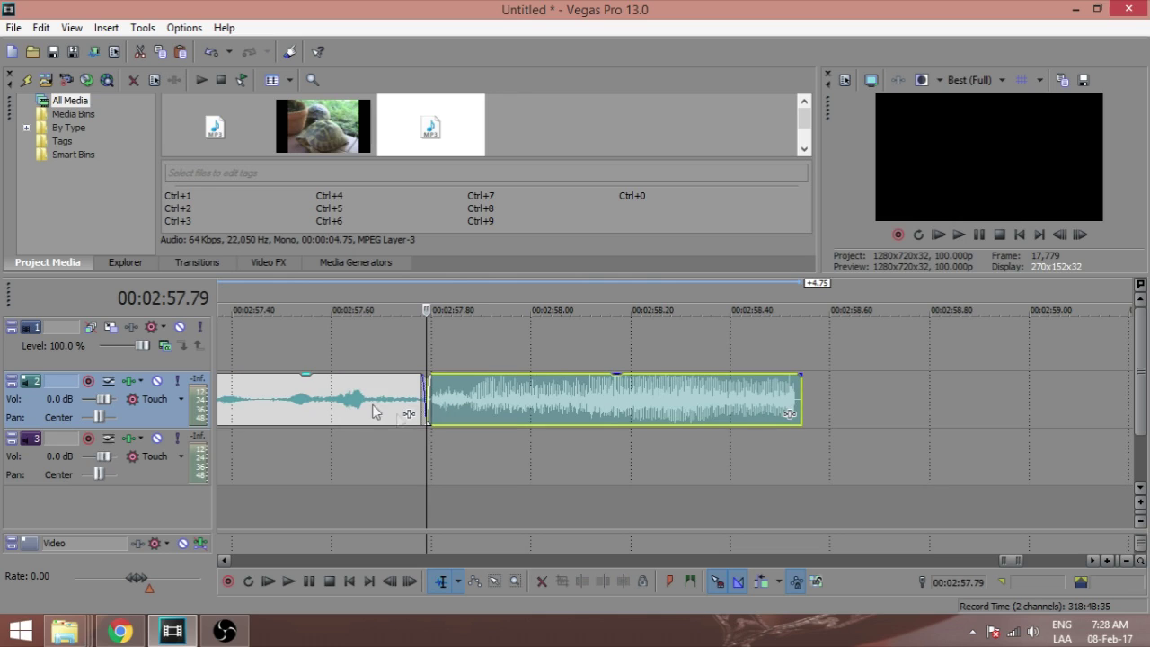
pyautogui.click(357, 406)
pyautogui.press('Delete')
# Move the trimmed sound clip to about 2:39 on track 2.
pyautogui.scroll(-5, 394, 450)
pyautogui.scroll(-3, 395, 458)
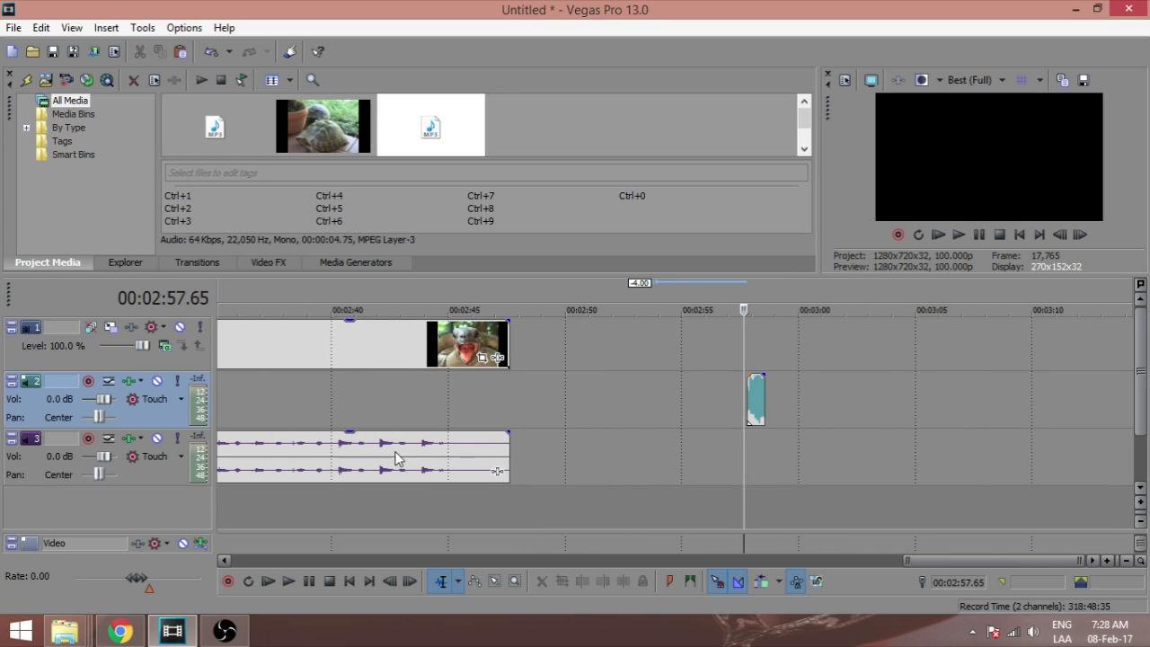
pyautogui.moveTo(757, 402); pyautogui.dragTo(308, 401)
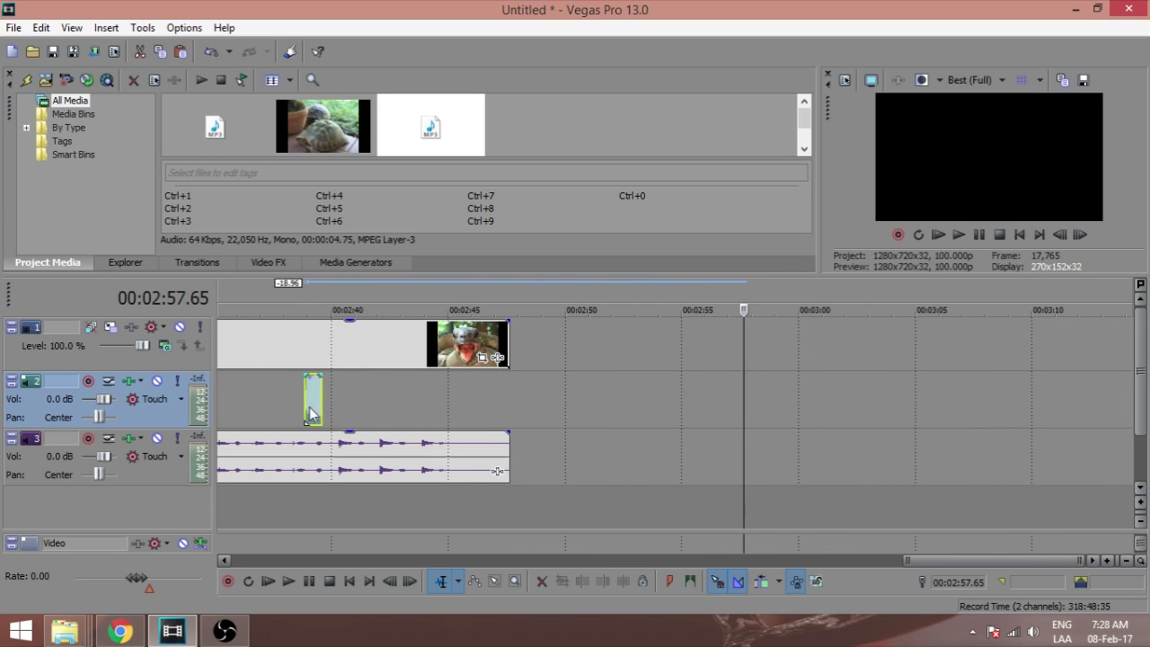
pyautogui.click(223, 559)
pyautogui.moveTo(223, 562); pyautogui.dragTo(224, 561)
pyautogui.scroll(-5, 517, 484)
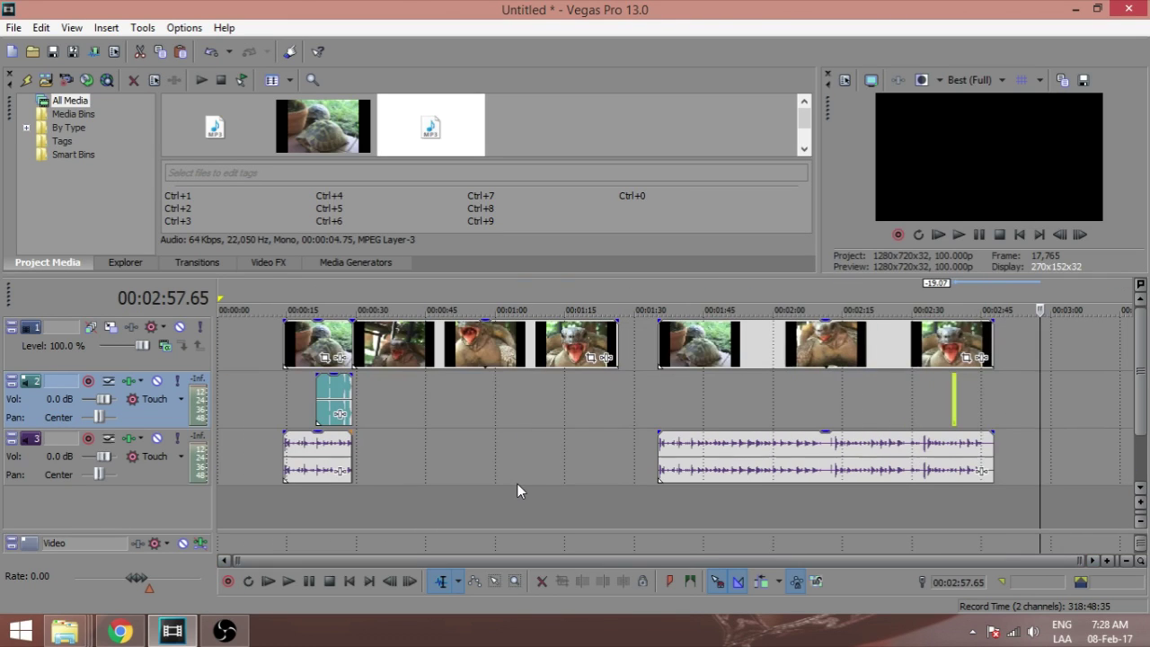
# Play the second clip group from about 1:39 and pause shortly after.
pyautogui.click(680, 344)
pyautogui.press('space')
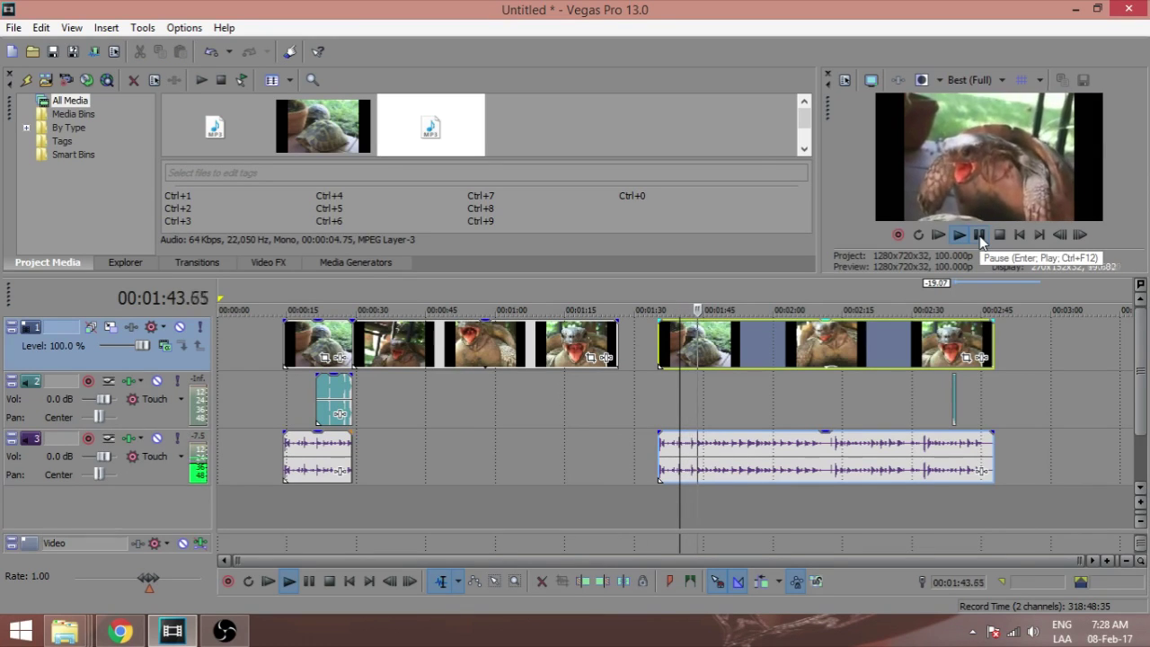
pyautogui.click(979, 235)
pyautogui.click(680, 349)
pyautogui.press('space')
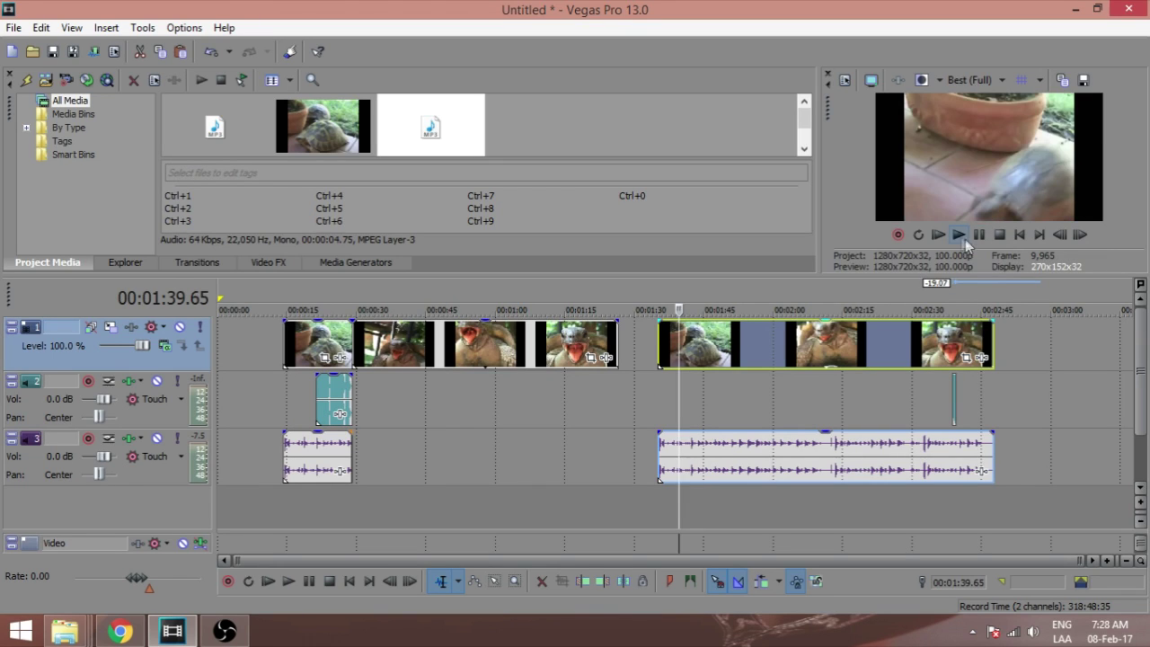
pyautogui.click(979, 236)
# Step frame by frame to 1:40.53 and split the clips there.
pyautogui.click(1059, 234)
pyautogui.click(1060, 235)
pyautogui.click(1060, 234)
pyautogui.click(1060, 234)
pyautogui.click(1060, 235)
pyautogui.click(1060, 235)
pyautogui.click(1060, 235)
pyautogui.click(1060, 235)
pyautogui.click(1059, 235)
pyautogui.click(1060, 234)
pyautogui.click(1059, 235)
pyautogui.click(1060, 234)
pyautogui.click(1060, 234)
pyautogui.click(1060, 235)
pyautogui.click(1060, 234)
pyautogui.click(1059, 235)
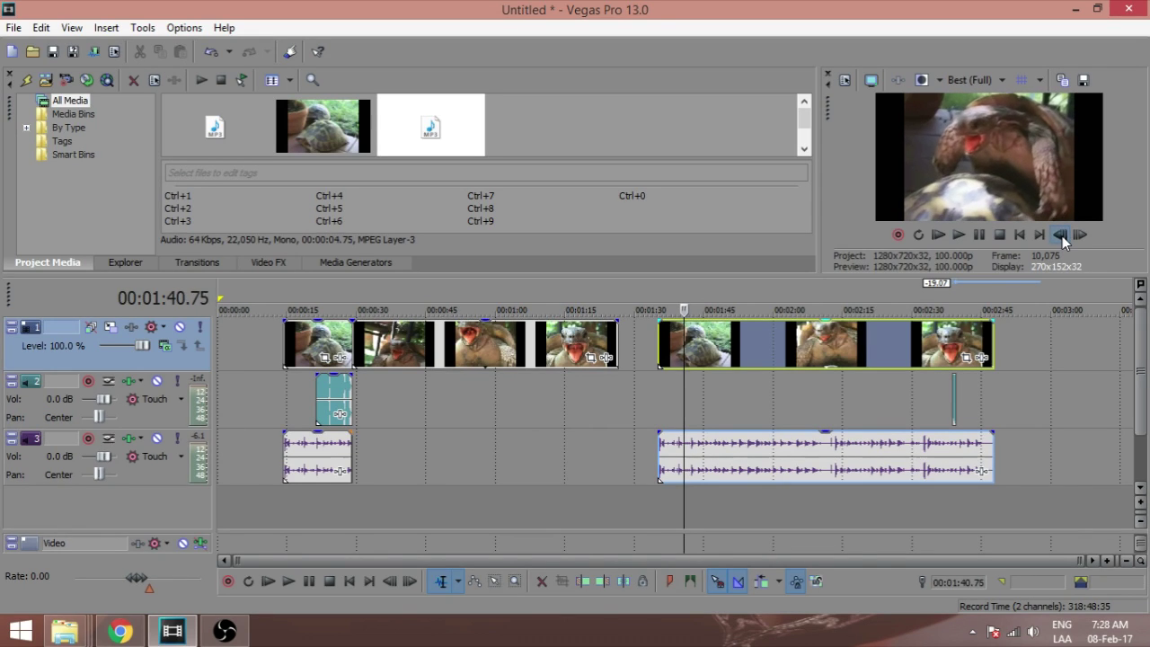
pyautogui.click(1060, 234)
pyautogui.click(1060, 234)
pyautogui.click(1059, 234)
pyautogui.click(1060, 234)
pyautogui.click(1060, 235)
pyautogui.click(1060, 235)
pyautogui.click(1060, 234)
pyautogui.click(1060, 234)
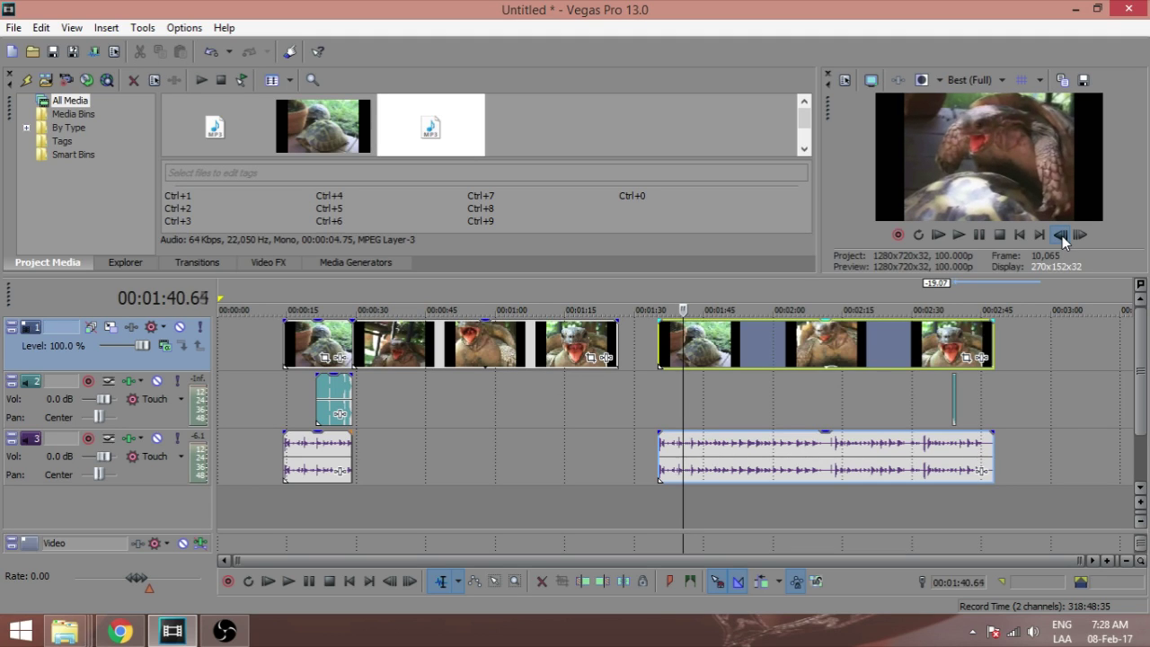
pyautogui.click(1060, 234)
pyautogui.click(1060, 235)
pyautogui.click(1060, 235)
pyautogui.click(1060, 235)
pyautogui.click(1060, 234)
pyautogui.click(1060, 235)
pyautogui.click(1060, 235)
pyautogui.click(1059, 234)
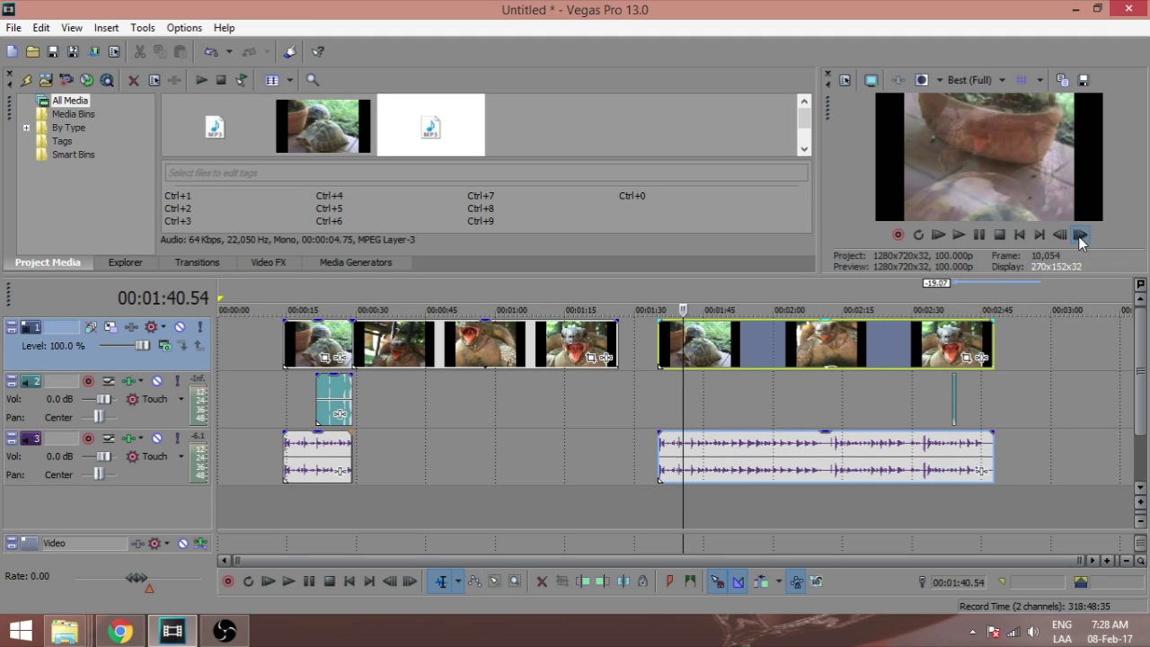
pyautogui.click(1060, 234)
pyautogui.click(1060, 235)
pyautogui.click(1060, 235)
pyautogui.click(1079, 235)
pyautogui.click(1079, 235)
pyautogui.click(1060, 235)
pyautogui.click(1082, 236)
pyautogui.press('s')
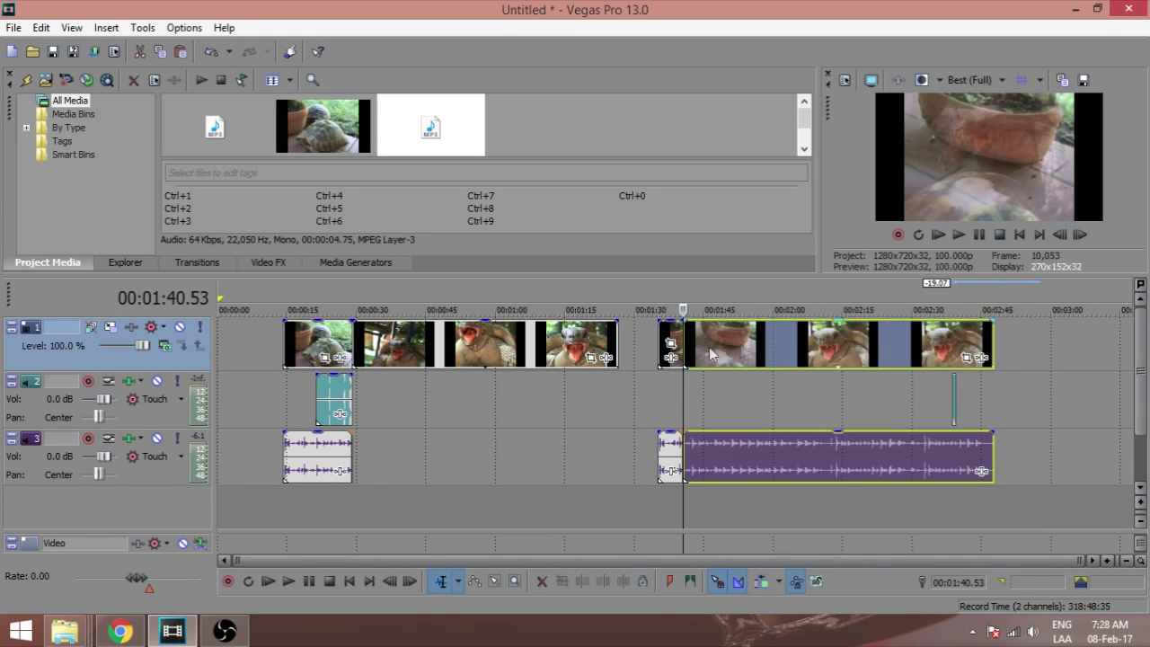
# Select the pieces after the split and step forward frame by frame to 01:48.95.
pyautogui.click(709, 344)
pyautogui.click(1080, 234)
pyautogui.click(1080, 235)
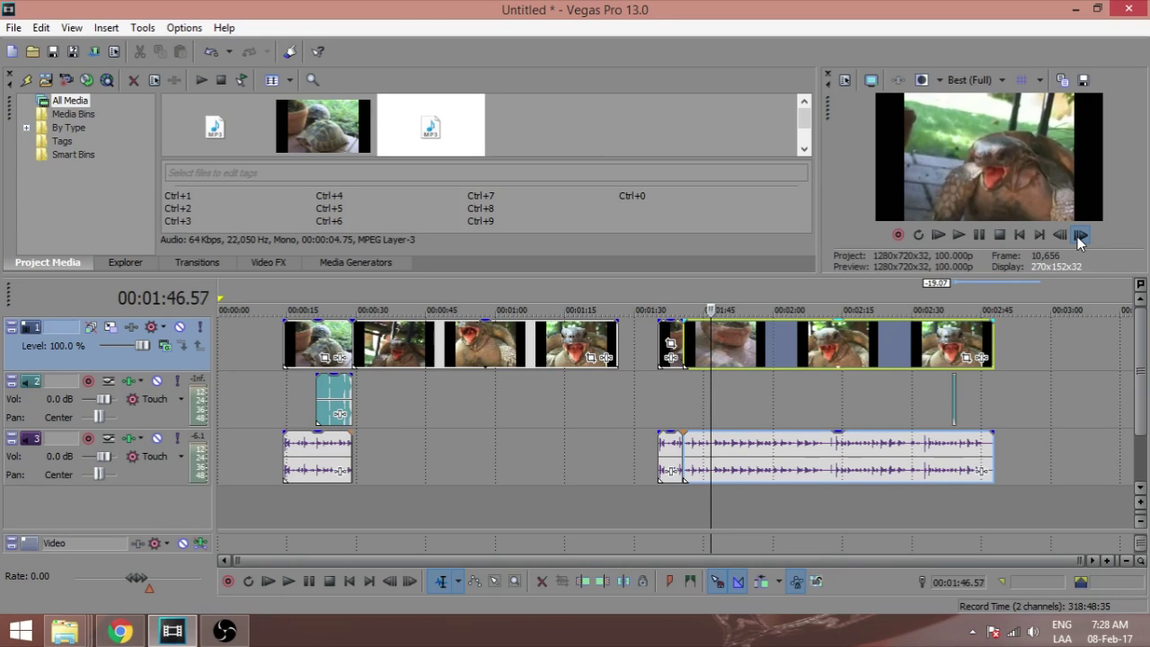
pyautogui.click(1080, 235)
pyautogui.click(1080, 234)
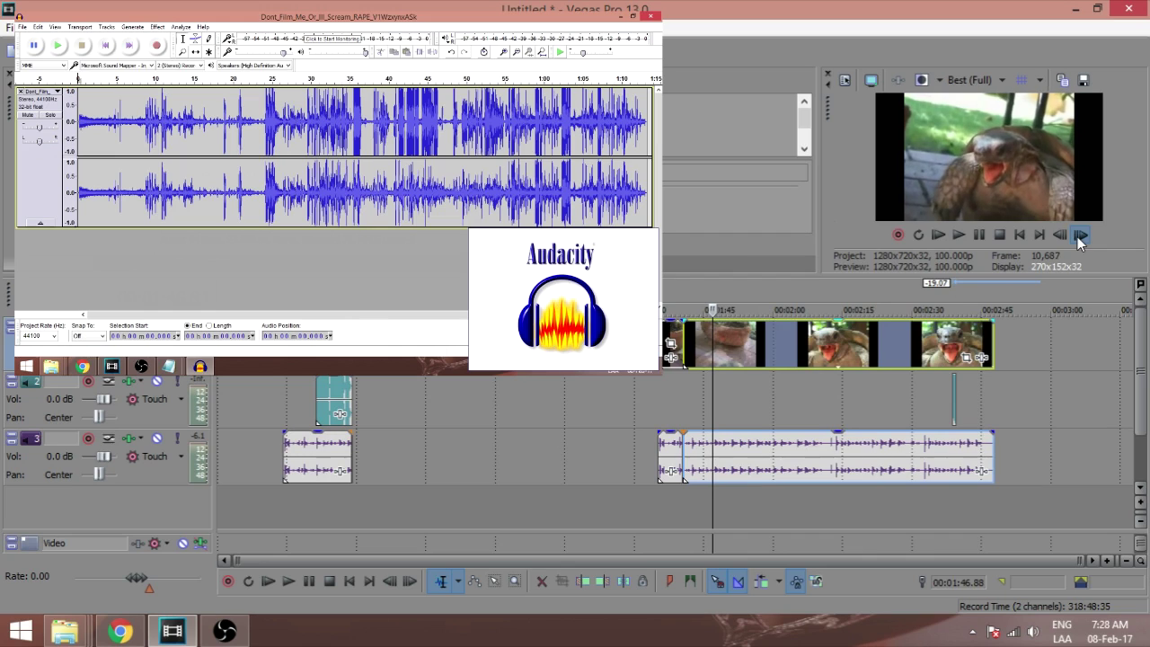
pyautogui.click(1079, 234)
pyautogui.click(1080, 235)
pyautogui.click(1080, 234)
pyautogui.click(1079, 235)
pyautogui.click(1080, 235)
pyautogui.click(1079, 235)
pyautogui.click(1079, 234)
pyautogui.click(1079, 234)
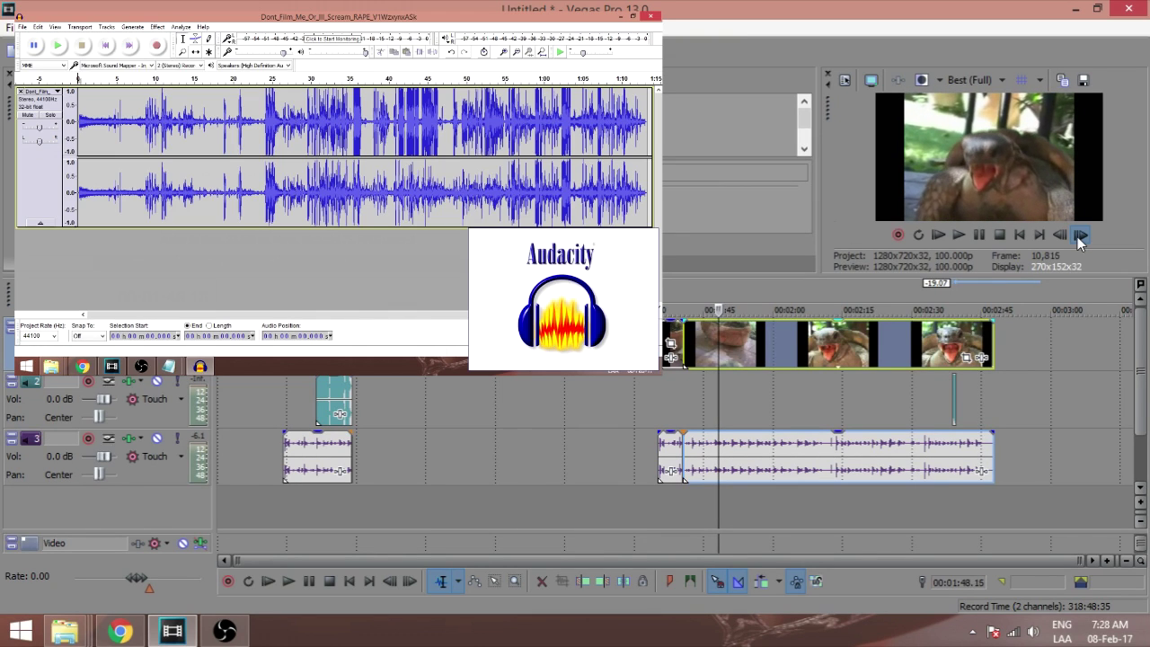
pyautogui.click(1080, 234)
pyautogui.click(1079, 234)
pyautogui.click(1080, 234)
pyautogui.click(1080, 234)
pyautogui.click(1079, 234)
pyautogui.click(1080, 234)
pyautogui.click(1080, 235)
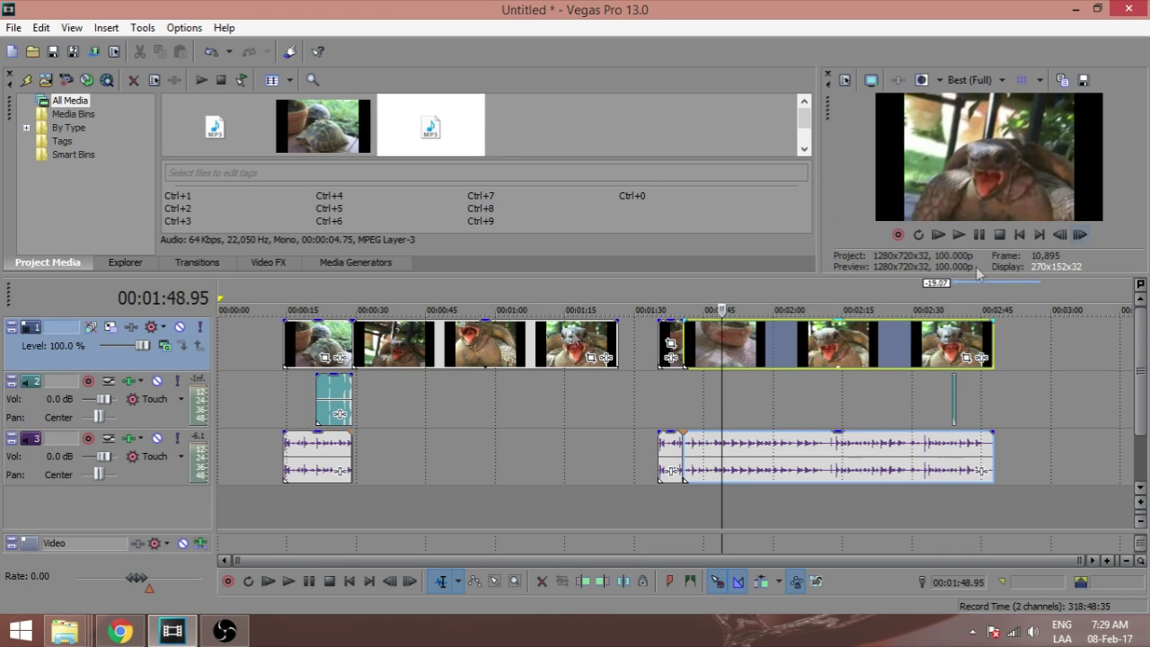
# Move the timeline cursor through the clip from about 1:50 to about 2:13.
pyautogui.click(726, 347)
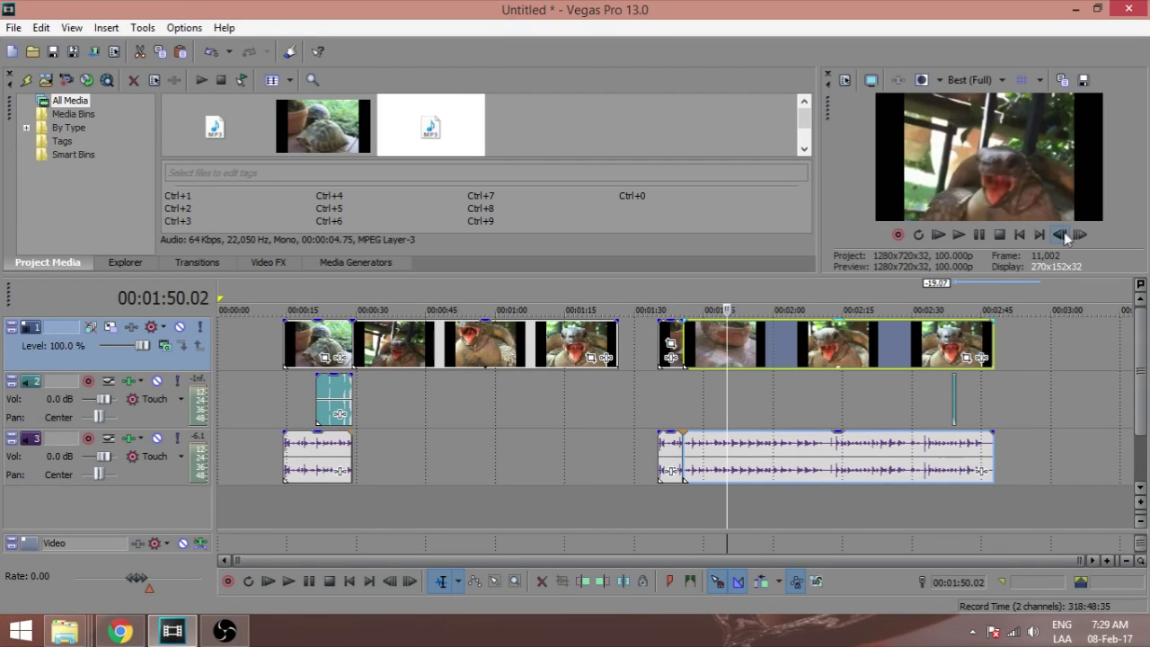
pyautogui.click(733, 348)
pyautogui.click(752, 344)
pyautogui.click(776, 345)
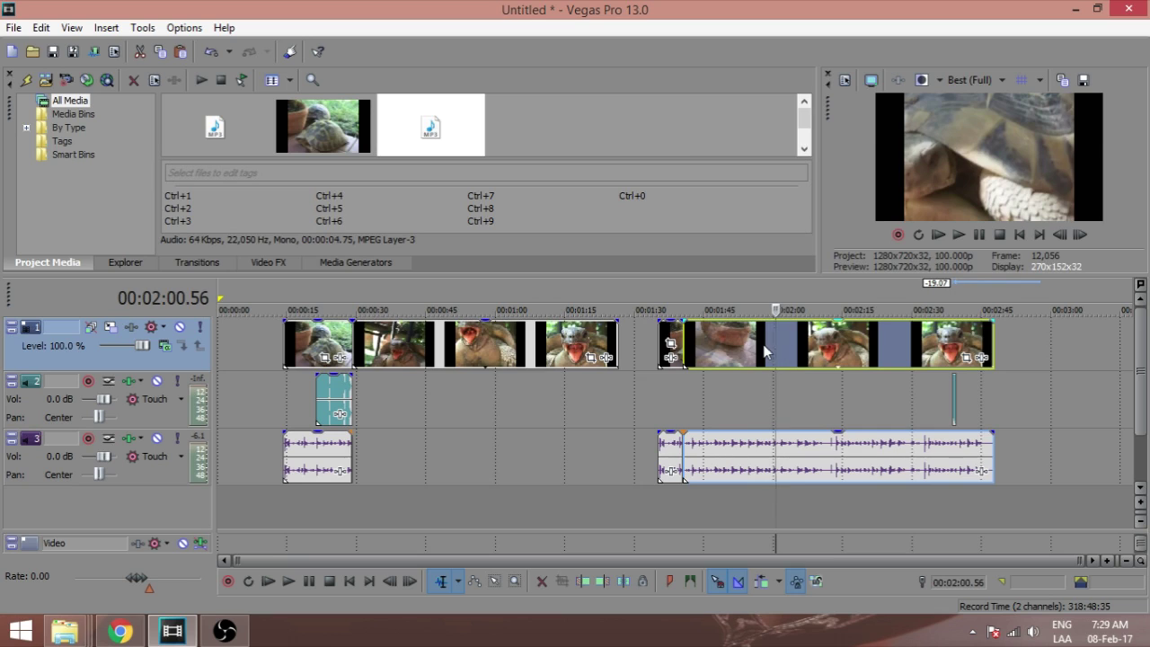
pyautogui.click(762, 344)
pyautogui.click(789, 344)
pyautogui.click(814, 345)
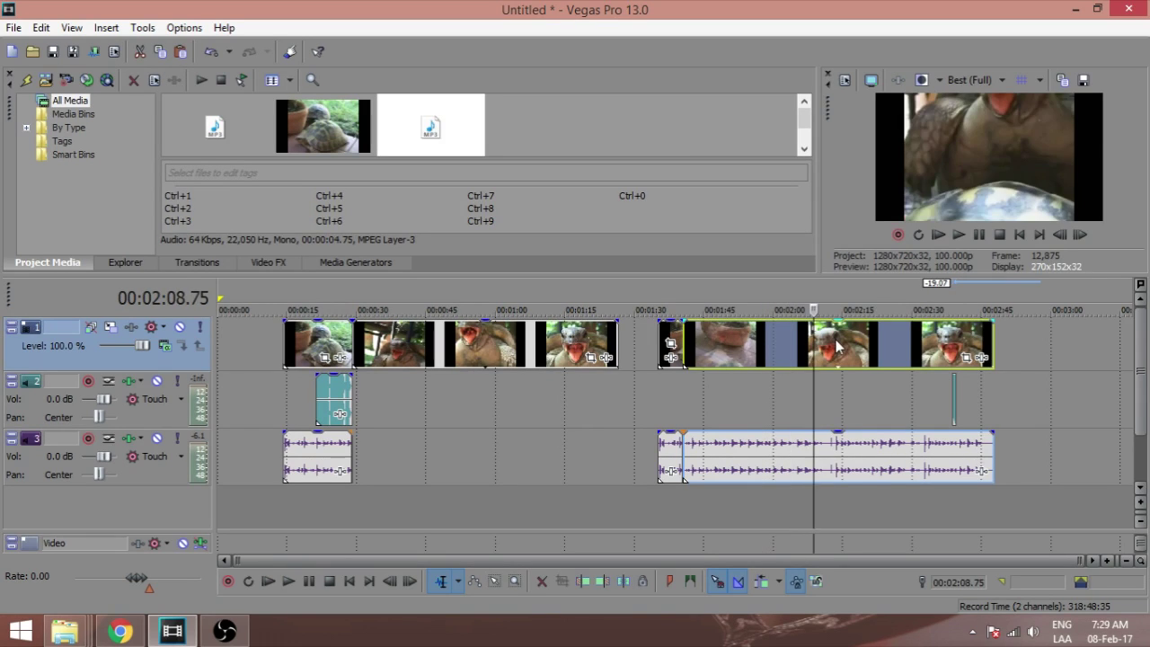
pyautogui.click(836, 344)
# Step back frame by frame from 2:13.00 to the open-mouth frame at 2:11.75.
pyautogui.click(1064, 235)
pyautogui.click(1063, 235)
pyautogui.click(1063, 235)
pyautogui.click(1064, 235)
pyautogui.click(1064, 235)
pyautogui.click(1064, 235)
pyautogui.click(1064, 236)
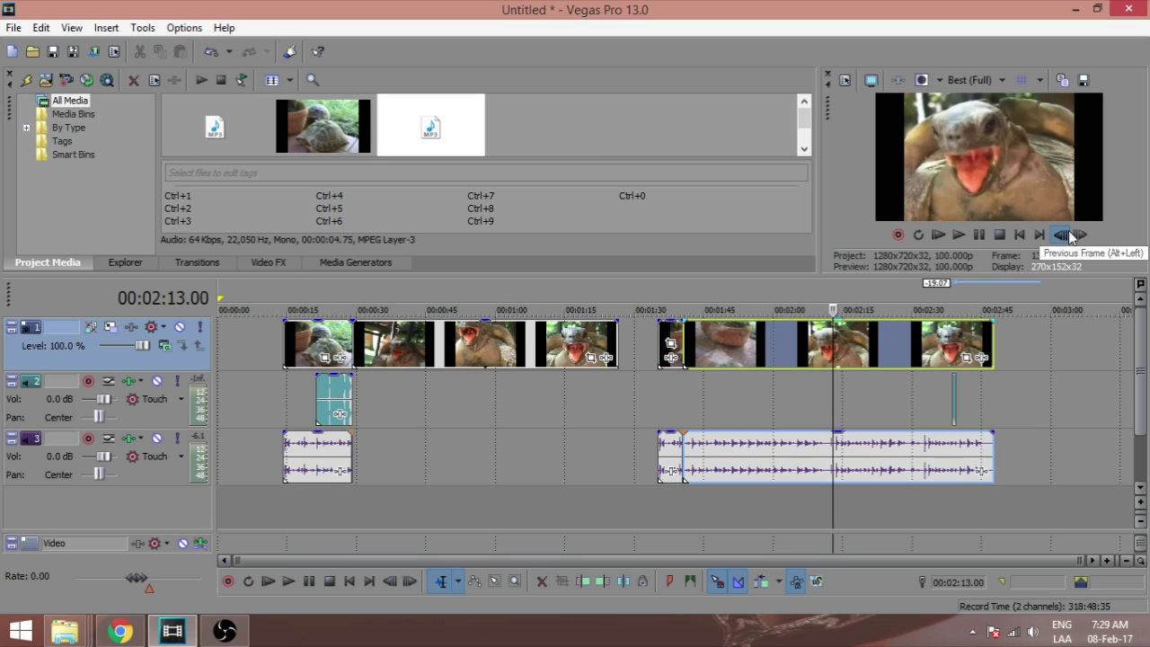
pyautogui.click(1063, 235)
pyautogui.click(1063, 236)
pyautogui.click(1064, 235)
pyautogui.click(1063, 235)
pyautogui.click(1064, 236)
pyautogui.click(1063, 236)
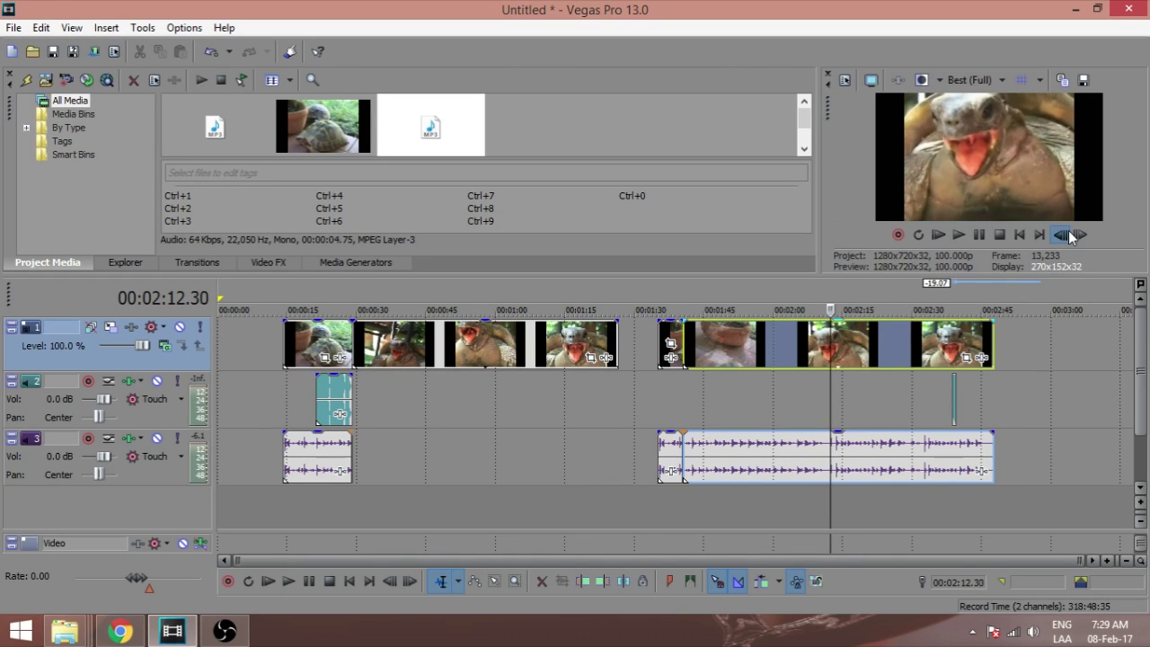
pyautogui.click(1064, 235)
pyautogui.click(1063, 235)
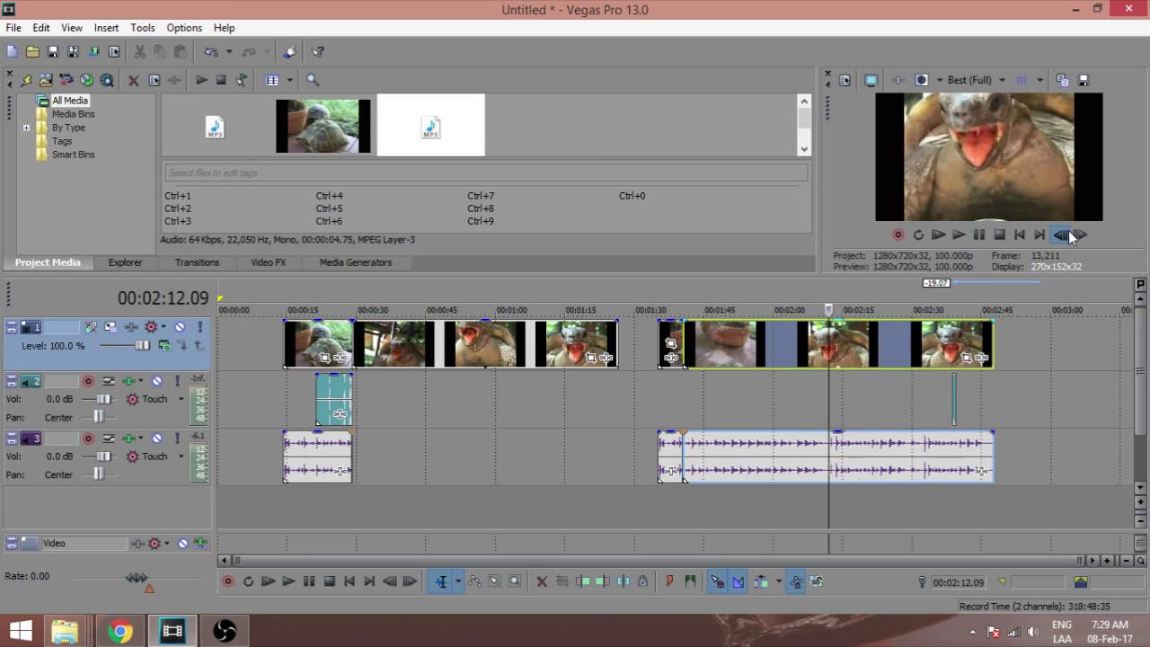
pyautogui.click(1065, 235)
pyautogui.click(1066, 236)
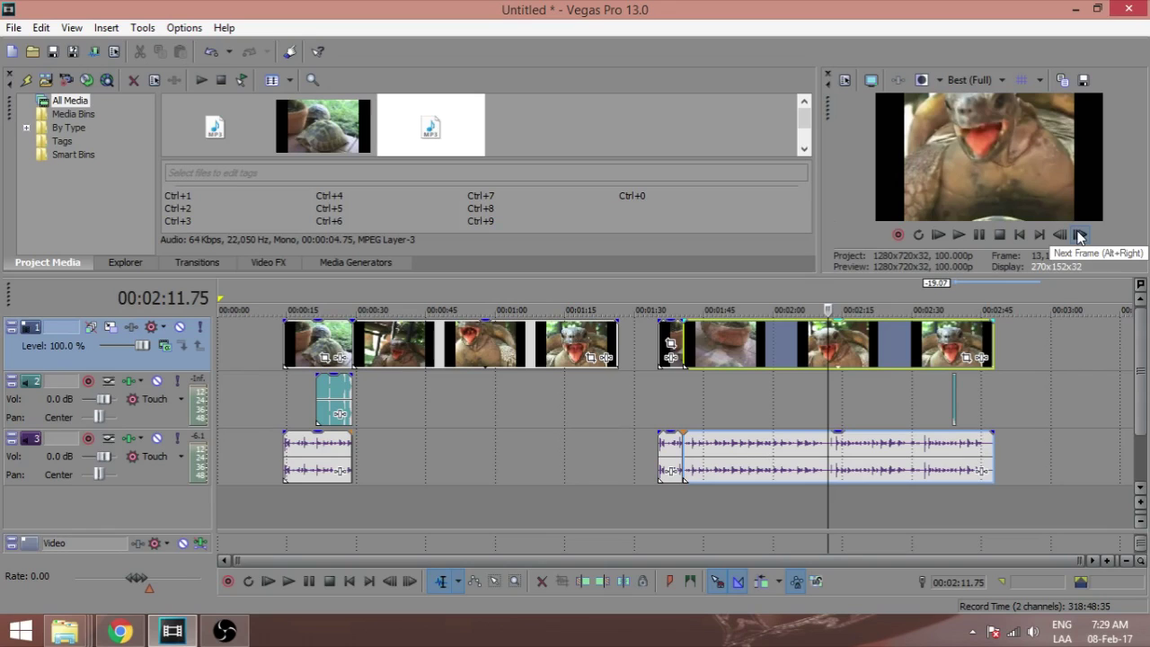
# Split at 2:11.75, delete the earlier piece, and slide the remaining clips left.
pyautogui.press('s')
pyautogui.click(739, 345)
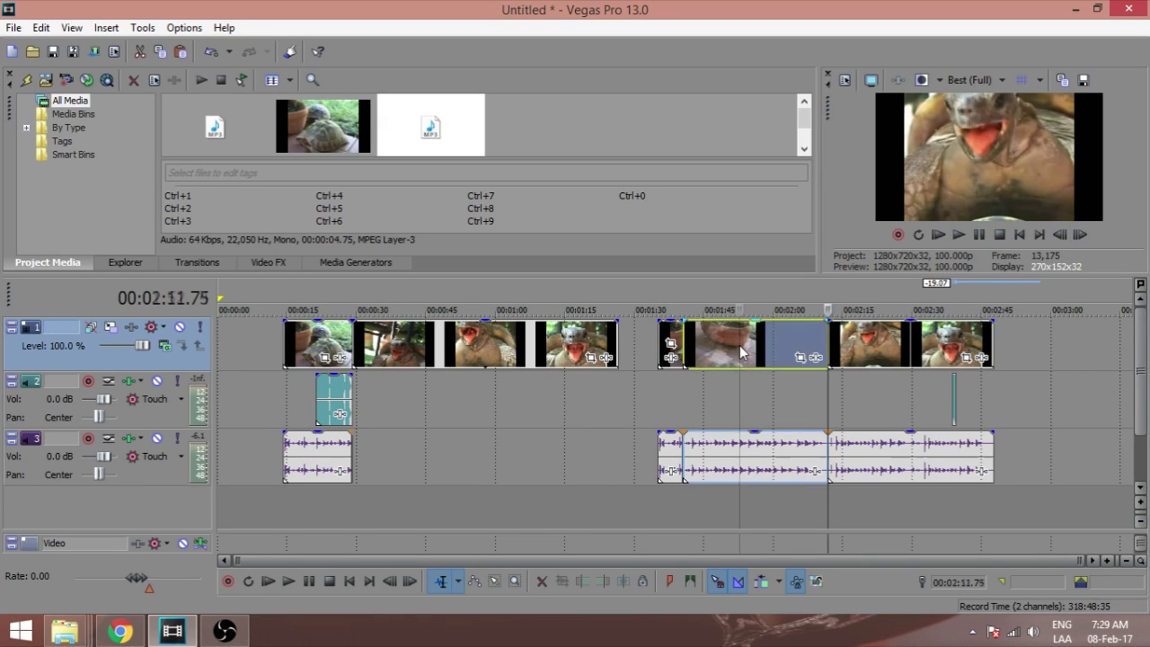
pyautogui.press('Delete')
pyautogui.moveTo(826, 360); pyautogui.dragTo(703, 354)
# Align the short track-2 sound clip with the cut, then park the cursor near 1:35.
pyautogui.scroll(5, 833, 464)
pyautogui.moveTo(815, 555); pyautogui.dragTo(901, 558)
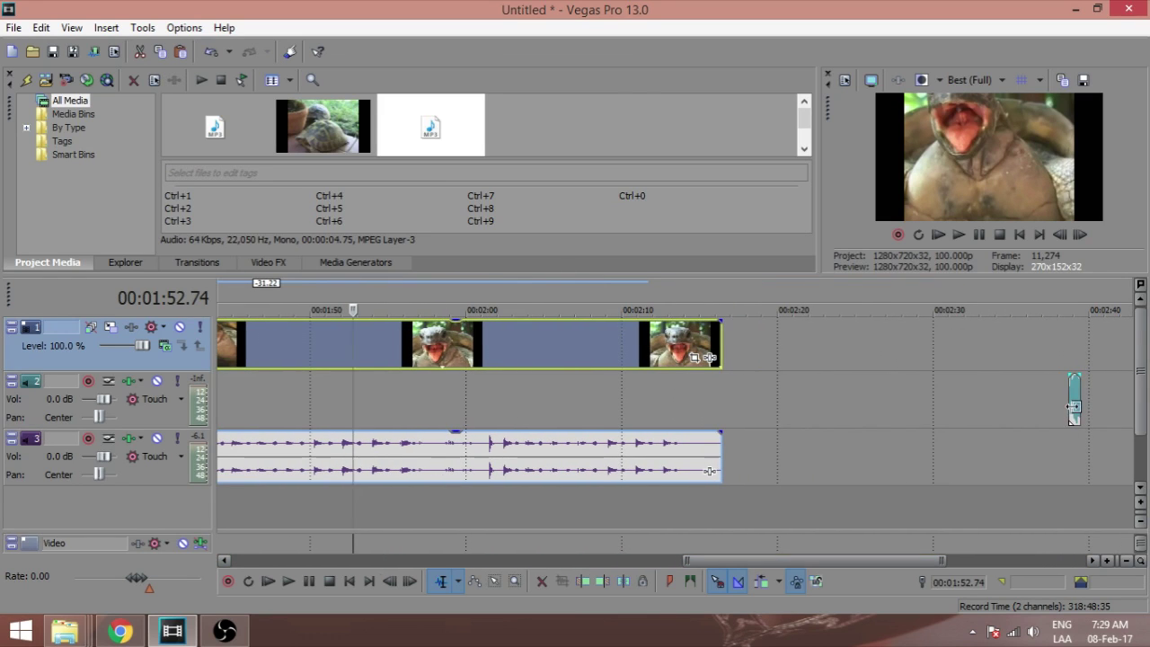
pyautogui.moveTo(1074, 399); pyautogui.dragTo(394, 406)
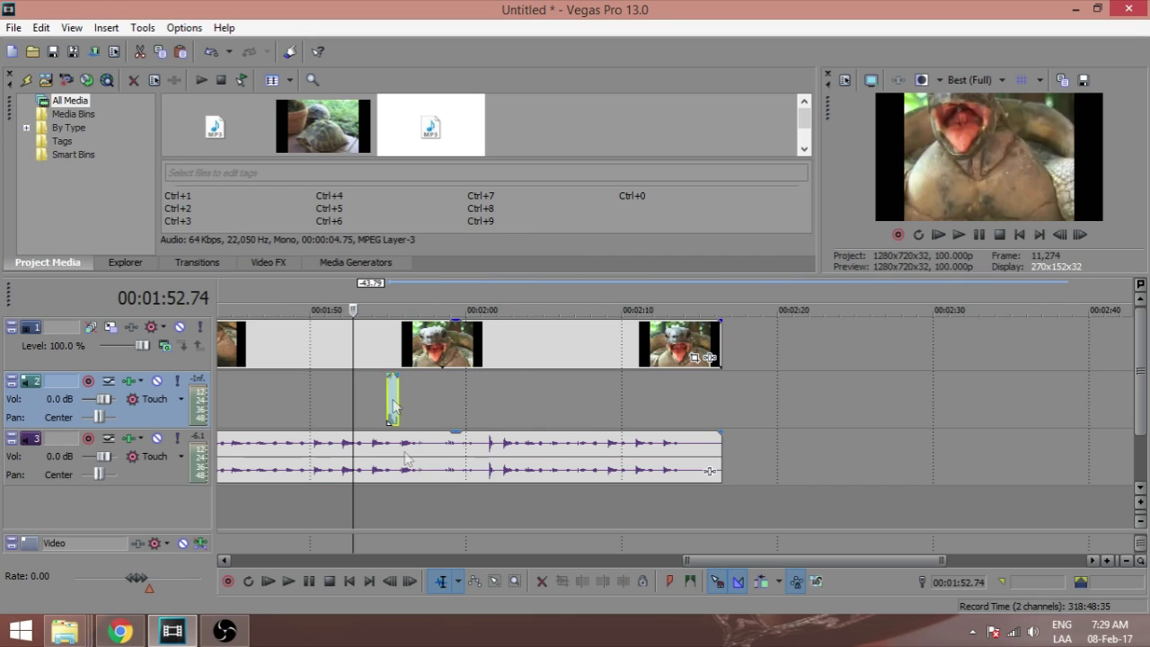
pyautogui.moveTo(867, 559); pyautogui.dragTo(774, 575)
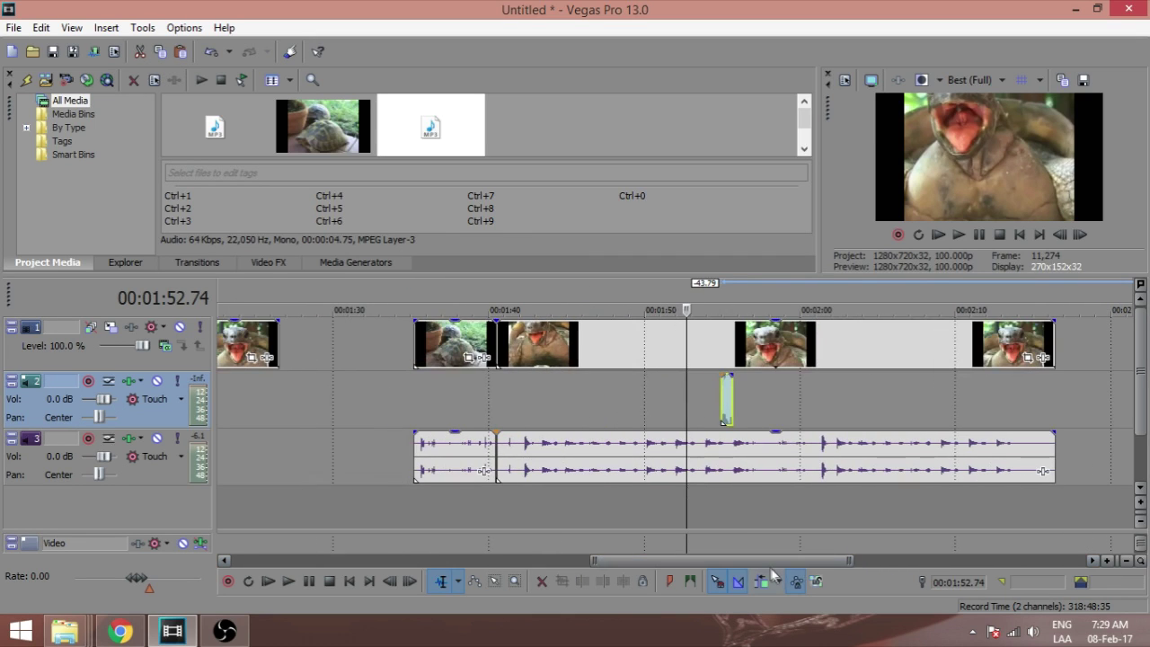
pyautogui.moveTo(726, 406); pyautogui.dragTo(501, 409)
pyautogui.click(399, 415)
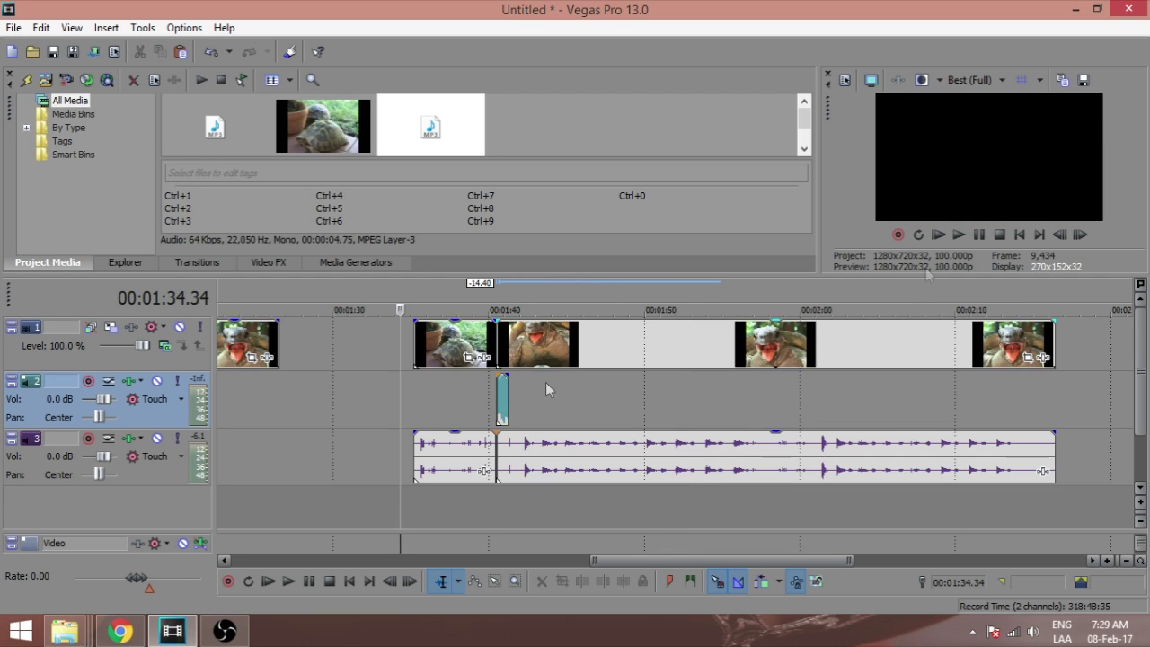
pyautogui.scroll(3, 536, 391)
pyautogui.click(692, 386)
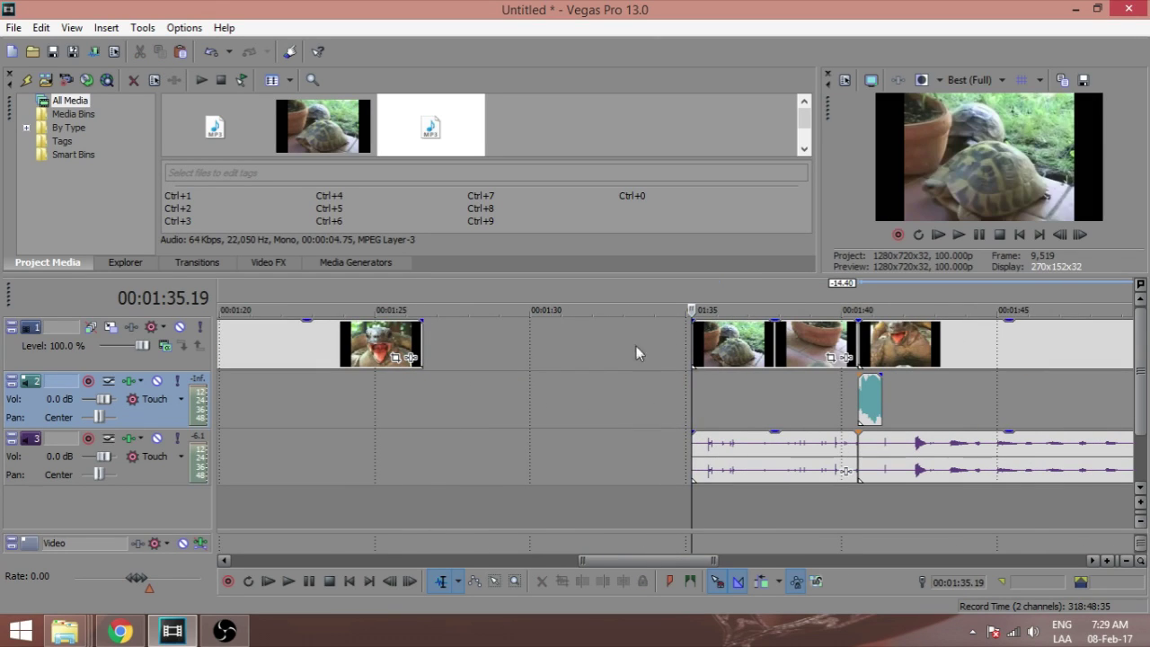
# Play back the join, nudge the short track-2 sound clip slightly later, and replay.
pyautogui.click(678, 377)
pyautogui.click(959, 235)
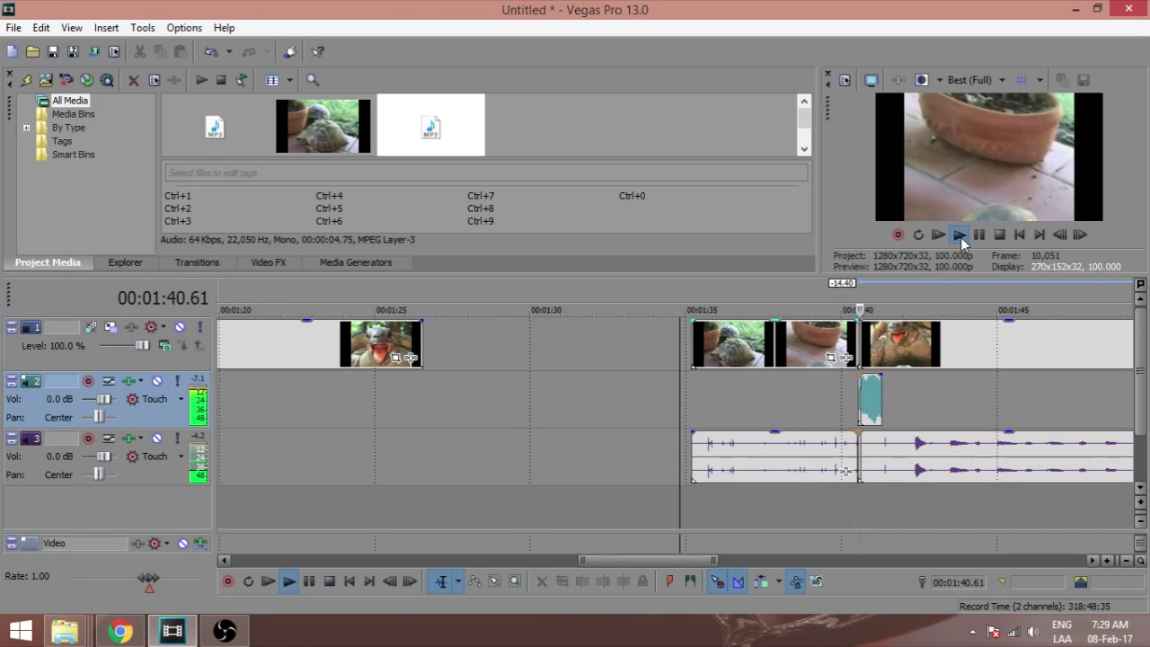
pyautogui.press('Return')
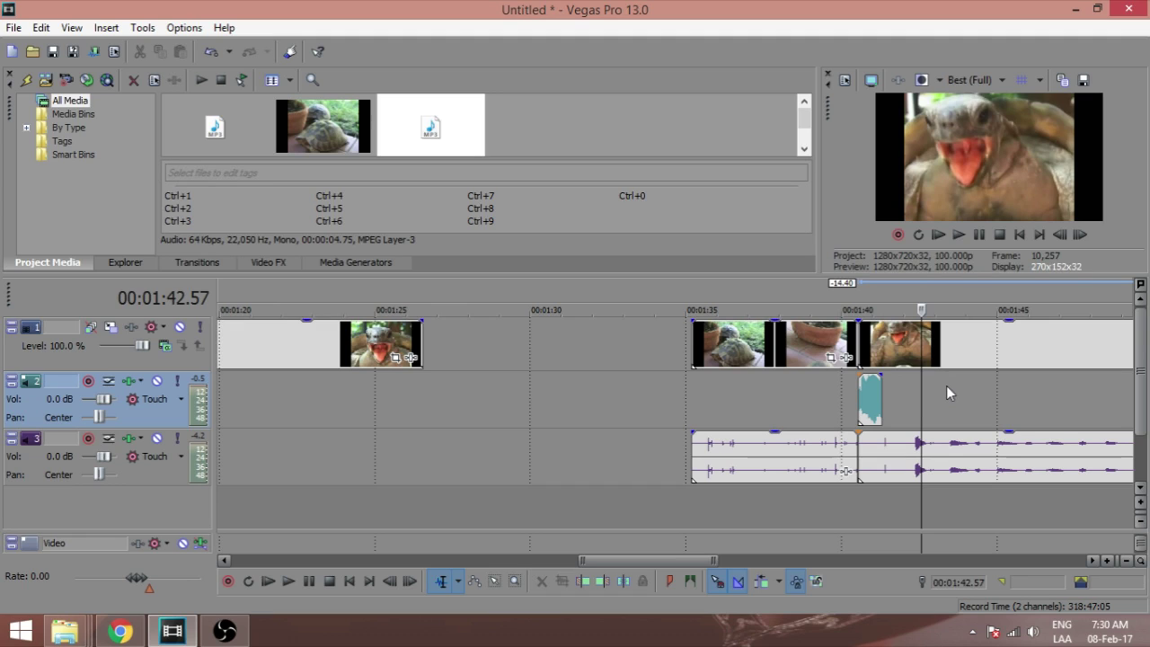
pyautogui.click(869, 401)
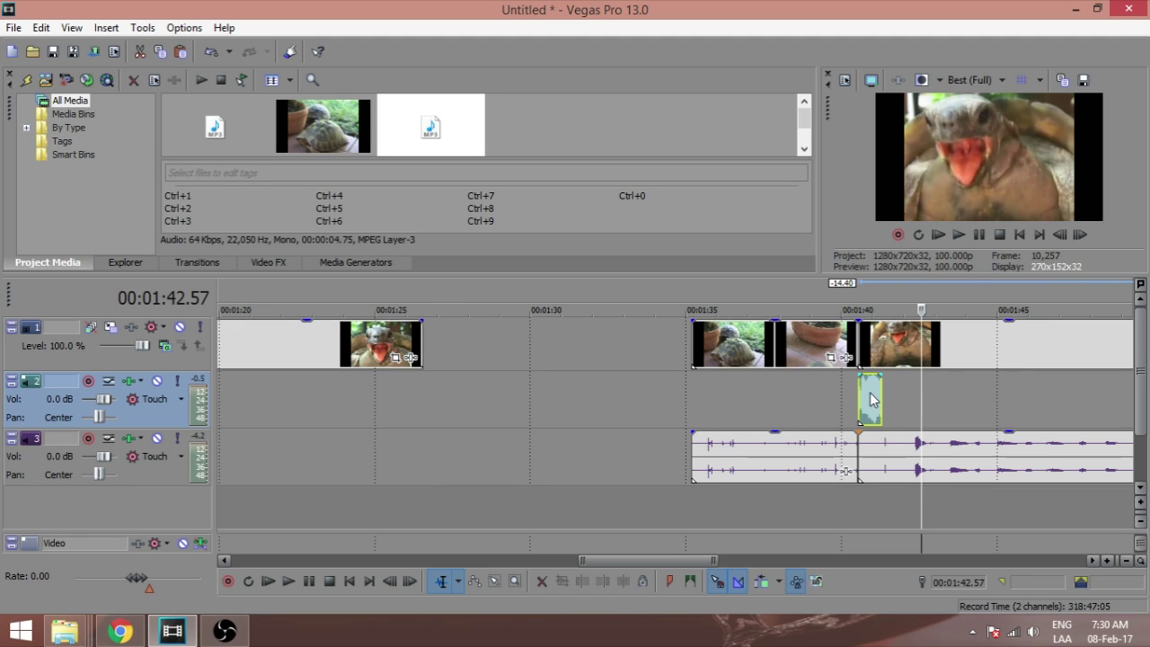
pyautogui.moveTo(873, 399); pyautogui.dragTo(877, 399)
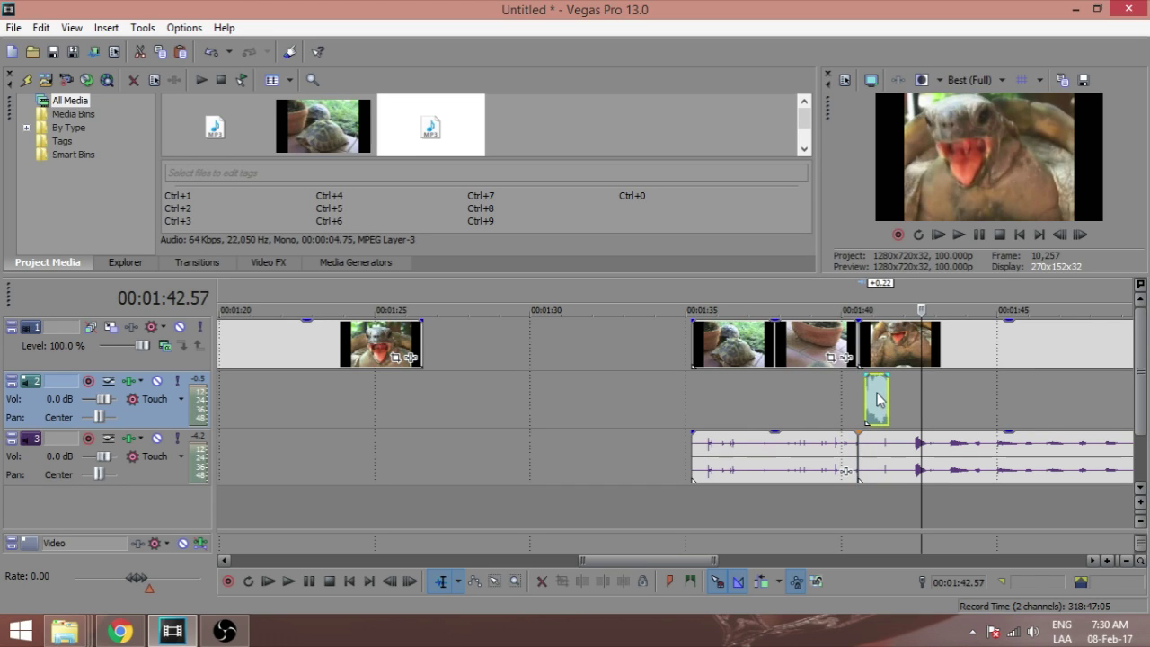
pyautogui.click(777, 413)
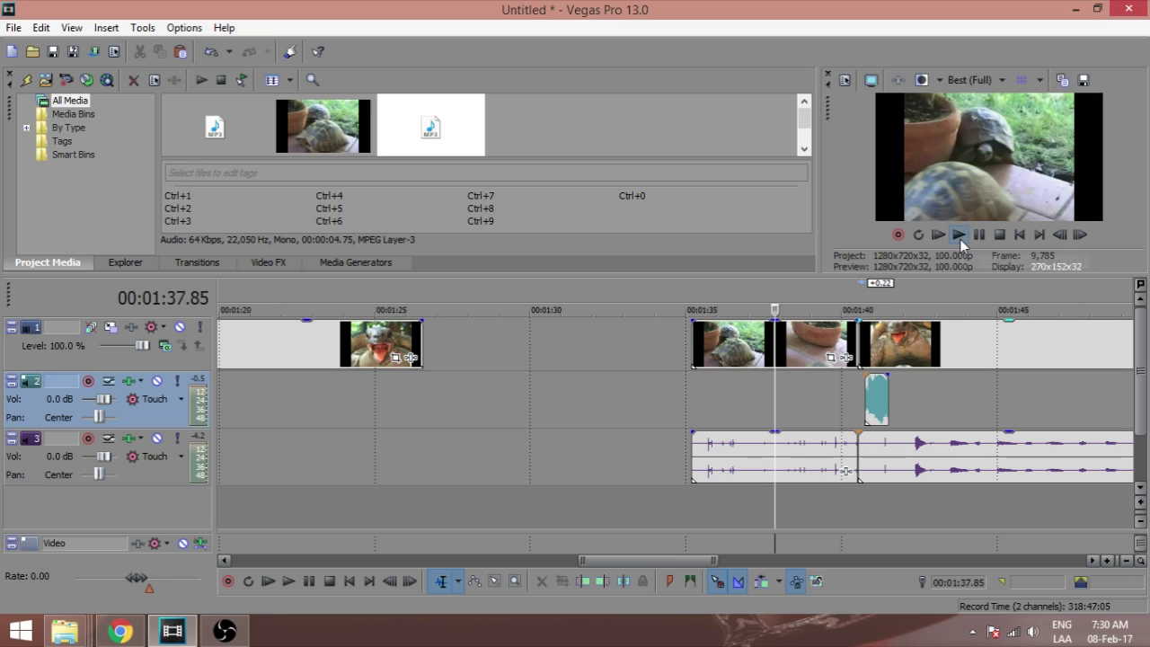
pyautogui.click(958, 235)
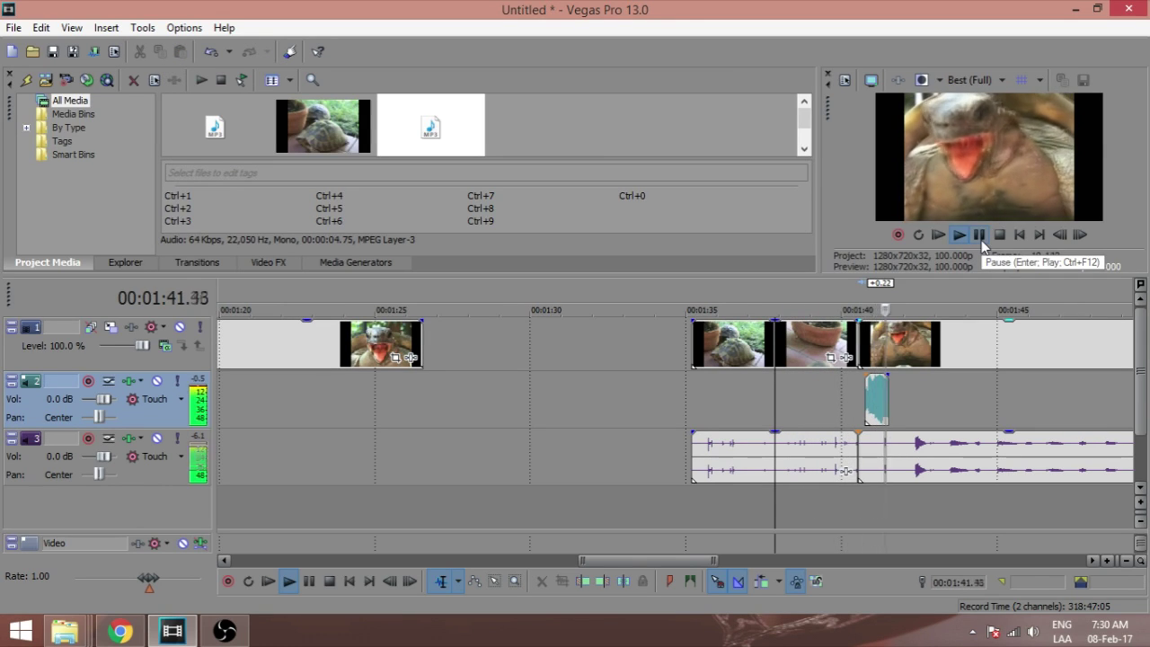
pyautogui.click(979, 235)
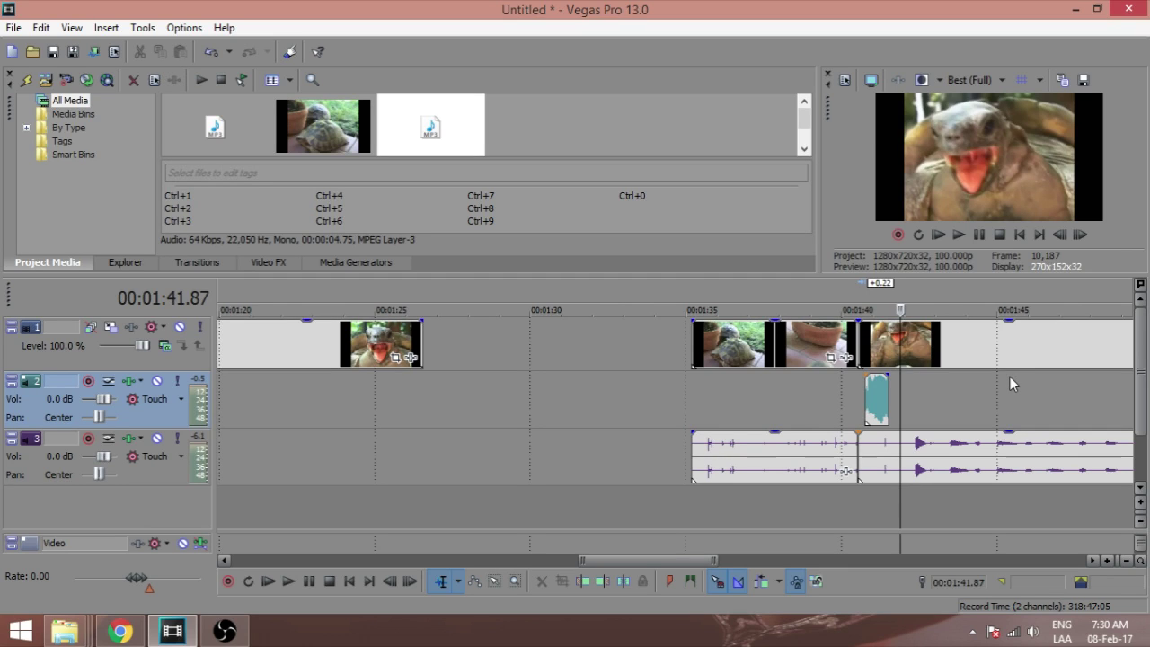
# Step from 01:41.33 to 01:41.52, split there, and delete everything after.
pyautogui.moveTo(902, 308); pyautogui.dragTo(885, 308)
pyautogui.click(1079, 234)
pyautogui.click(1079, 234)
pyautogui.click(1080, 234)
pyautogui.click(1080, 235)
pyautogui.click(1080, 235)
pyautogui.click(1079, 235)
pyautogui.click(1079, 235)
pyautogui.click(1079, 235)
pyautogui.click(1080, 235)
pyautogui.click(1080, 234)
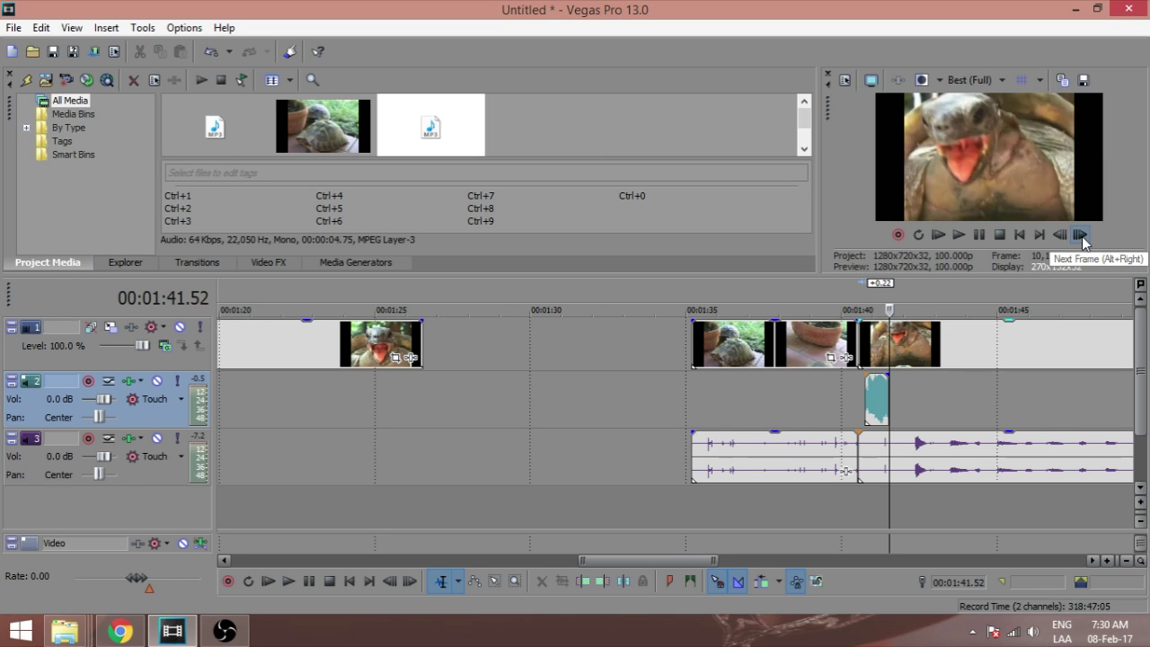
pyautogui.press('s')
pyautogui.click(1027, 354)
pyautogui.press('Delete')
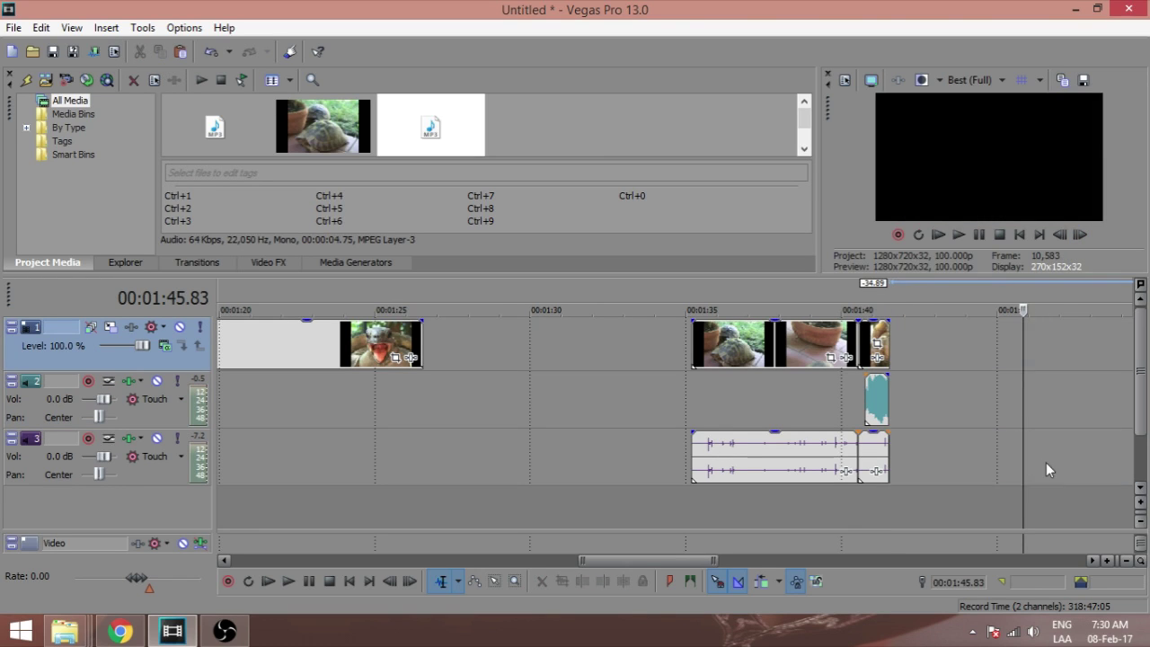
# Paste the short sound clip at the cursor and shift the last clip group slightly.
pyautogui.scroll(-5, 962, 470)
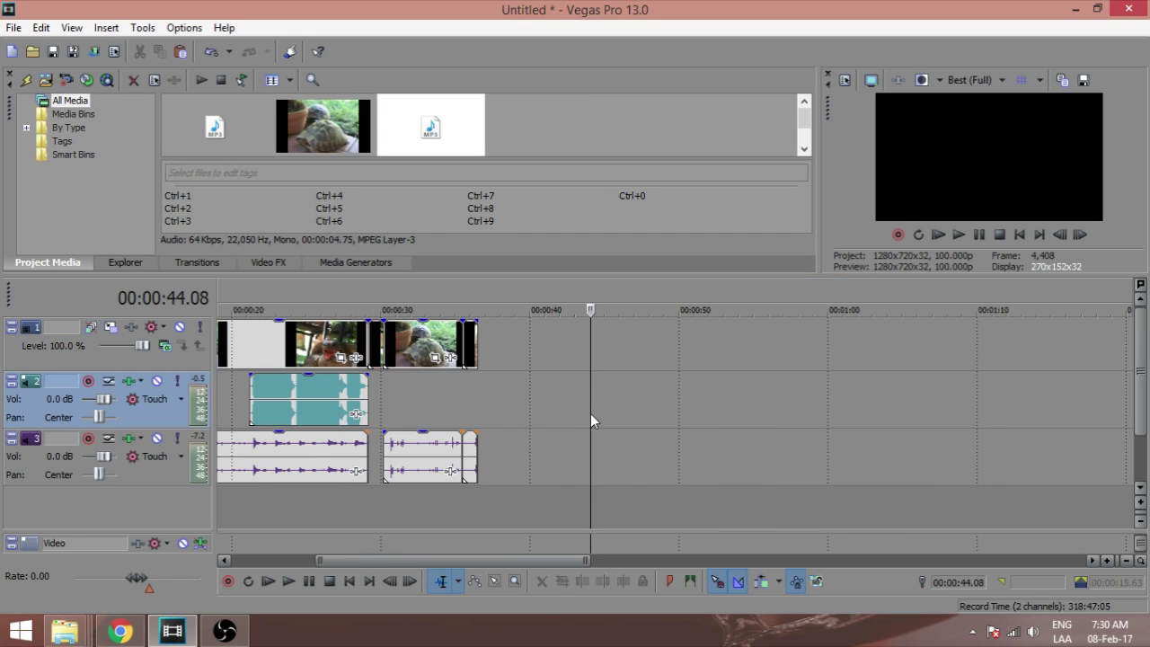
pyautogui.rightClick(566, 402)
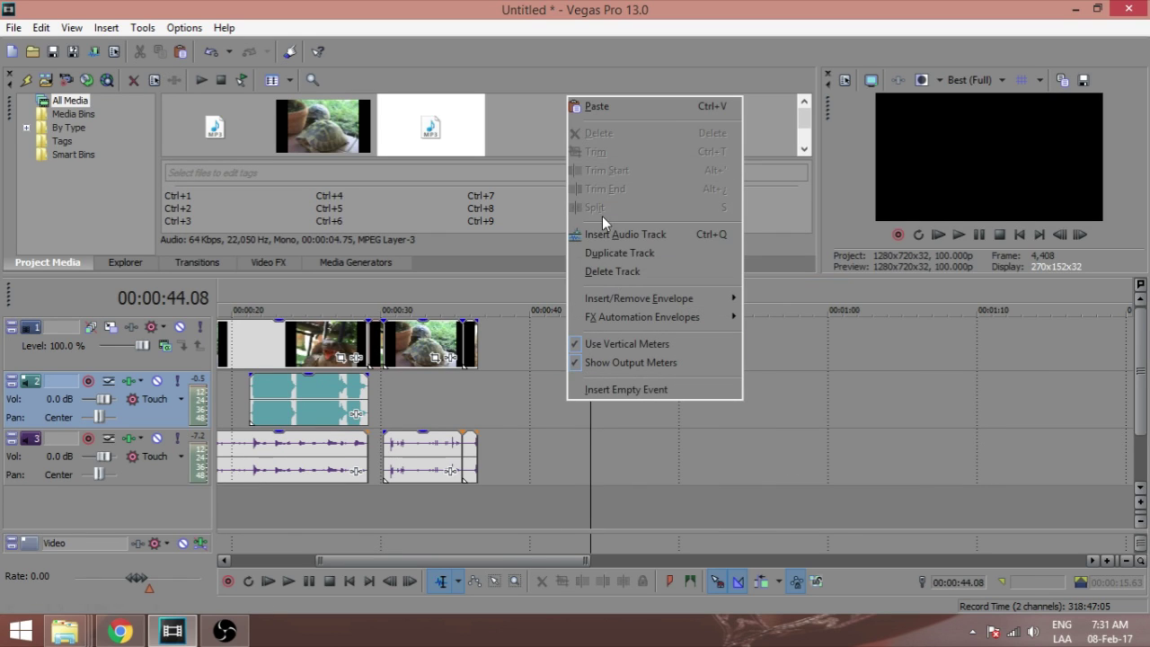
pyautogui.click(619, 107)
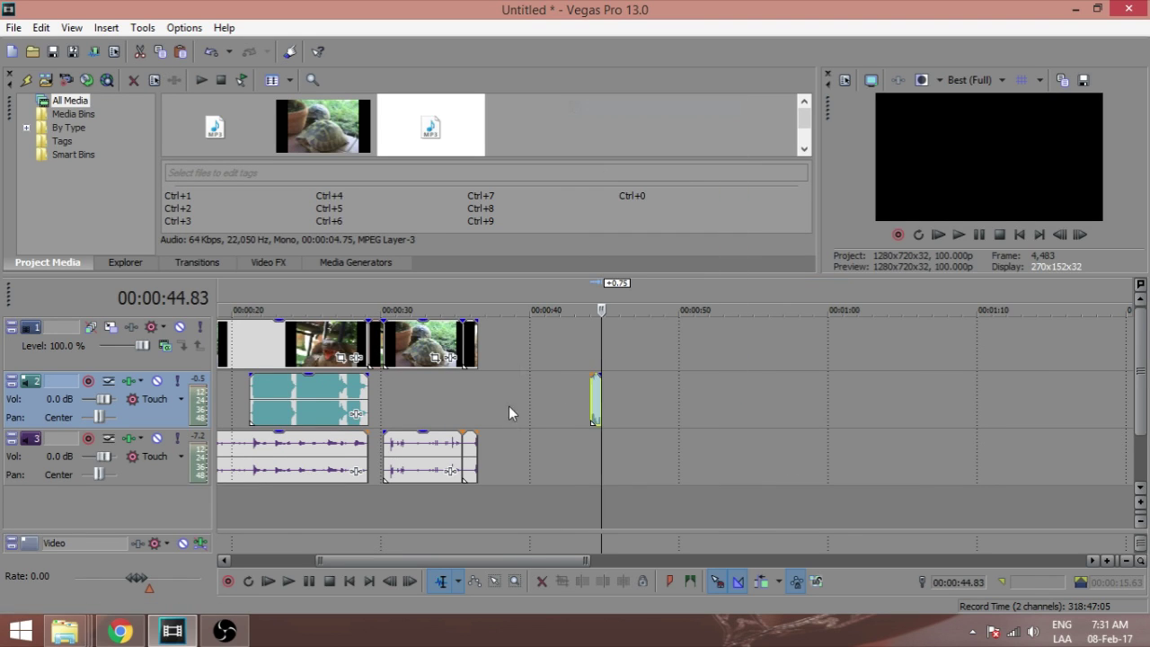
pyautogui.click(474, 341)
pyautogui.moveTo(417, 346); pyautogui.dragTo(429, 348)
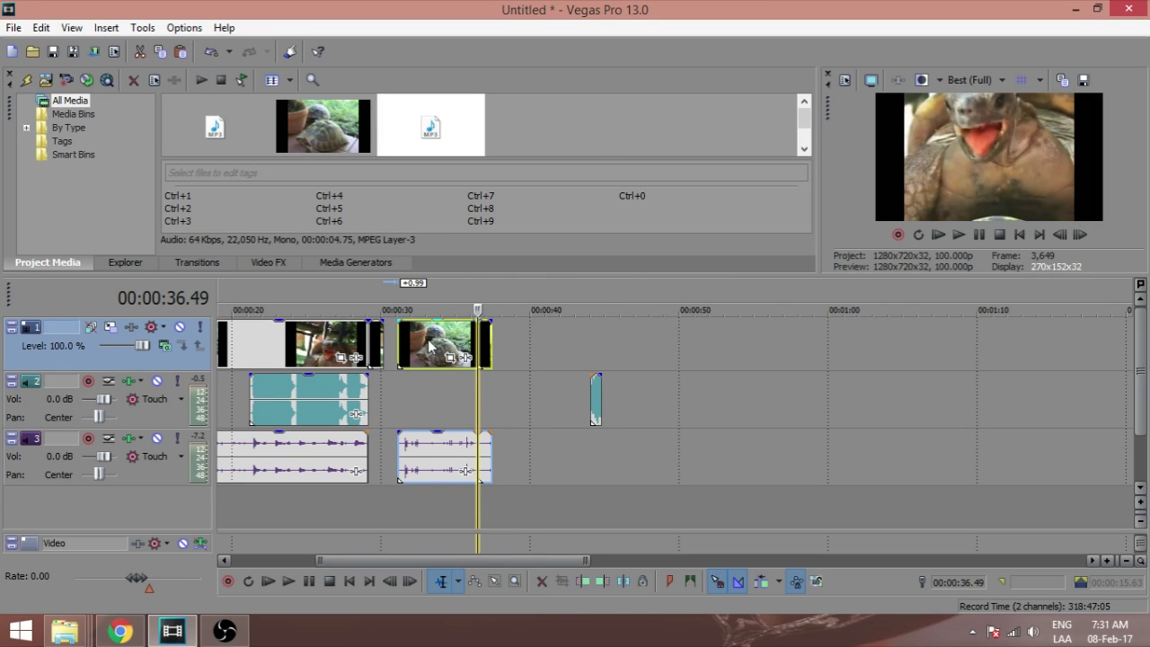
pyautogui.moveTo(426, 344); pyautogui.dragTo(425, 344)
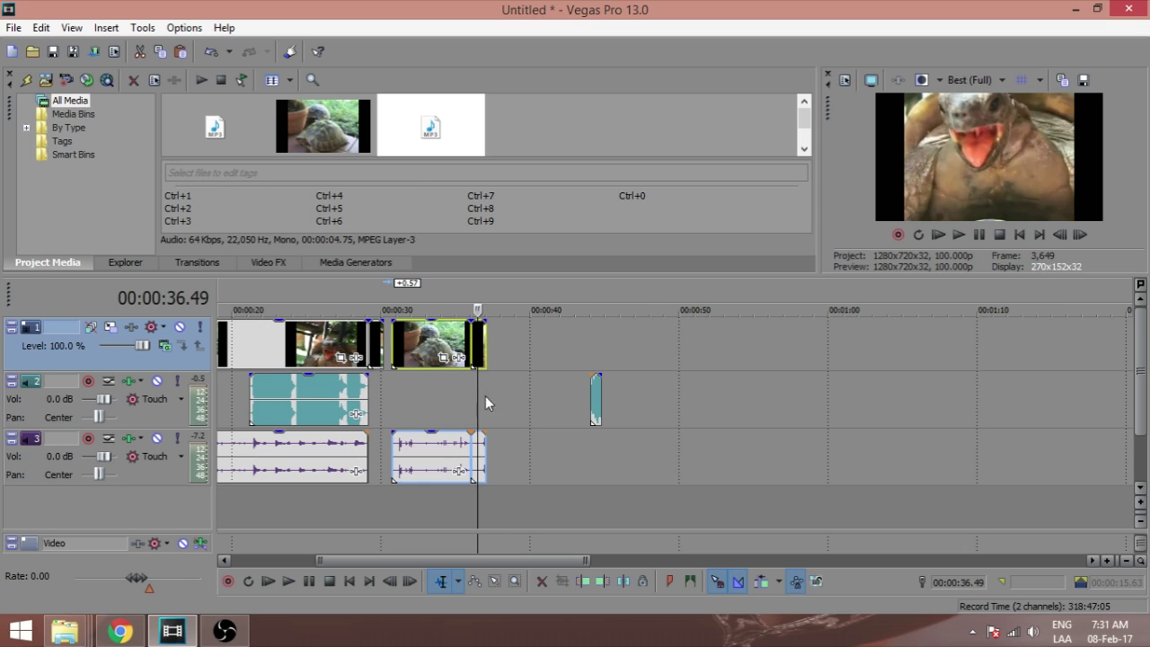
# Drag the small track-2 audio clip left to meet the last video clip's end near 36 s.
pyautogui.click(528, 410)
pyautogui.moveTo(597, 402); pyautogui.dragTo(496, 399)
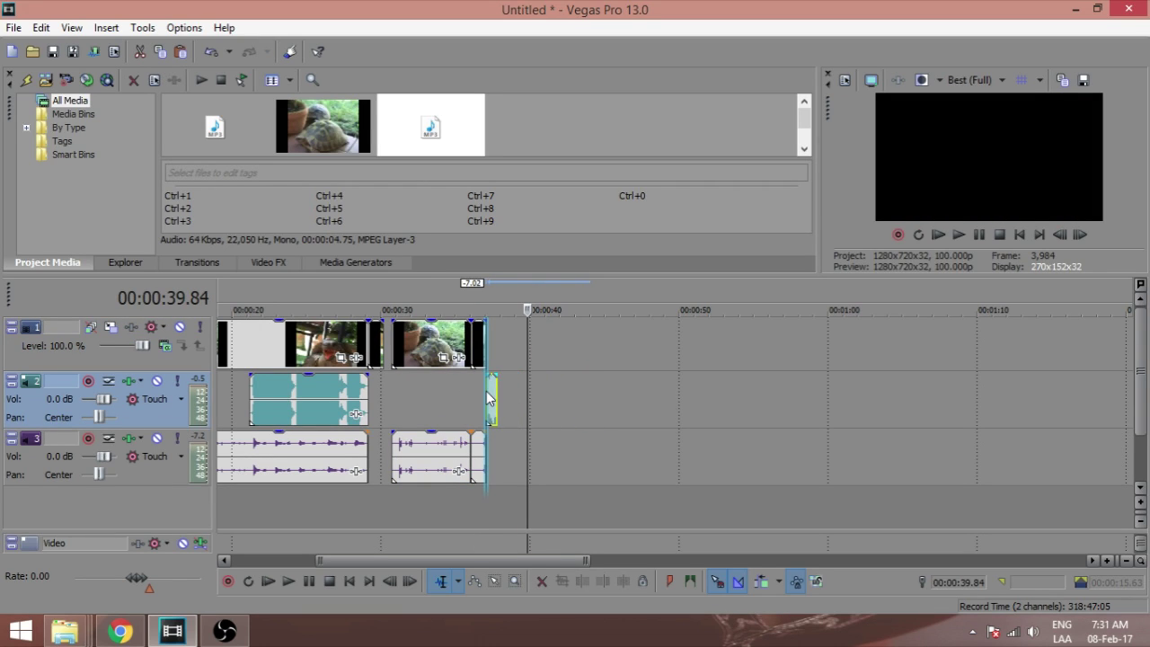
pyautogui.scroll(5, 399, 402)
pyautogui.moveTo(409, 564); pyautogui.dragTo(396, 563)
pyautogui.moveTo(712, 394); pyautogui.dragTo(490, 390)
pyautogui.scroll(-2, 489, 391)
pyautogui.scroll(-4, 489, 391)
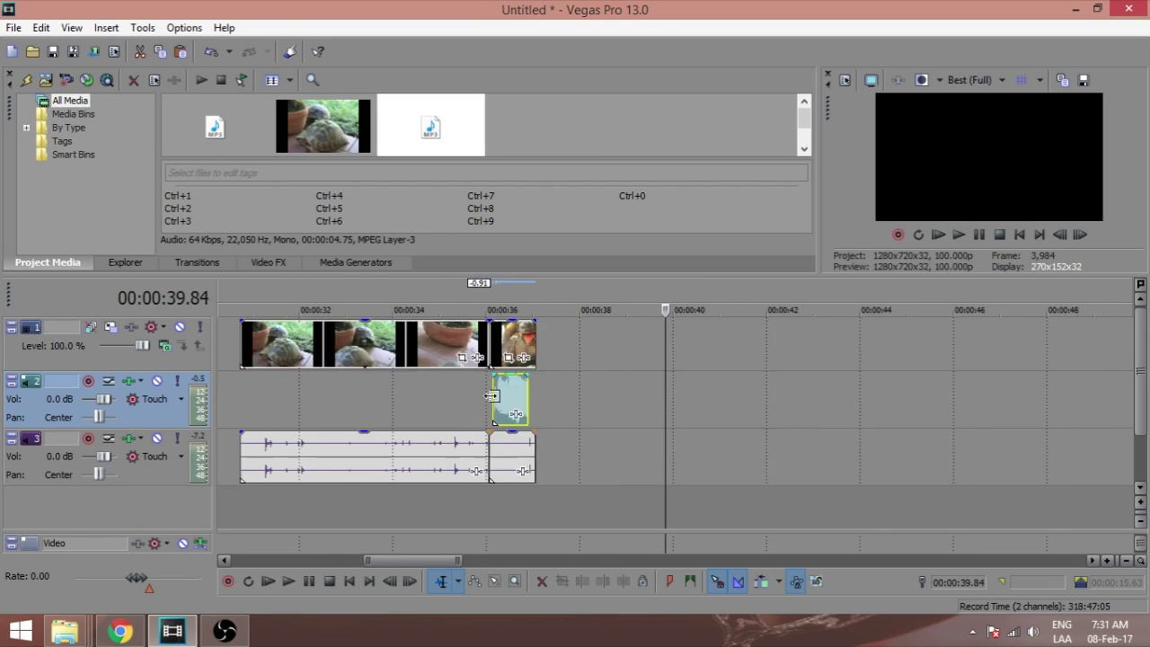
pyautogui.moveTo(418, 561); pyautogui.dragTo(364, 575)
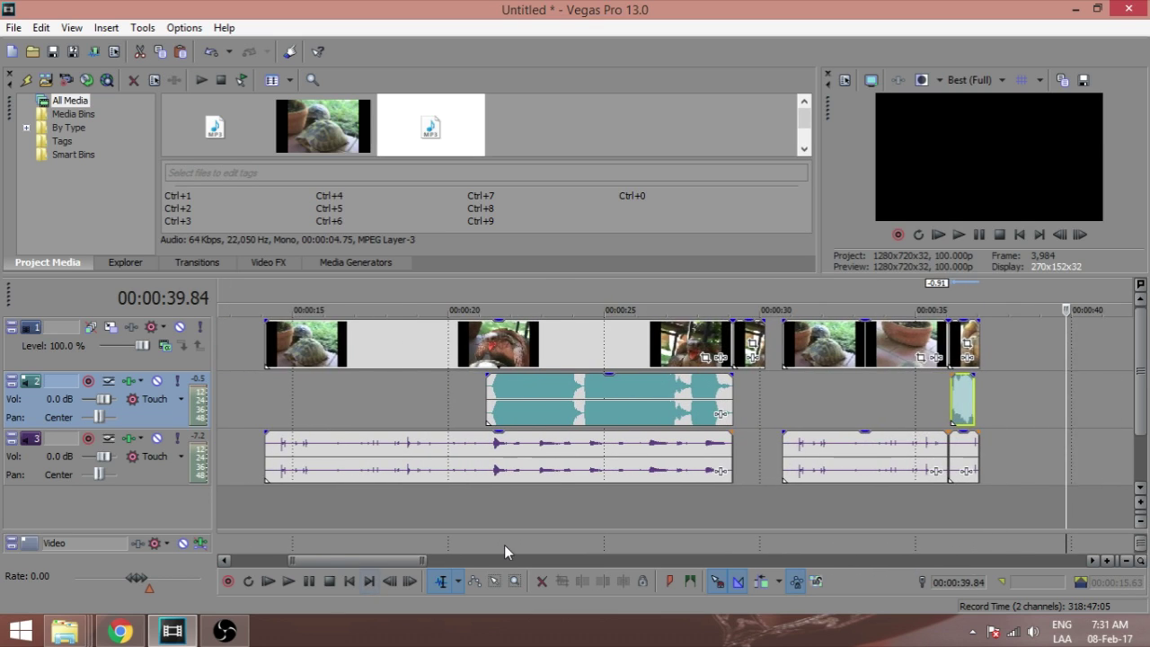
pyautogui.scroll(-3, 504, 544)
pyautogui.click(357, 459)
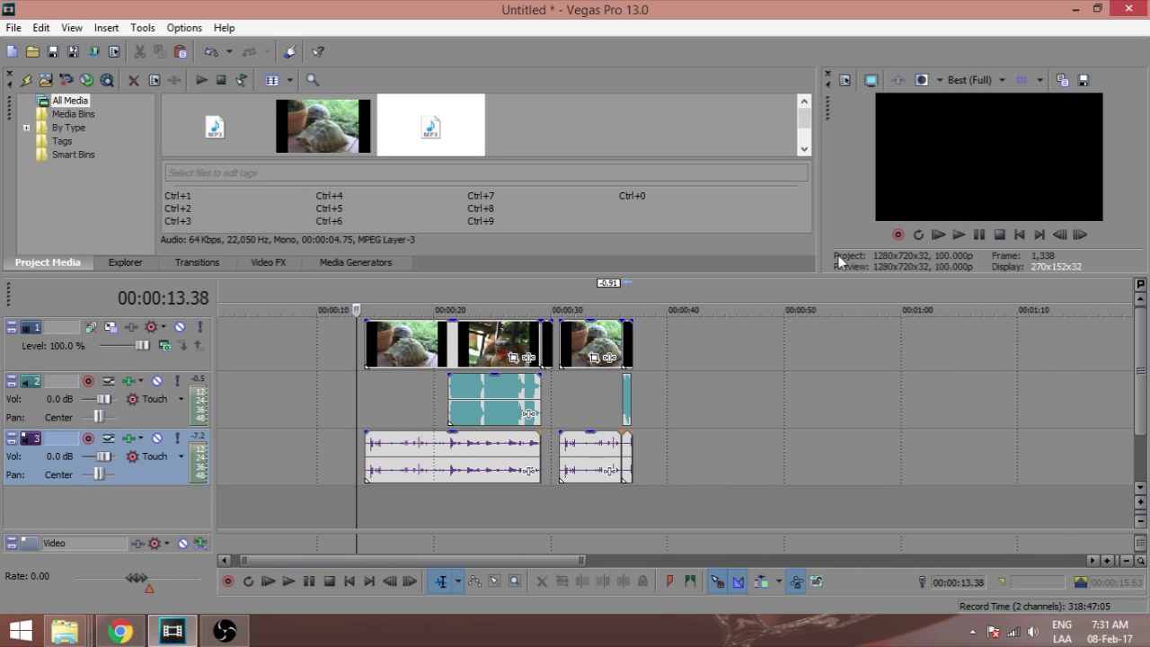
# Play the edit nearly to the end and pause, then pick Intro B.mp4 in the intros folder.
pyautogui.click(952, 239)
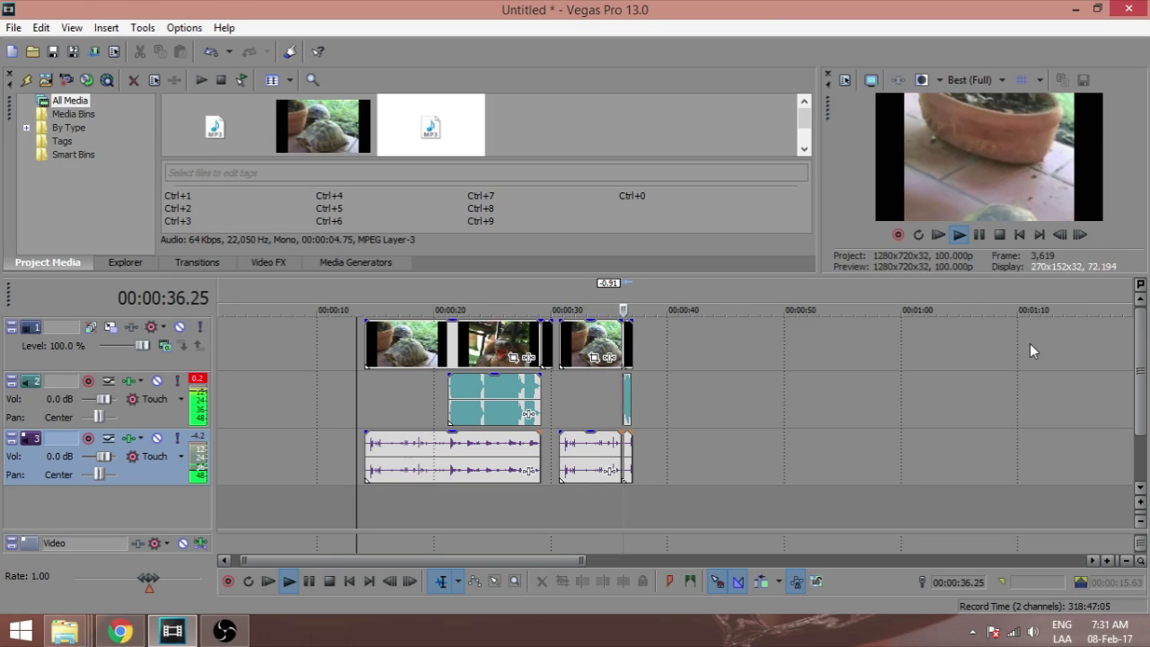
pyautogui.click(978, 235)
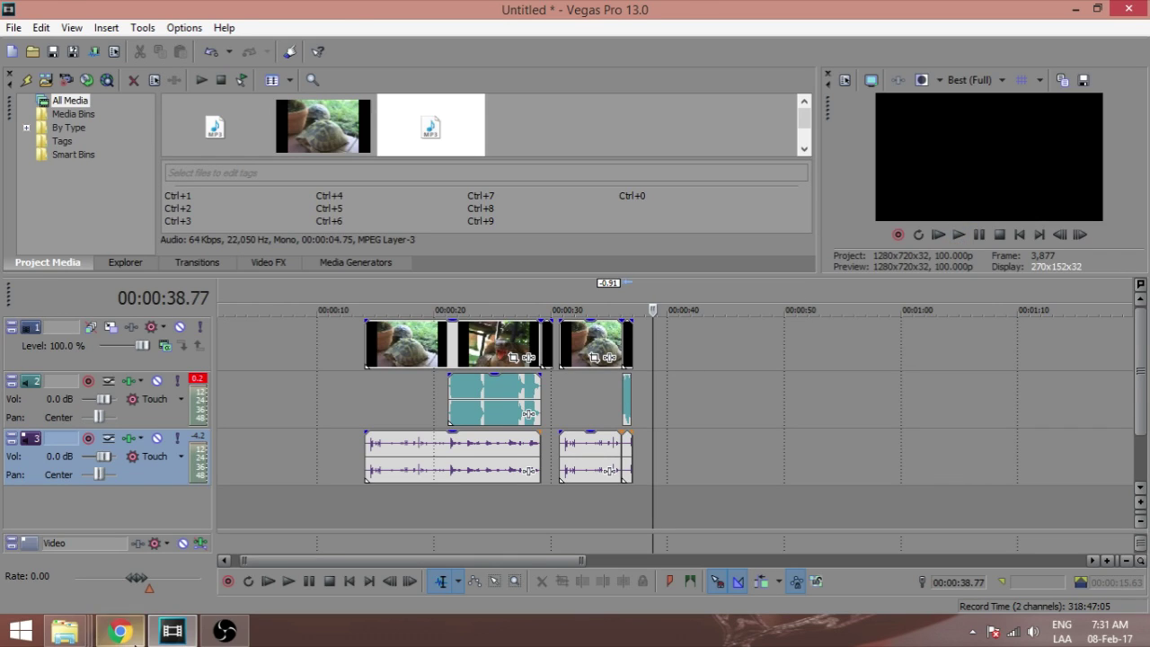
pyautogui.click(64, 630)
pyautogui.click(550, 218)
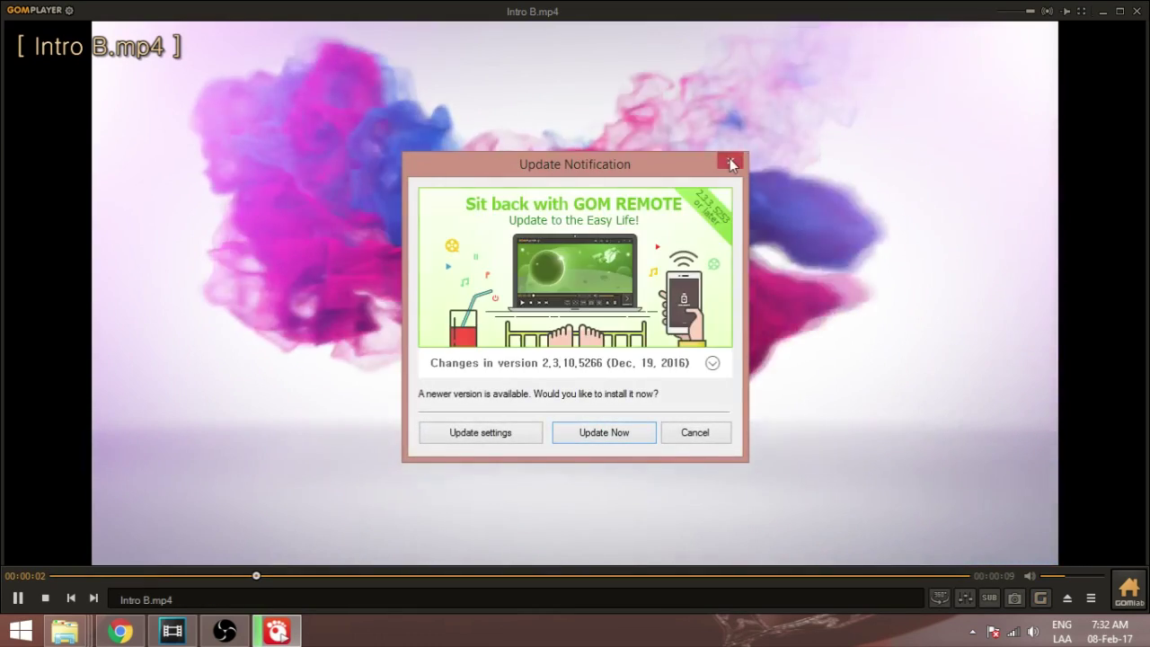
# Close GOM Player and its update notice, then drop Intro B.mp4 at the timeline start.
pyautogui.click(730, 162)
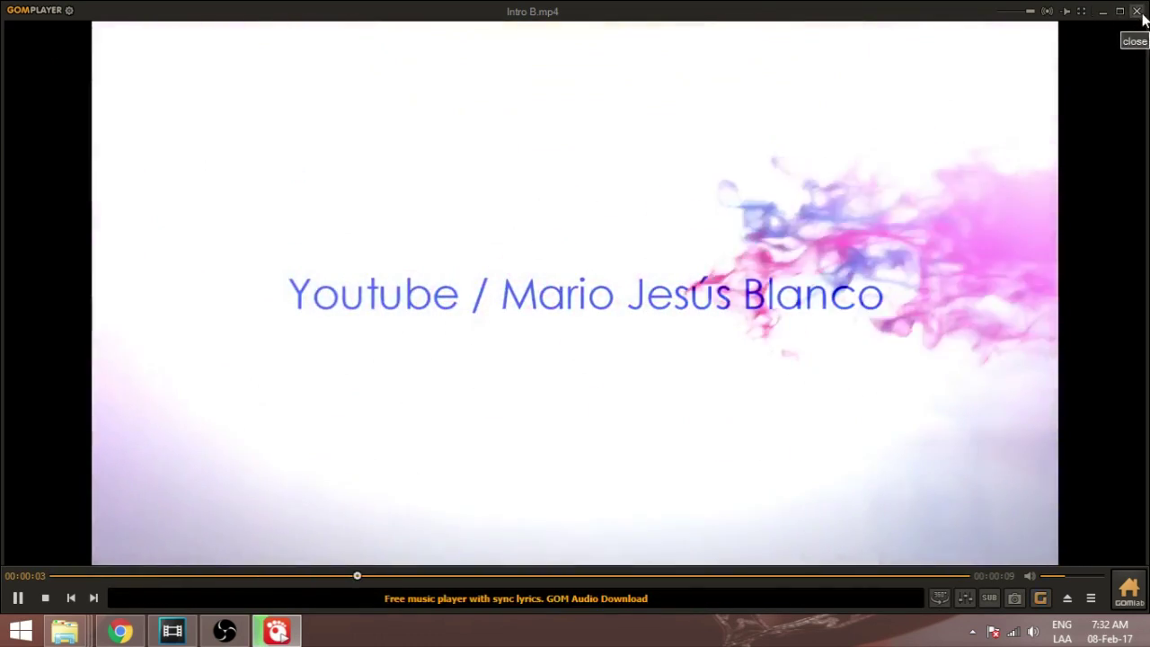
pyautogui.click(1137, 11)
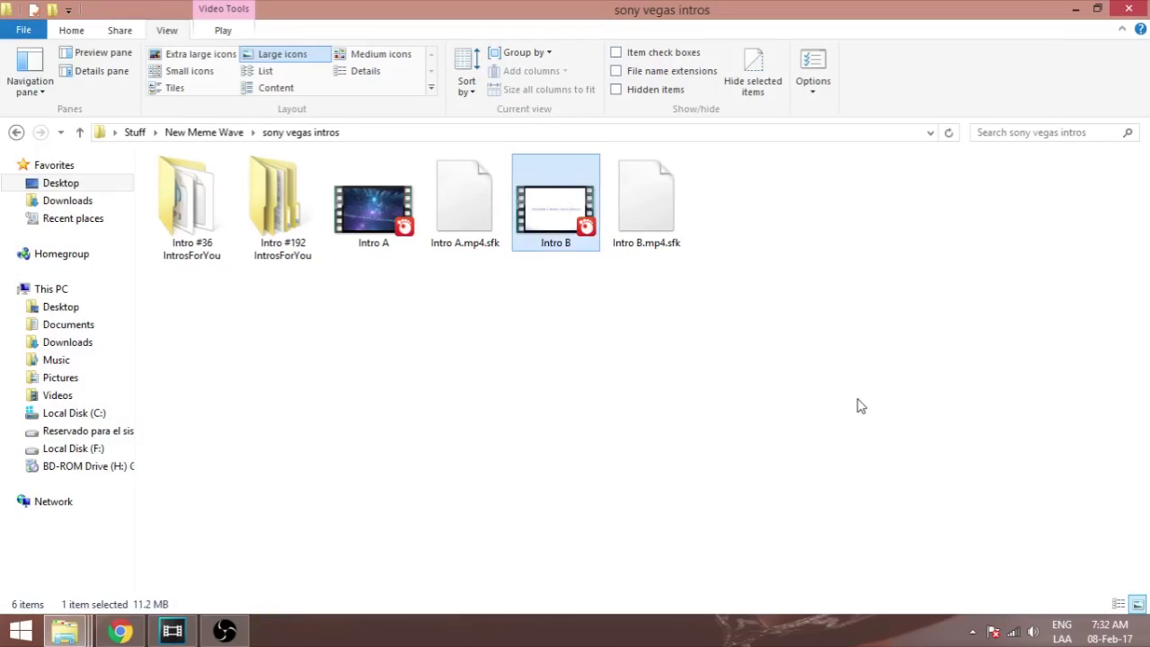
pyautogui.moveTo(557, 209); pyautogui.dragTo(257, 371)
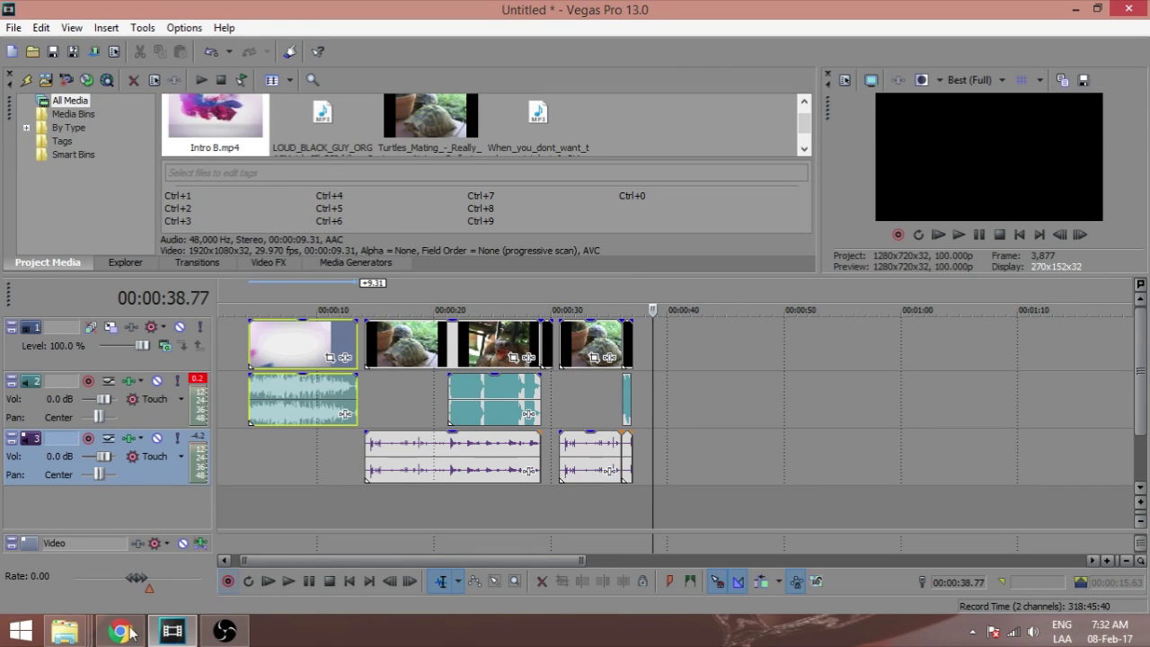
pyautogui.moveTo(70, 629)
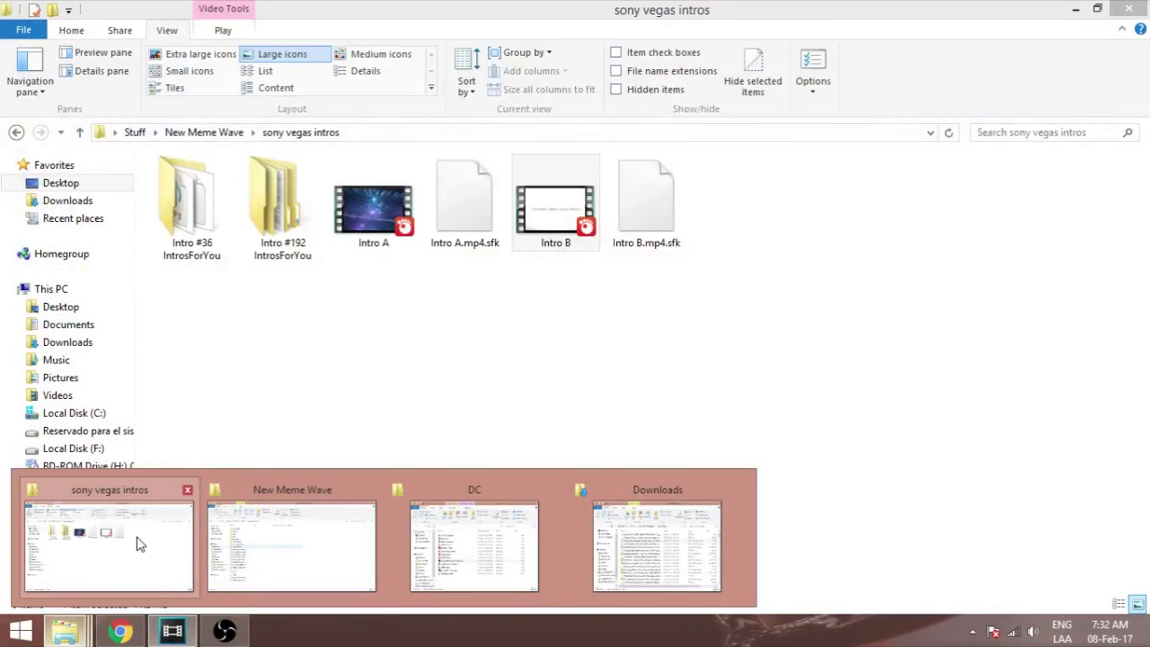
# Preview a WAV from New Meme Wave's short sounds folder at full volume, then drag it into Vegas.
pyautogui.click(270, 546)
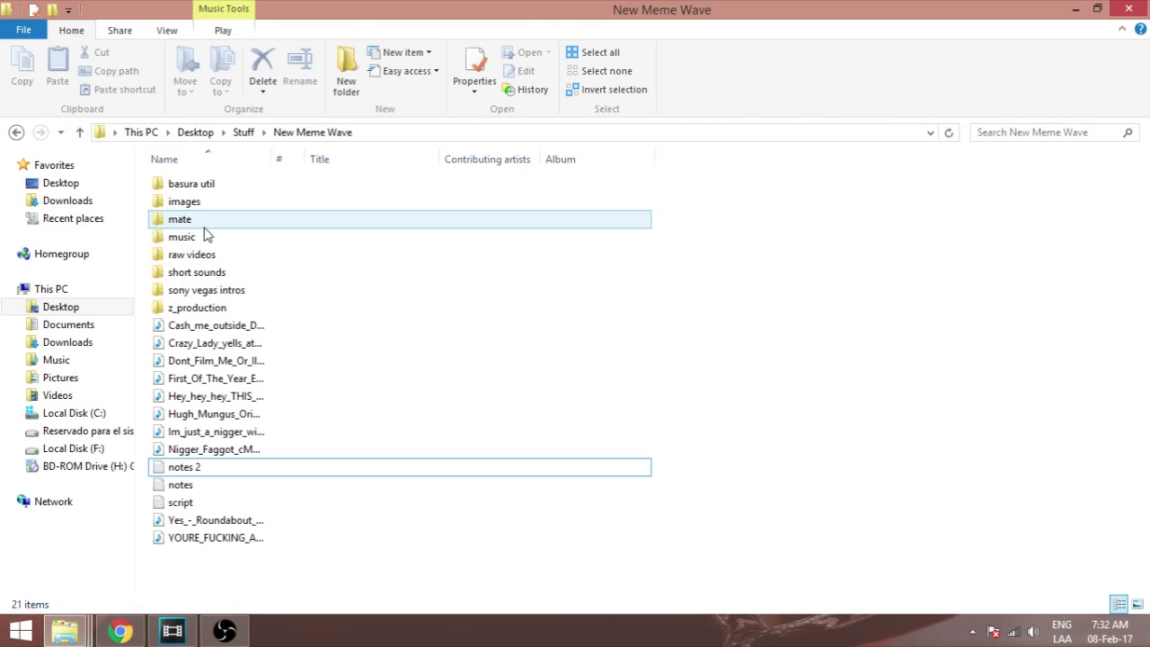
pyautogui.doubleClick(236, 278)
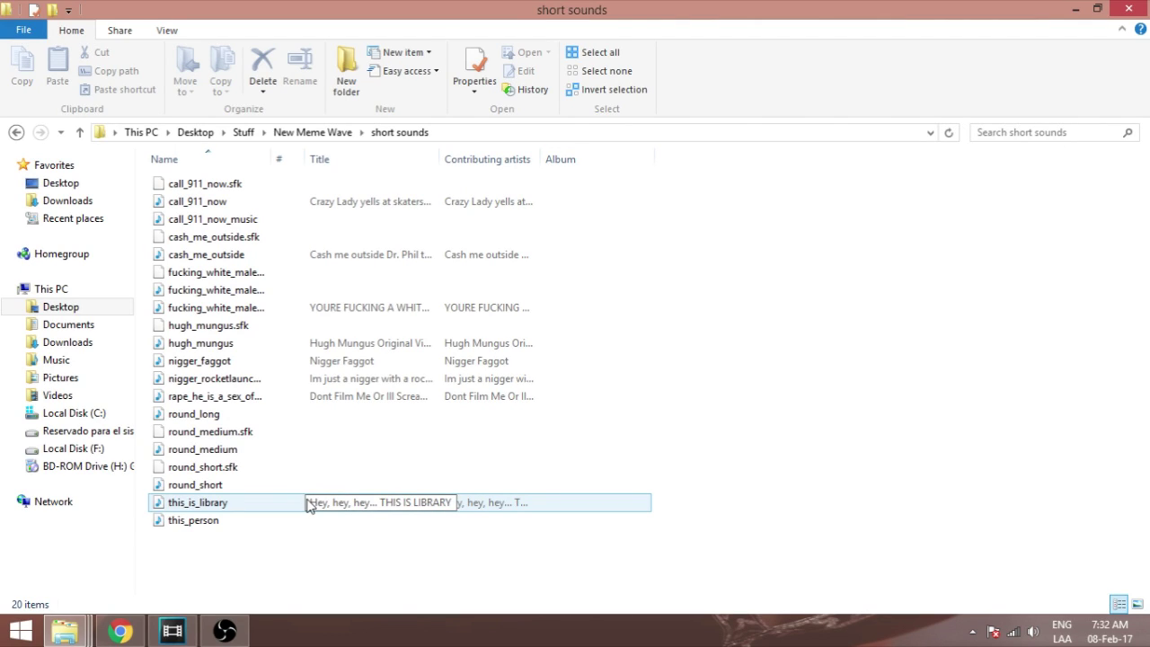
pyautogui.doubleClick(213, 362)
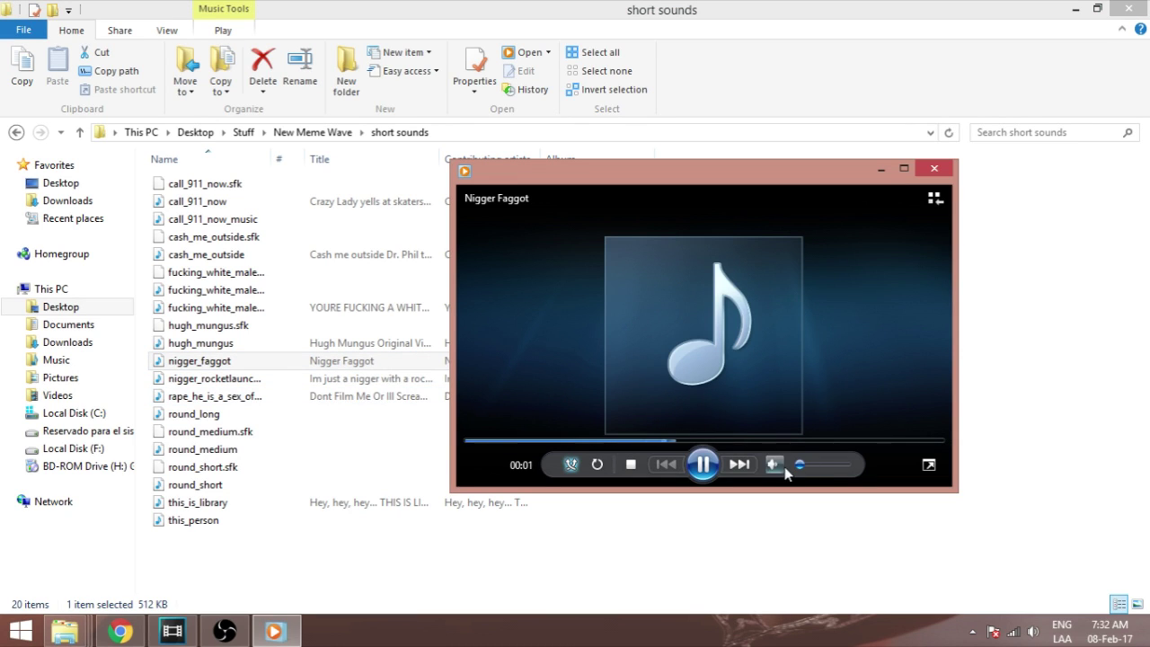
pyautogui.click(852, 469)
pyautogui.click(719, 465)
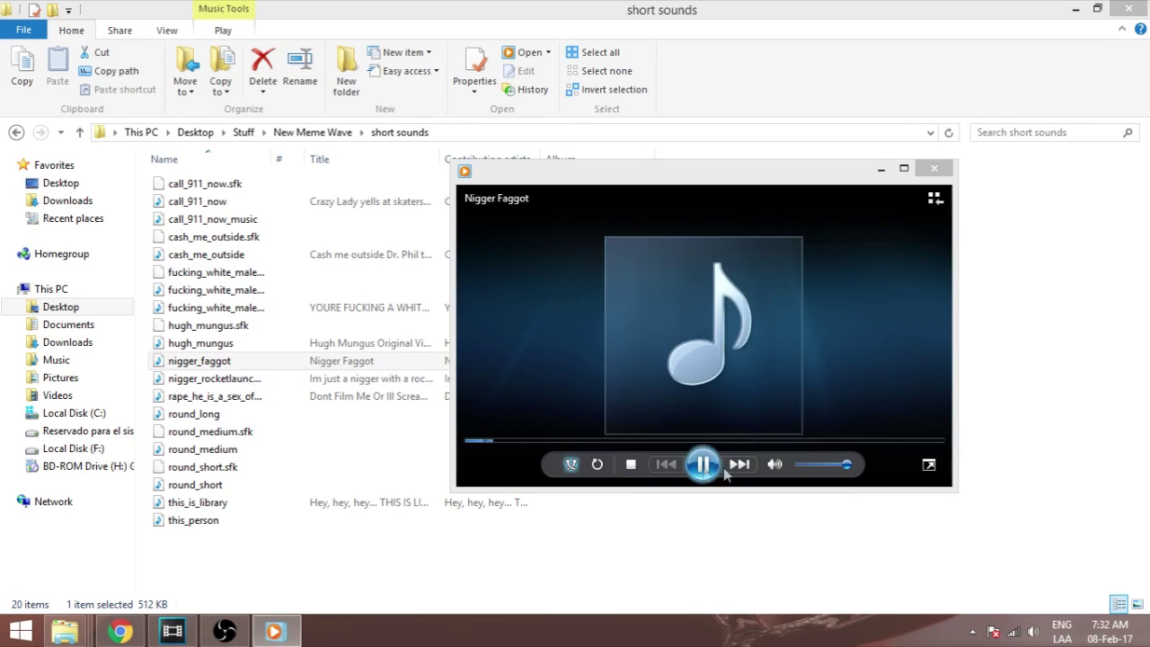
pyautogui.click(935, 169)
pyautogui.moveTo(235, 364); pyautogui.dragTo(298, 472)
# Advance the cursor to 00:00:08.11 and snap the track-3 WAV clip to it.
pyautogui.click(290, 350)
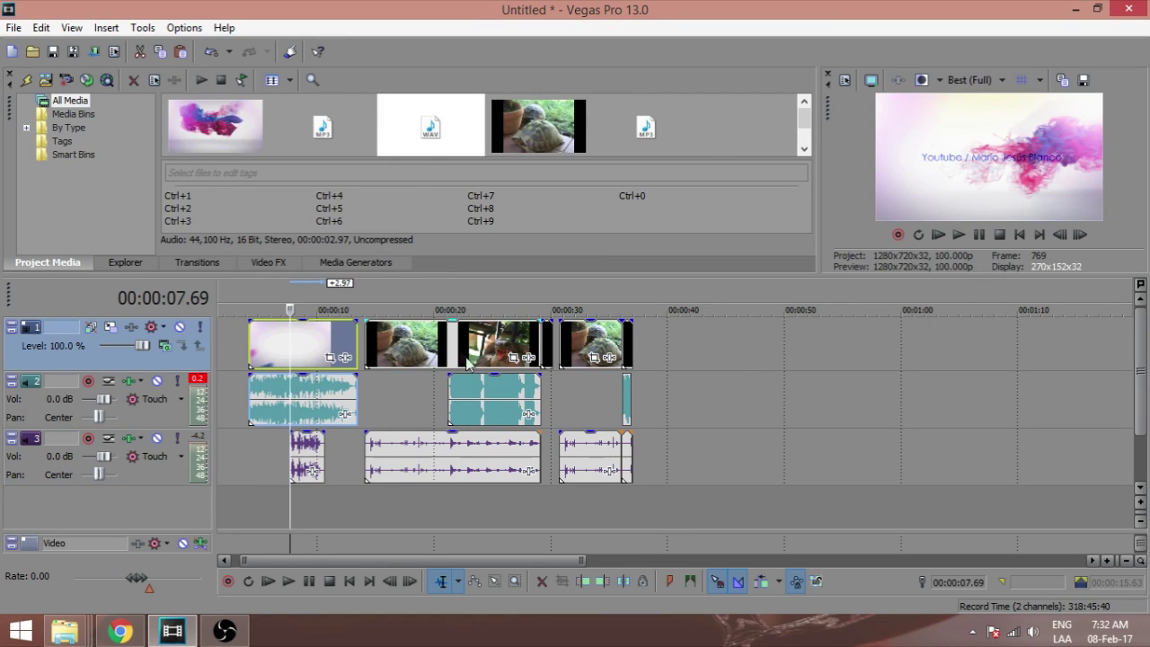
pyautogui.moveTo(1081, 236); pyautogui.dragTo(1080, 235)
pyautogui.moveTo(310, 451); pyautogui.dragTo(314, 450)
# Insert a new top video track and add a Text media title event on it.
pyautogui.rightClick(687, 343)
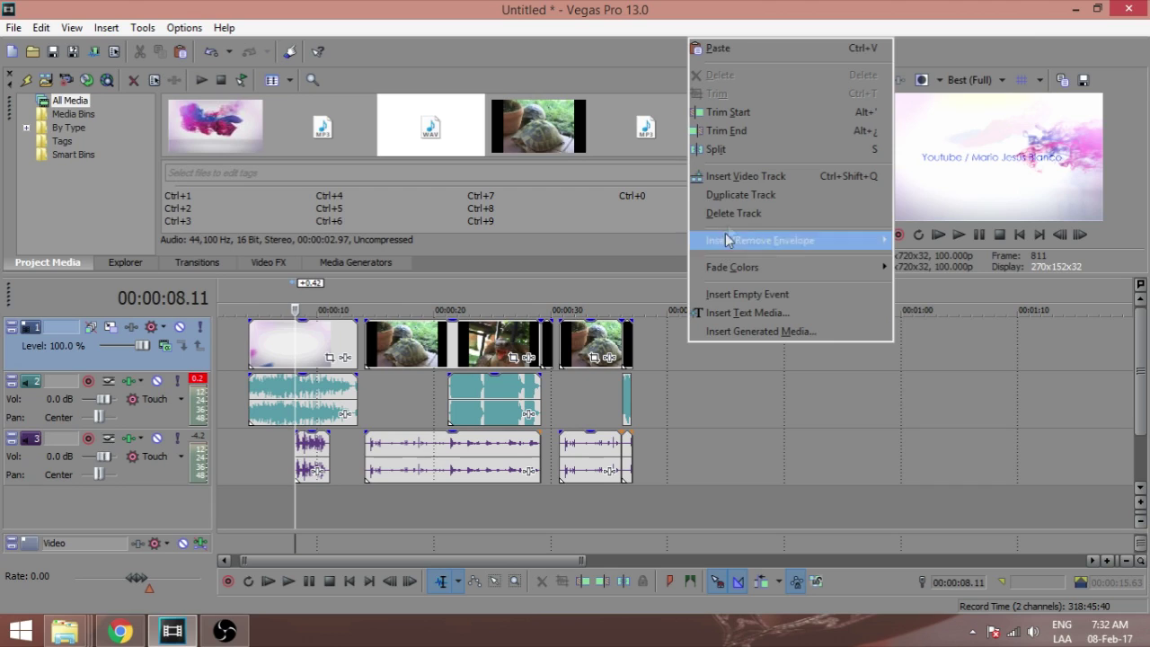
pyautogui.click(727, 176)
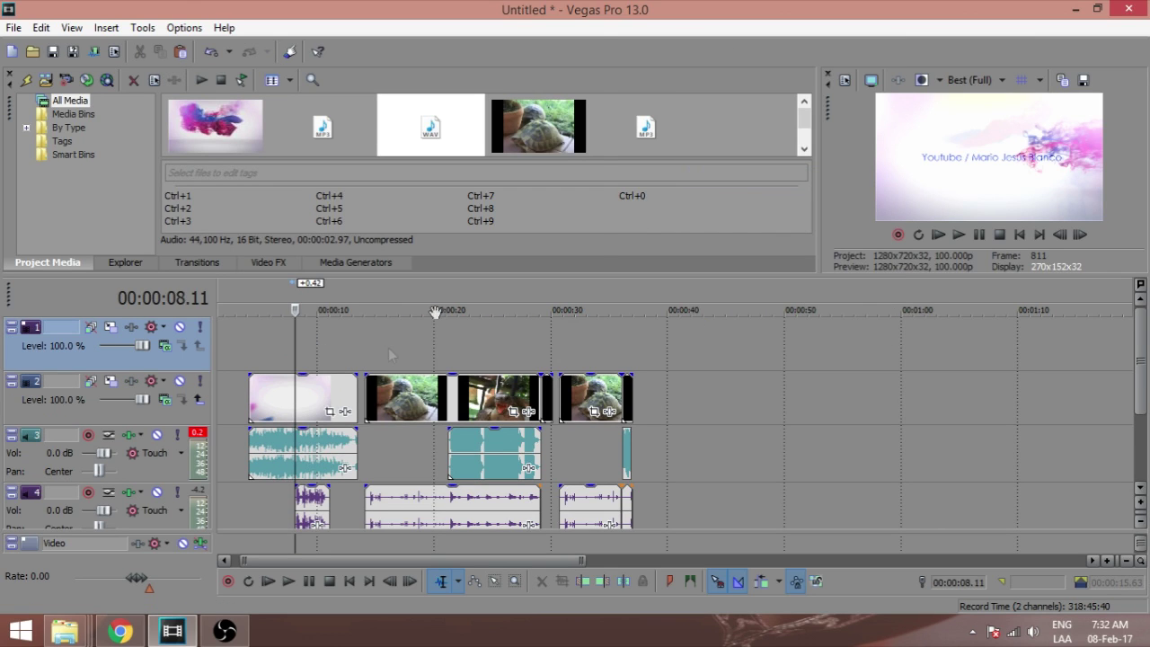
pyautogui.rightClick(396, 337)
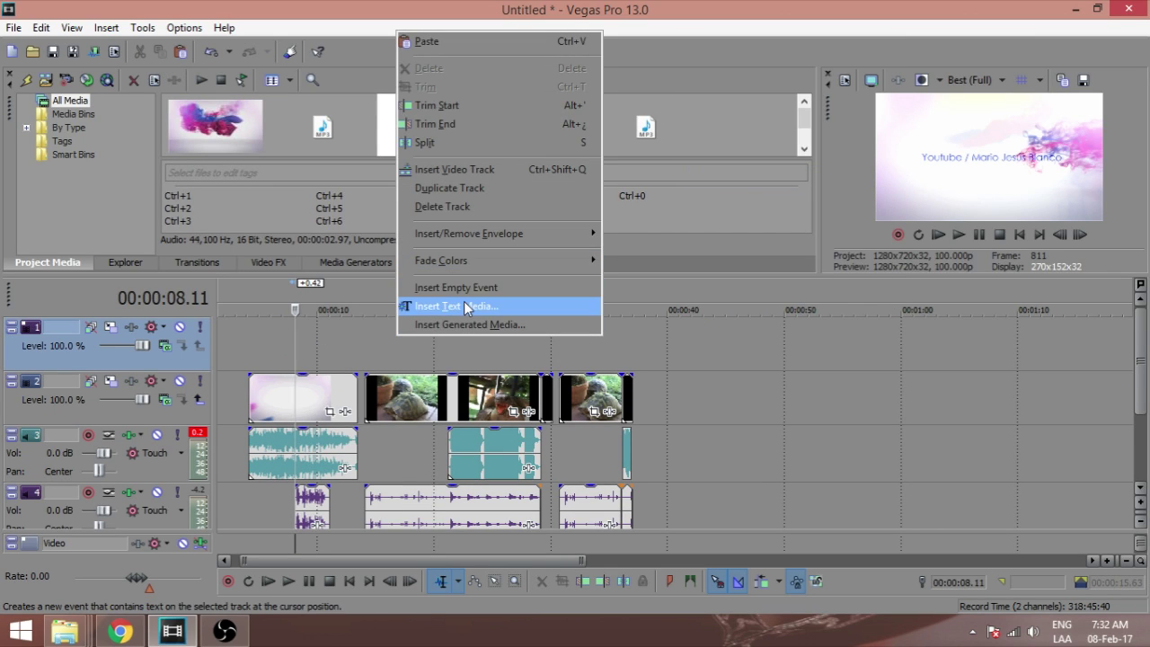
pyautogui.click(466, 308)
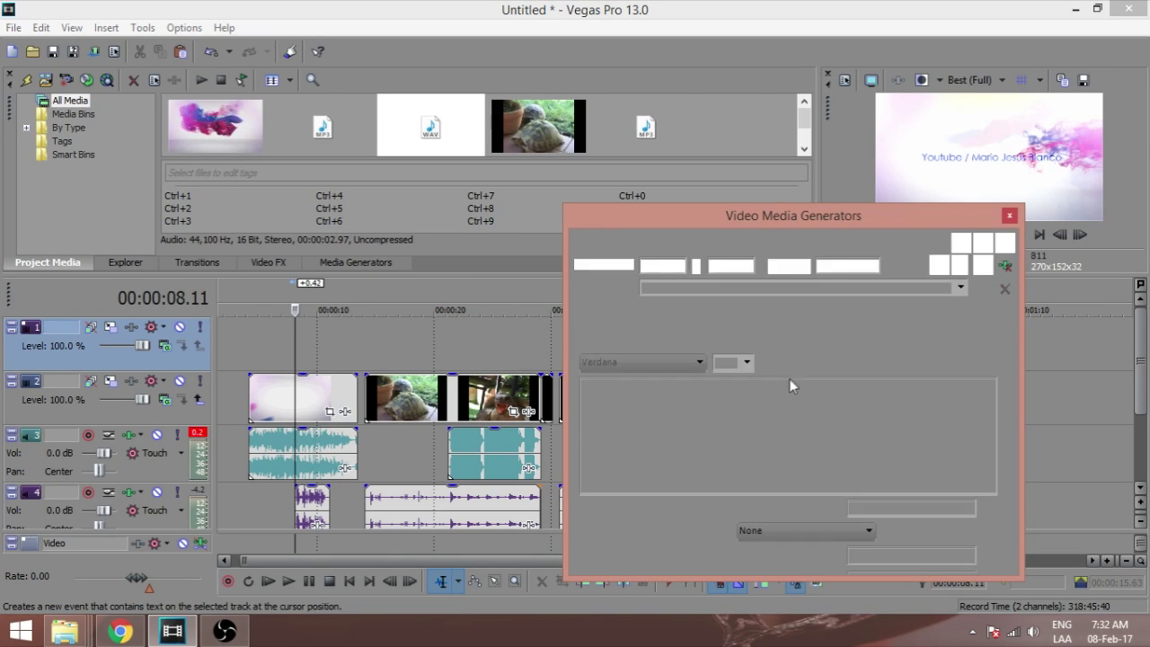
# Write the title as 'Youtube' on a line above the creator's name, at size 9.
pyautogui.write('M')
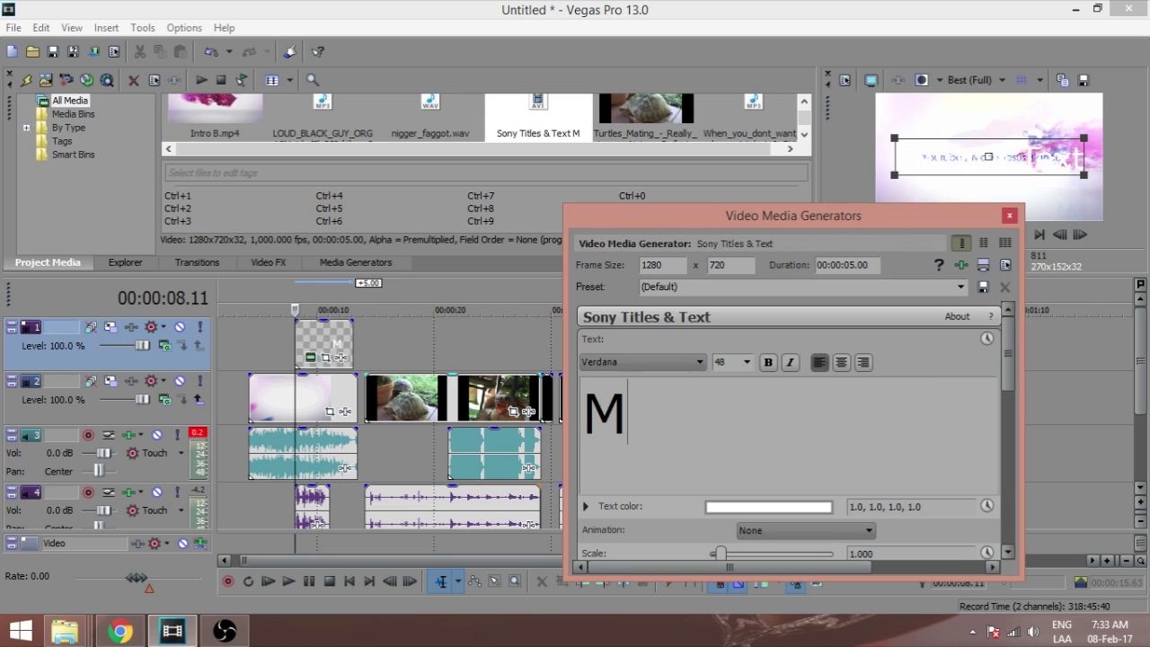
pyautogui.write('ario Jesús Blanco')
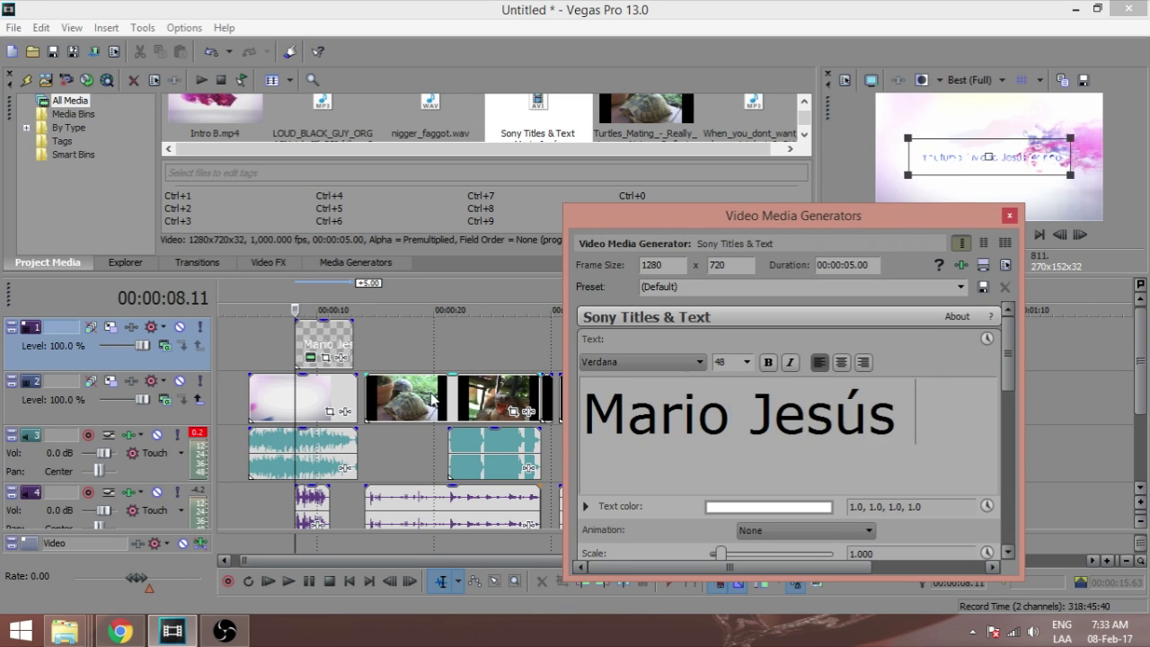
pyautogui.hotkey('ctrl', 'a')
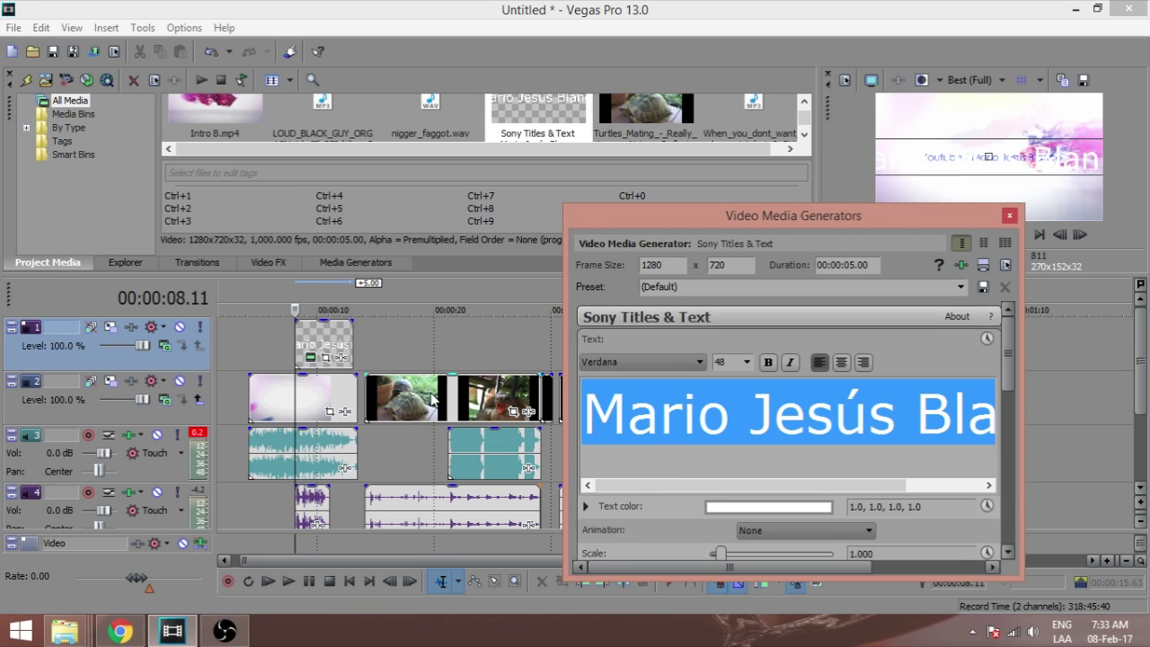
pyautogui.press('Home')
pyautogui.press('Return')
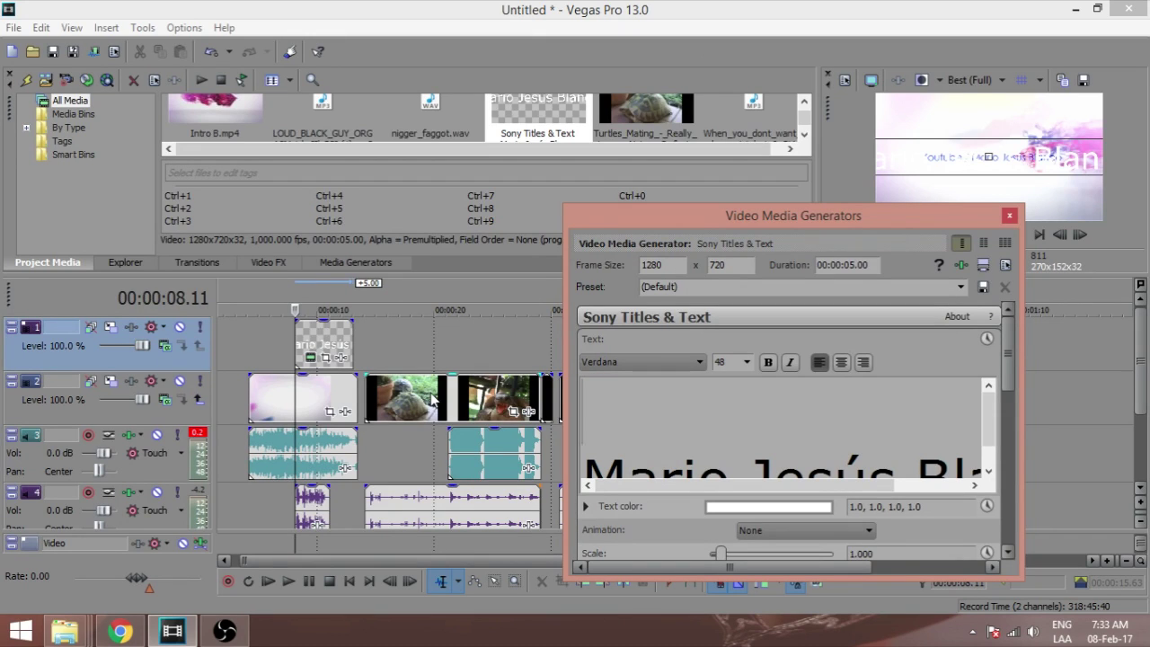
pyautogui.write('Youtube')
pyautogui.hotkey('ctrl', 'a')
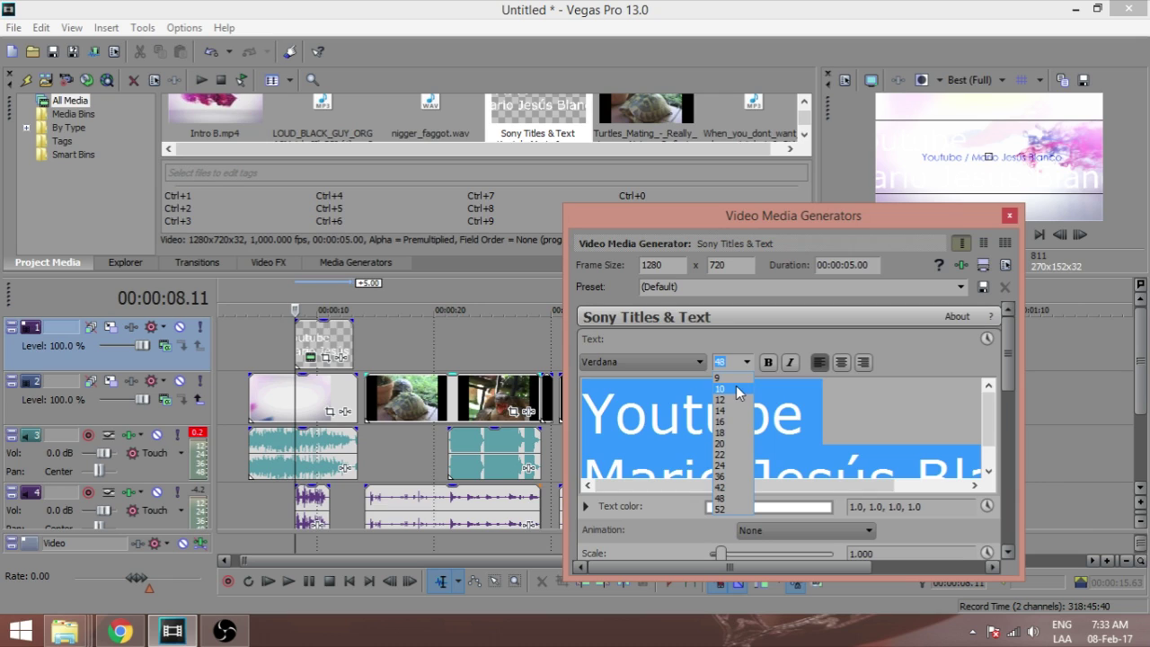
pyautogui.click(750, 413)
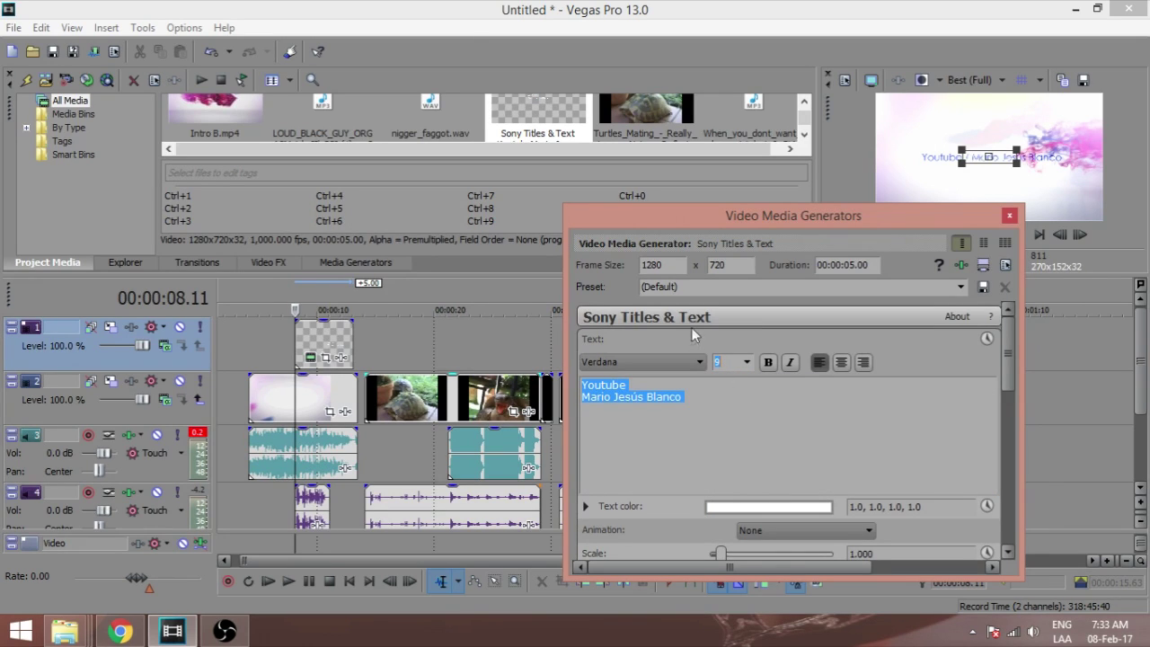
# Change the title's font to Tw Cen MT.
pyautogui.click(662, 361)
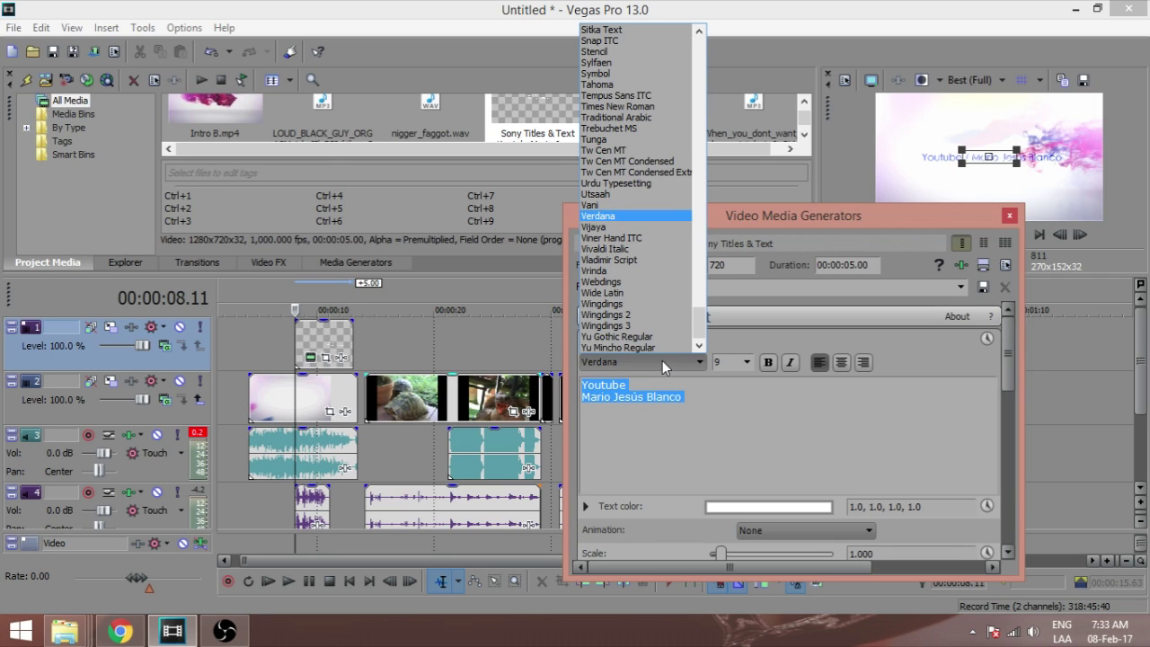
pyautogui.write('te')
pyautogui.press('Down')
pyautogui.press('Down')
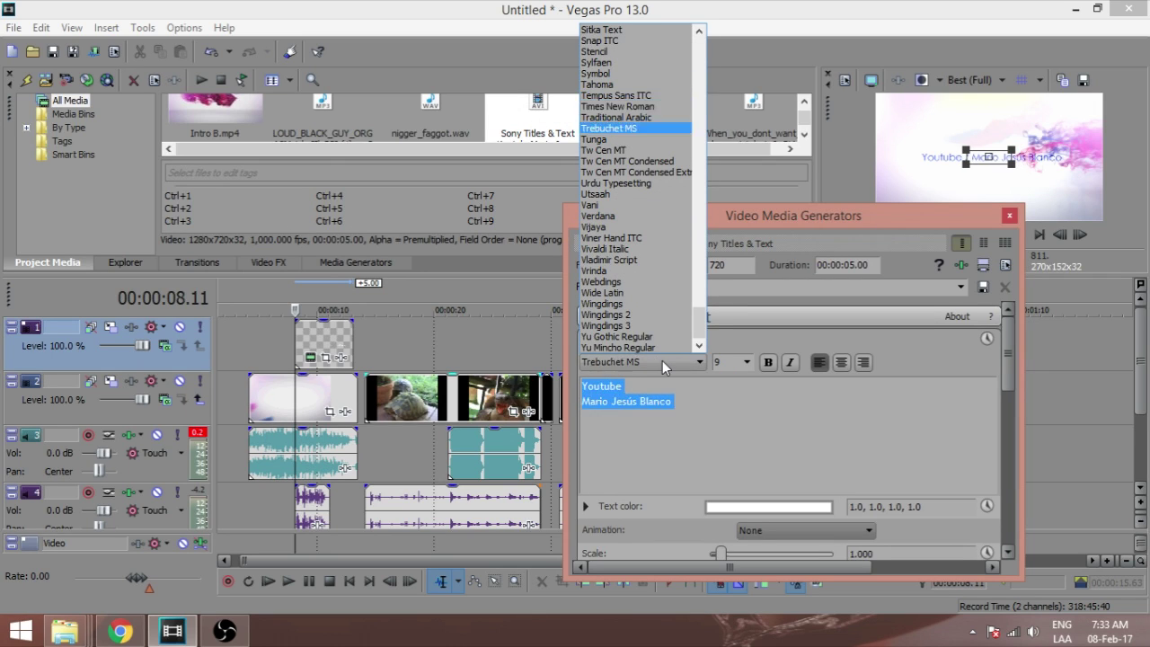
pyautogui.press('Down')
pyautogui.press('Down')
pyautogui.press('Down')
pyautogui.press('Return')
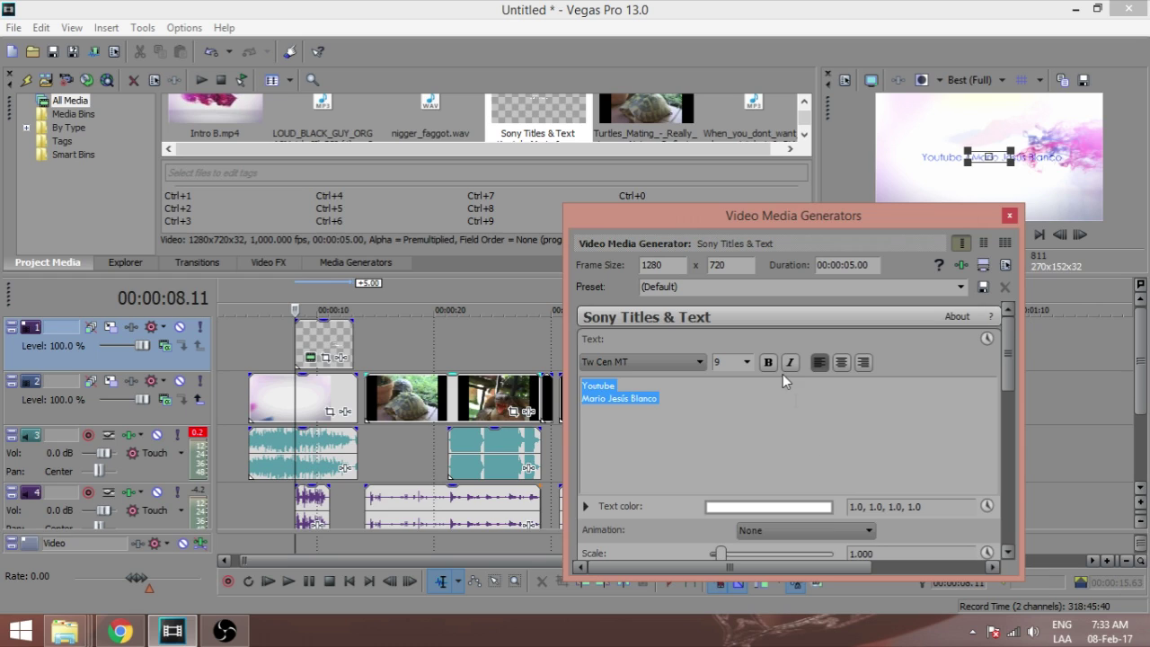
# Make the title text black by setting HSV value to 0, then close the generator window.
pyautogui.click(805, 508)
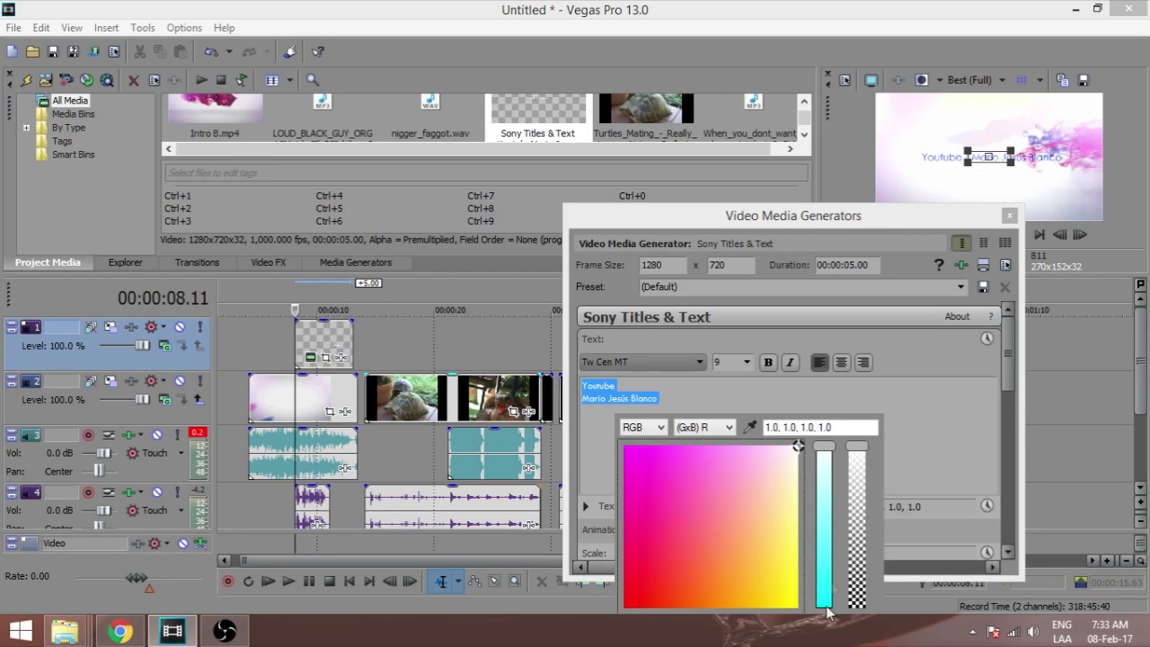
pyautogui.click(643, 427)
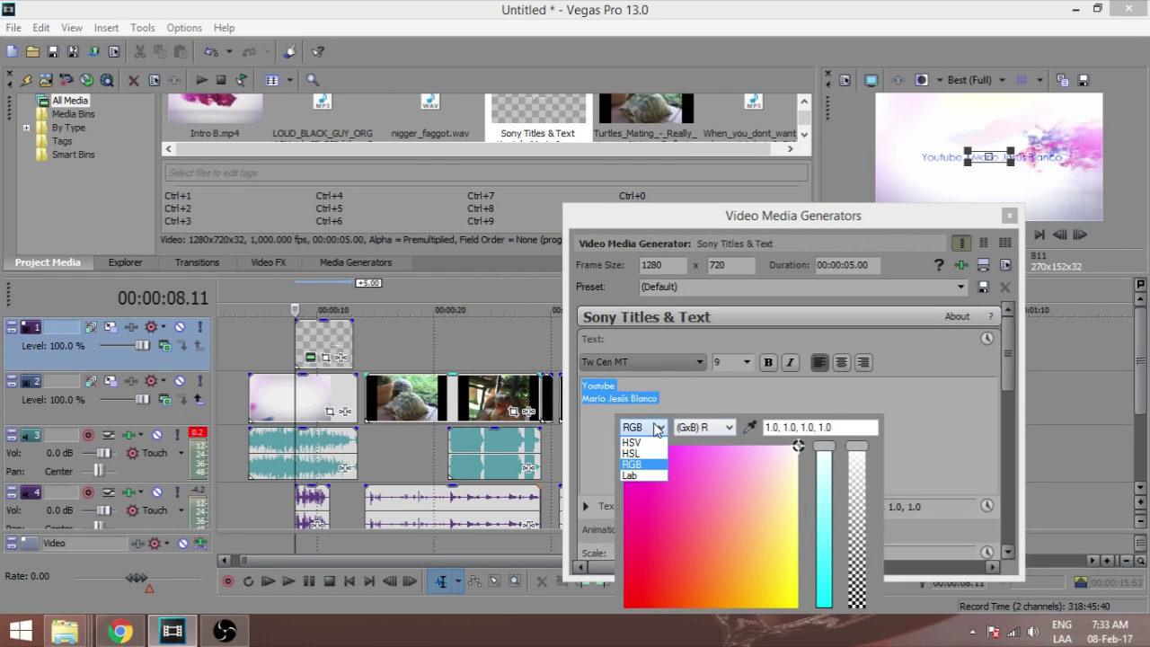
pyautogui.click(690, 428)
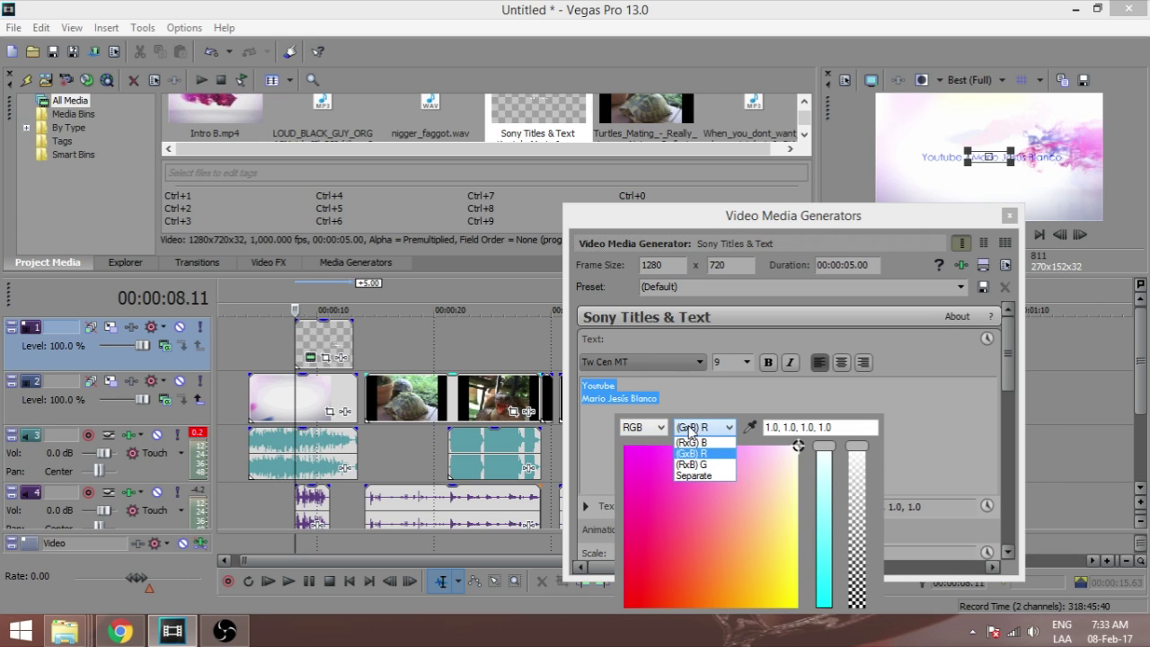
pyautogui.click(698, 467)
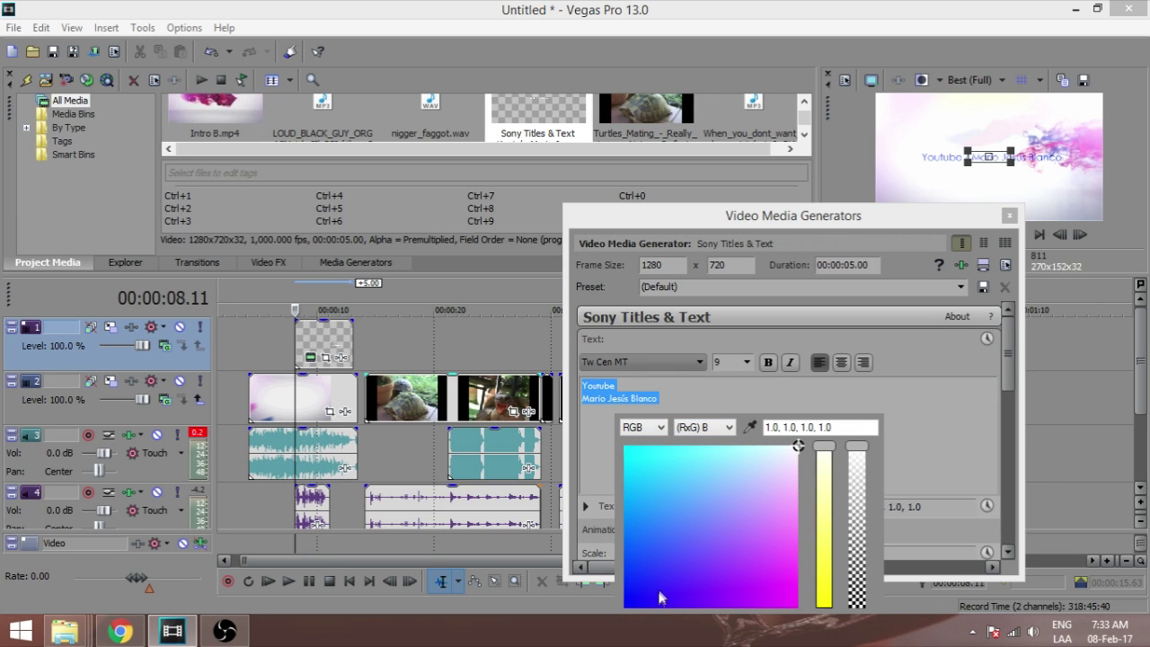
pyautogui.click(648, 434)
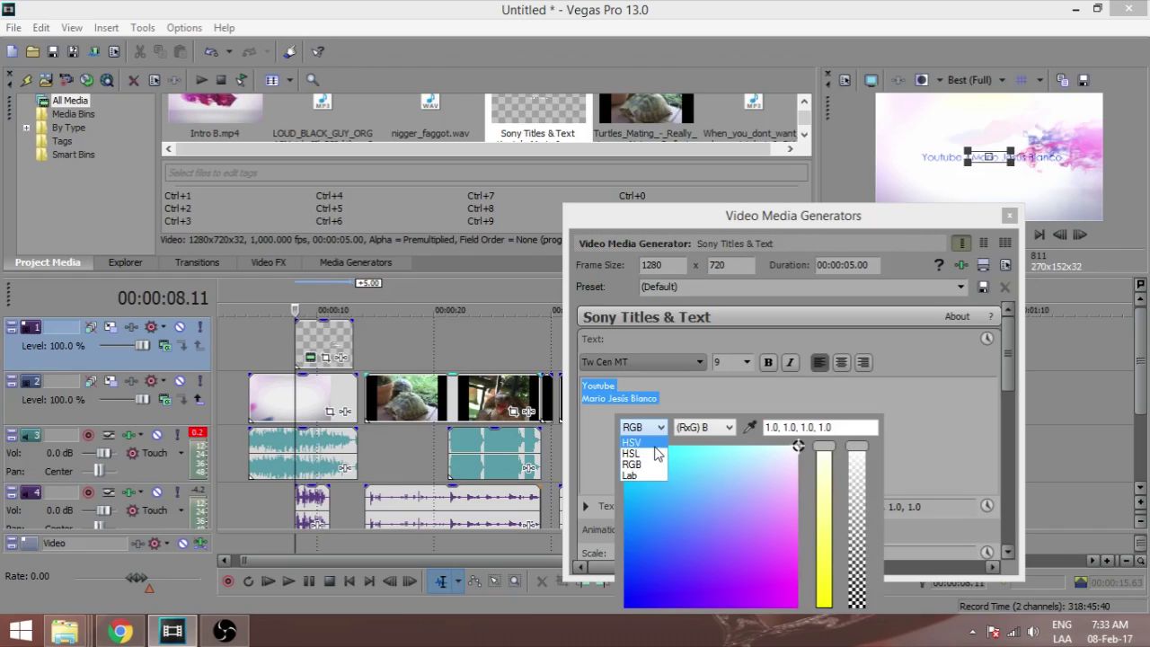
pyautogui.click(656, 454)
pyautogui.moveTo(830, 455); pyautogui.dragTo(830, 640)
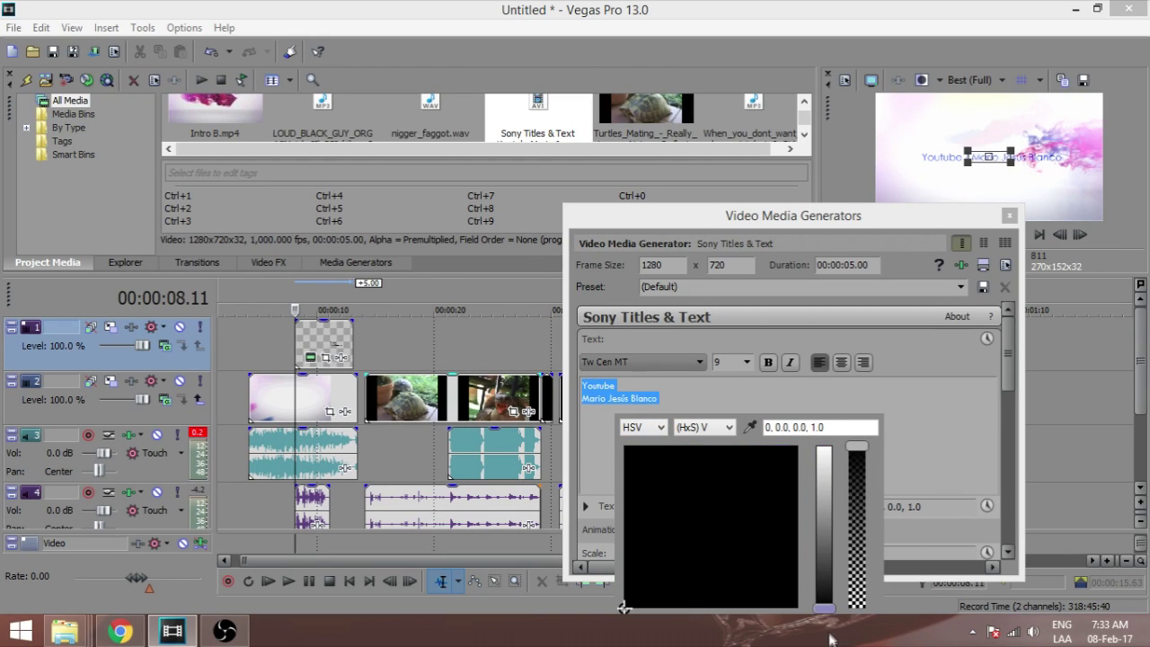
pyautogui.click(809, 396)
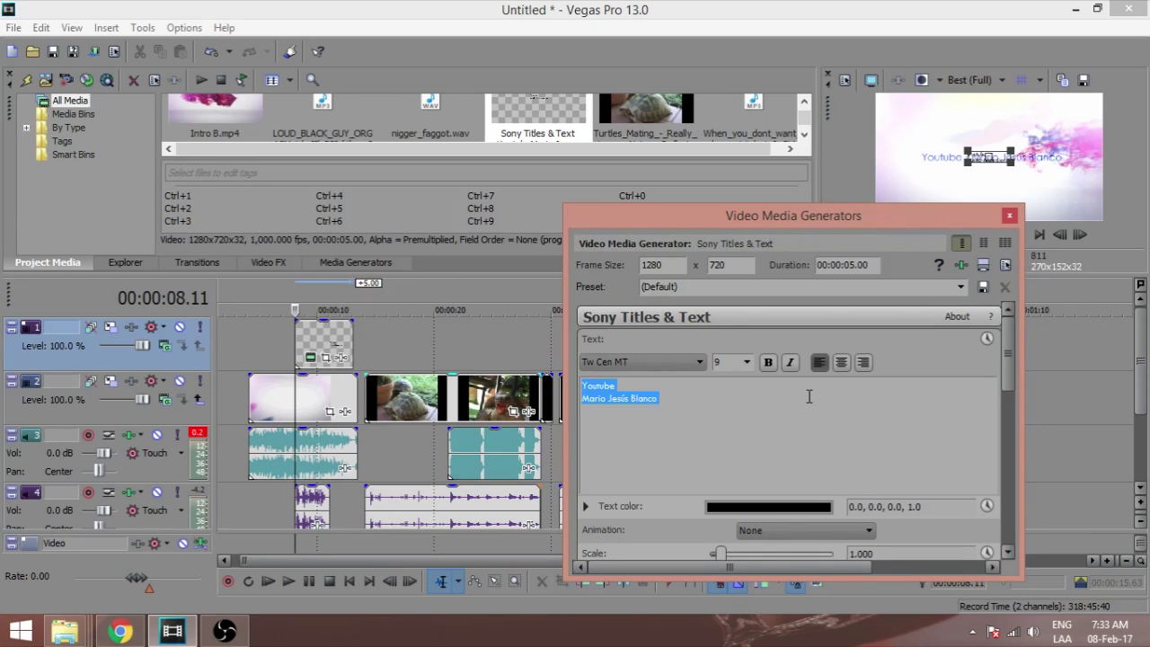
pyautogui.click(1010, 216)
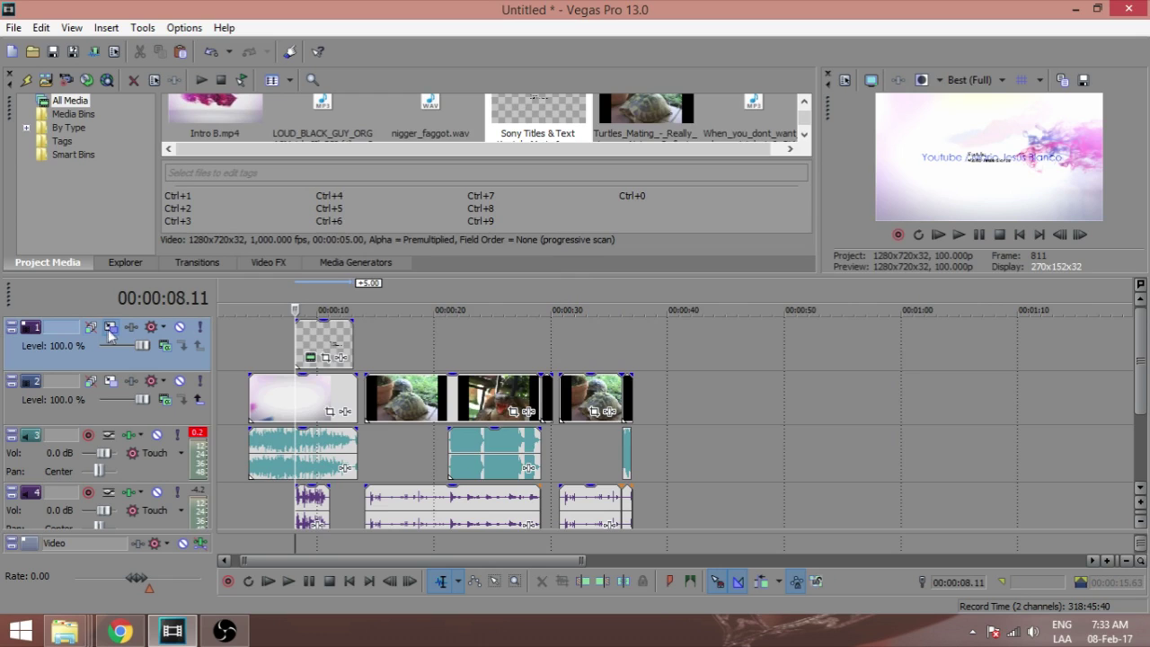
# Use Track Motion to place track 1's title at X -512.88, Y about 322.
pyautogui.click(111, 329)
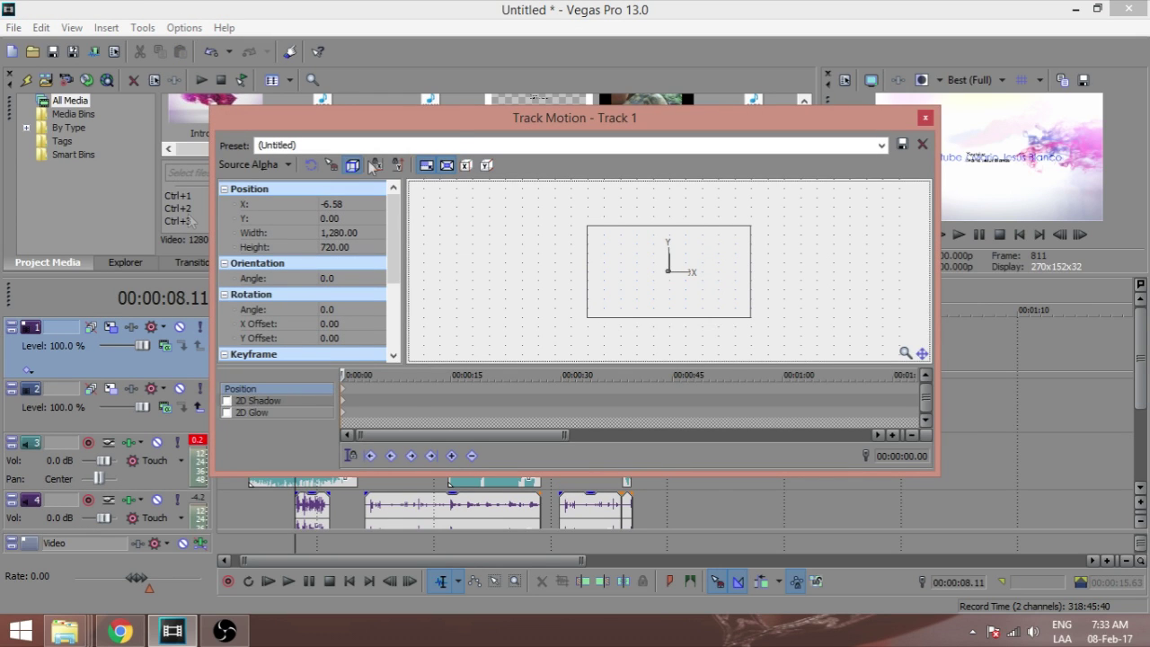
pyautogui.moveTo(447, 123); pyautogui.dragTo(577, 282)
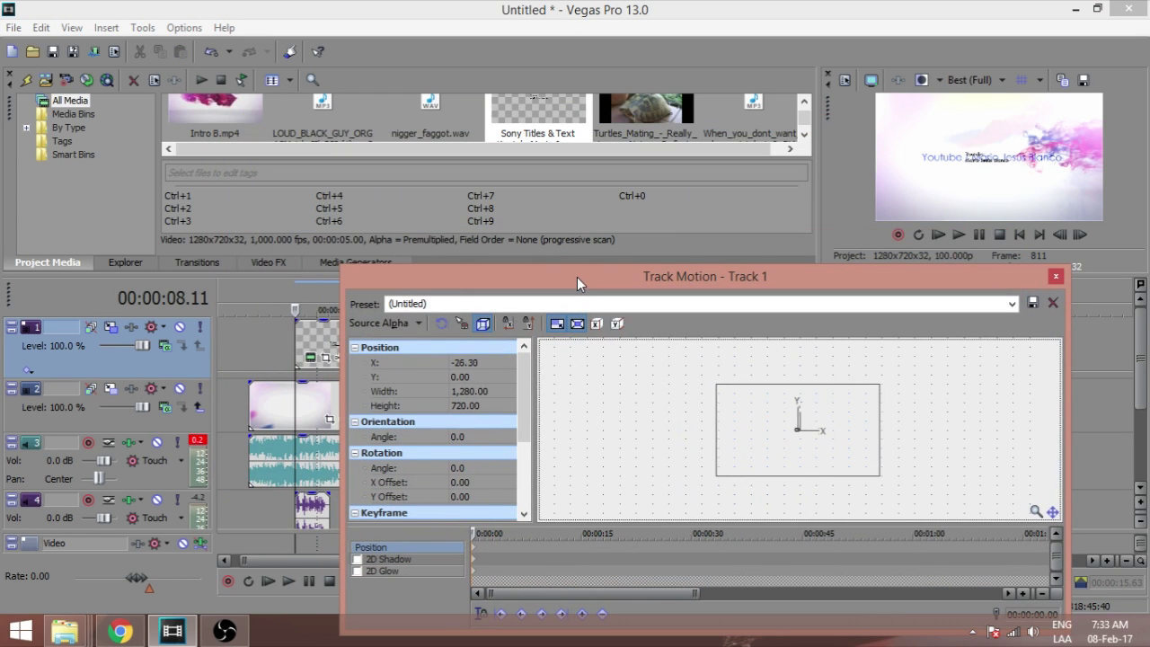
pyautogui.press('Left')
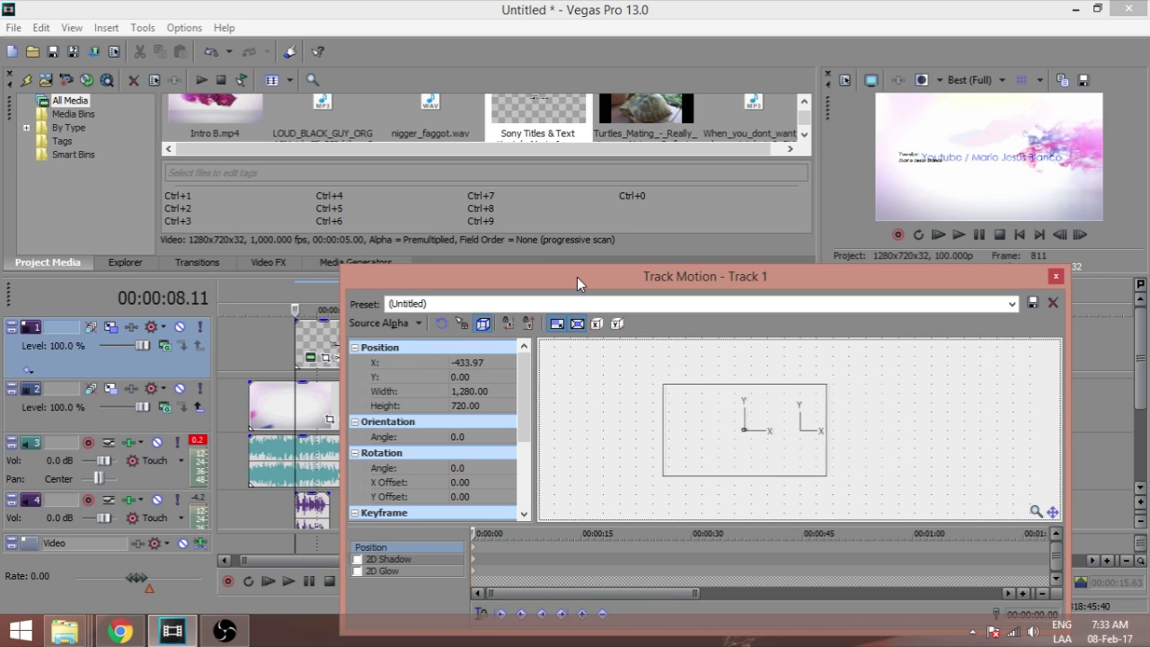
pyautogui.press('Up')
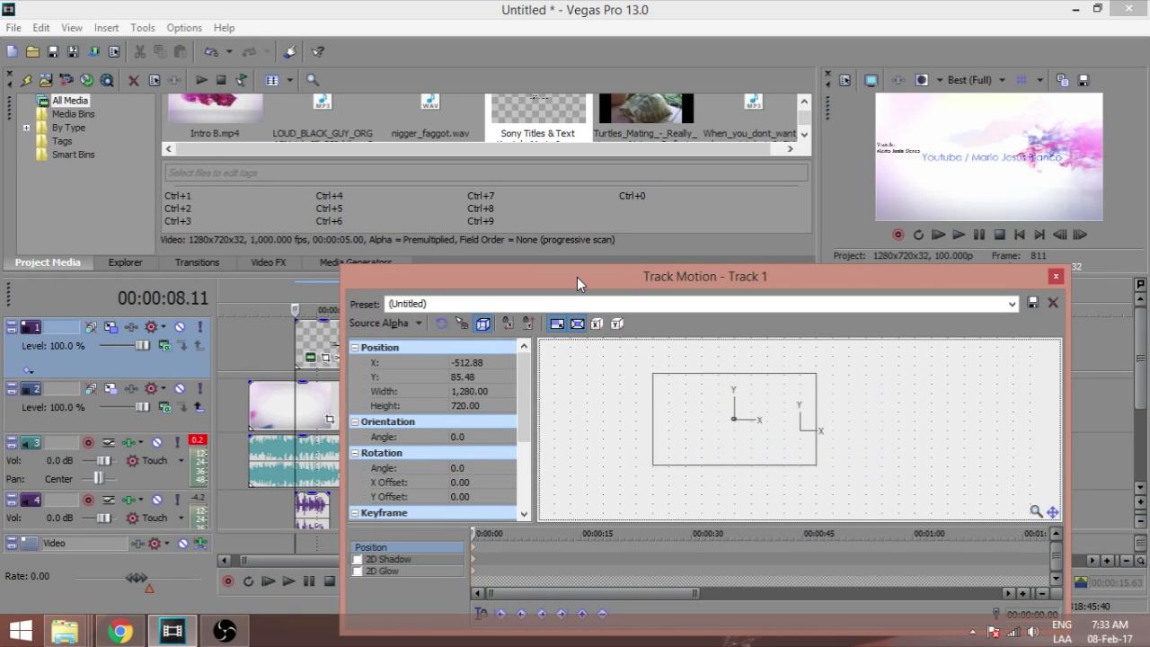
pyautogui.press('Up')
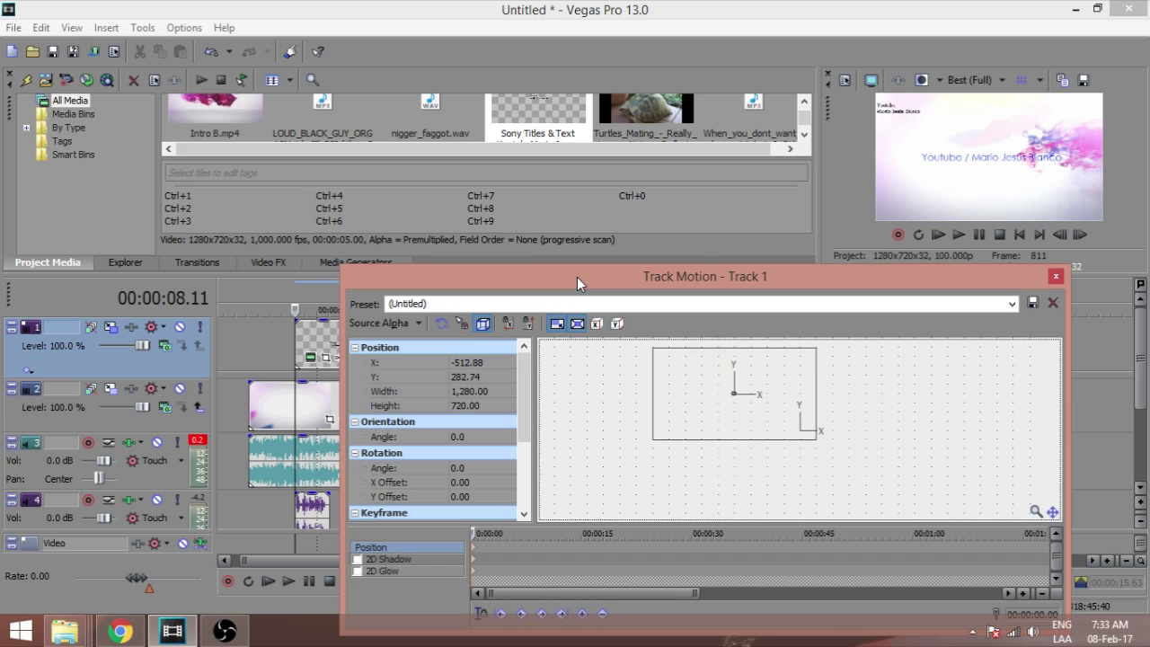
pyautogui.press('Up')
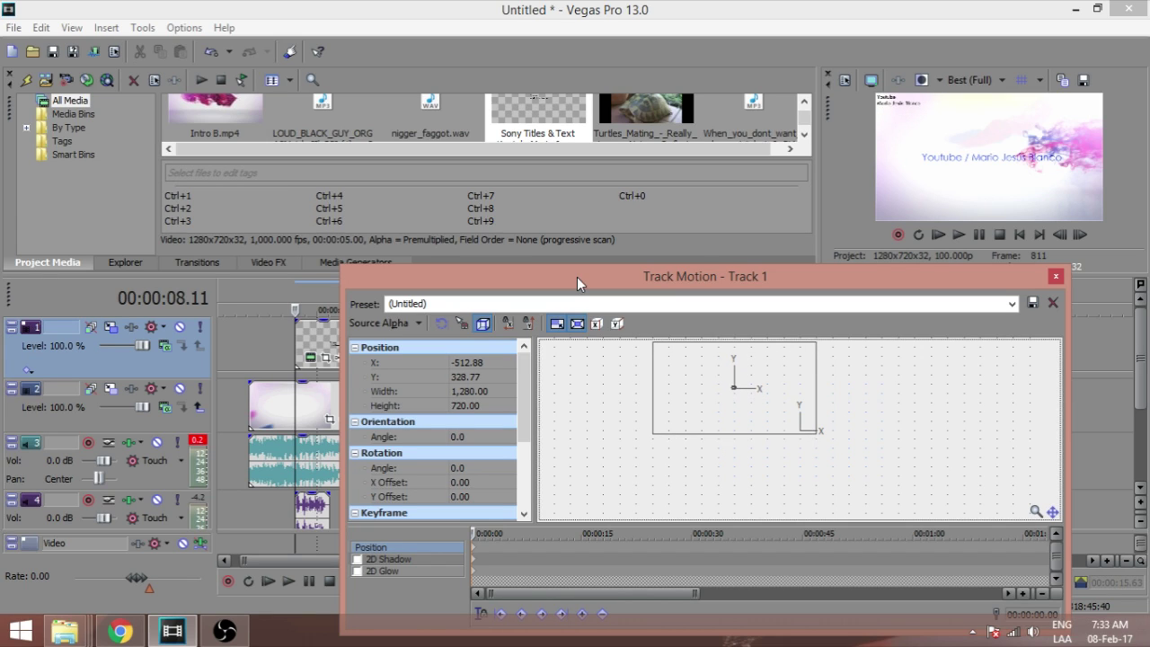
pyautogui.press('Down')
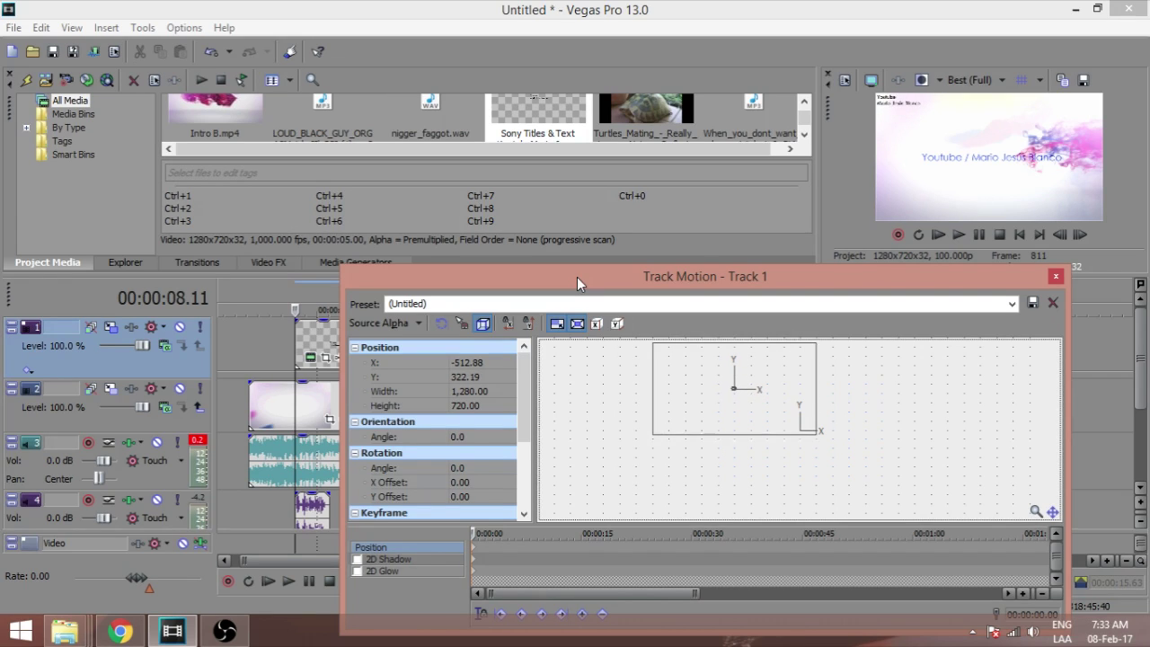
pyautogui.click(1053, 275)
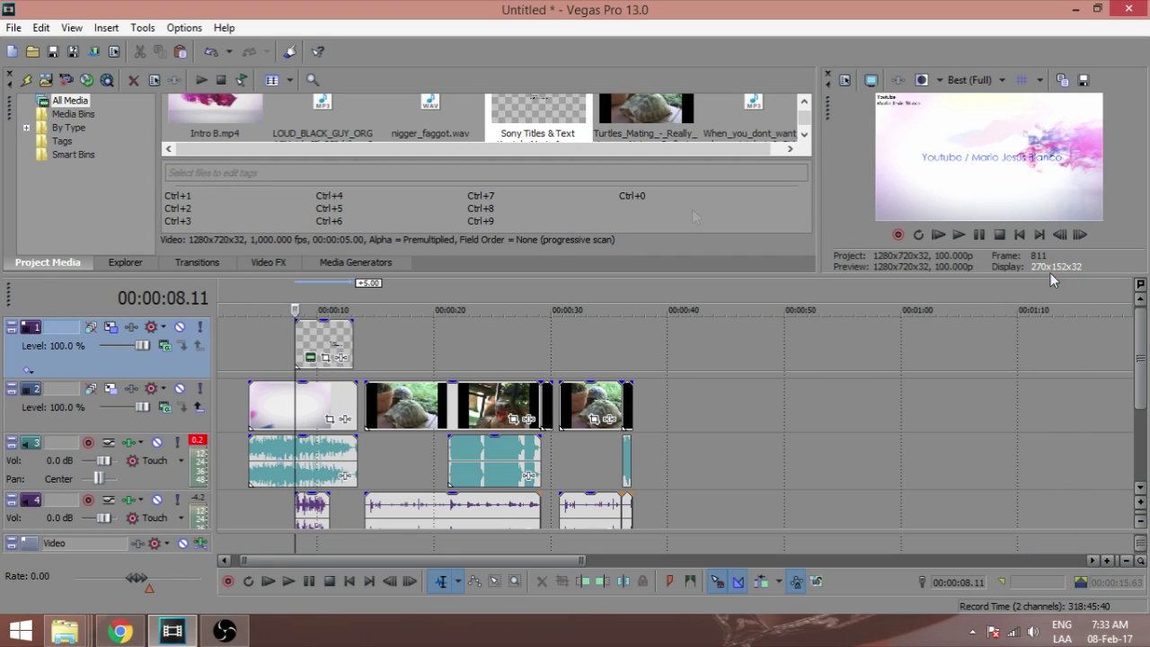
# Set the title text colour to white (1.0, 1.0, 1.0) via the HSV picker and close the generator.
pyautogui.click(340, 358)
pyautogui.click(766, 508)
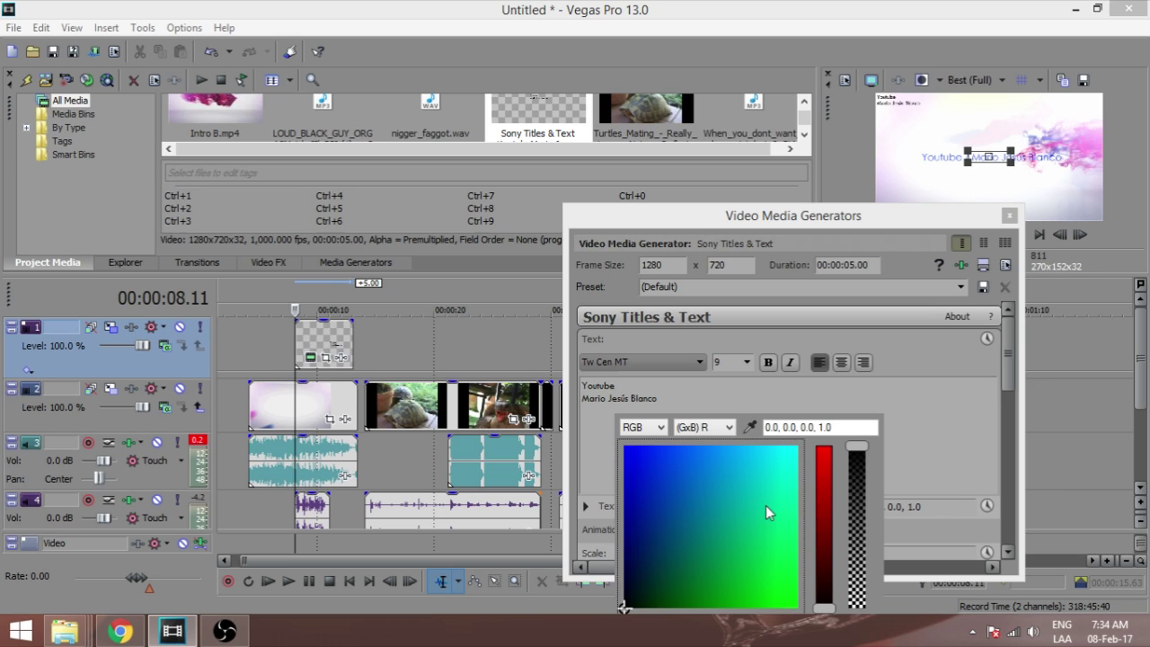
pyautogui.click(696, 429)
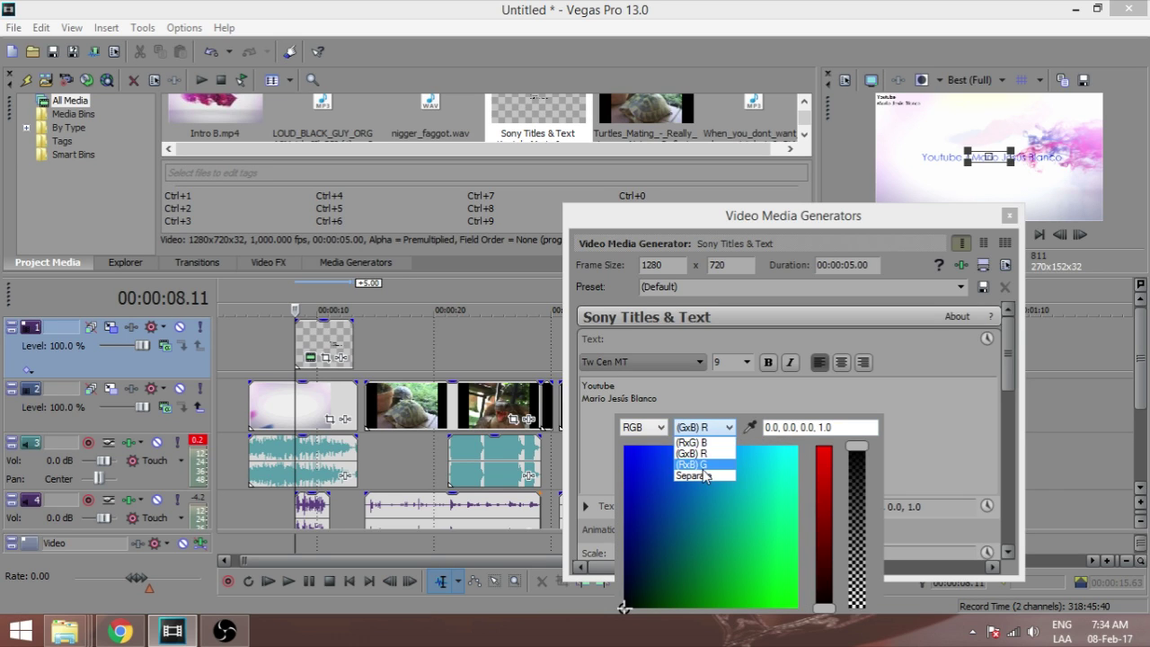
pyautogui.click(694, 465)
pyautogui.click(706, 430)
pyautogui.click(715, 441)
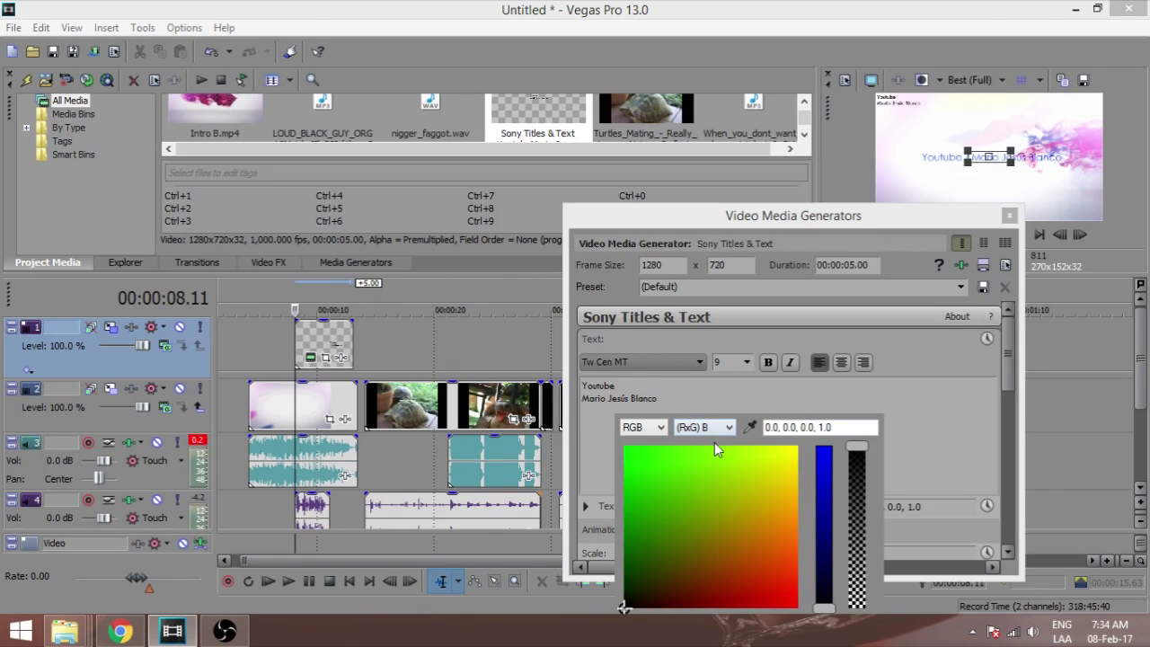
pyautogui.click(638, 429)
pyautogui.click(632, 442)
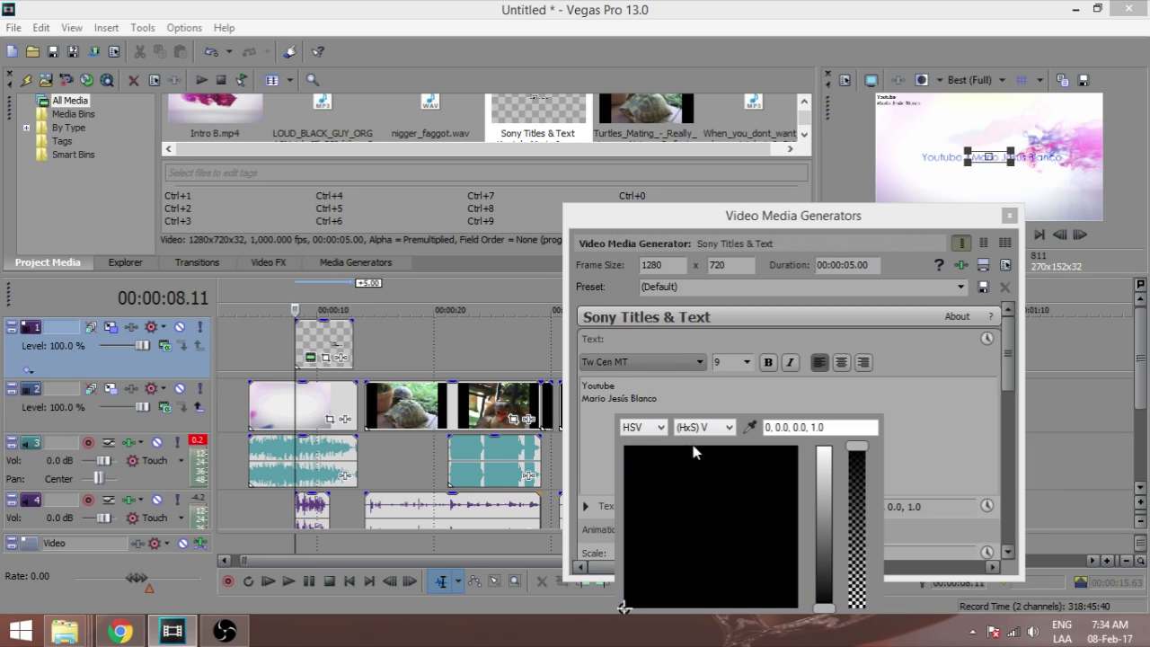
pyautogui.moveTo(824, 610); pyautogui.dragTo(824, 446)
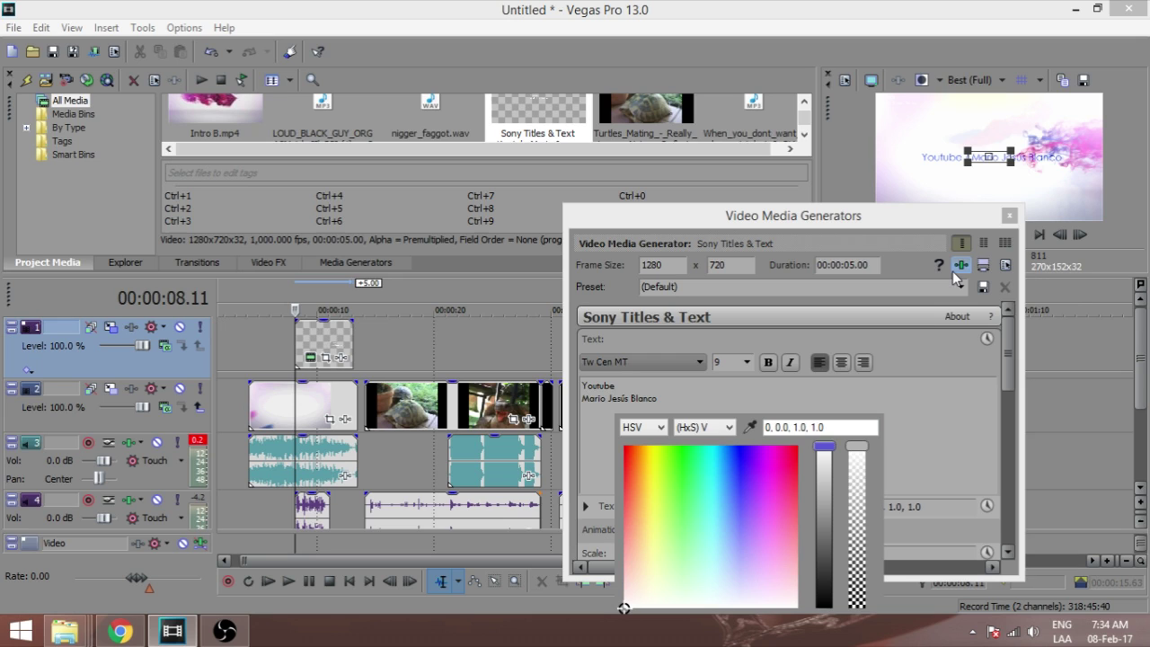
pyautogui.click(1010, 217)
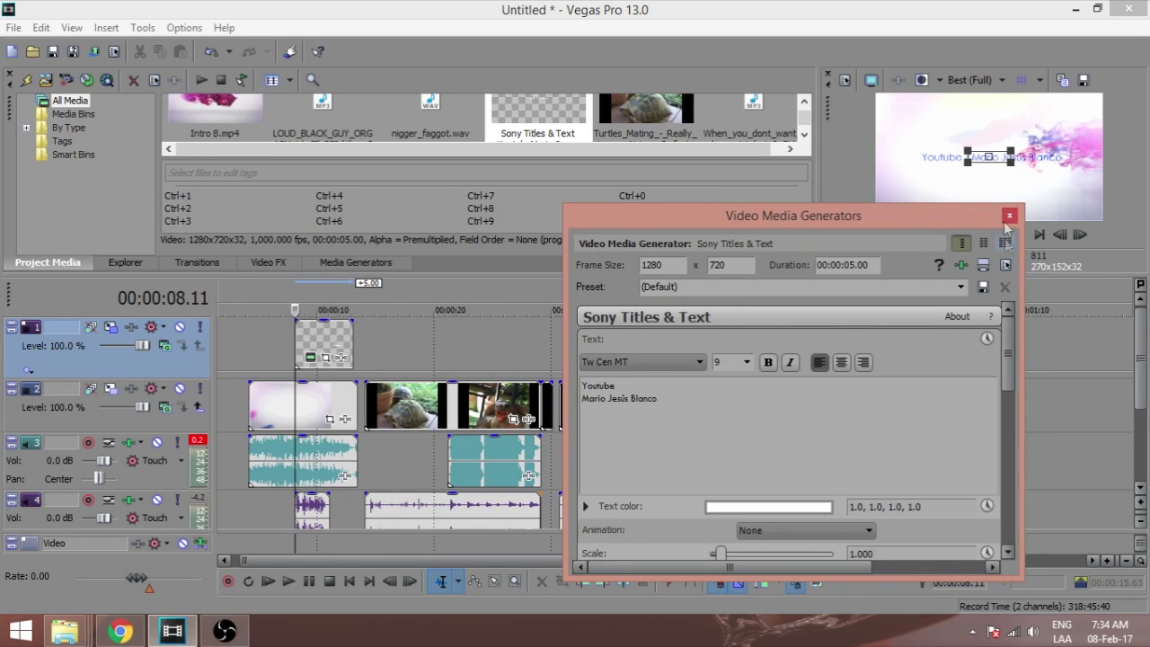
pyautogui.click(1009, 216)
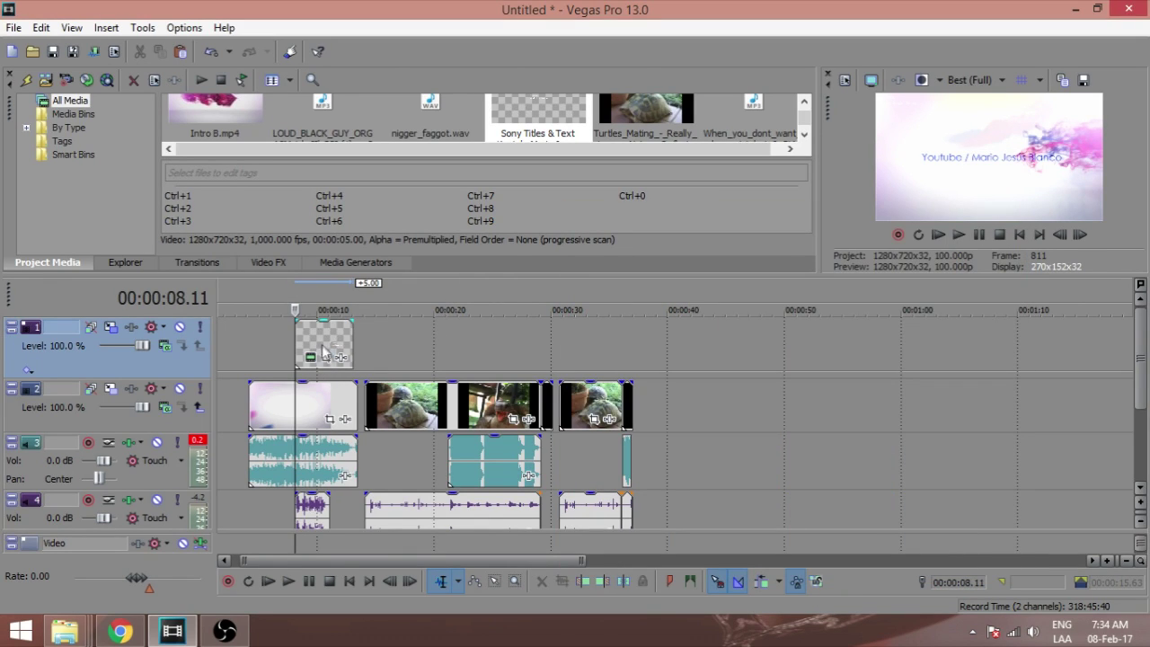
# Stretch track 1's title clip to end with the turtle clips around 0:36, then play the project.
pyautogui.moveTo(324, 343); pyautogui.dragTo(631, 338)
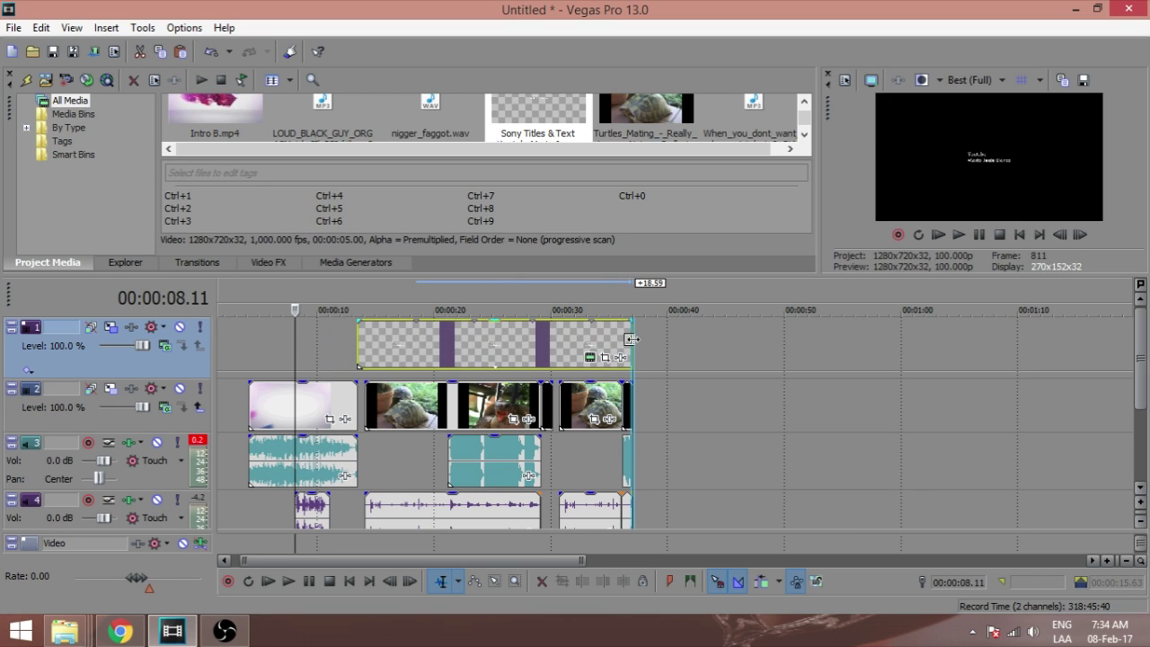
pyautogui.click(263, 351)
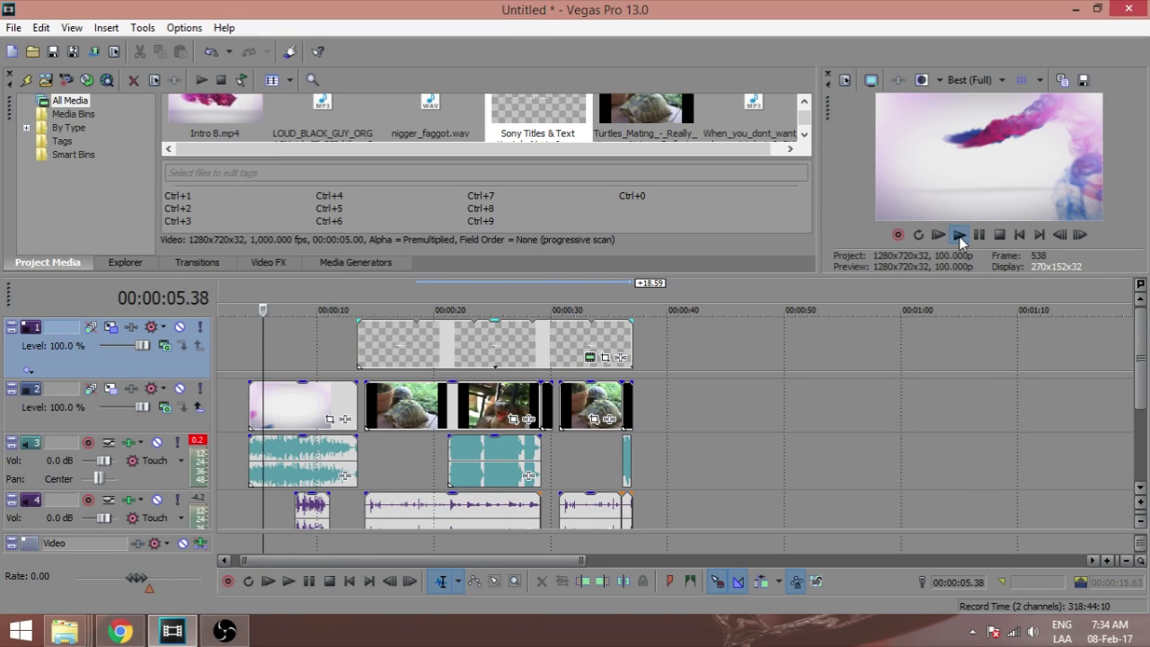
pyautogui.click(958, 235)
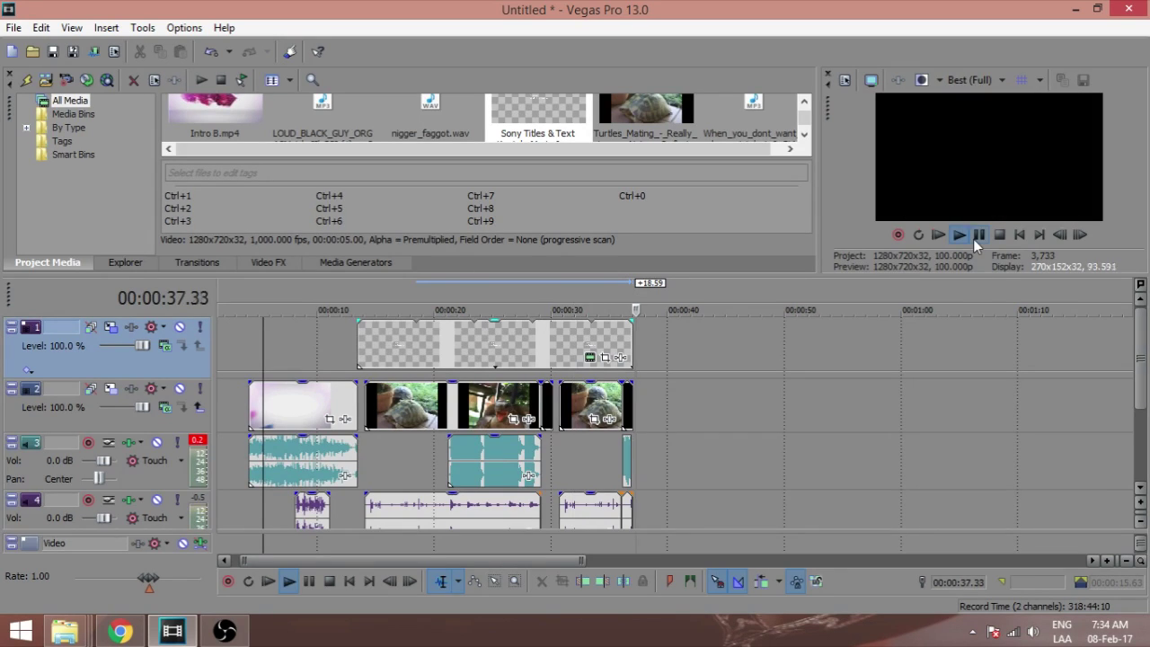
# Open the music folder in New Meme Wave and drag 'end music yea boy' into Vegas.
pyautogui.moveTo(65, 631)
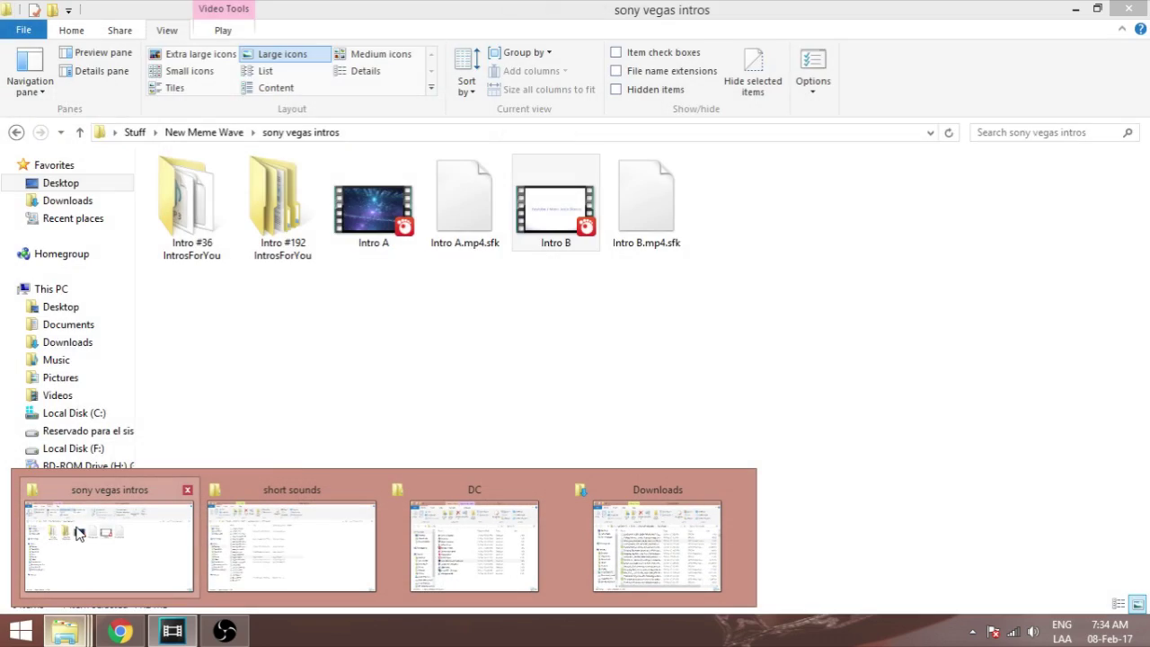
pyautogui.moveTo(362, 557)
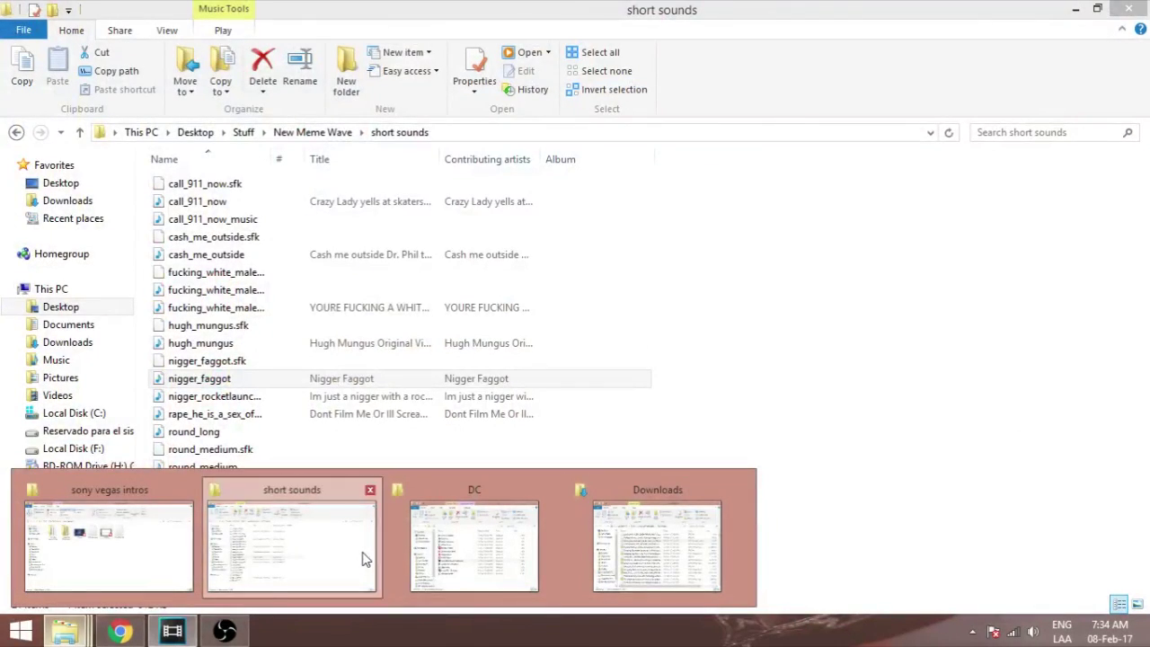
pyautogui.click(362, 557)
pyautogui.click(16, 132)
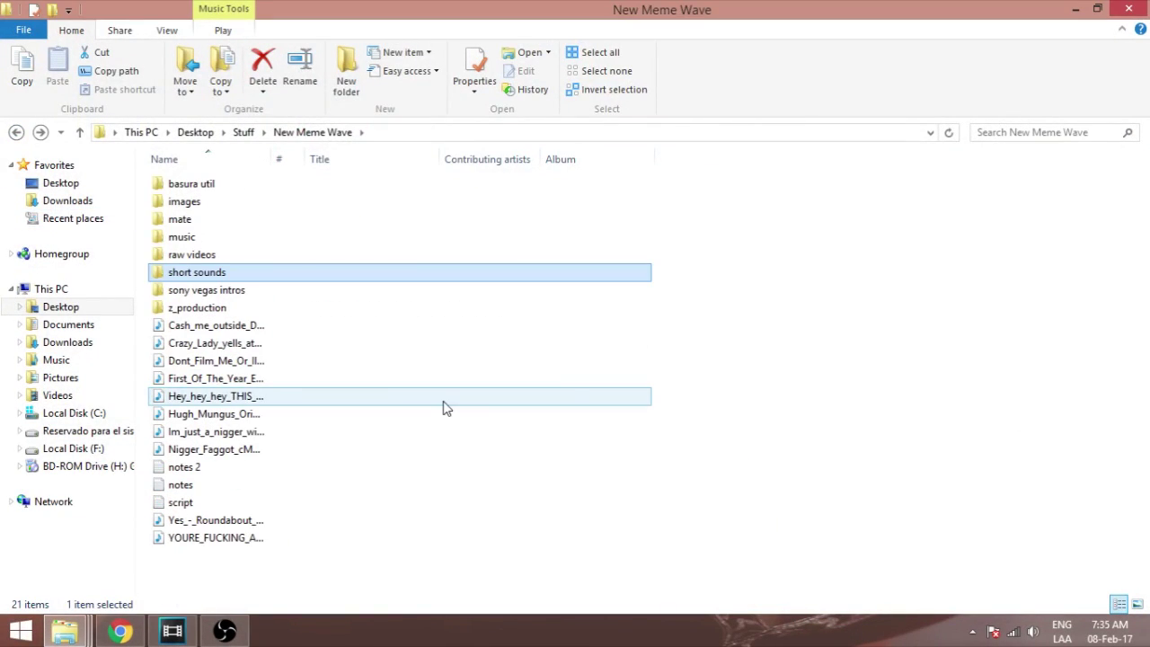
pyautogui.doubleClick(251, 245)
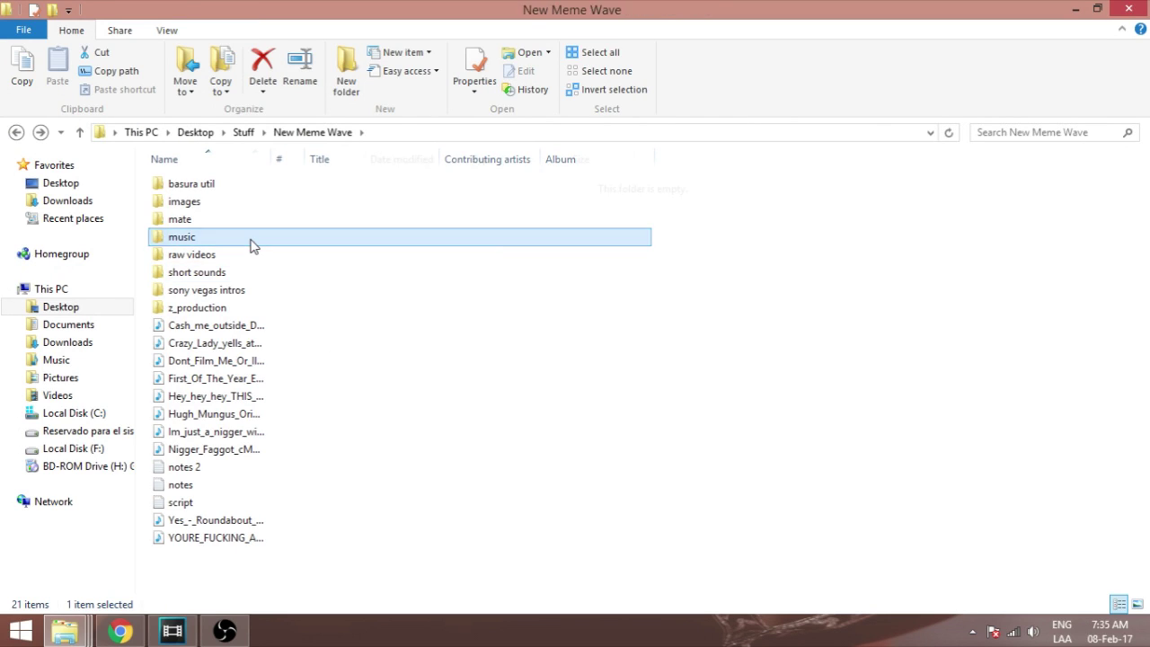
pyautogui.moveTo(226, 282); pyautogui.dragTo(652, 511)
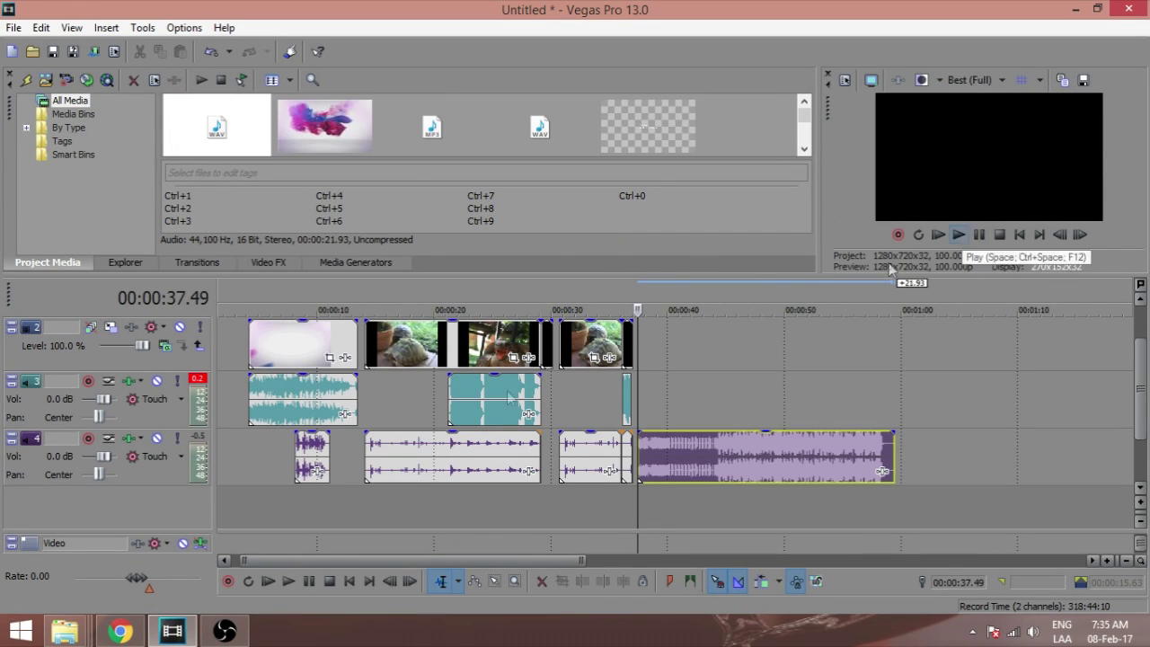
# Back in Vegas, play the ending to preview the end music yea boy track.
pyautogui.click(96, 640)
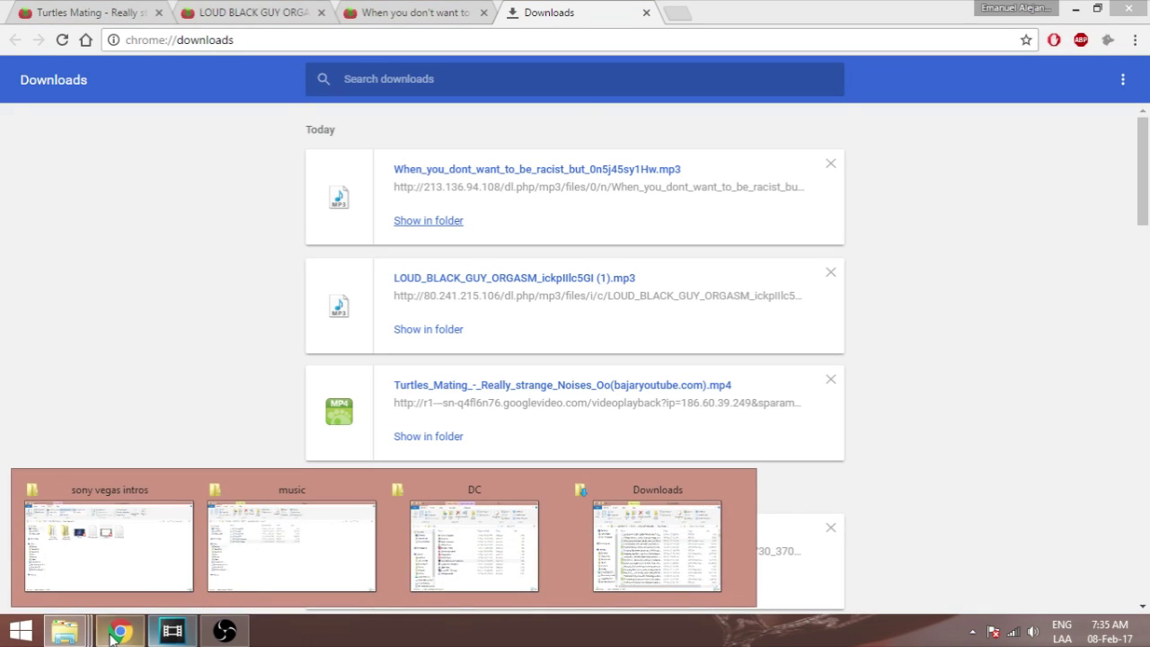
pyautogui.moveTo(91, 637)
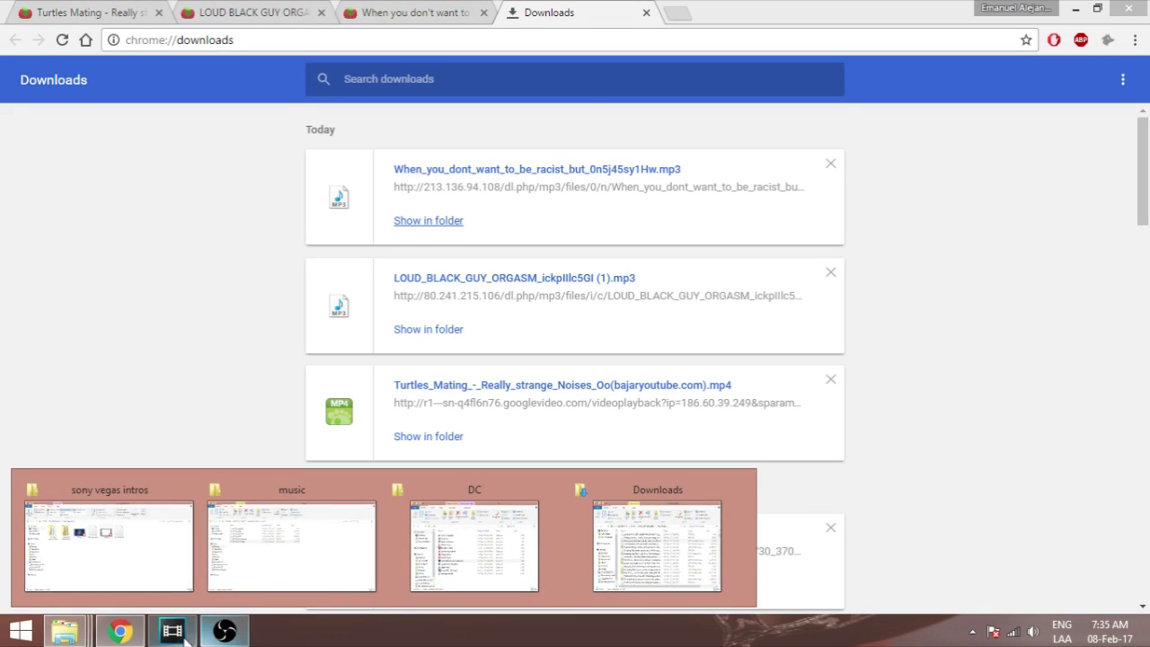
pyautogui.click(172, 631)
pyautogui.click(961, 234)
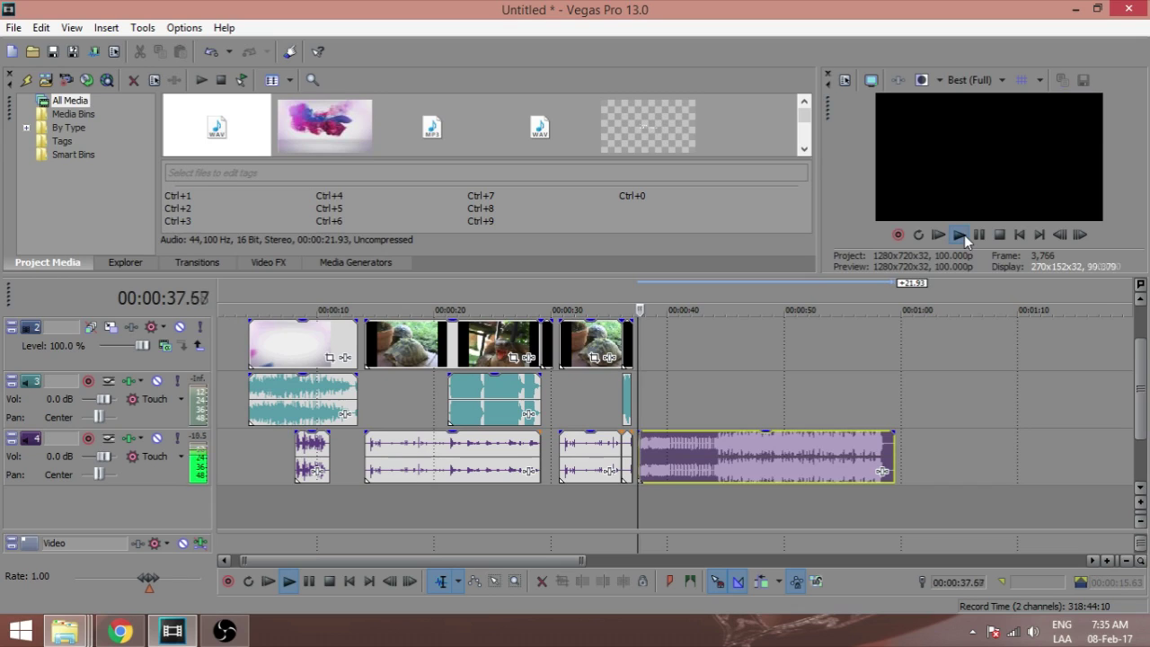
pyautogui.click(979, 235)
# Add star_wars_trading_card_propaganda_poster_02 from images after the turtle clips and shift the loop region earlier.
pyautogui.moveTo(67, 633)
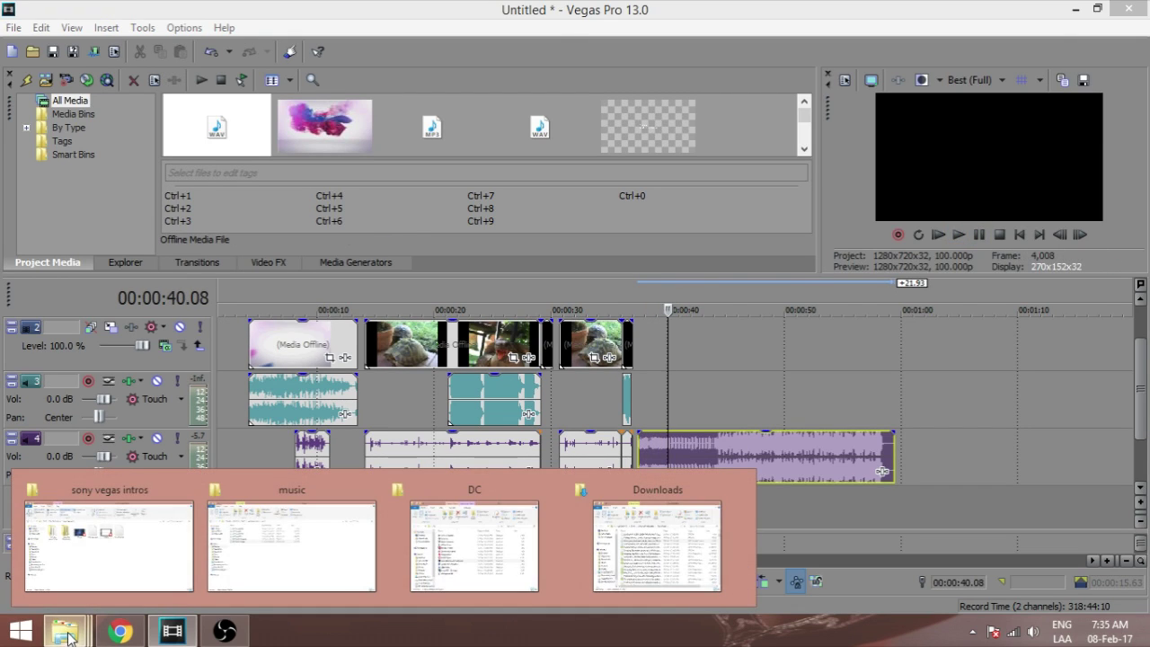
pyautogui.click(108, 580)
pyautogui.click(209, 133)
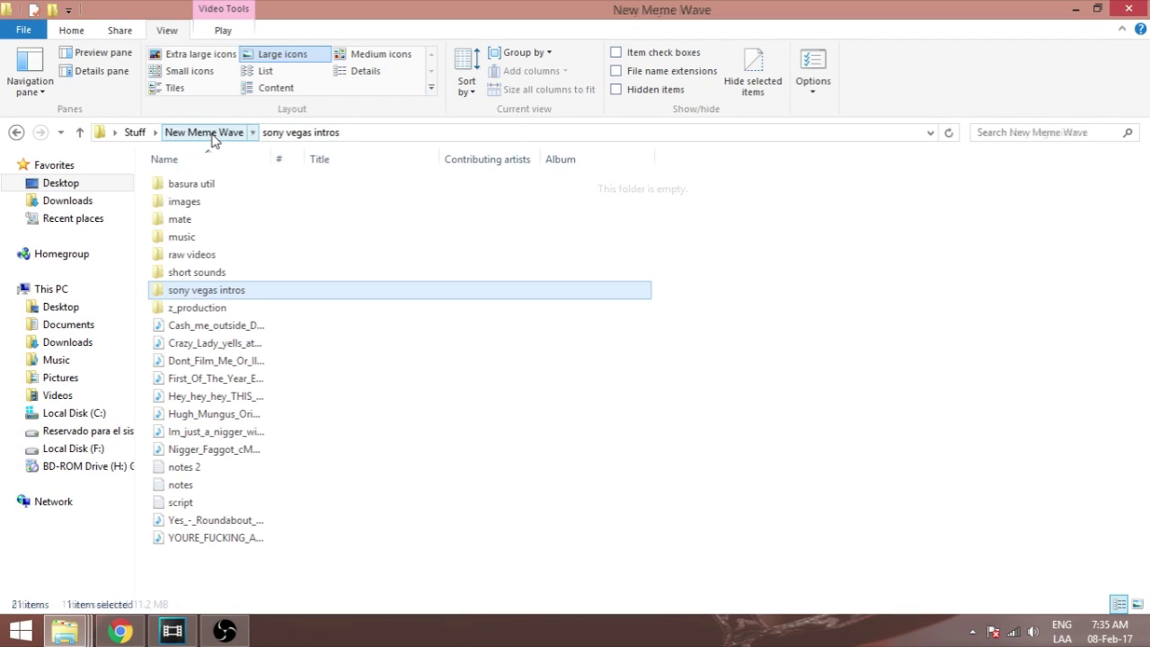
pyautogui.doubleClick(207, 201)
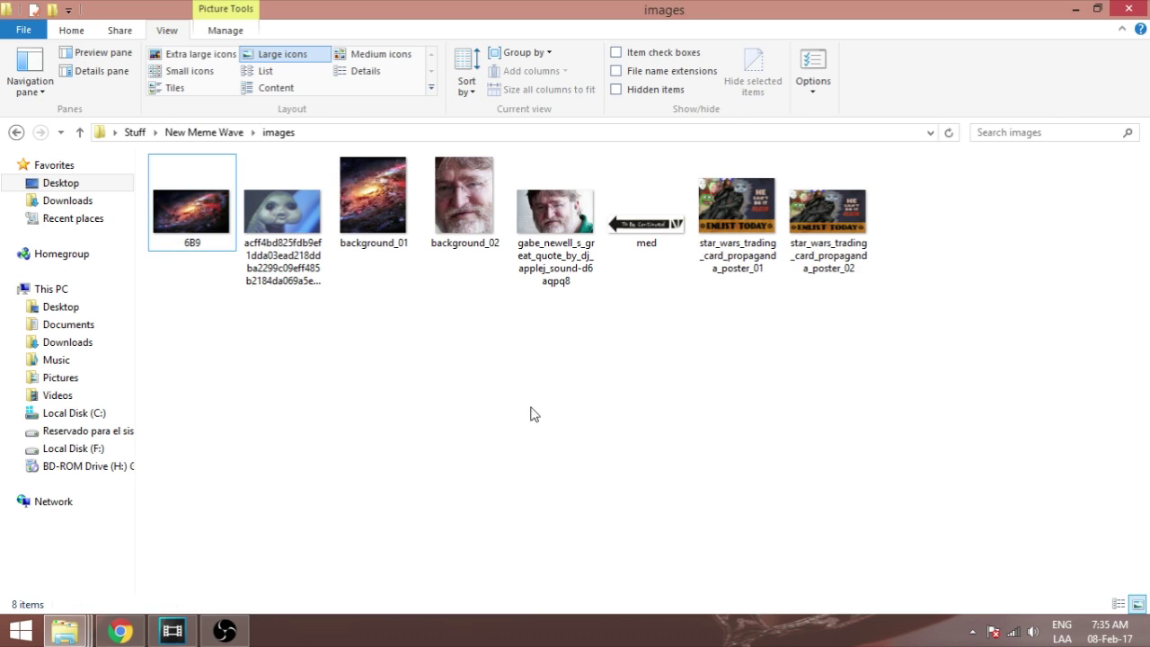
pyautogui.click(834, 223)
pyautogui.moveTo(834, 223); pyautogui.dragTo(894, 342)
pyautogui.scroll(-3, 811, 523)
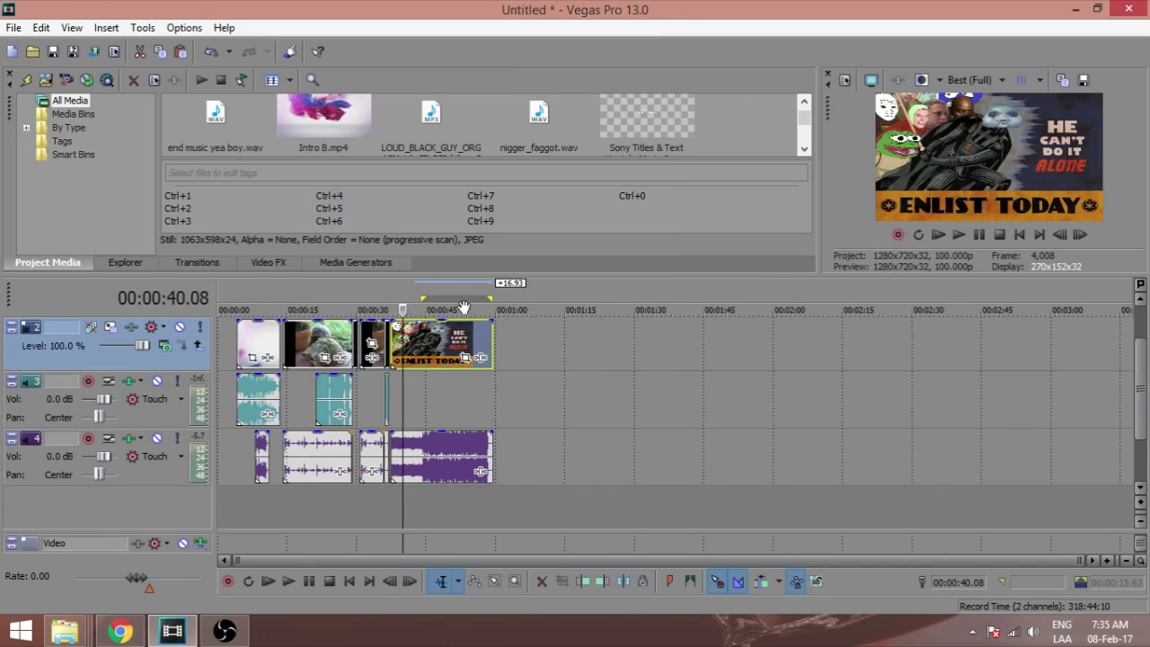
pyautogui.moveTo(439, 297); pyautogui.dragTo(239, 297)
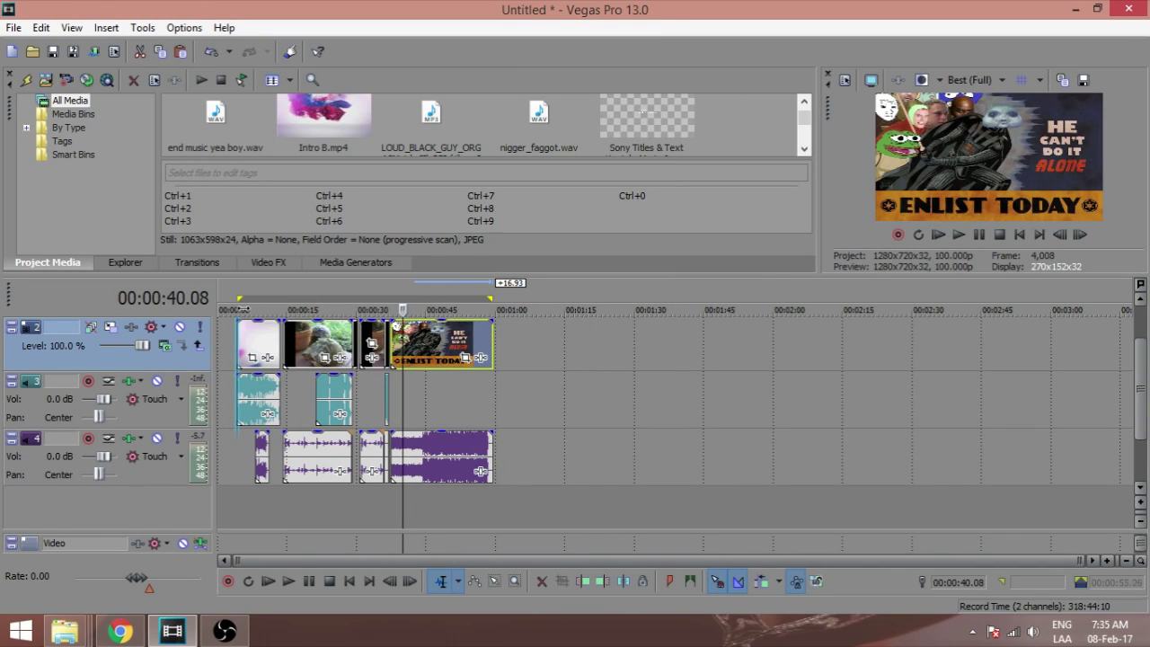
# Render the project as 'turtle meme v1.mp4' with Sony AVC Internet 1280x720-30p to z_production.
pyautogui.click(13, 28)
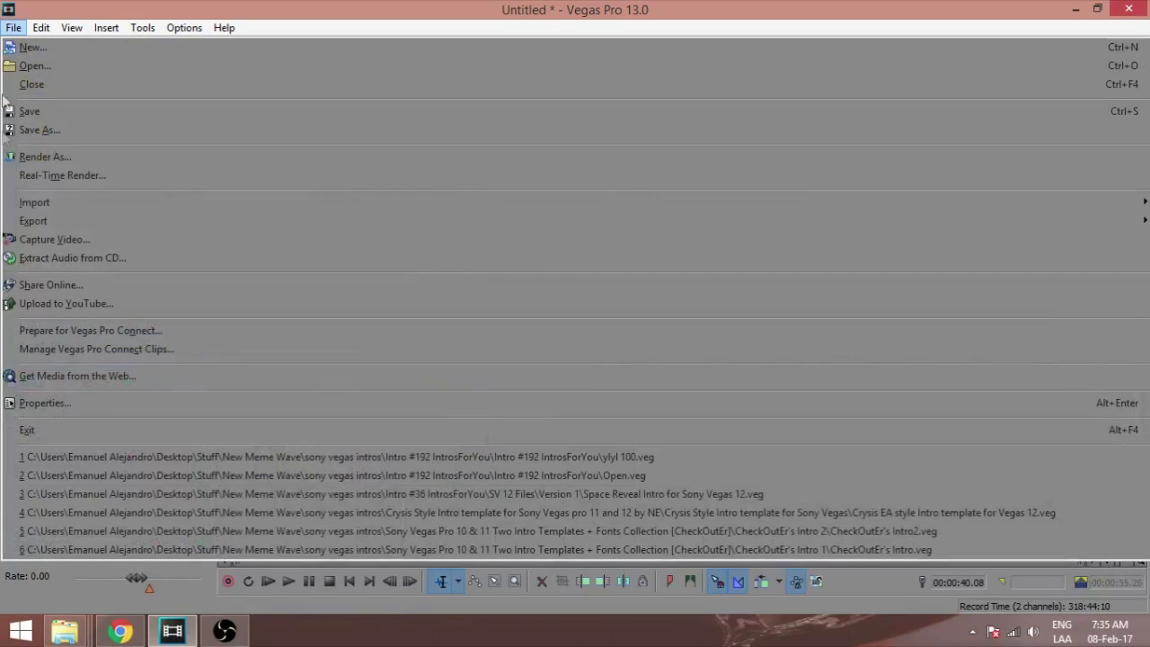
pyautogui.click(50, 154)
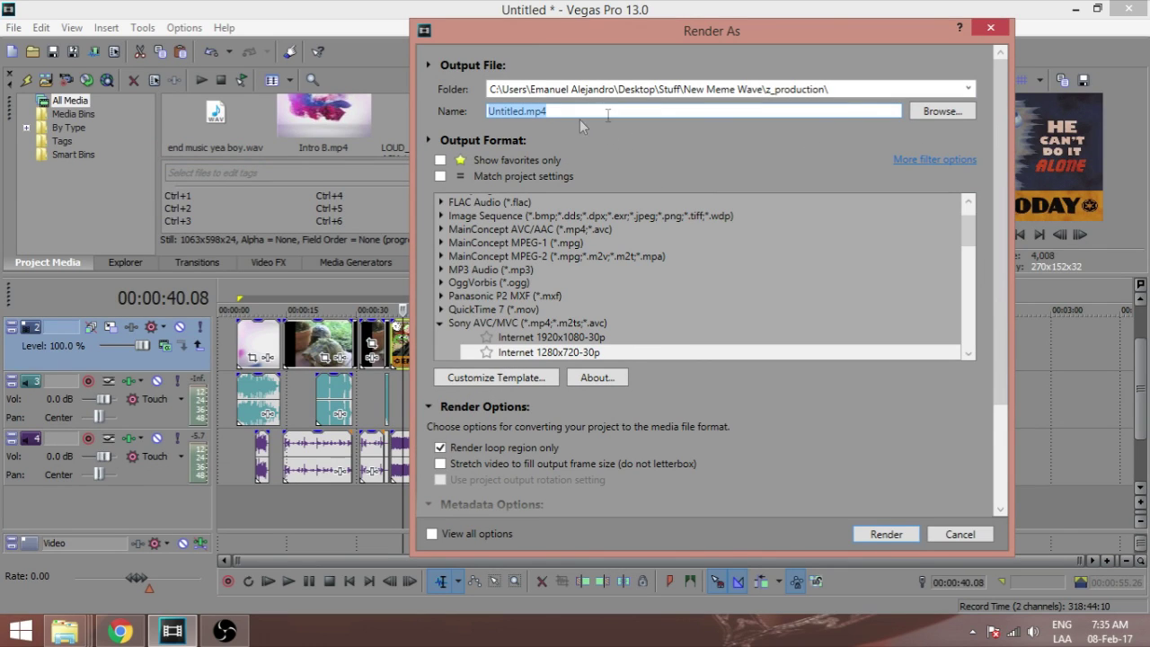
pyautogui.click(525, 115)
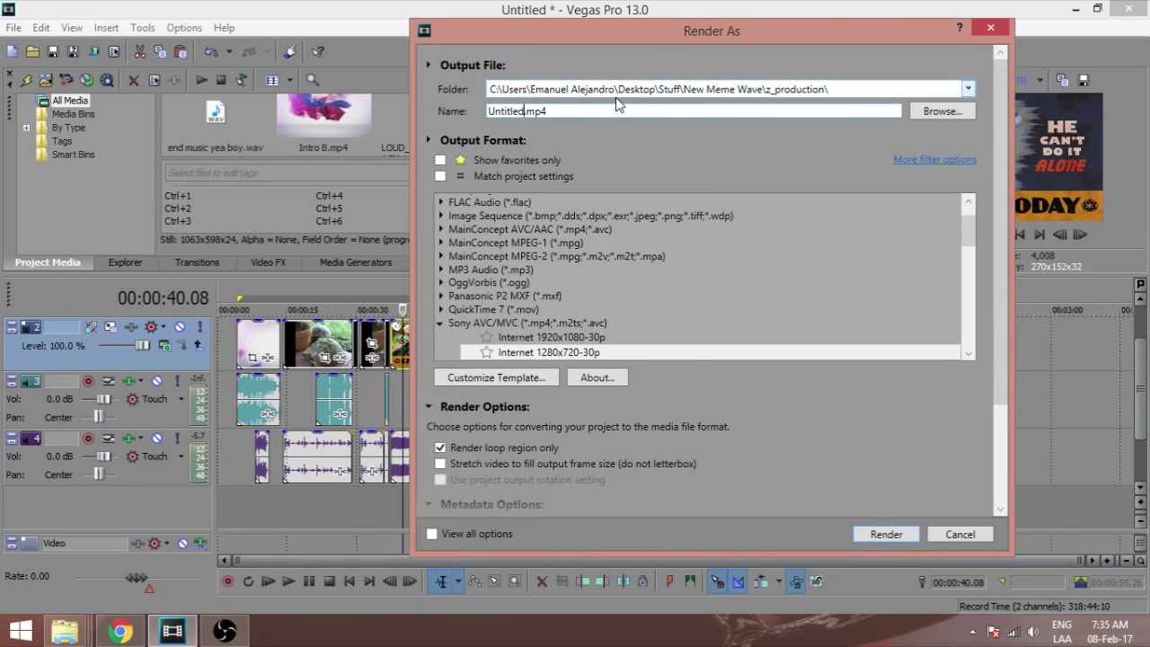
pyautogui.hotkey('shift', 'Home')
pyautogui.write('turtle meme')
pyautogui.press('BackSpace')
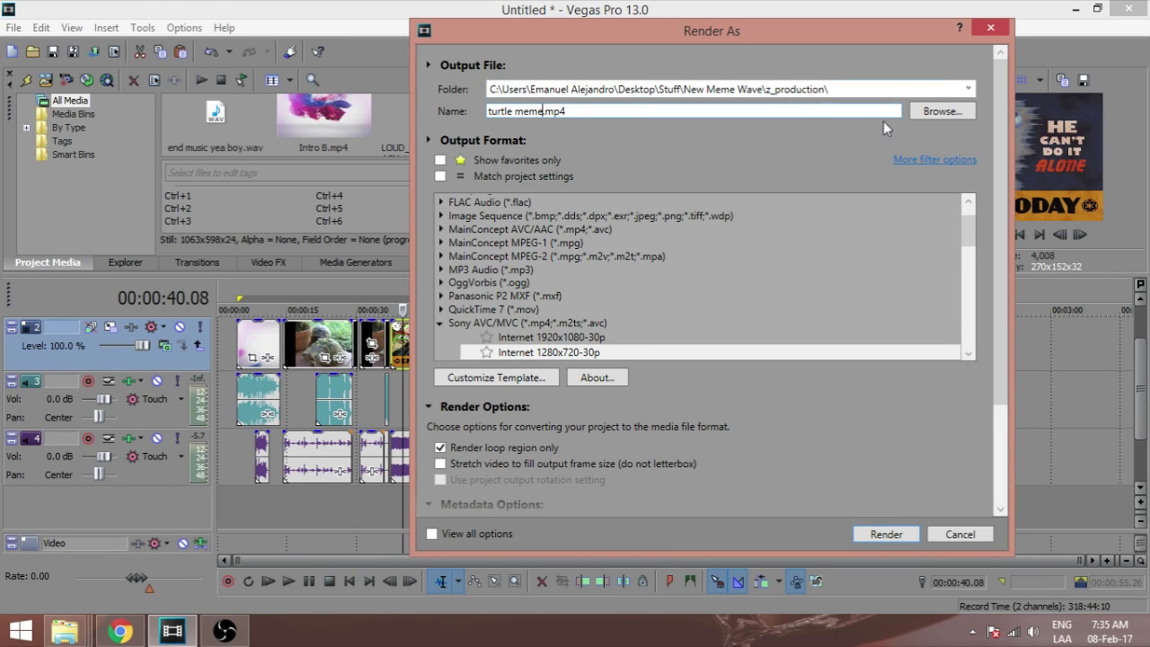
pyautogui.write('v1')
pyautogui.click(885, 534)
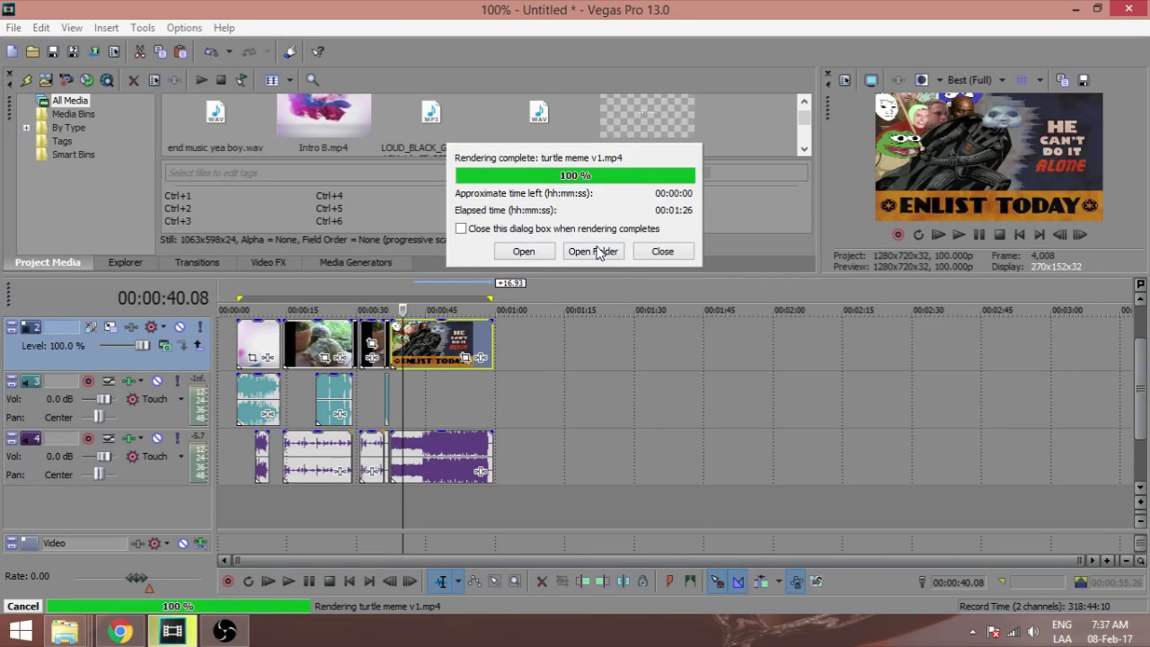
pyautogui.click(595, 251)
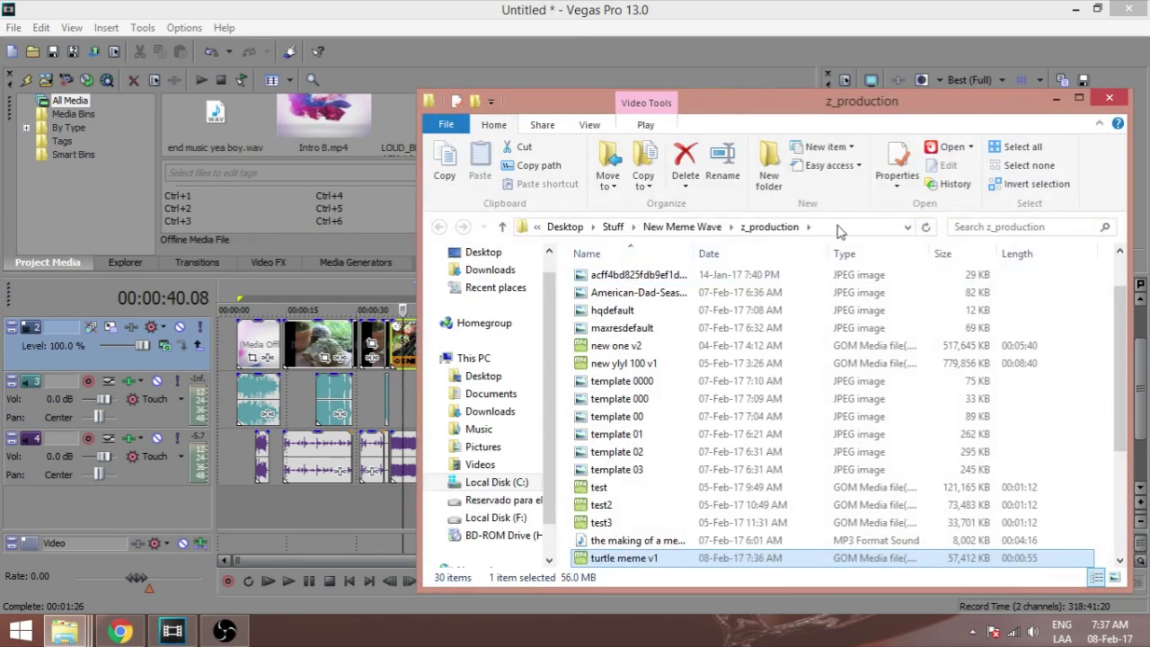
# Start a YouTube upload and point the file picker to the z_production folder, picking turtle meme v1.
pyautogui.click(837, 226)
pyautogui.hotkey('ctrl', 'c')
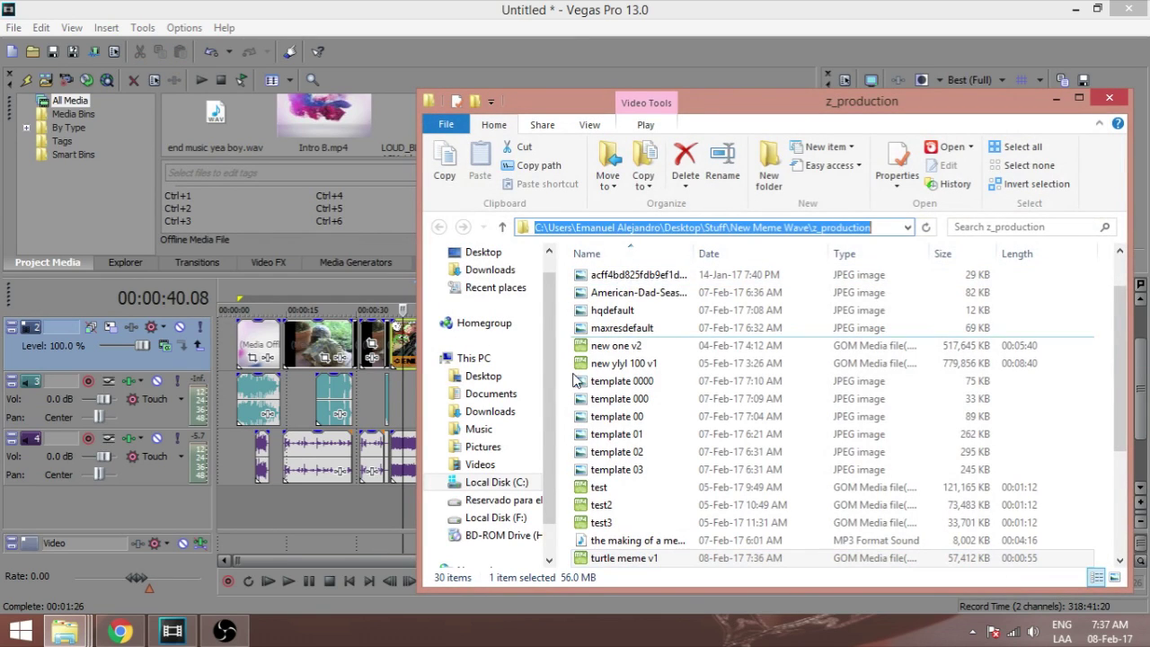
pyautogui.click(119, 630)
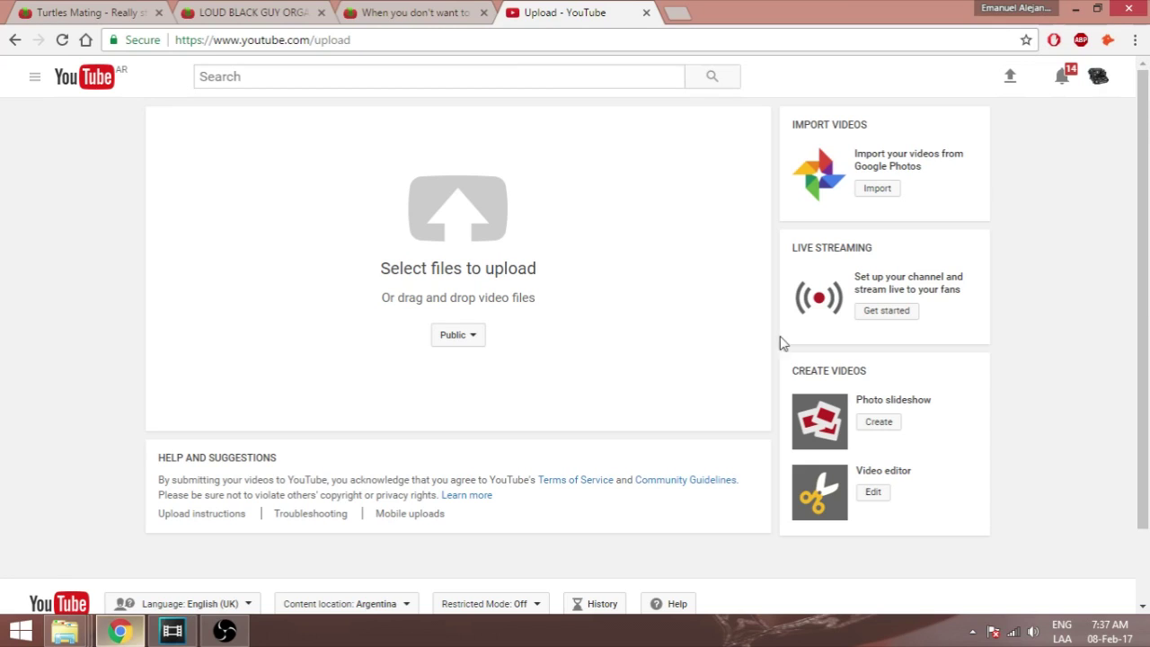
pyautogui.click(1011, 83)
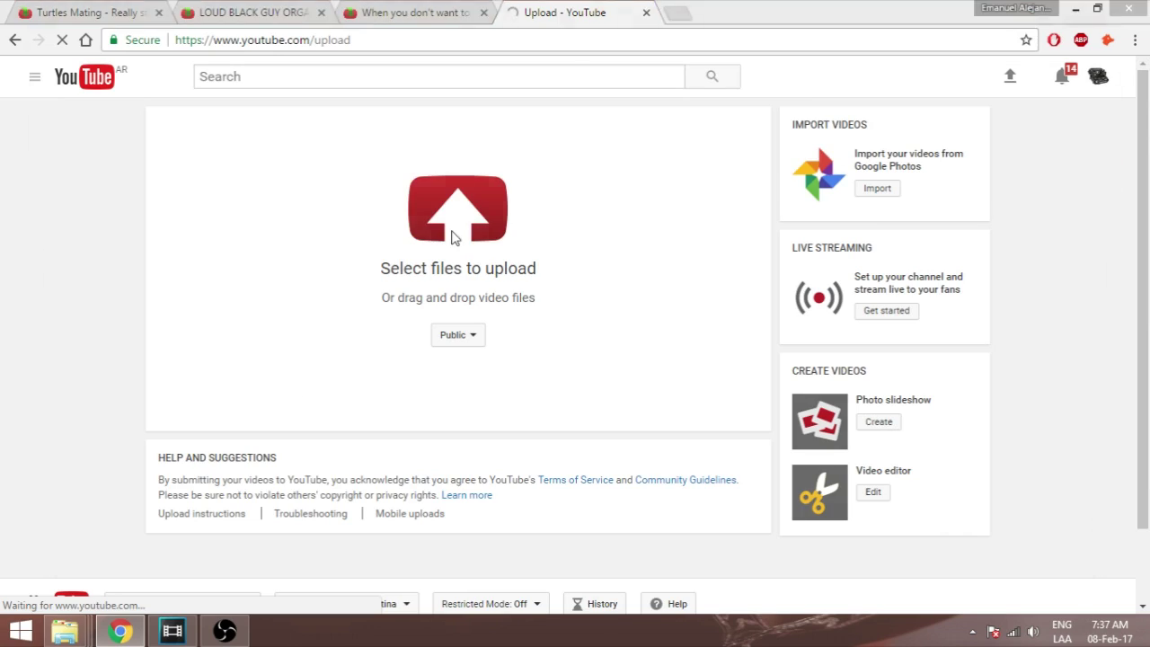
pyautogui.click(452, 237)
pyautogui.click(632, 39)
pyautogui.hotkey('ctrl', 'v')
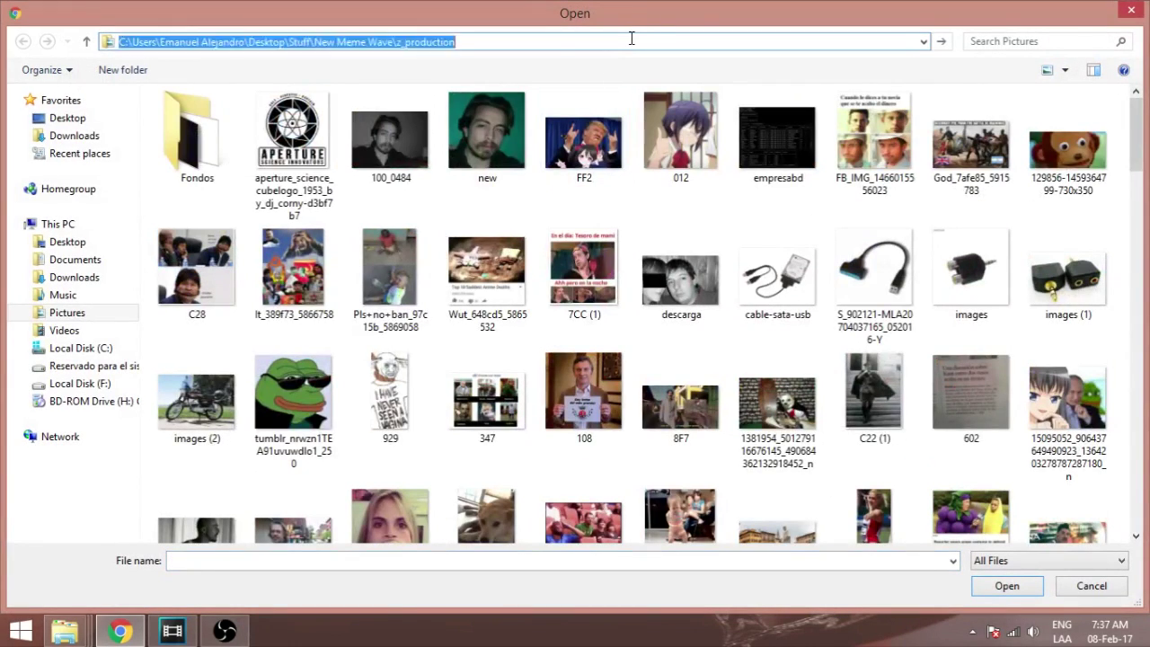
pyautogui.press('Return')
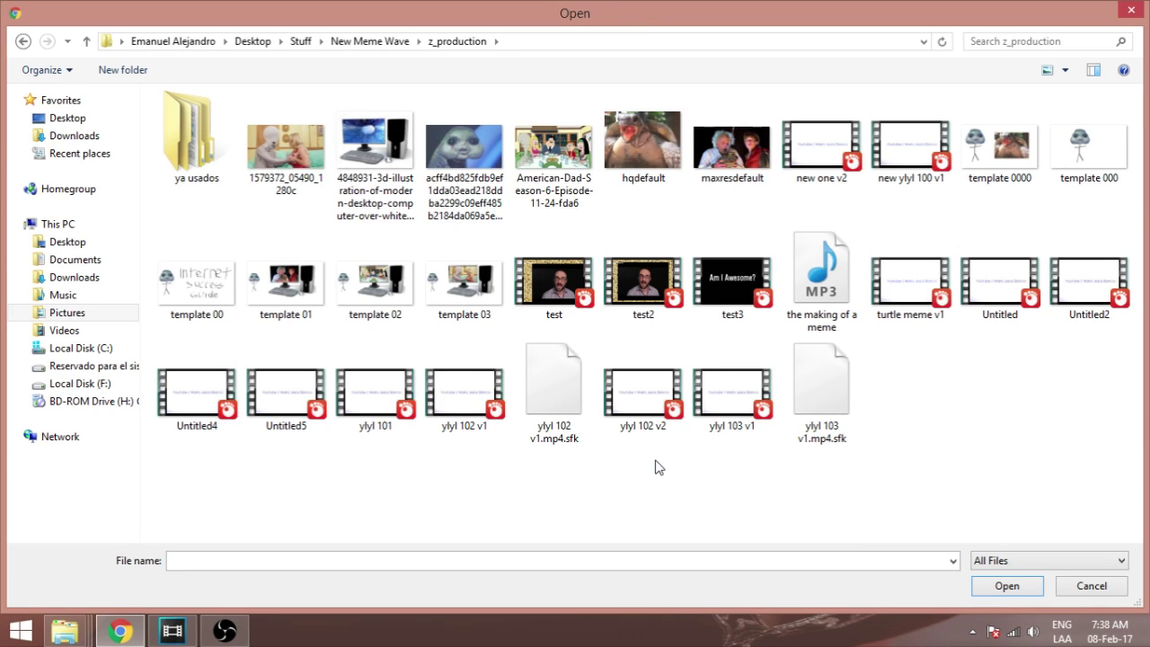
pyautogui.doubleClick(934, 290)
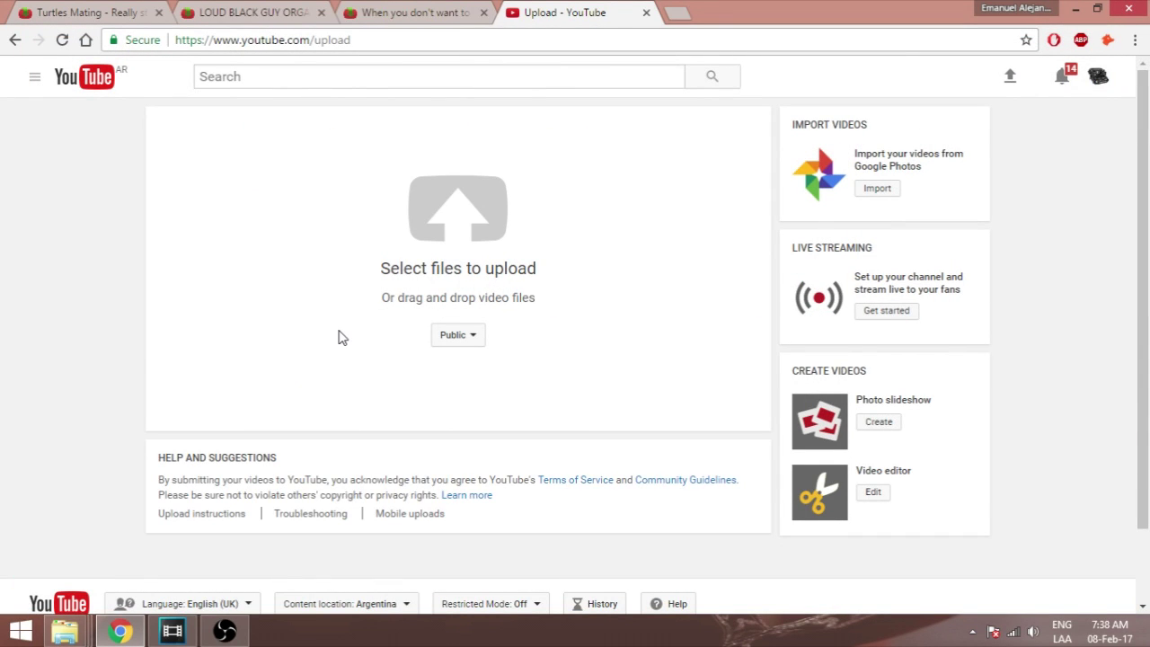
# Reopen YouTube's upload file picker and select turtle meme v1 to upload.
pyautogui.click(187, 634)
pyautogui.click(189, 636)
pyautogui.click(189, 636)
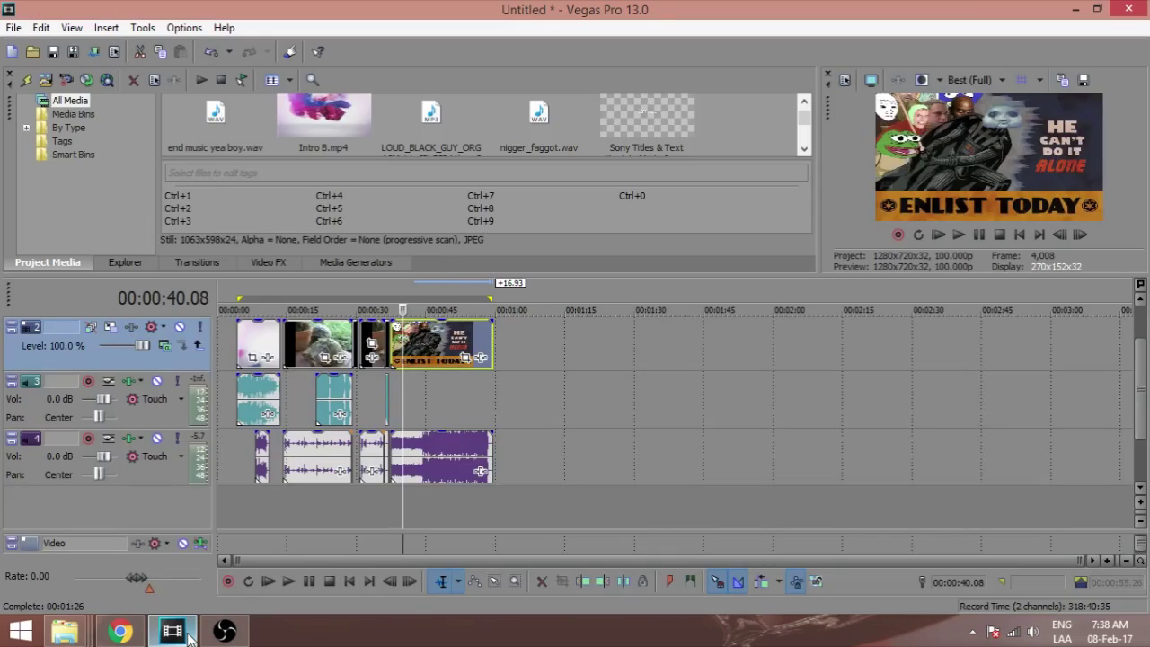
pyautogui.click(189, 636)
pyautogui.click(456, 221)
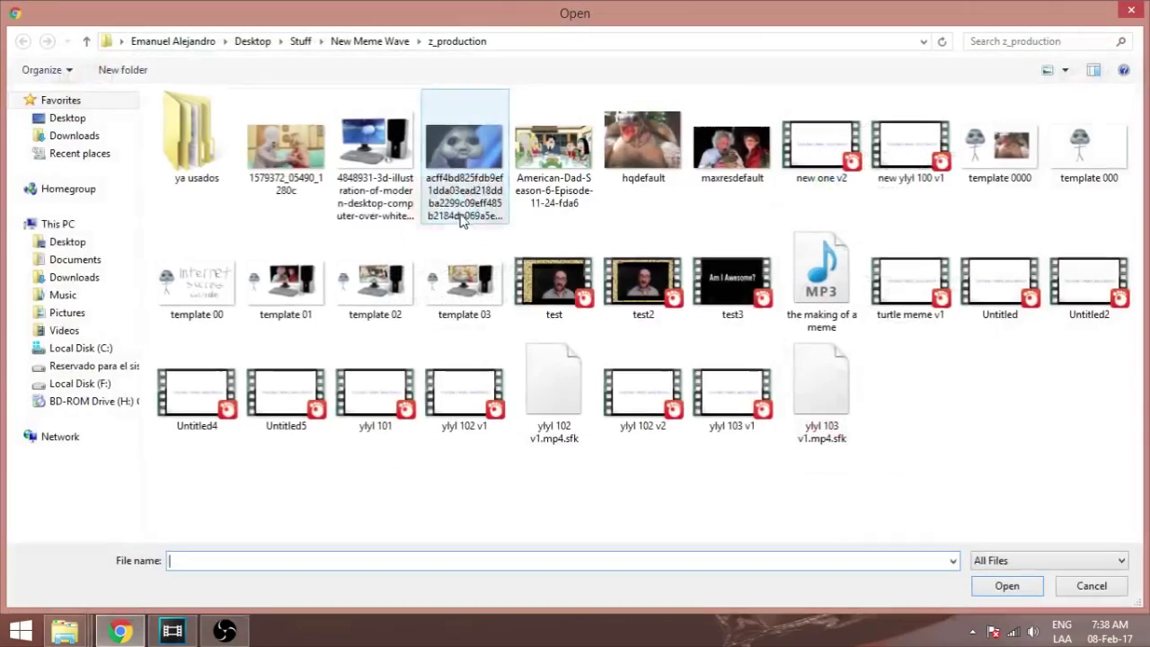
pyautogui.click(910, 283)
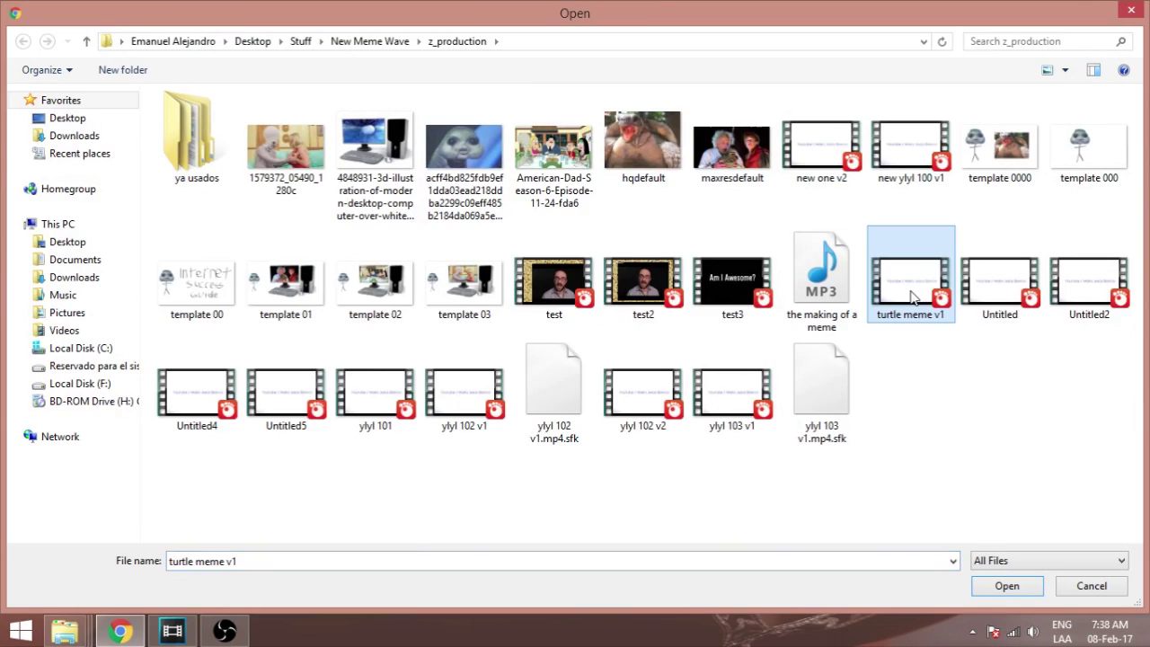
pyautogui.doubleClick(909, 283)
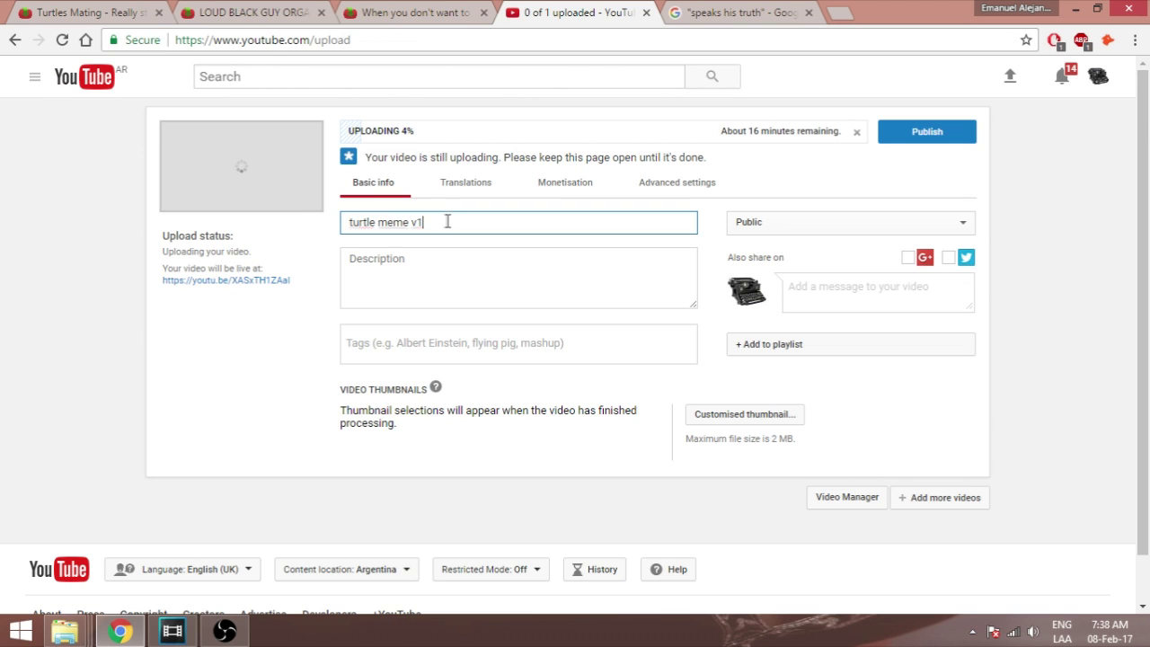
# Replace the old video title with the new 'Turtle Speaks…' title.
pyautogui.hotkey('ctrl', 'a')
pyautogui.write('speaks his truth')
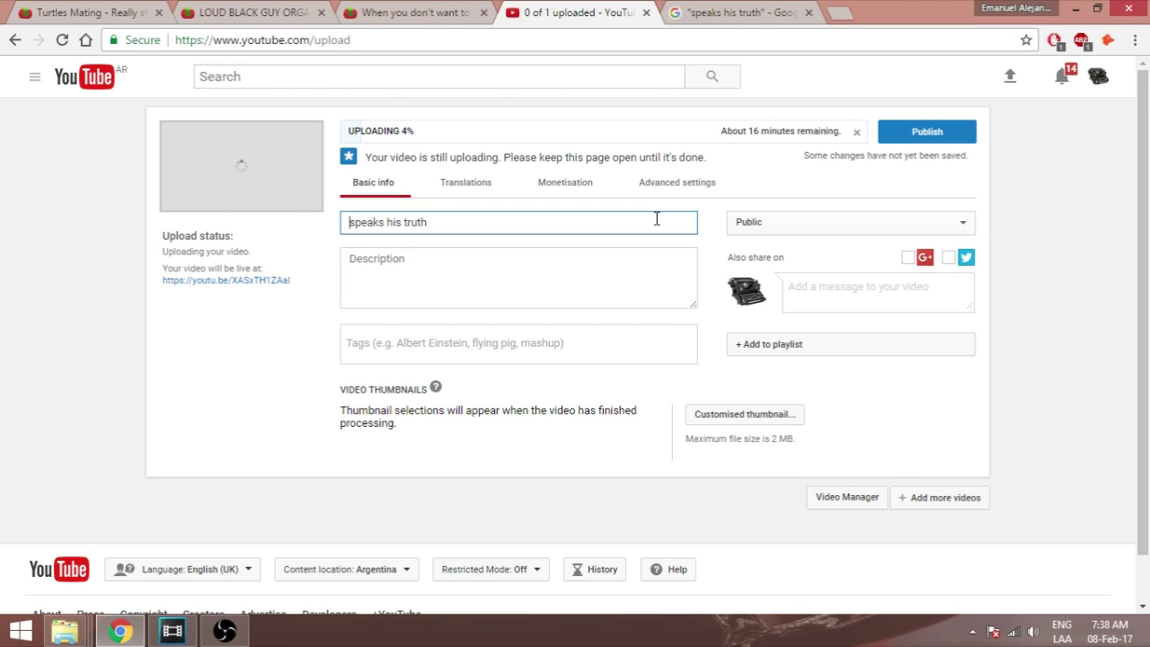
pyautogui.hotkey('ctrl', 'a')
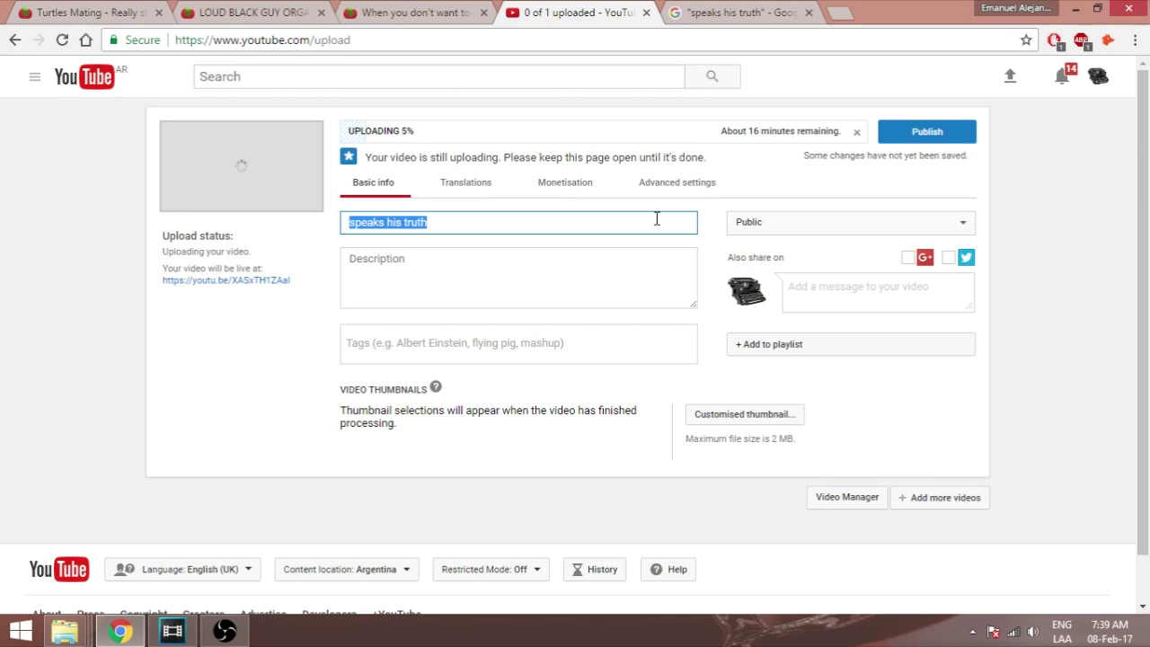
pyautogui.press('BackSpace')
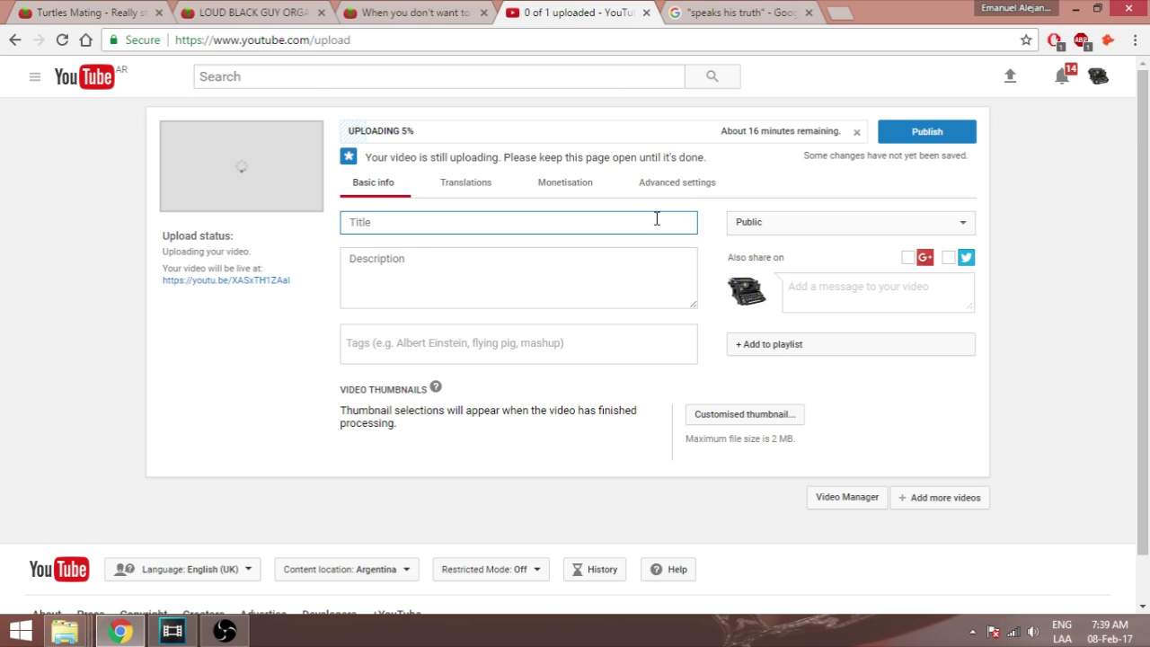
pyautogui.write('Turtle Speaks His Truth (')
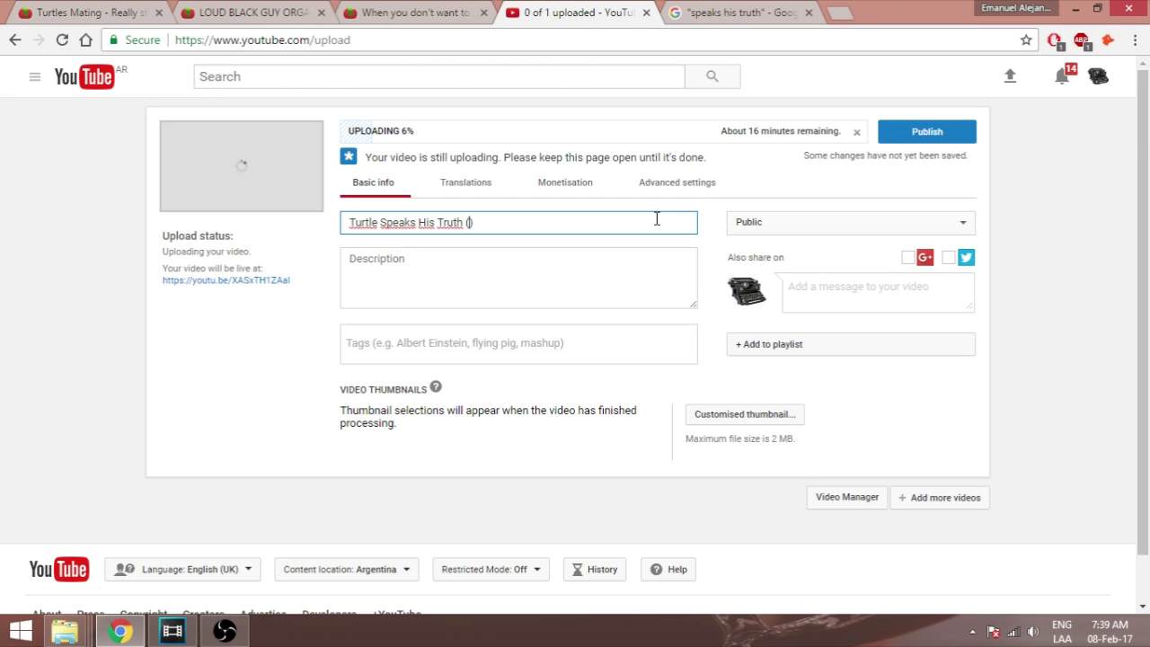
pyautogui.write('rank in the g')
pyautogui.write('ood gone sexual')
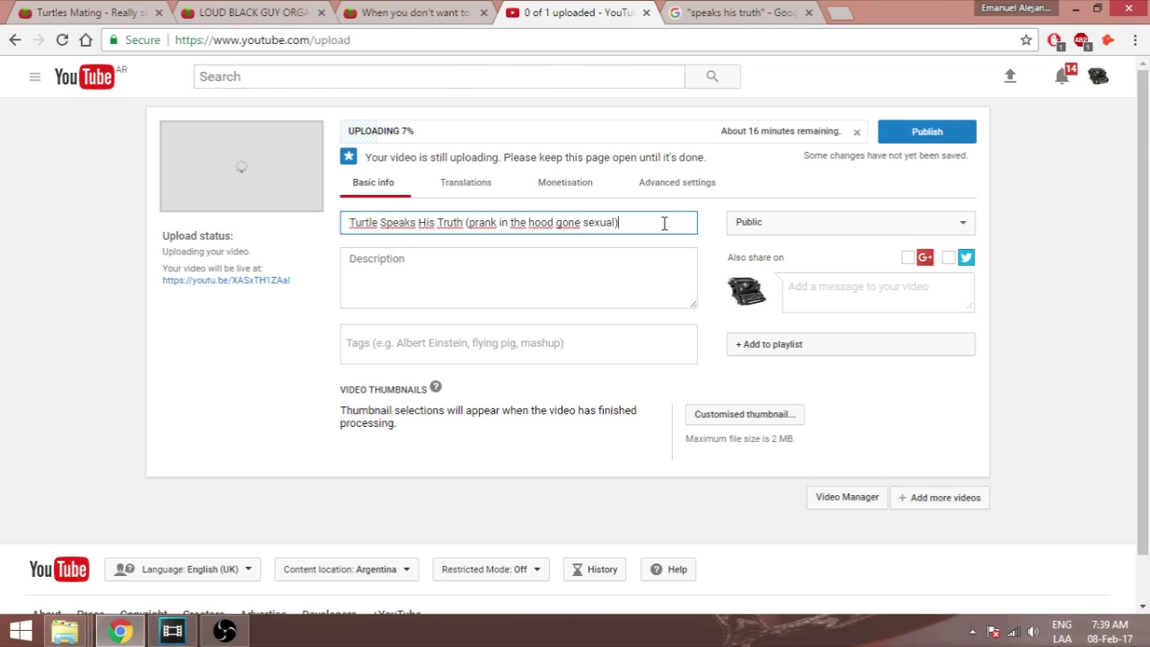
# Add the description 'Hello, a new short meme. Enjoy.' and the tags turtle and tortoise.
pyautogui.click(593, 270)
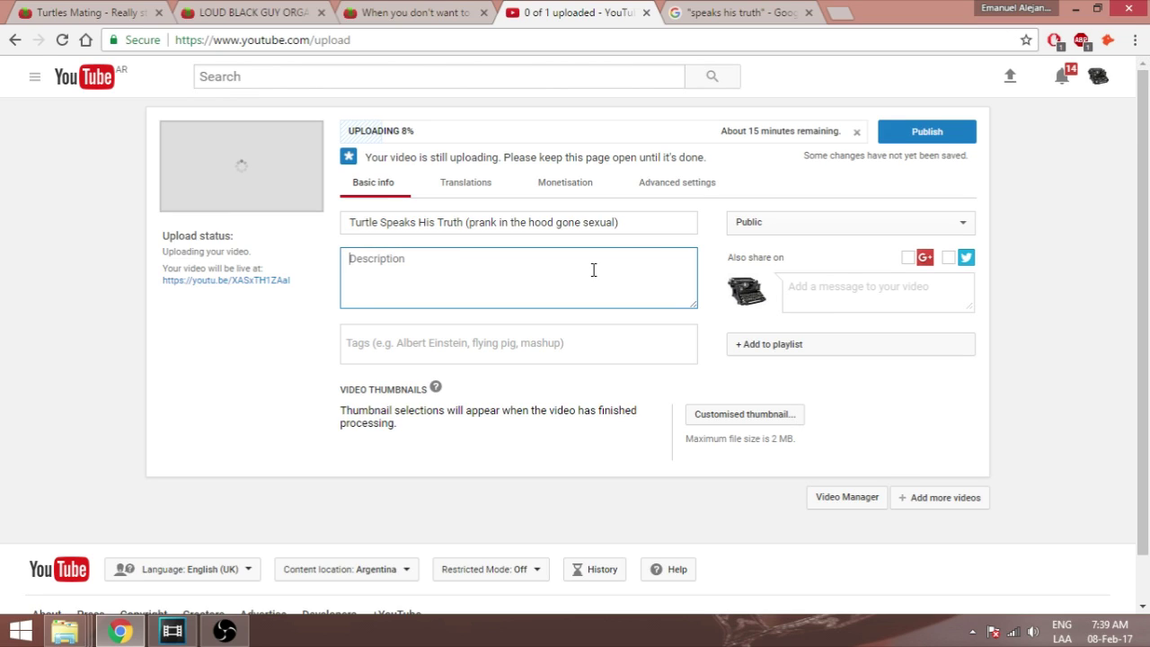
pyautogui.write('Hello, a new short meme. ')
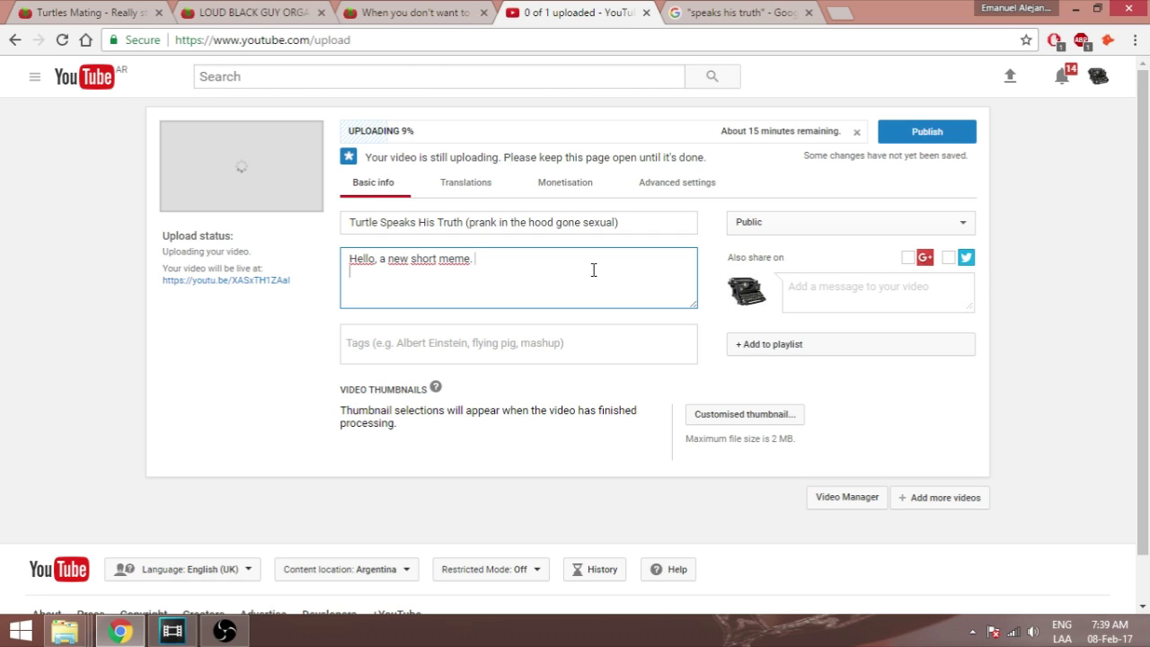
pyautogui.write('Enjoy.')
pyautogui.click(617, 349)
pyautogui.write('tru')
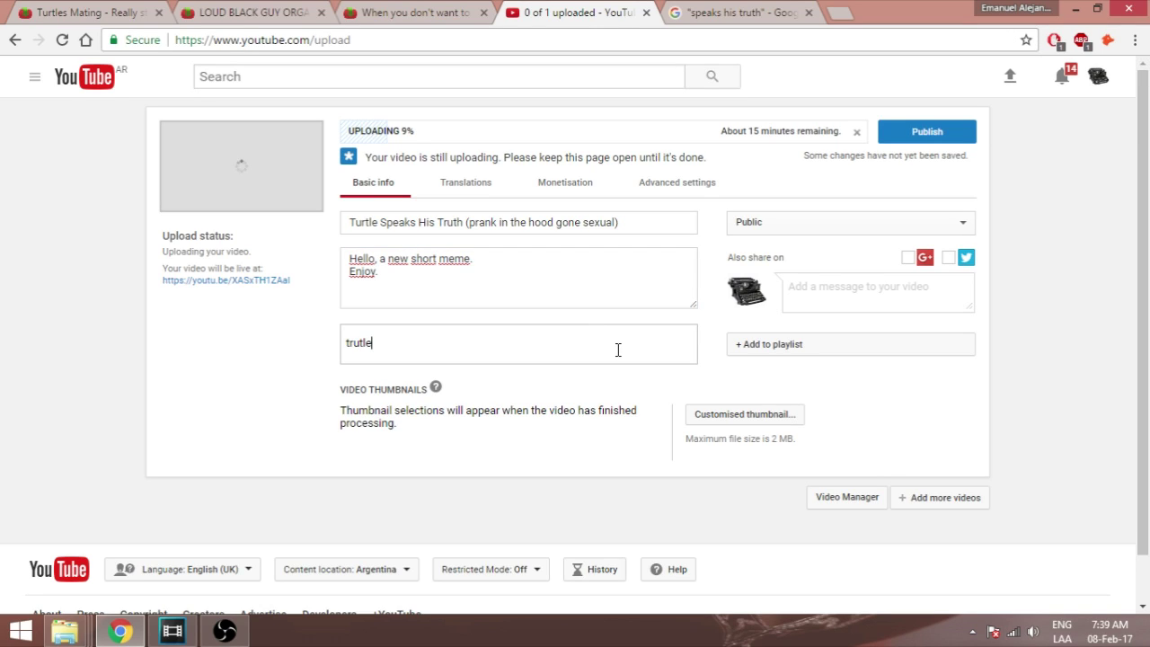
pyautogui.write('tle')
pyautogui.press('BackSpace')
pyautogui.press('BackSpace')
pyautogui.press('BackSpace')
pyautogui.press('BackSpace')
pyautogui.press('BackSpace')
pyautogui.write('urtle,tortoise,')
pyautogui.click(664, 185)
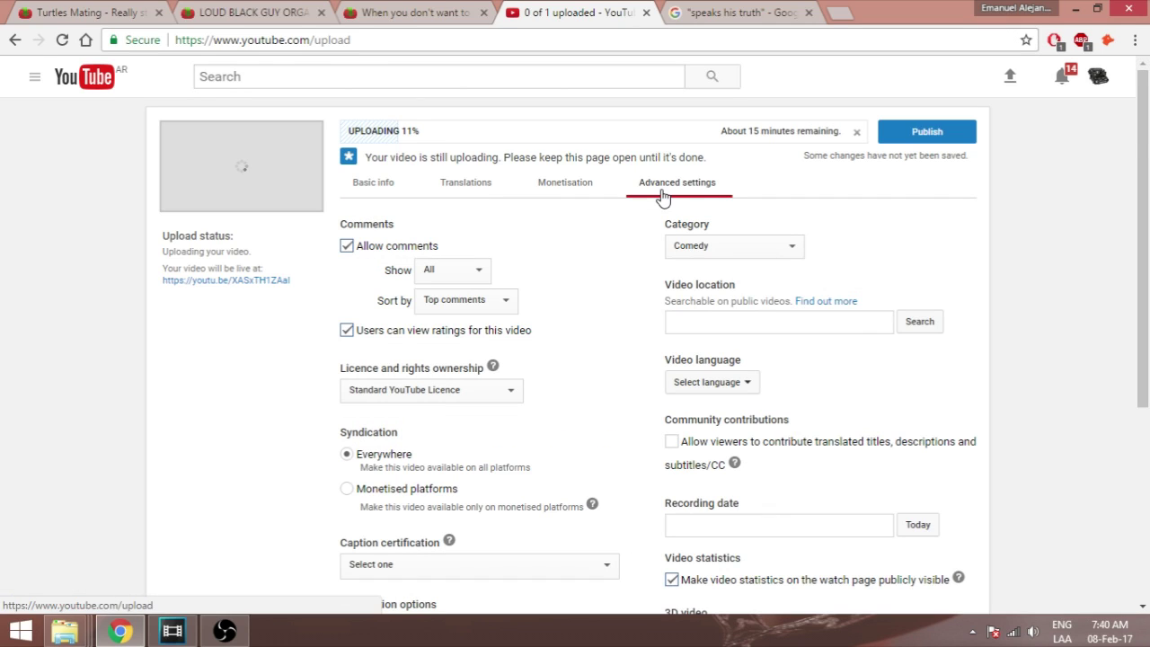
# Set comment sorting to Newest first and keep showing all comments.
pyautogui.click(461, 302)
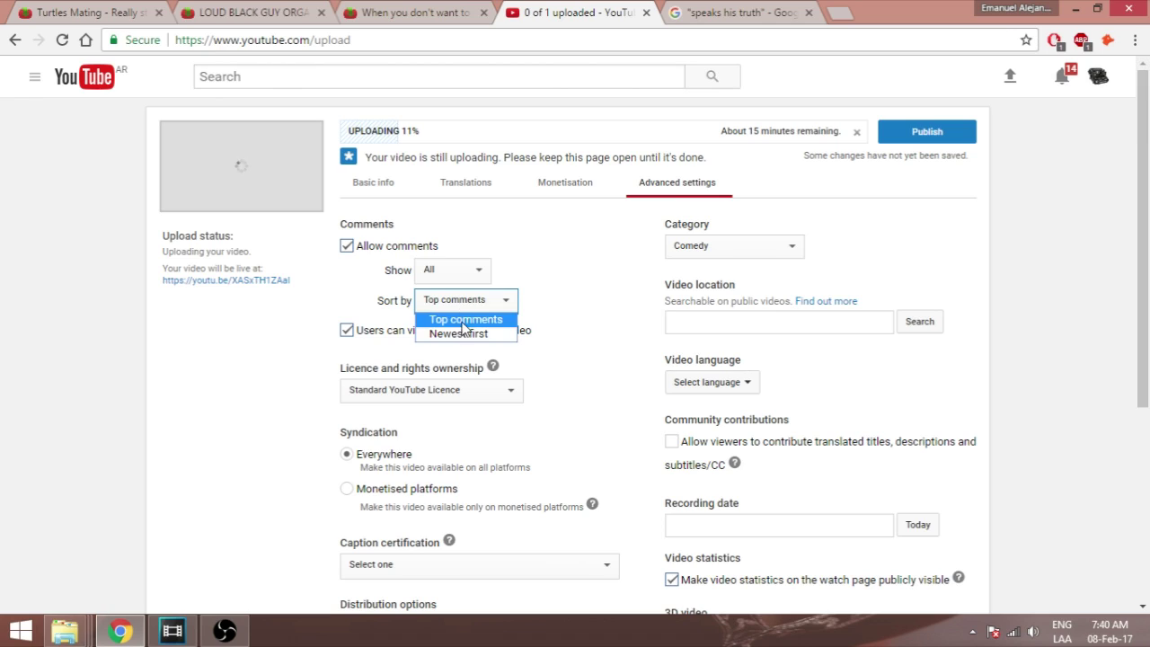
pyautogui.click(463, 333)
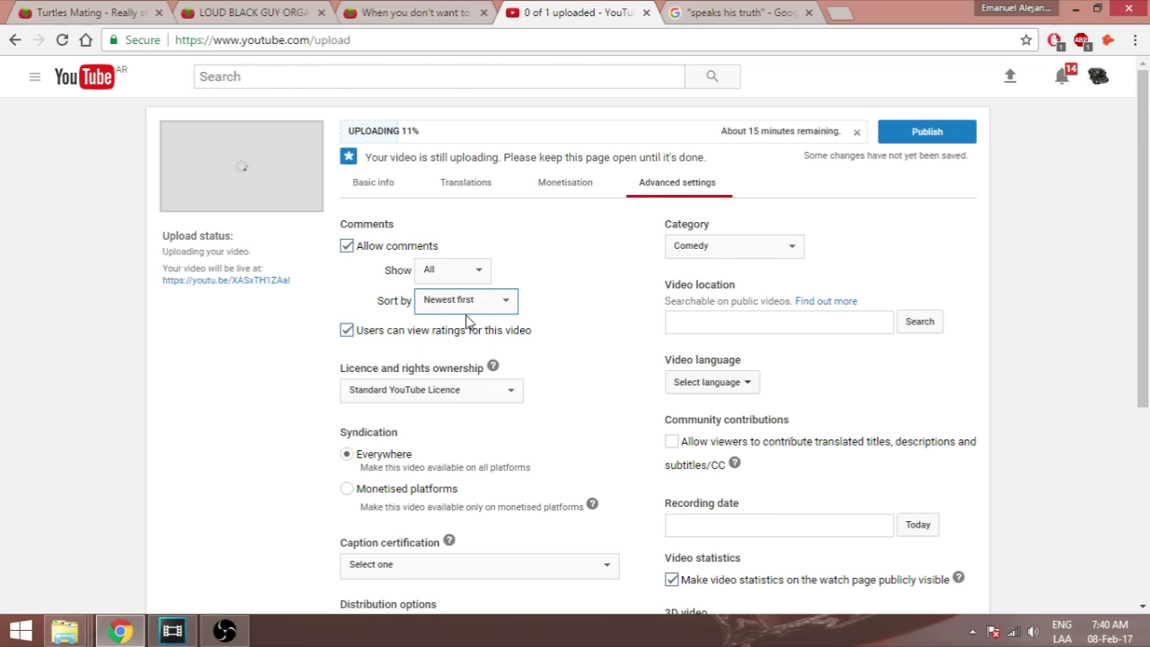
pyautogui.click(454, 273)
pyautogui.click(455, 275)
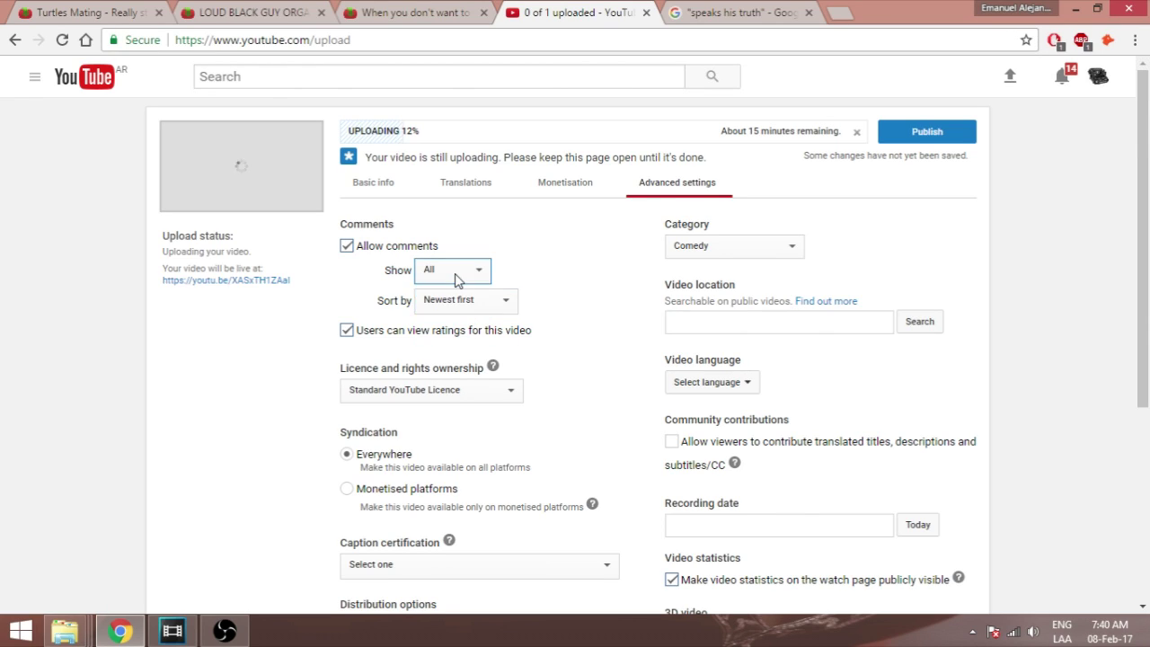
# Go back to the Basic info page with the title, description and tags.
pyautogui.scroll(-1, 564, 335)
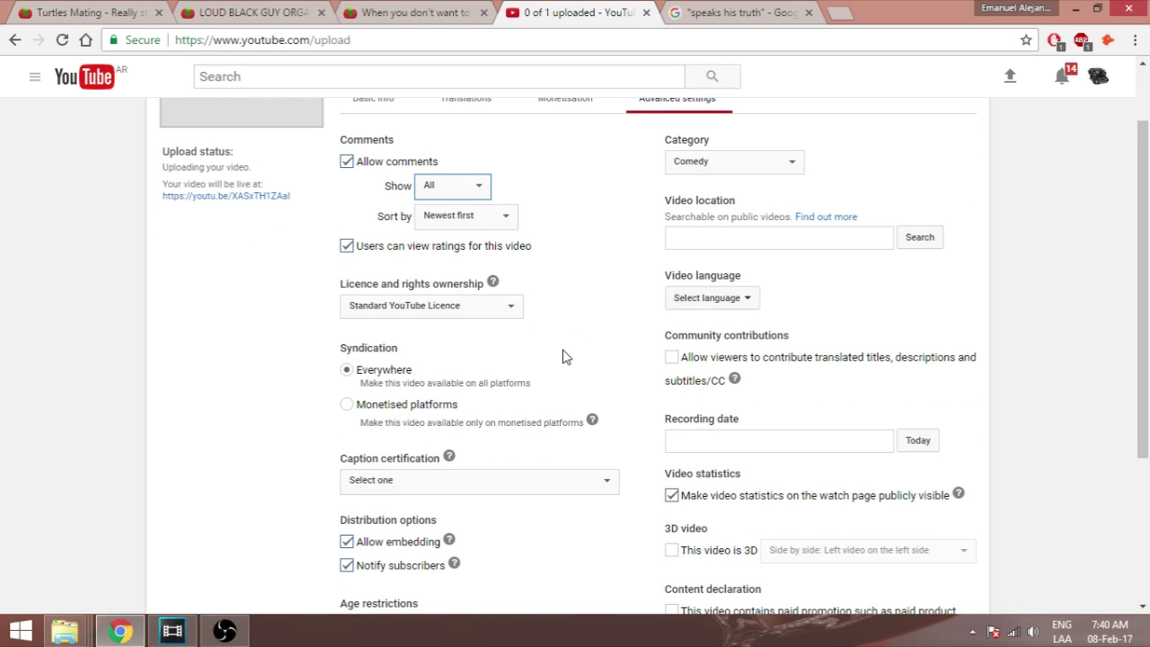
pyautogui.scroll(-1, 565, 355)
pyautogui.scroll(2, 564, 355)
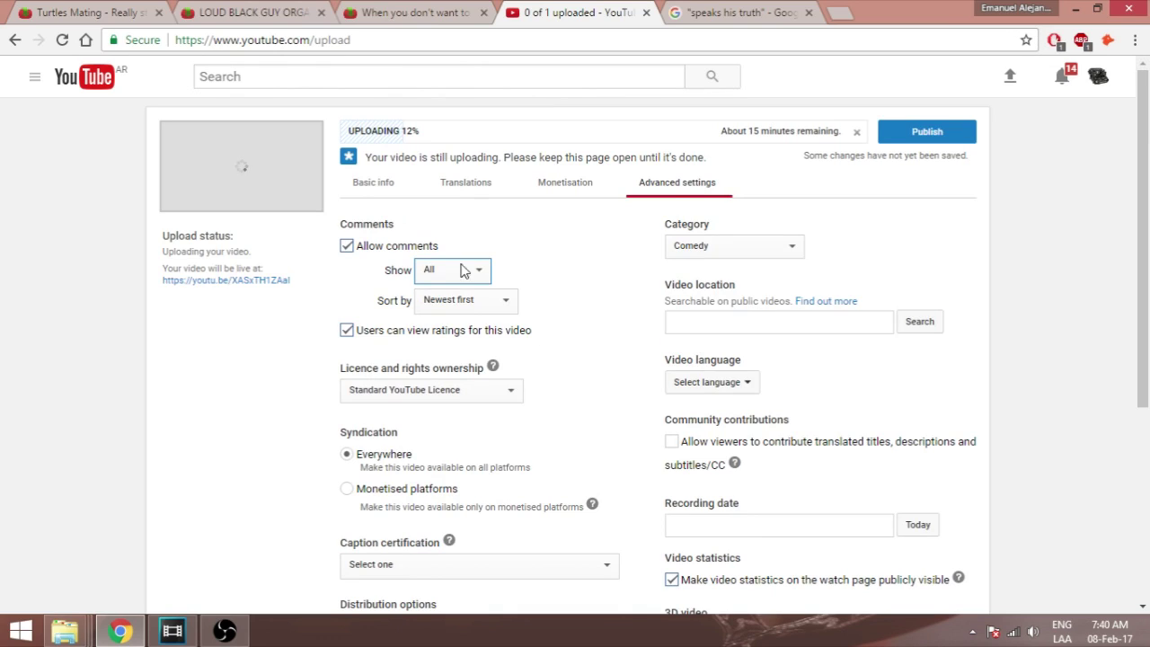
pyautogui.click(354, 184)
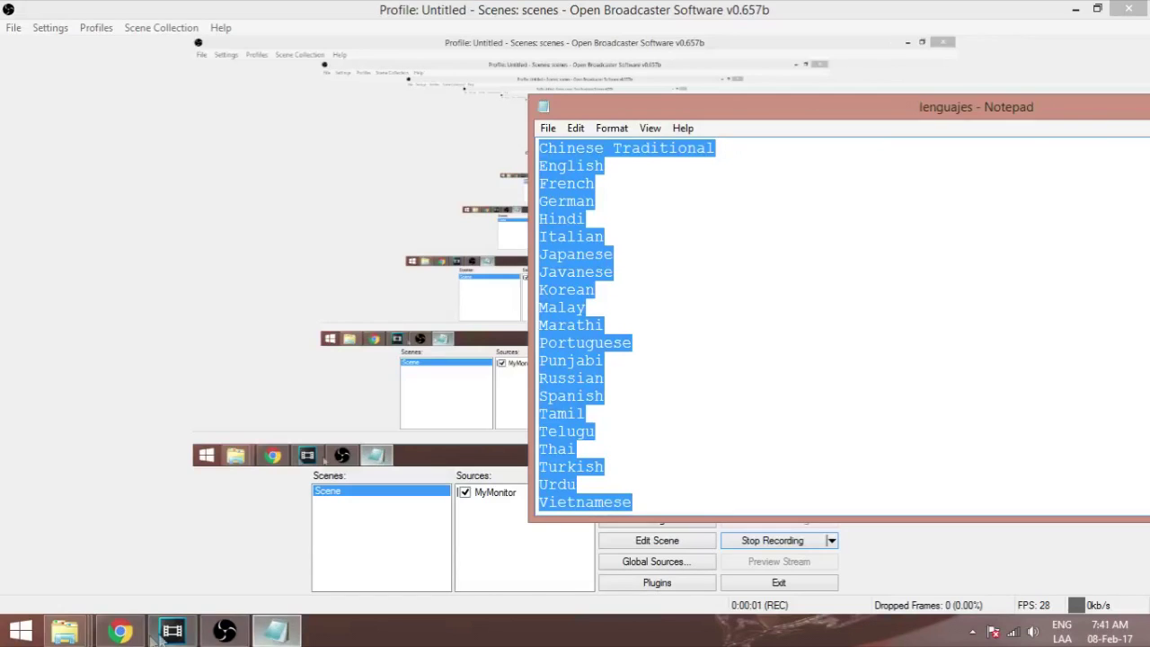
pyautogui.click(135, 631)
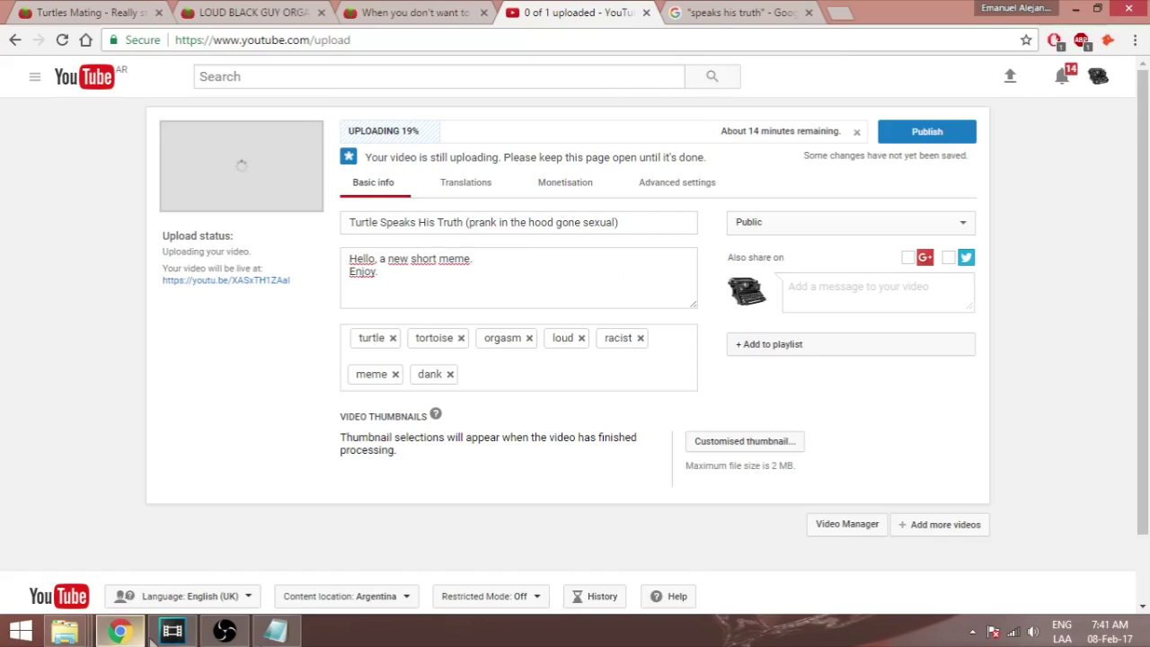
# Open the Translations section and move the Notepad language list to the right edge.
pyautogui.click(275, 631)
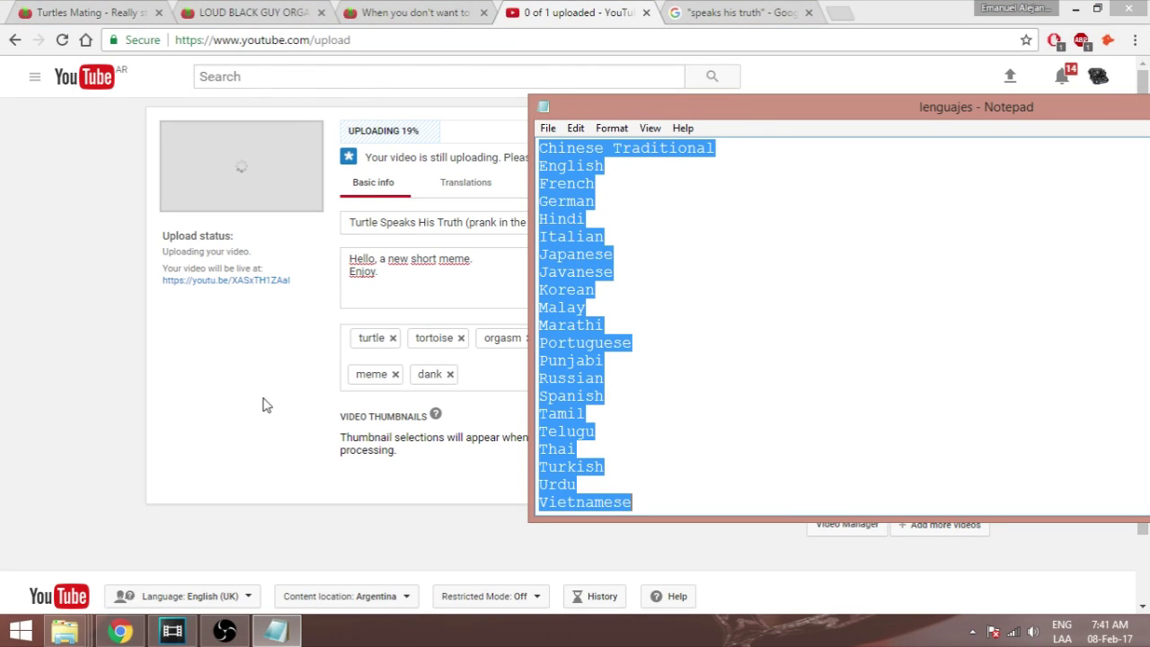
pyautogui.click(467, 187)
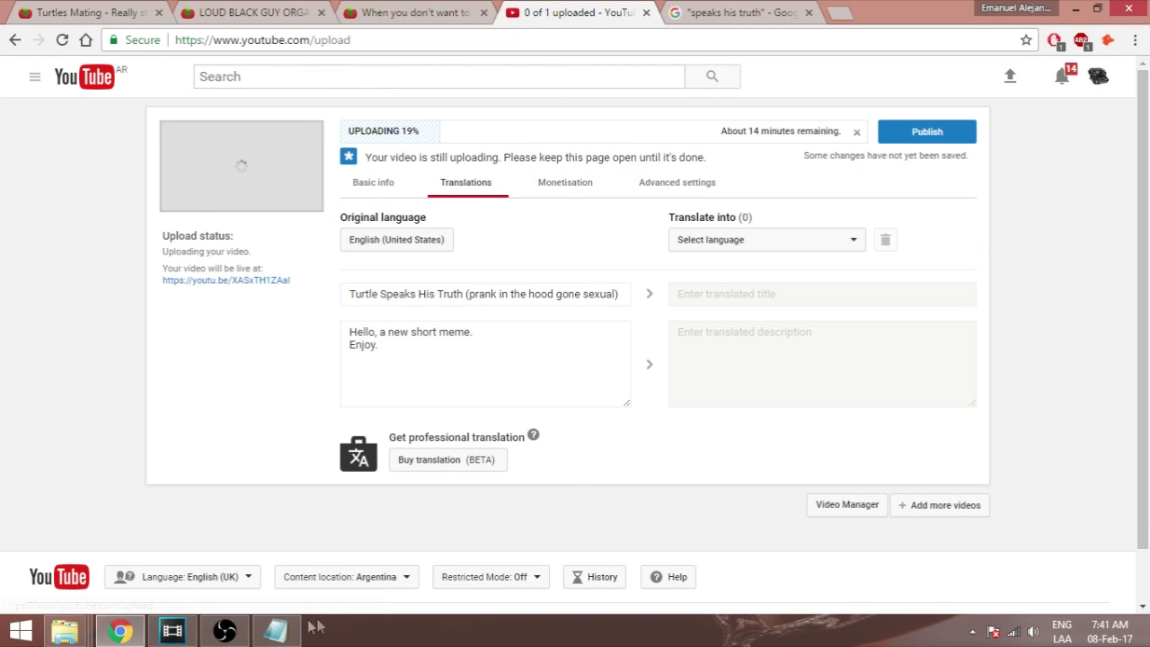
pyautogui.click(275, 631)
pyautogui.moveTo(686, 119); pyautogui.dragTo(1066, 163)
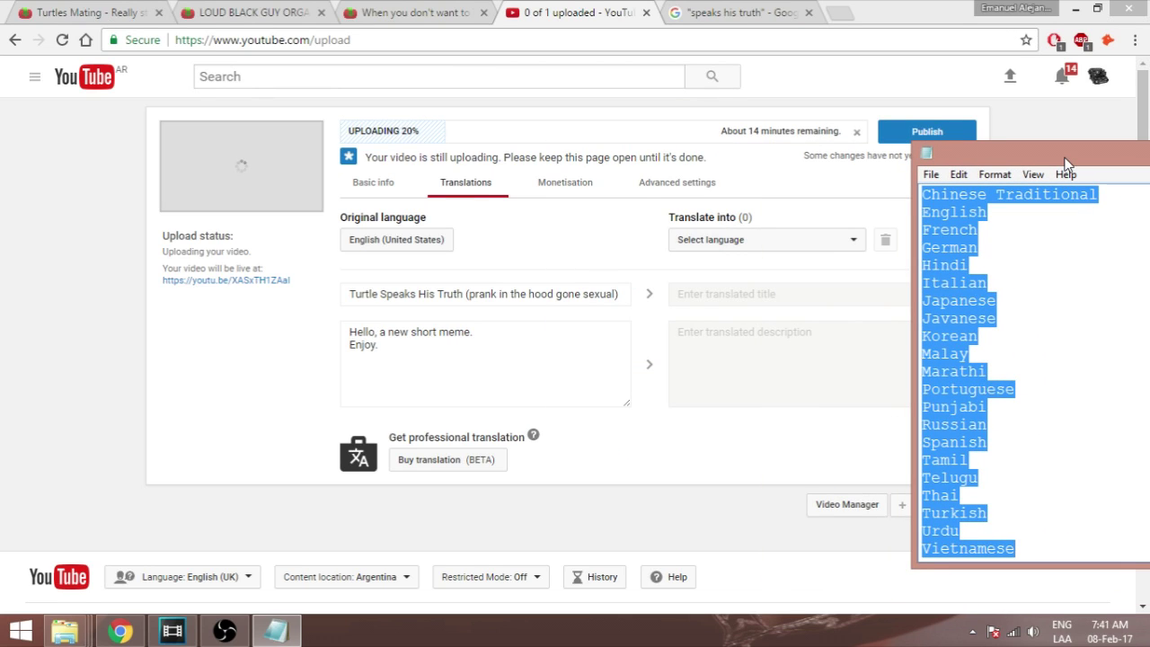
# Add Chinese as a translation language by searching 'chi'.
pyautogui.click(765, 241)
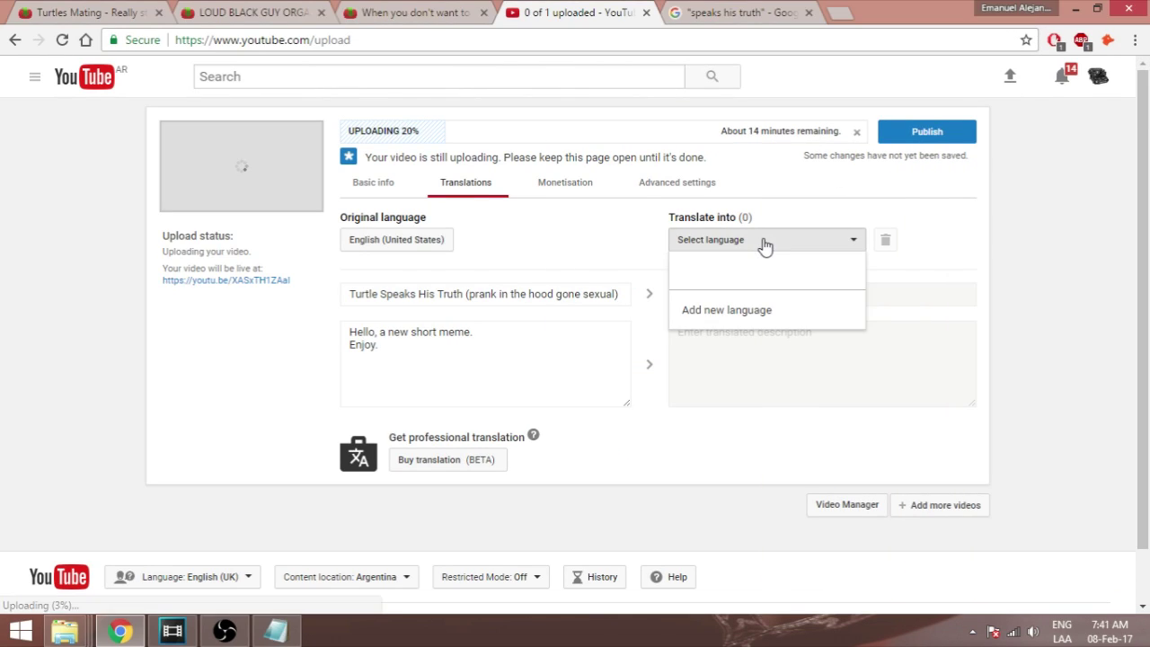
pyautogui.click(760, 315)
pyautogui.click(498, 322)
pyautogui.click(476, 407)
pyautogui.write('chin')
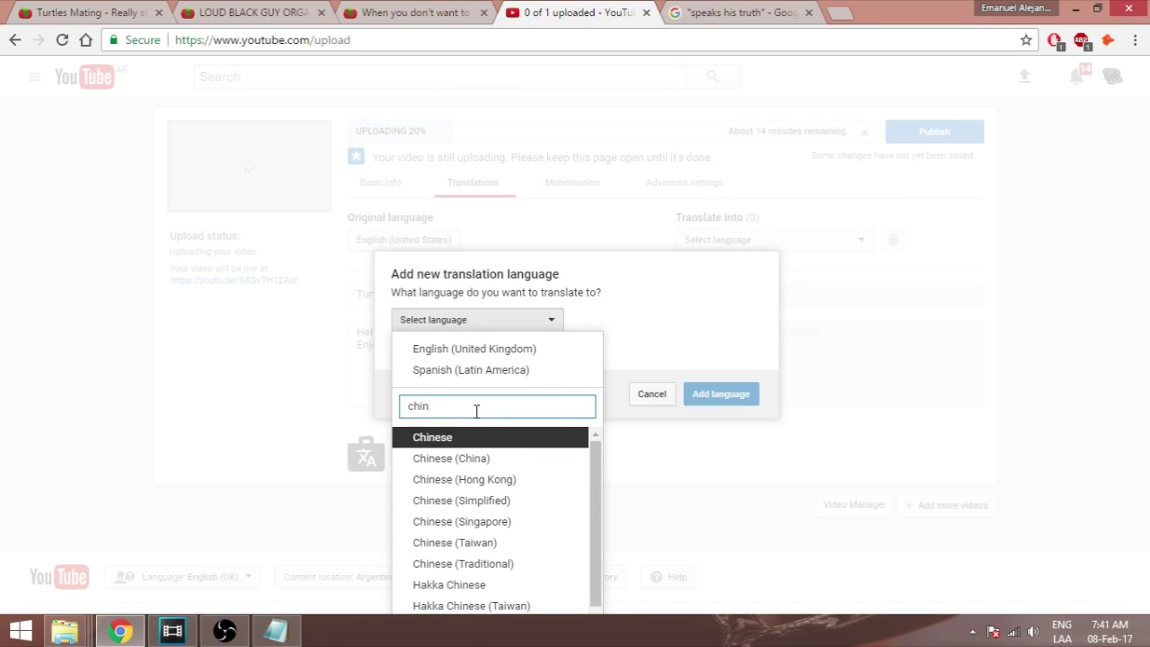
pyautogui.click(495, 438)
pyautogui.click(723, 393)
# Add Arabic as a translation language by searching 'ara'.
pyautogui.click(708, 244)
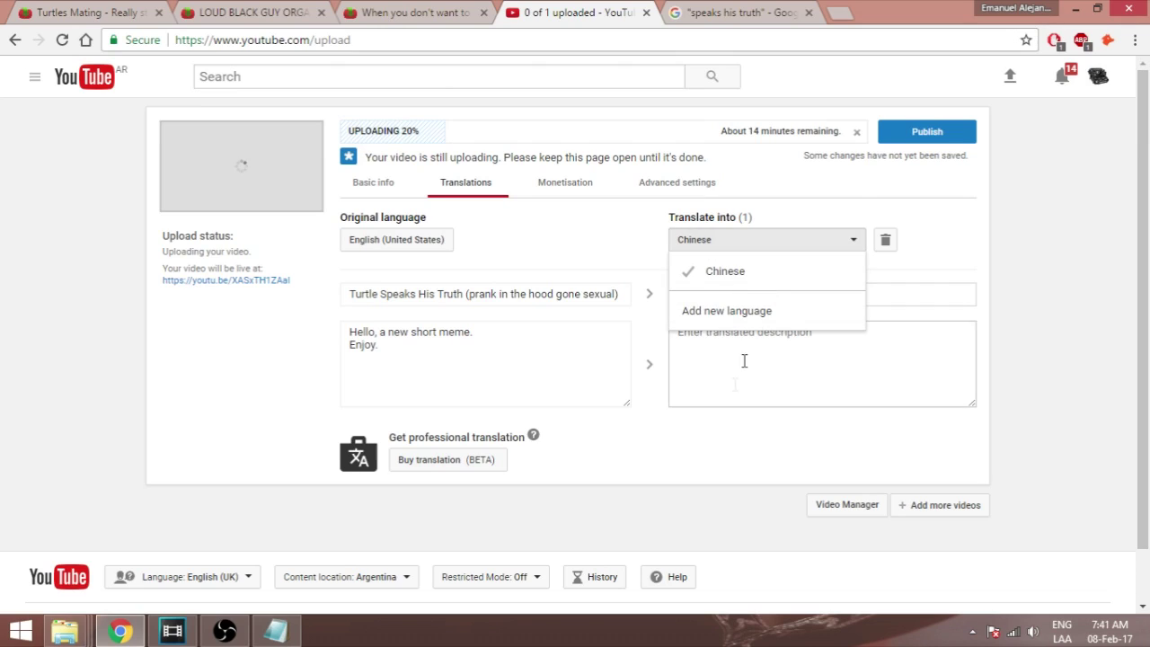
pyautogui.click(738, 323)
pyautogui.click(488, 325)
pyautogui.click(490, 399)
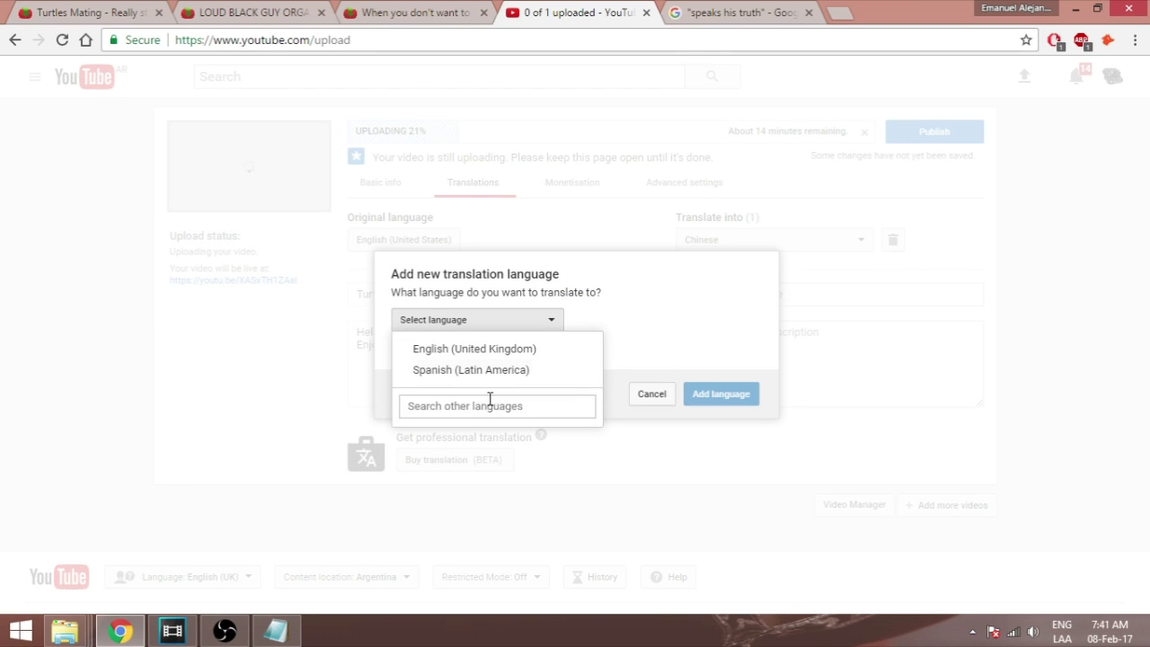
pyautogui.write('arab')
pyautogui.click(493, 438)
pyautogui.click(725, 397)
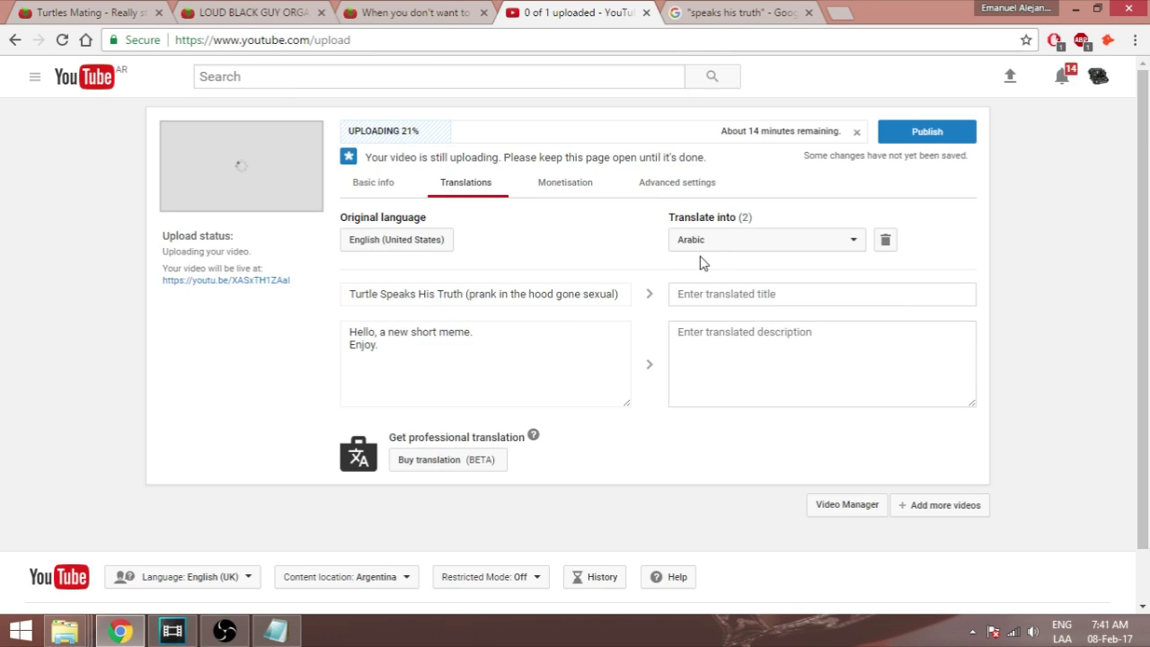
# Add English as a translation language by searching 'engl'.
pyautogui.click(699, 250)
pyautogui.click(727, 334)
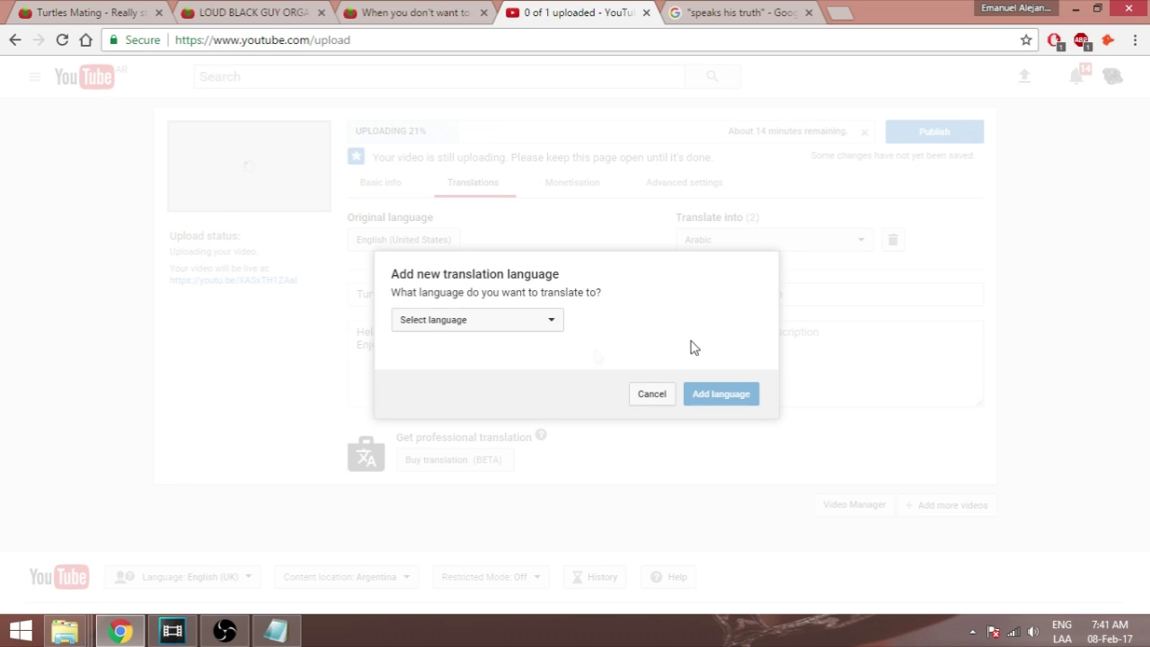
pyautogui.click(471, 324)
pyautogui.write('engl')
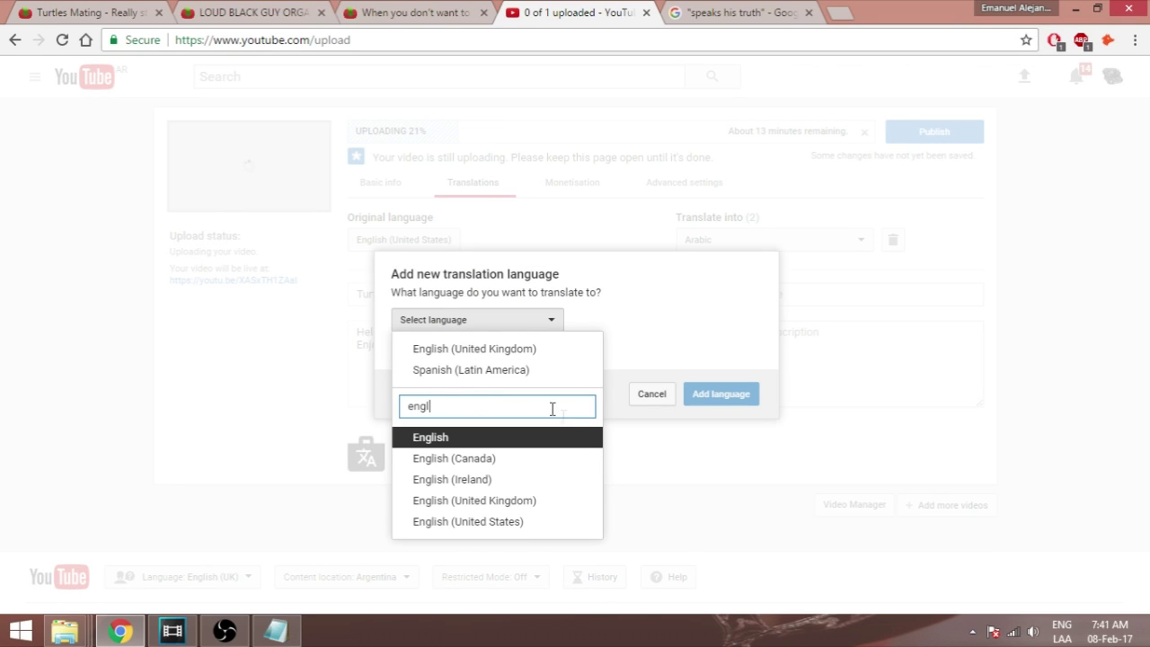
pyautogui.click(581, 438)
pyautogui.click(718, 397)
# Switch between the English and Chinese translations, then delete the Chinese one.
pyautogui.click(688, 248)
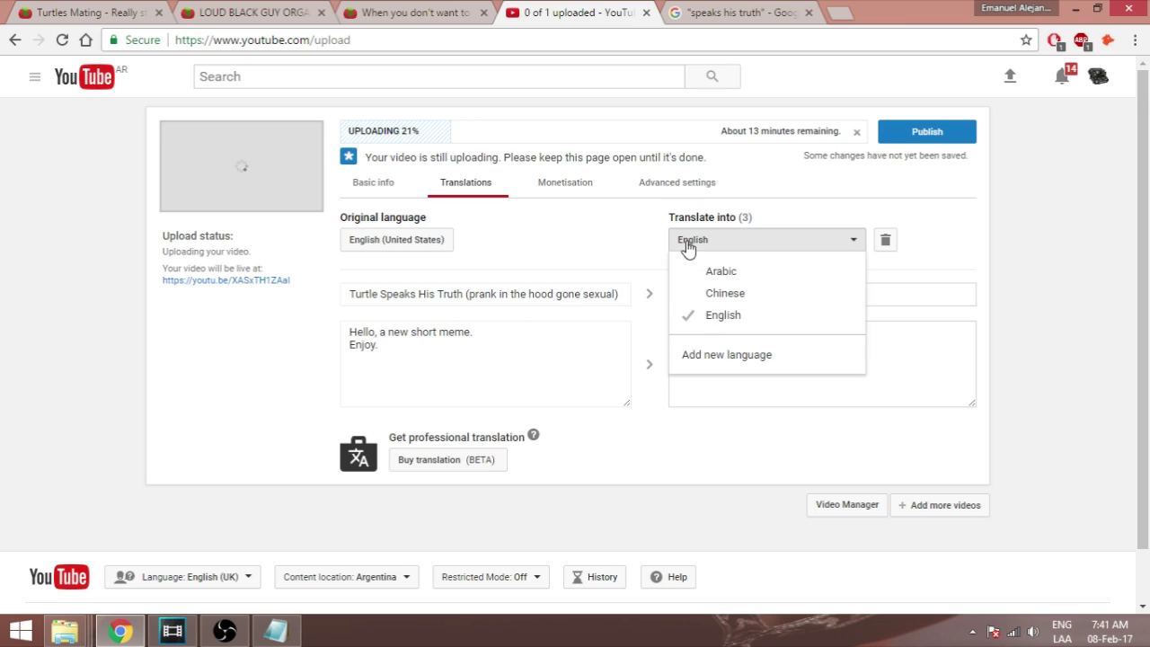
pyautogui.click(740, 315)
pyautogui.click(742, 249)
pyautogui.click(755, 292)
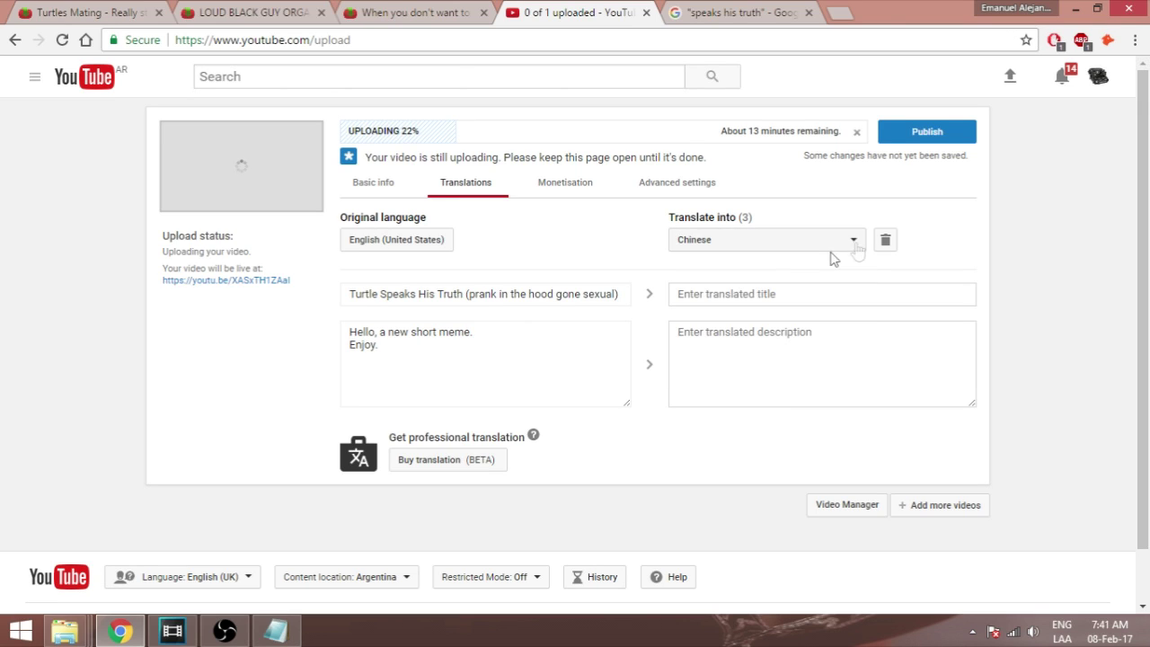
pyautogui.click(885, 240)
# Add Chinese (Simplified) as a translation language by searching 'chine'.
pyautogui.click(760, 246)
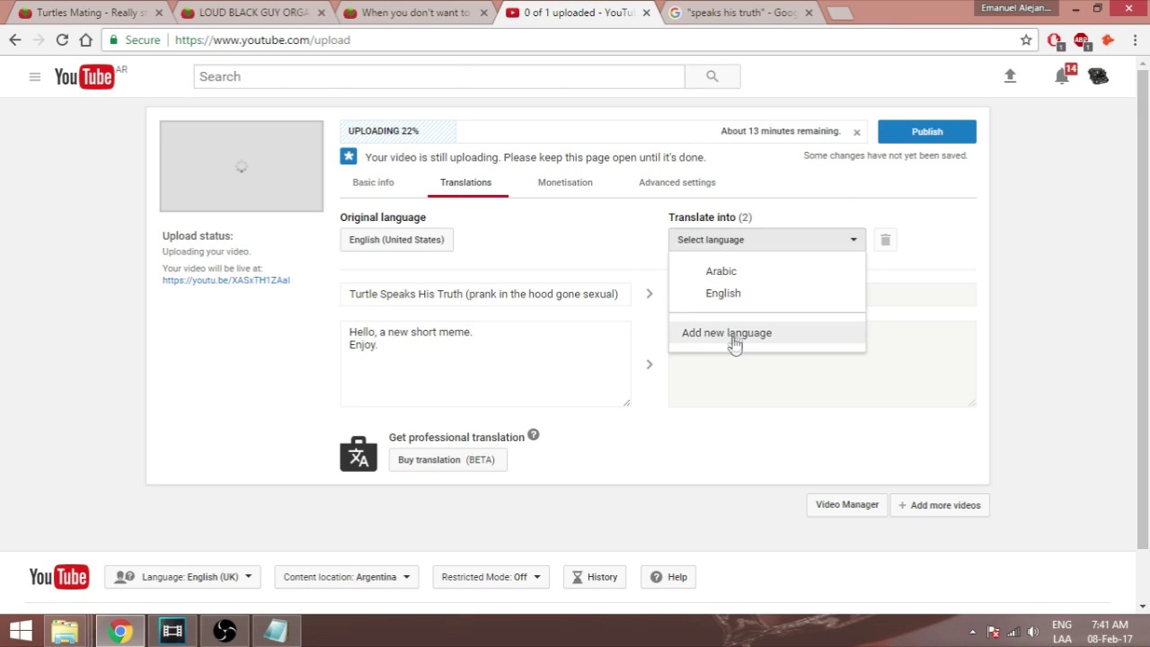
pyautogui.click(732, 334)
pyautogui.click(506, 318)
pyautogui.click(517, 404)
pyautogui.write('chine')
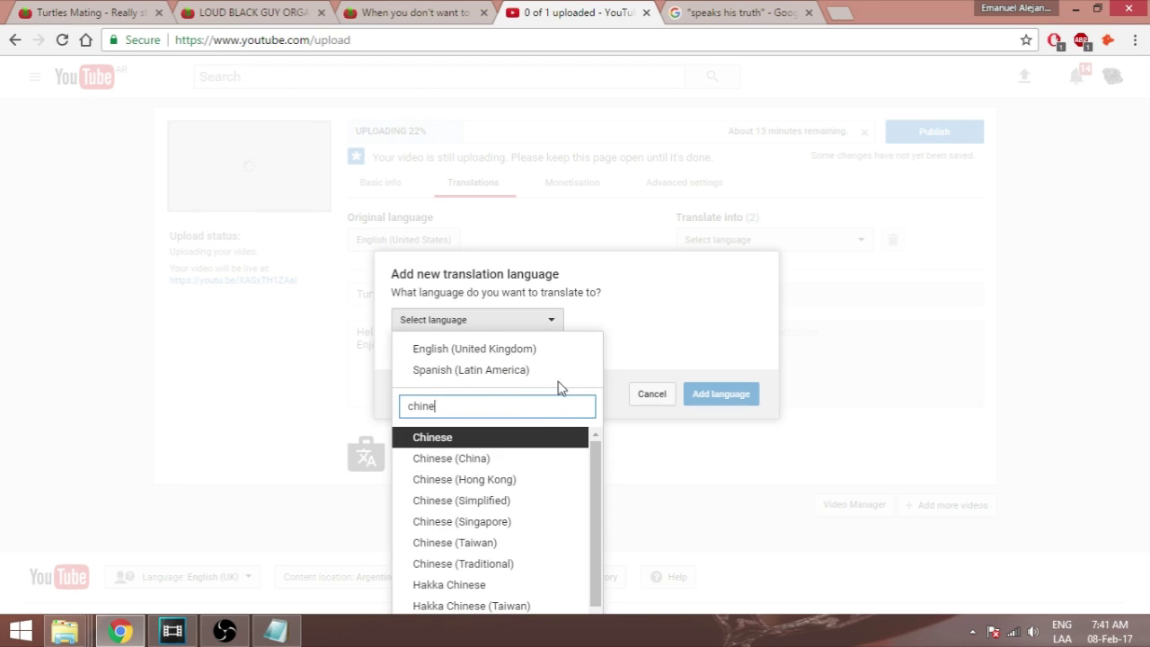
pyautogui.click(564, 500)
pyautogui.click(724, 396)
# Add Chinese (Traditional) as a translation language by searching 'chi'.
pyautogui.click(728, 239)
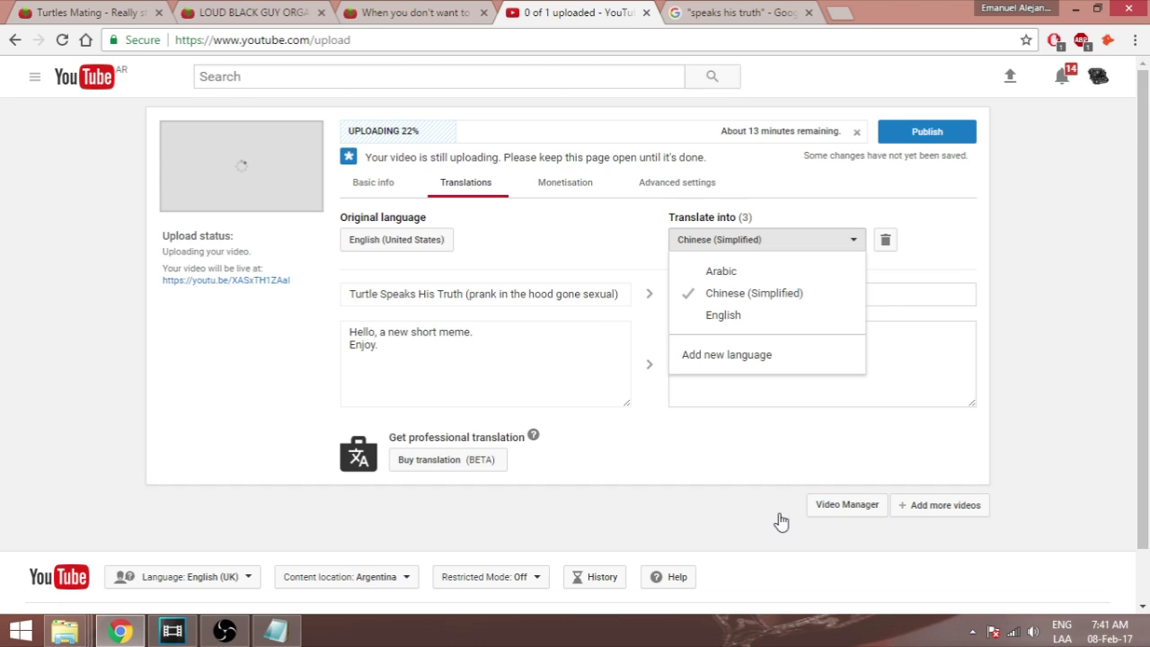
pyautogui.click(728, 357)
pyautogui.click(513, 322)
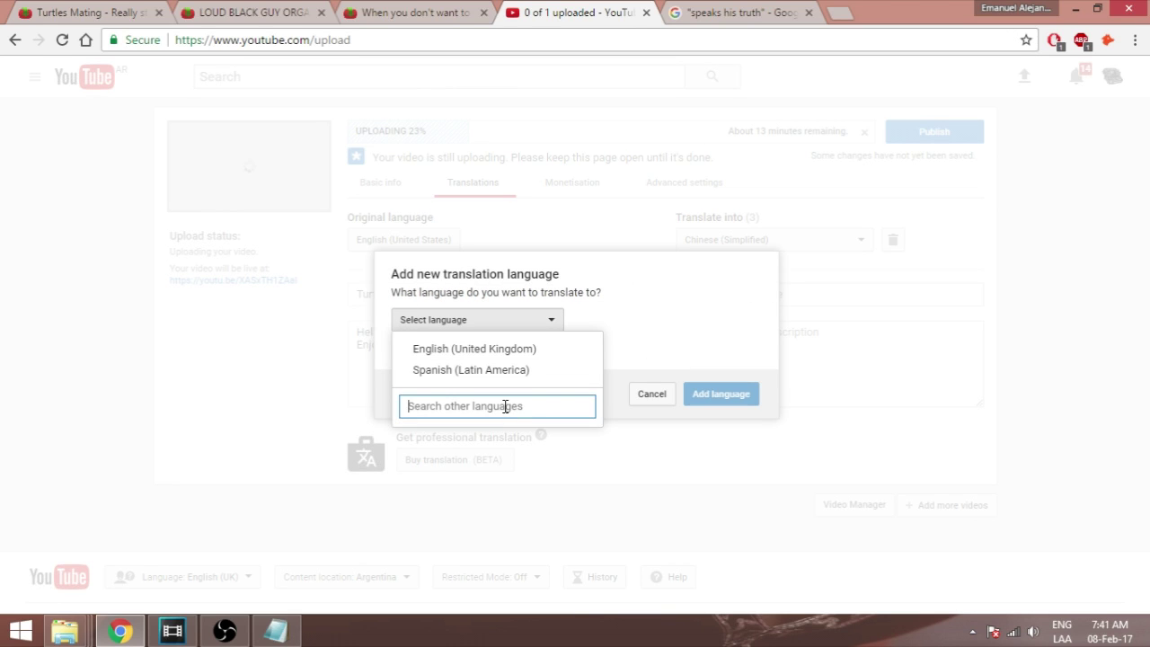
pyautogui.write('chine')
pyautogui.click(527, 562)
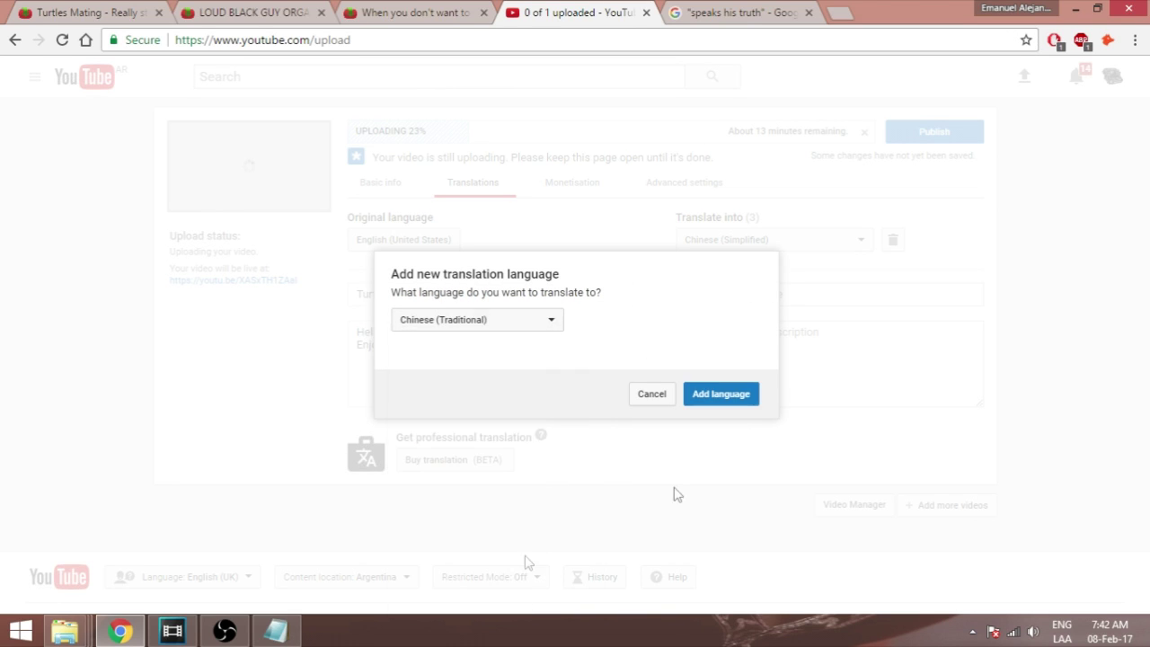
pyautogui.click(717, 392)
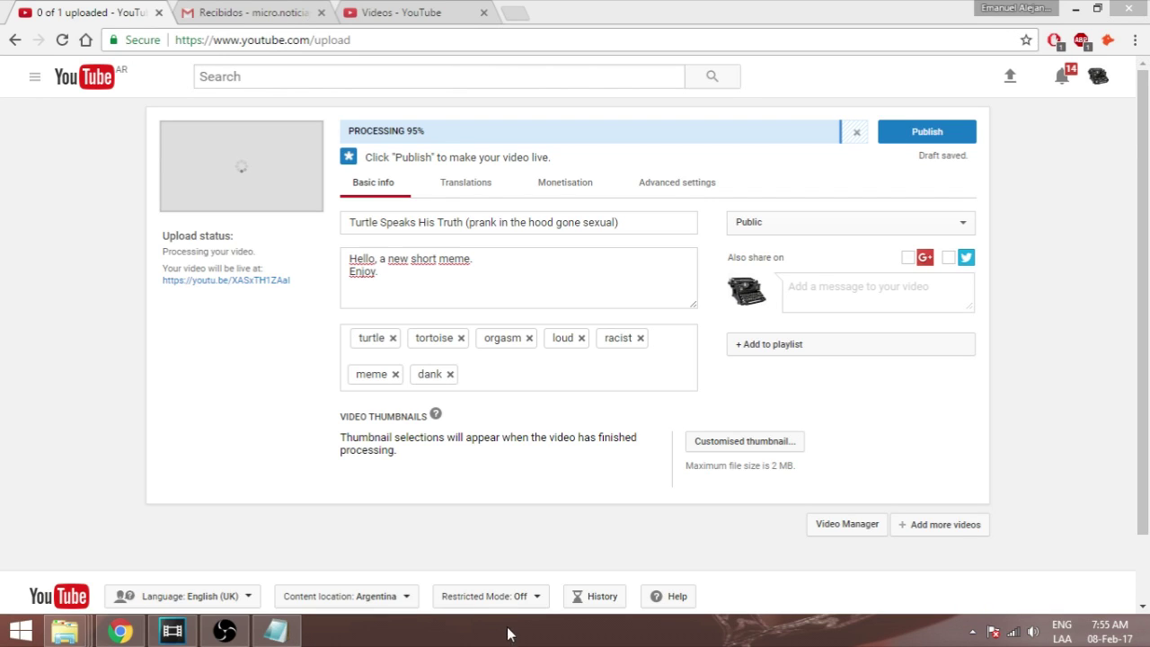
# Show the Arabic translation on the Translations tab, then return to Basic info.
pyautogui.click(468, 184)
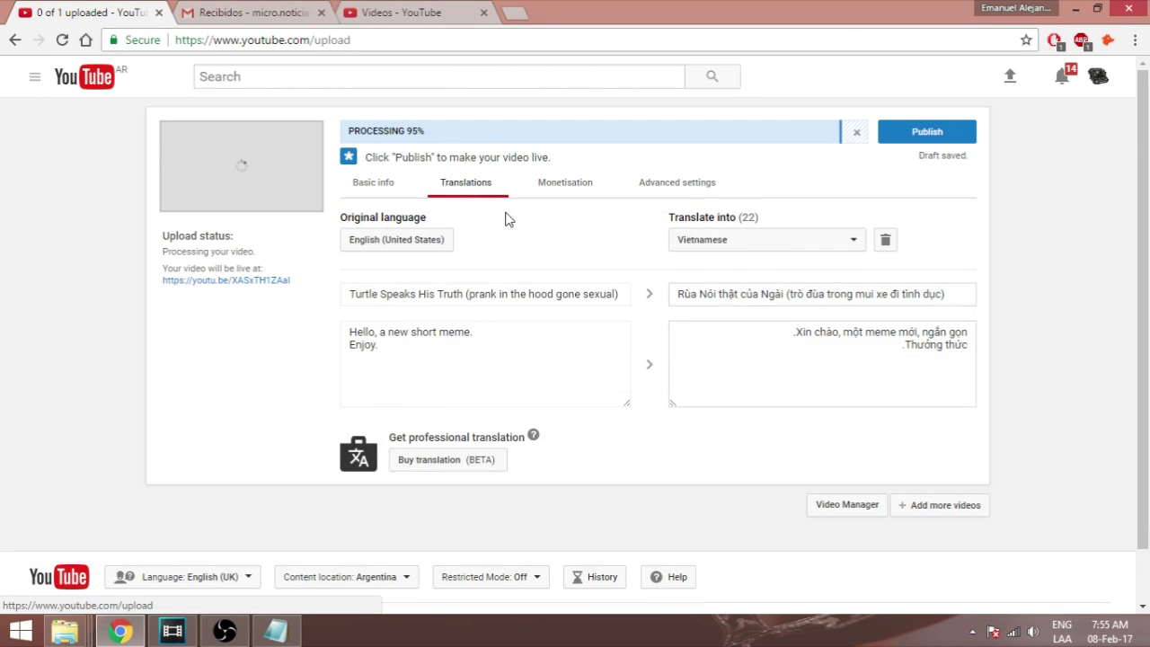
pyautogui.click(727, 244)
pyautogui.click(734, 95)
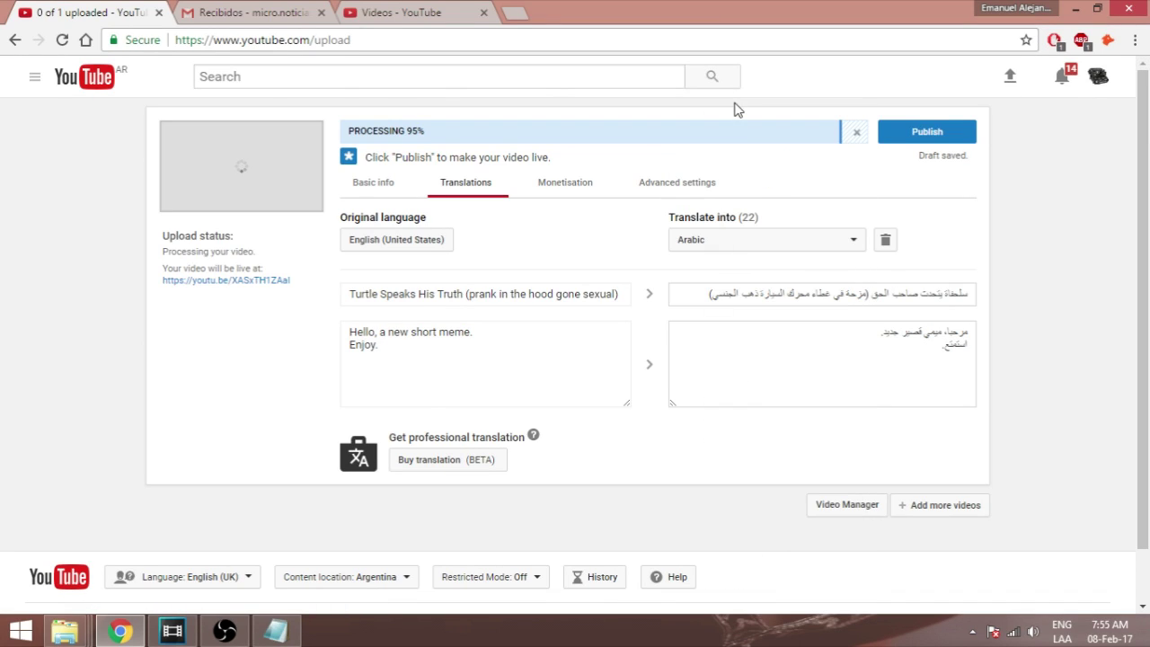
pyautogui.click(373, 183)
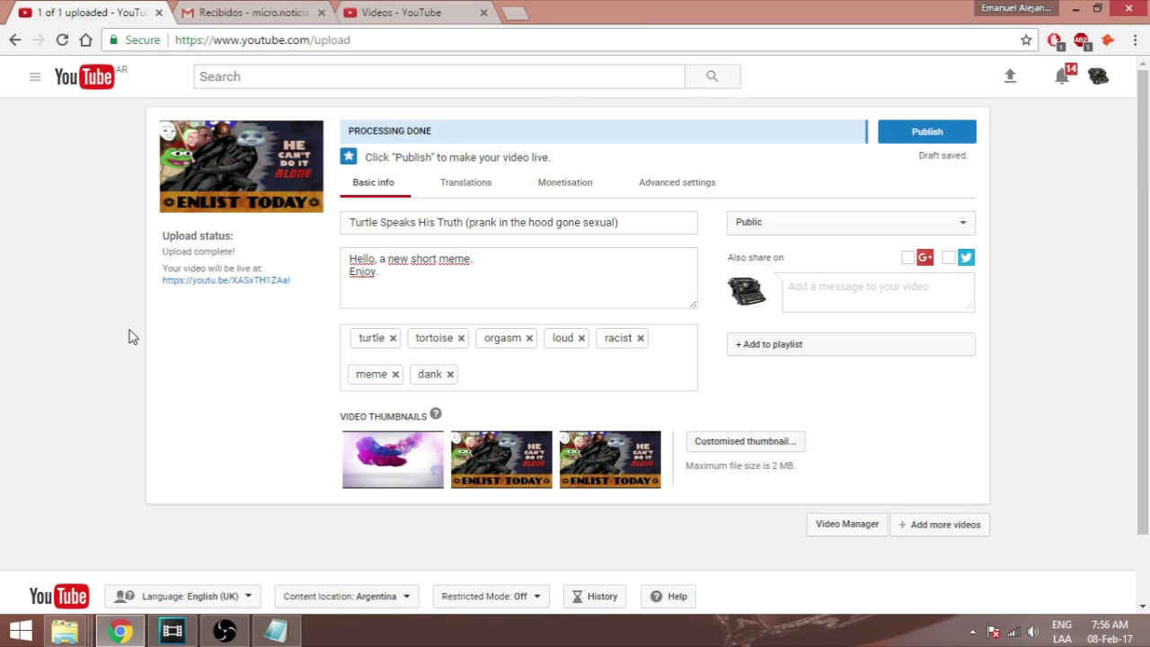
pyautogui.click(68, 634)
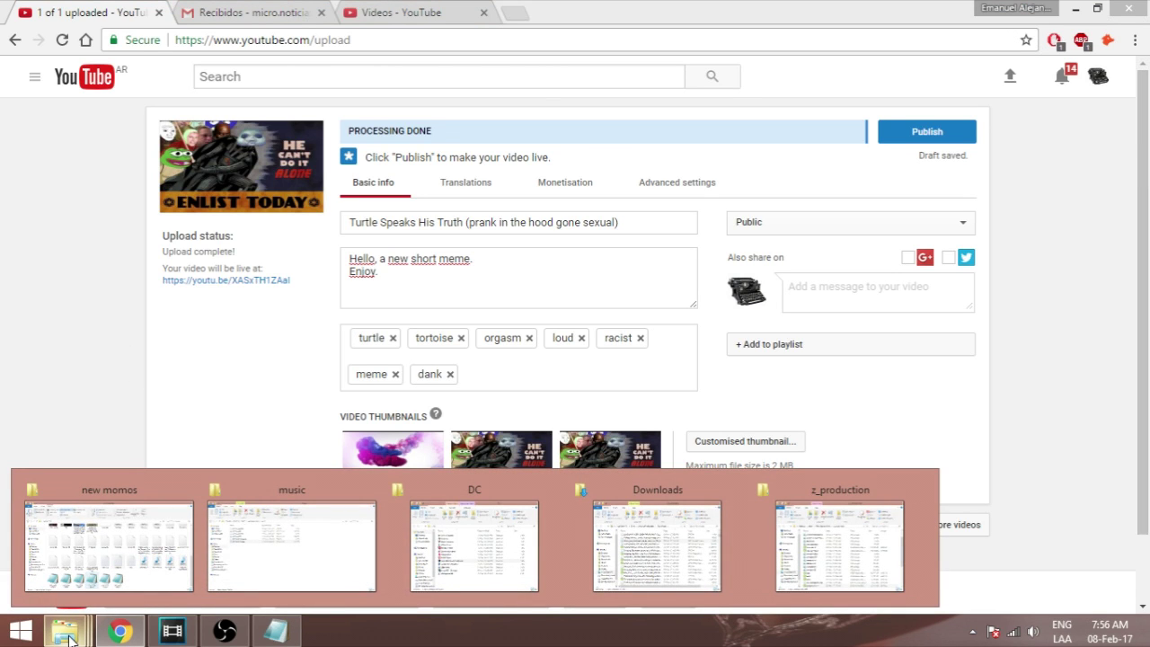
# Open Turtles_Mating from Downloads in GOM Player and play it from about 0:10.
pyautogui.click(706, 561)
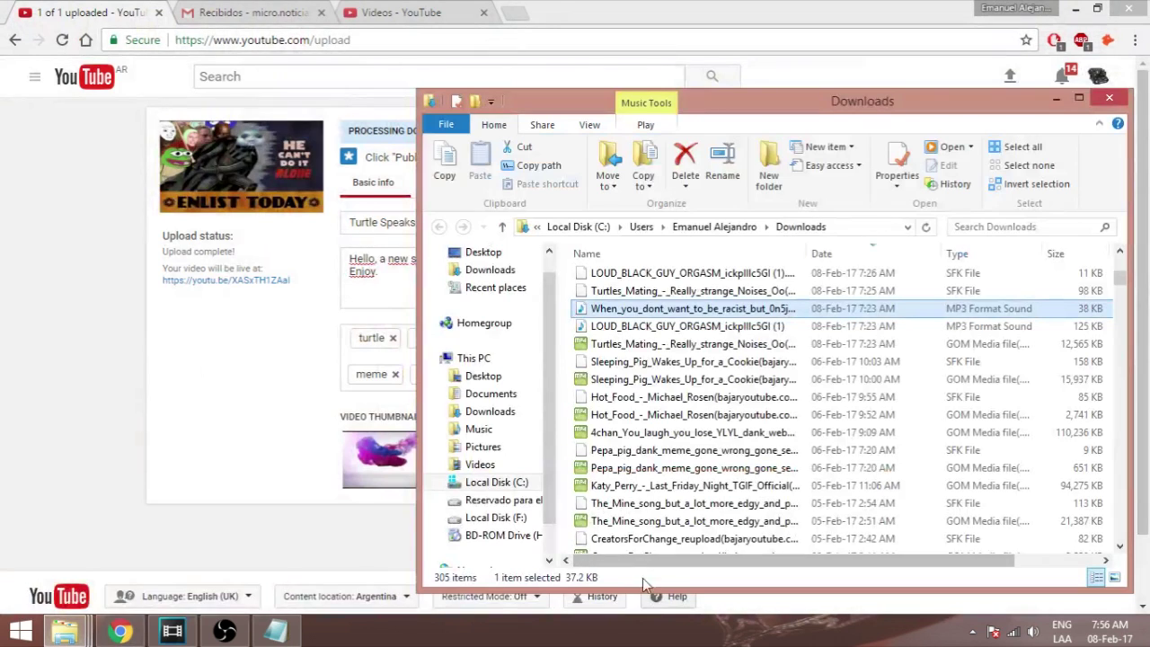
pyautogui.click(662, 348)
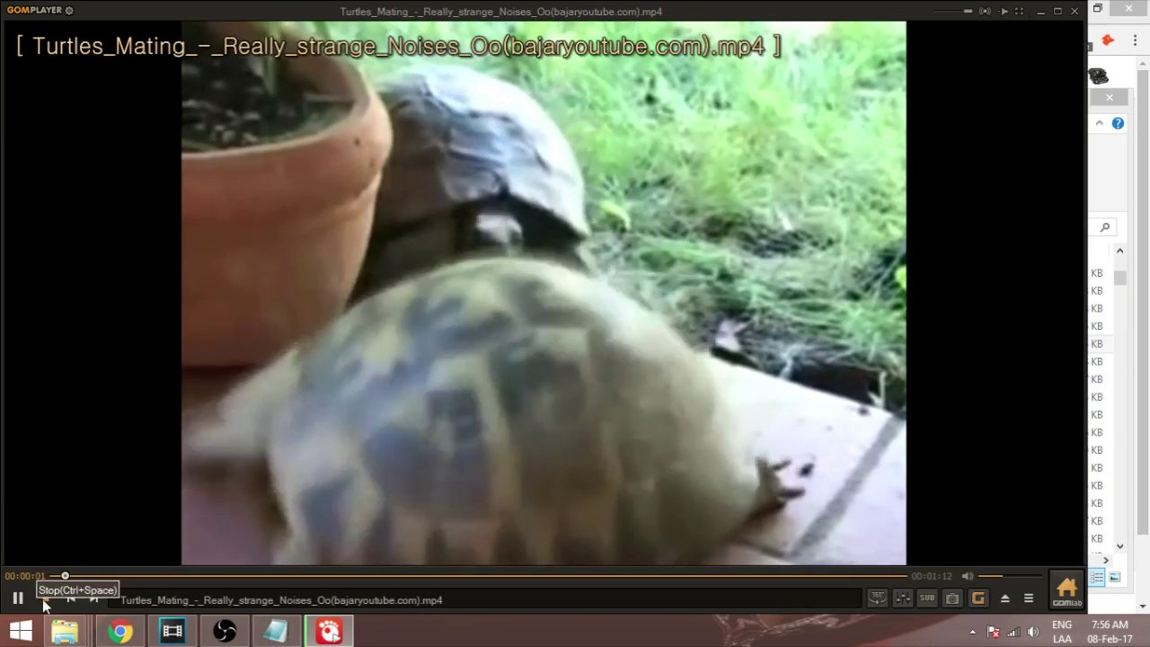
pyautogui.click(45, 598)
pyautogui.click(189, 575)
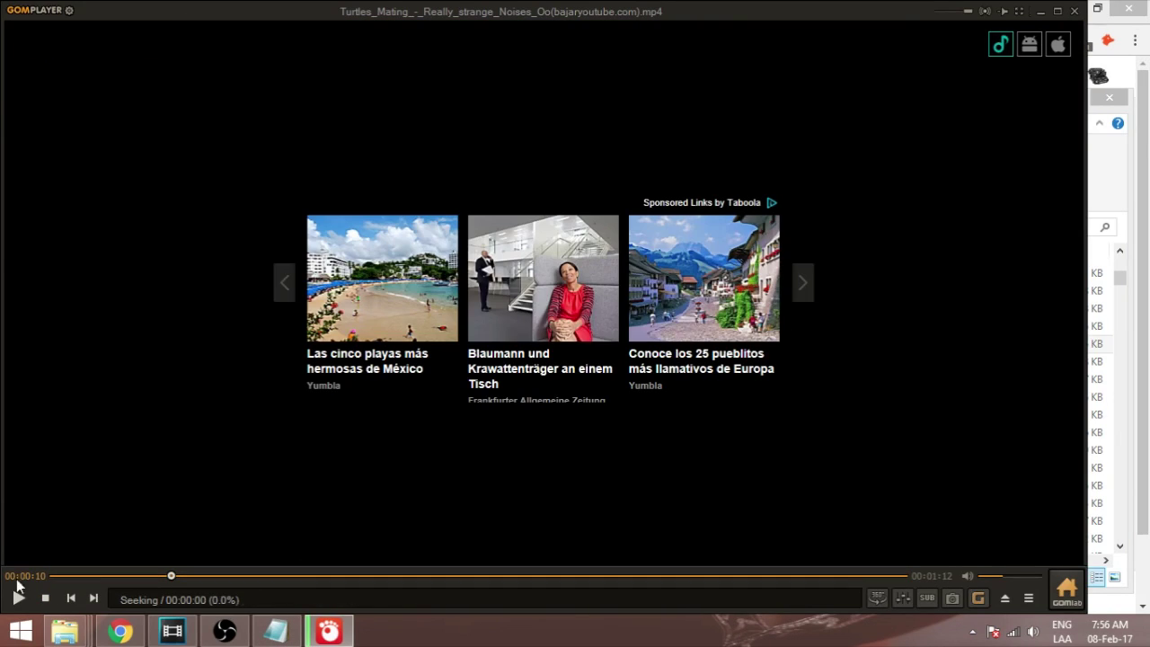
pyautogui.click(17, 598)
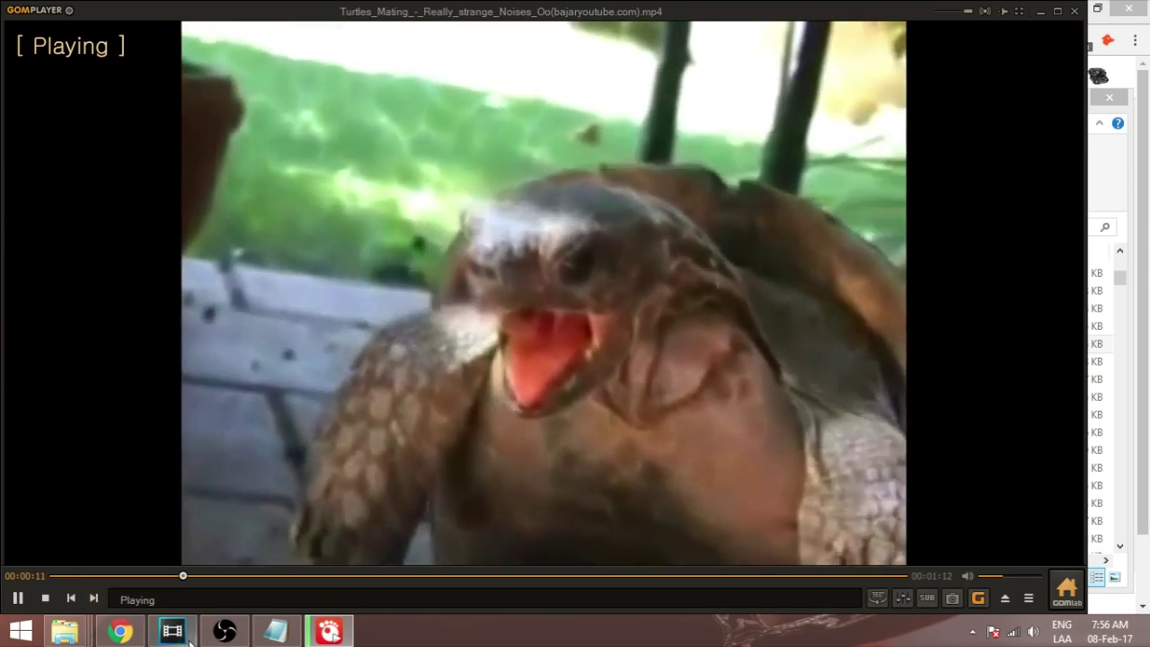
pyautogui.moveTo(189, 640)
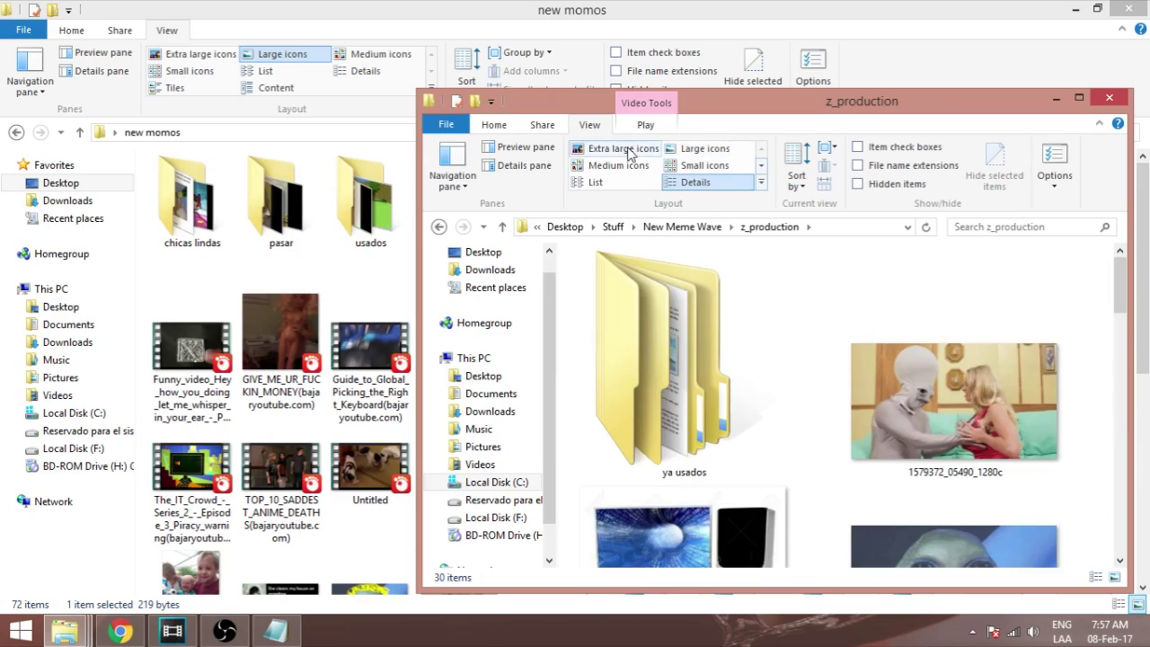
# Maximize the z_production window with its files shown as large icons.
pyautogui.moveTo(713, 106); pyautogui.dragTo(526, 30)
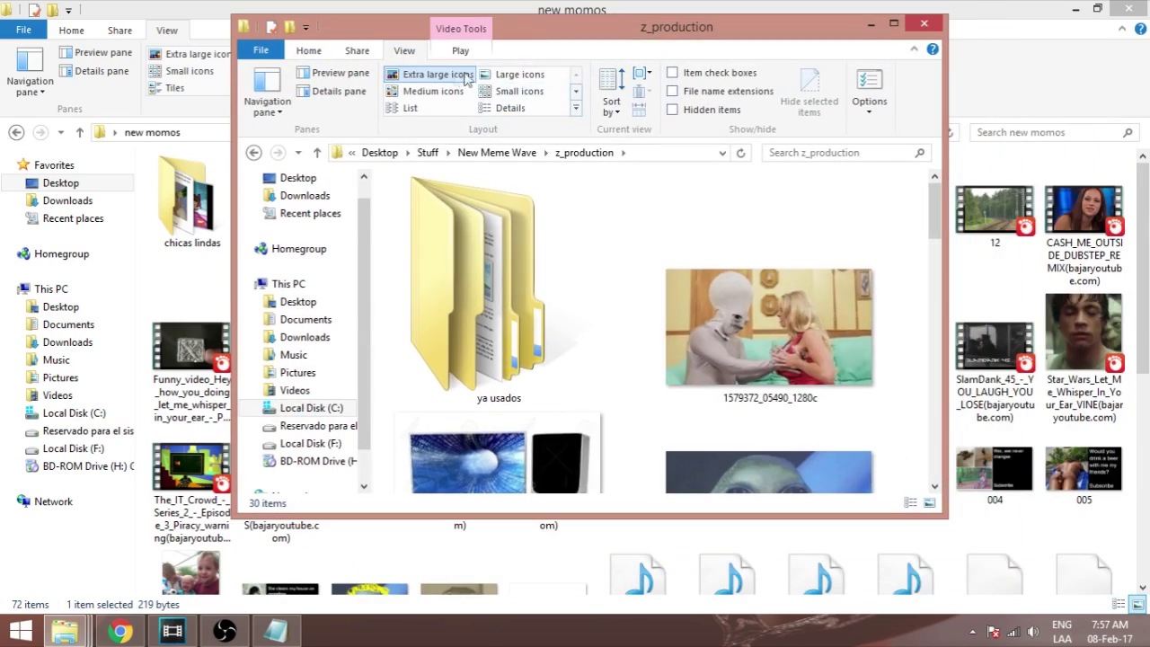
pyautogui.click(520, 75)
pyautogui.doubleClick(660, 29)
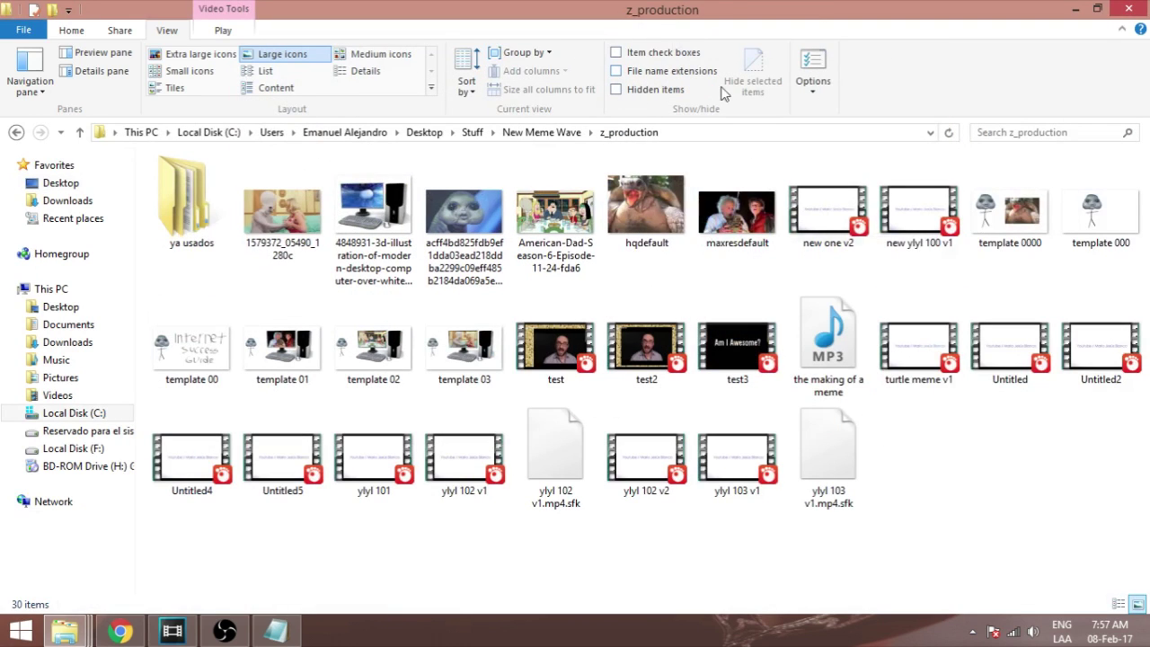
# Select the hqdefault turtle image and choose Rename from its context menu.
pyautogui.click(667, 212)
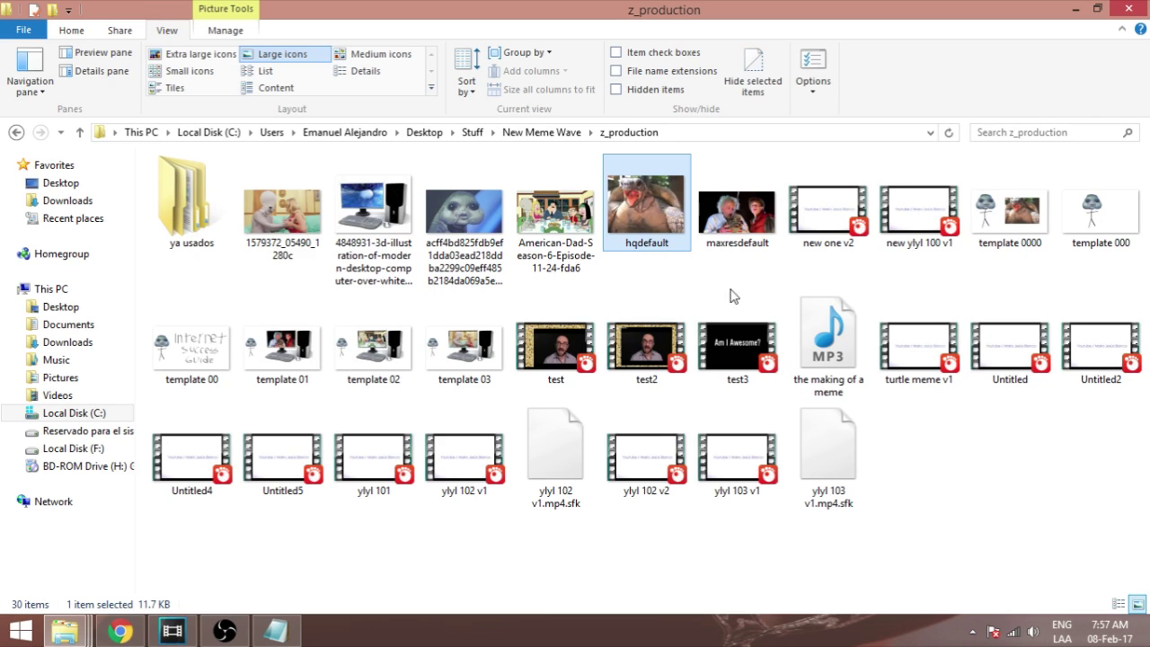
pyautogui.rightClick(625, 209)
pyautogui.click(703, 580)
pyautogui.click(119, 632)
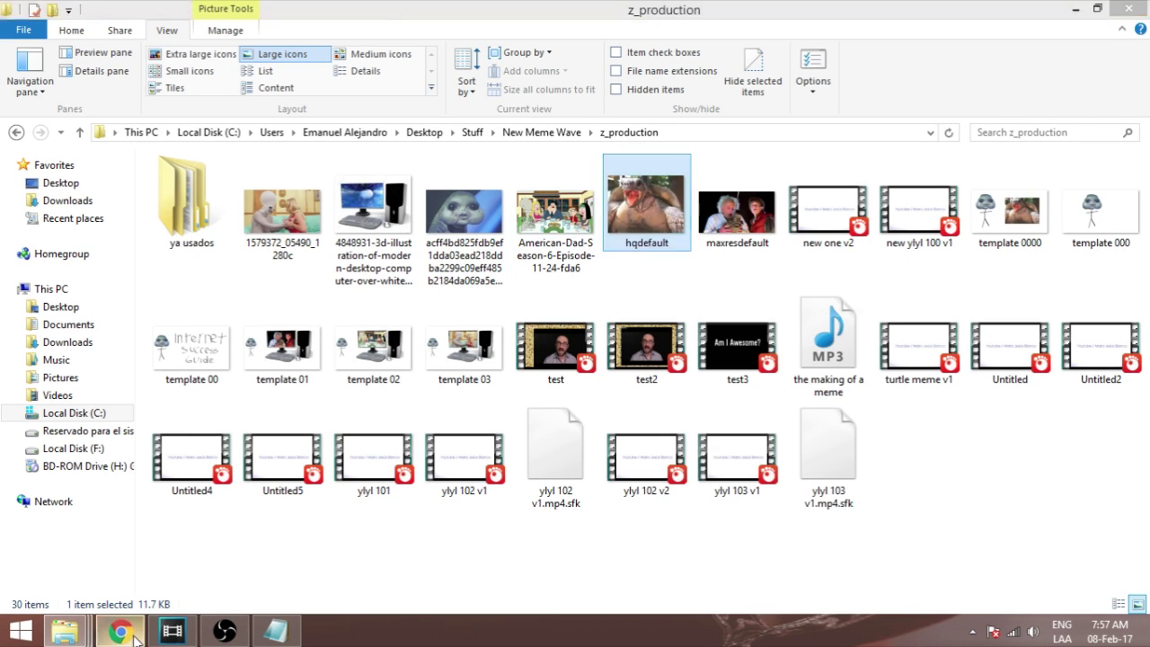
# Use hqdefault as the custom thumbnail and publish the video.
pyautogui.click(734, 442)
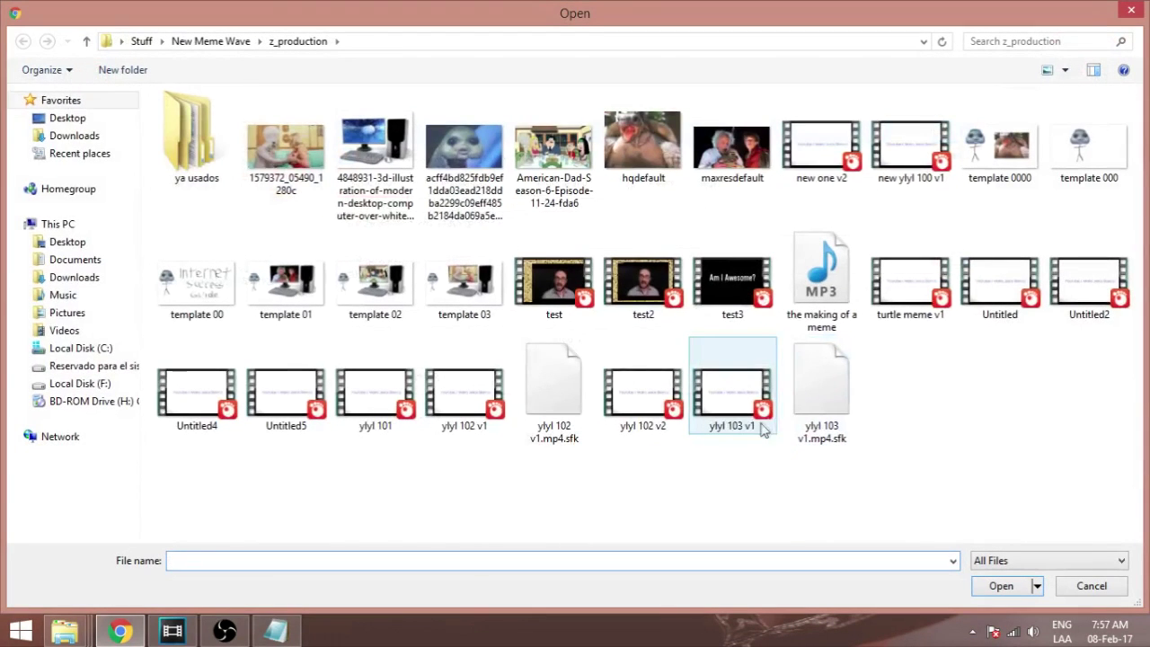
pyautogui.doubleClick(650, 150)
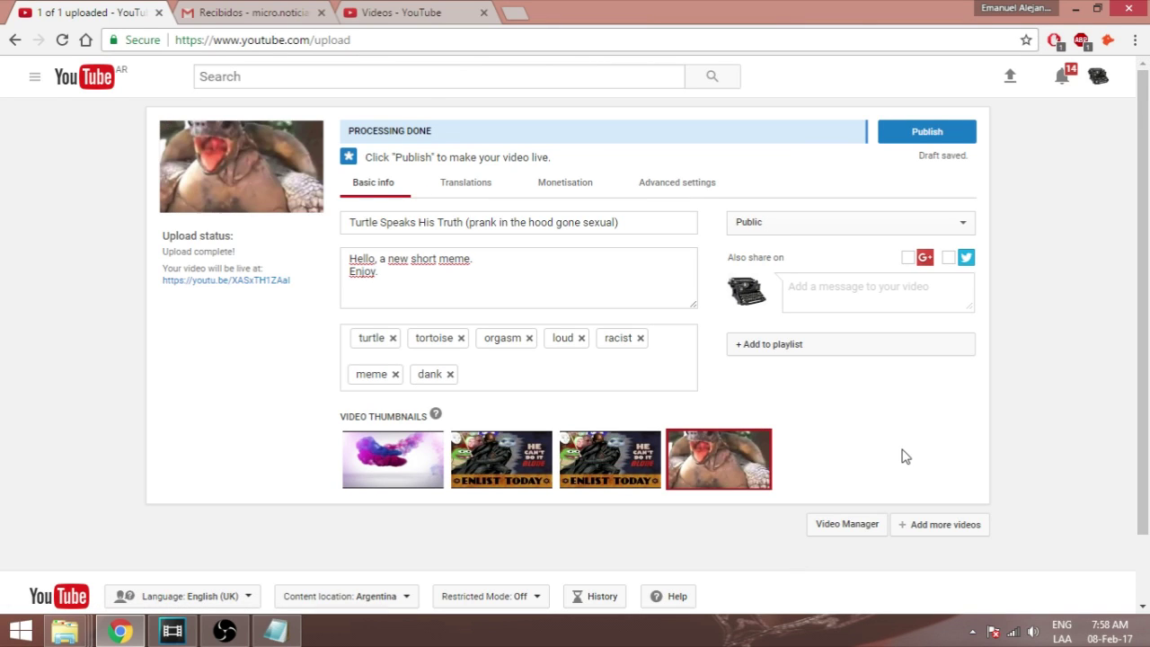
pyautogui.click(928, 135)
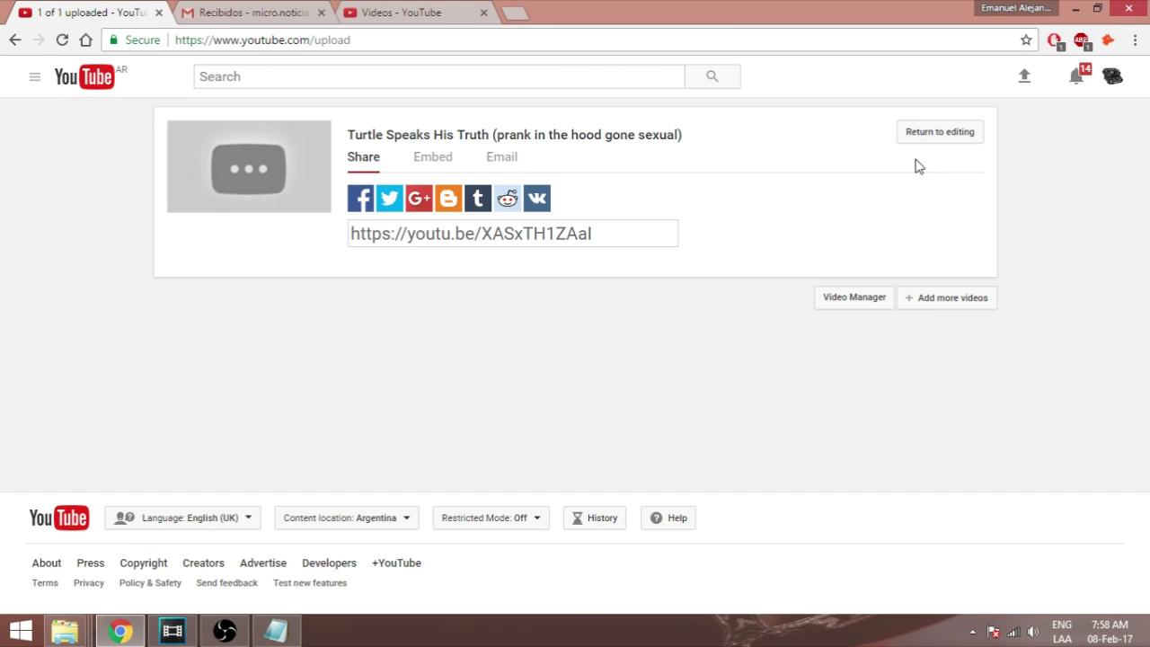
# Copy the video's share link and switch to the Facebook page tab with Ctrl+3.
pyautogui.moveTo(589, 233); pyautogui.dragTo(323, 227)
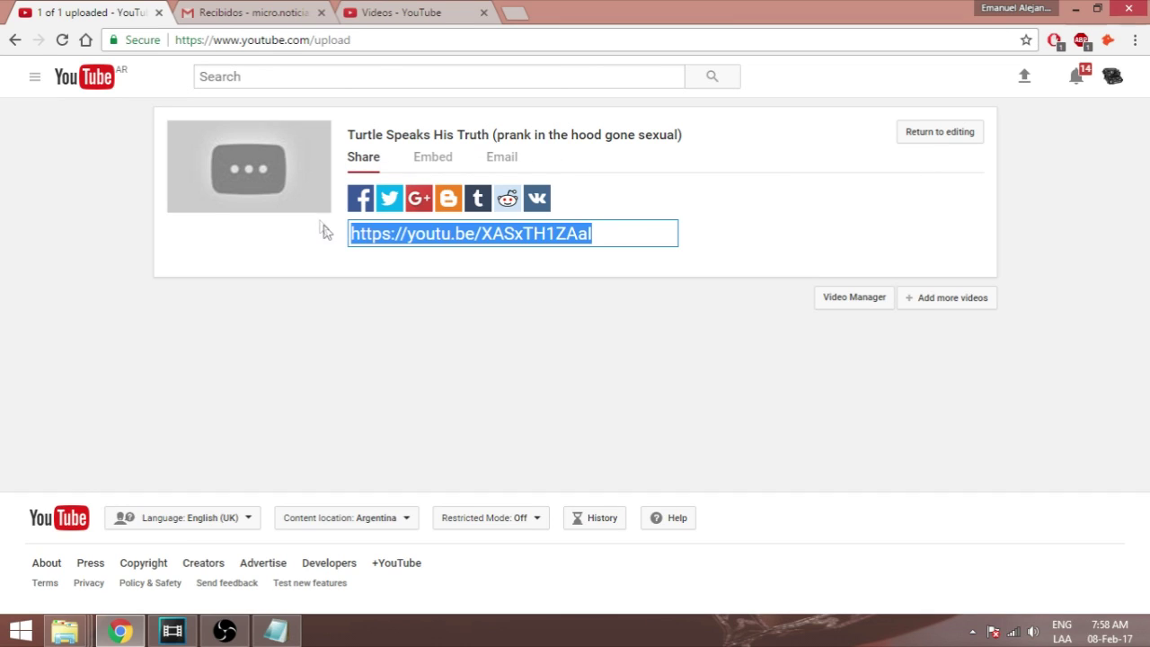
pyautogui.hotkey('ctrl', '3')
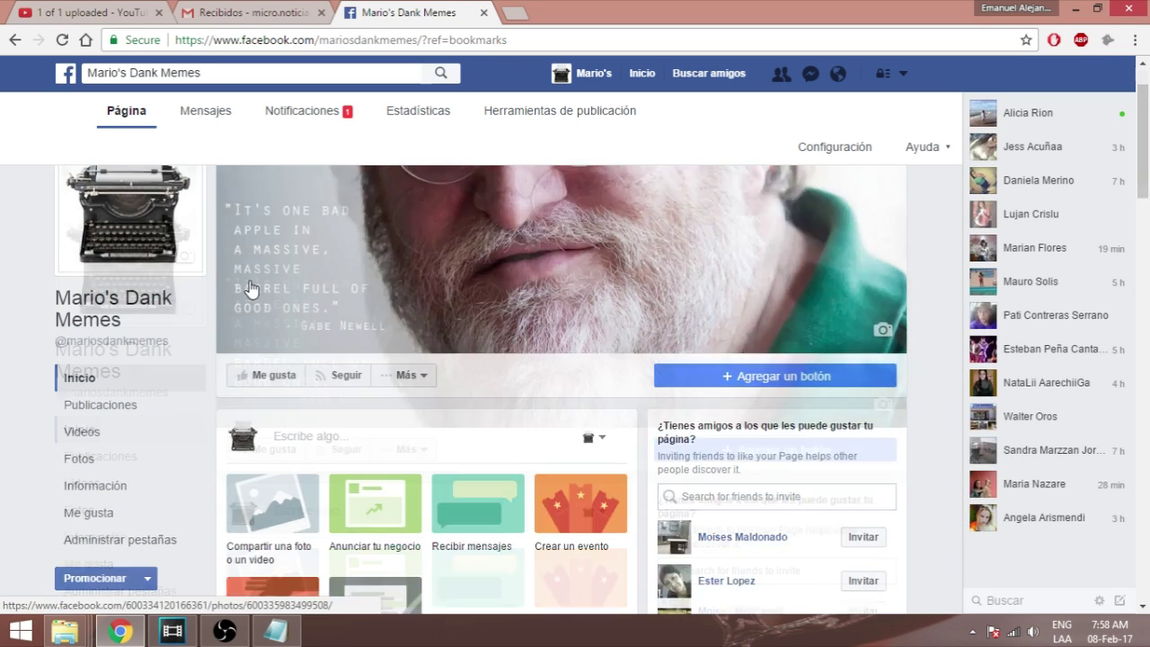
# Post the pasted YouTube share link on the Facebook meme page.
pyautogui.scroll(-1, 372, 347)
pyautogui.click(374, 342)
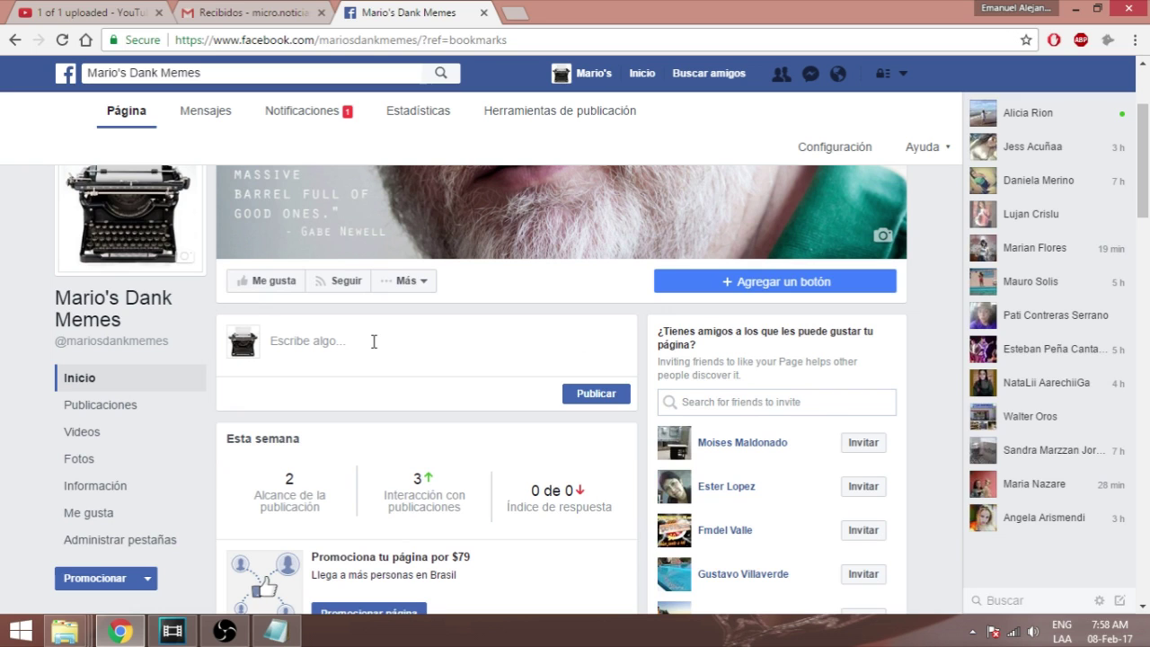
pyautogui.write('https://youtu.be/XAaxTH1ZAal')
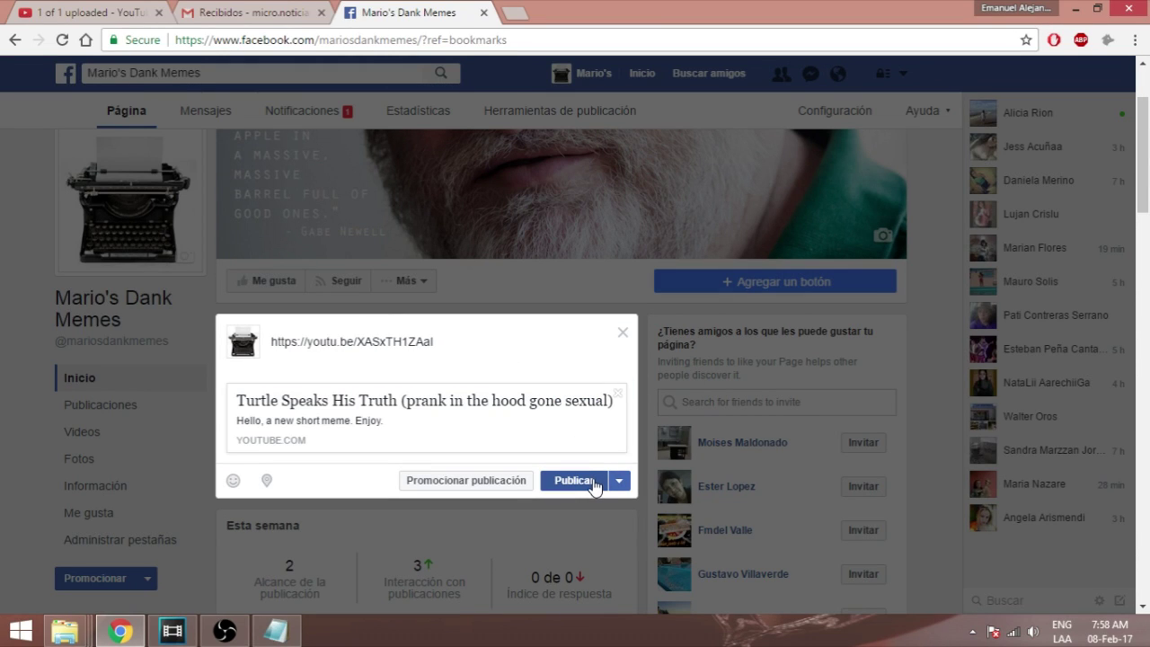
pyautogui.click(592, 486)
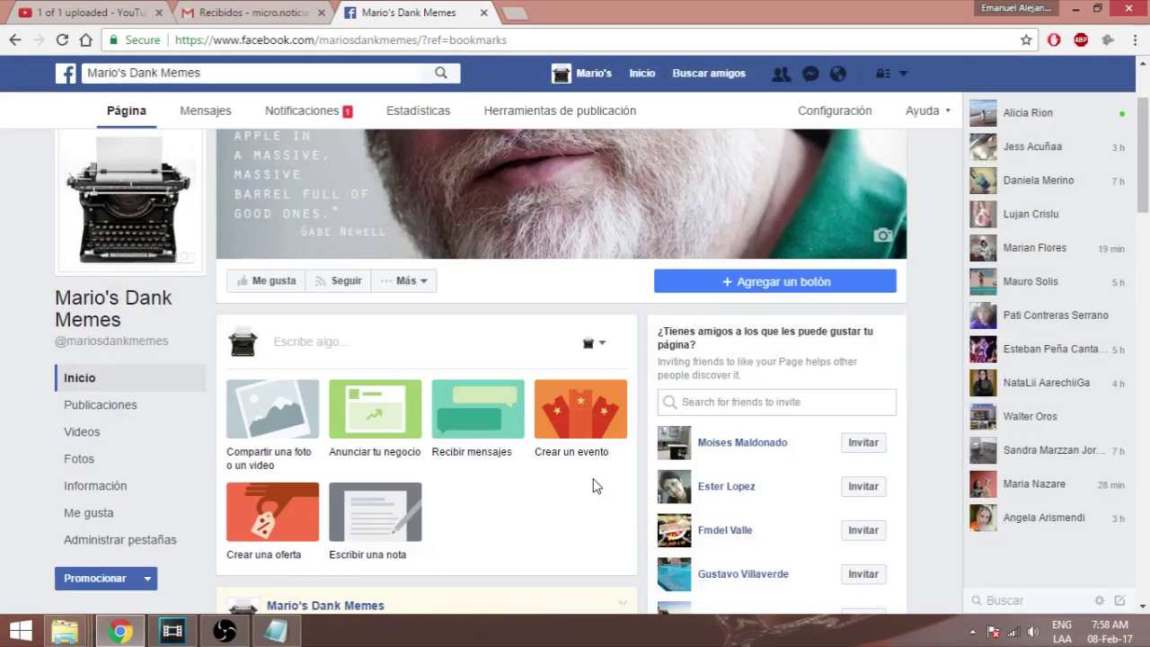
# Return to the YouTube tab and go to My channel from the guide menu.
pyautogui.scroll(-5, 593, 485)
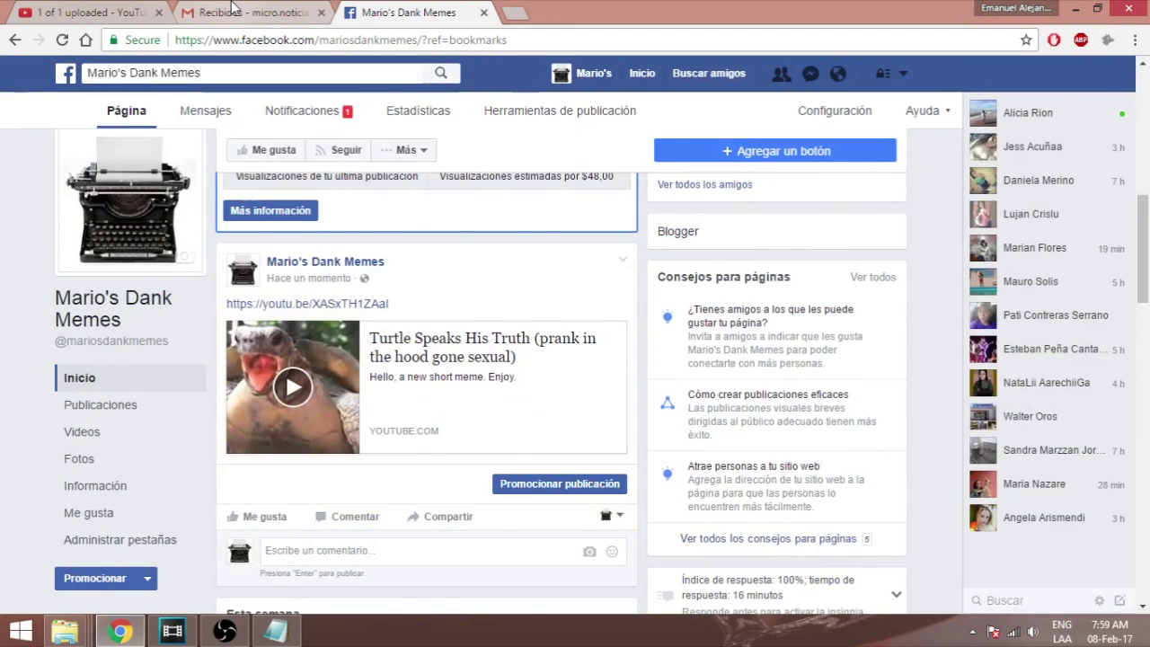
pyautogui.click(231, 7)
pyautogui.click(113, 11)
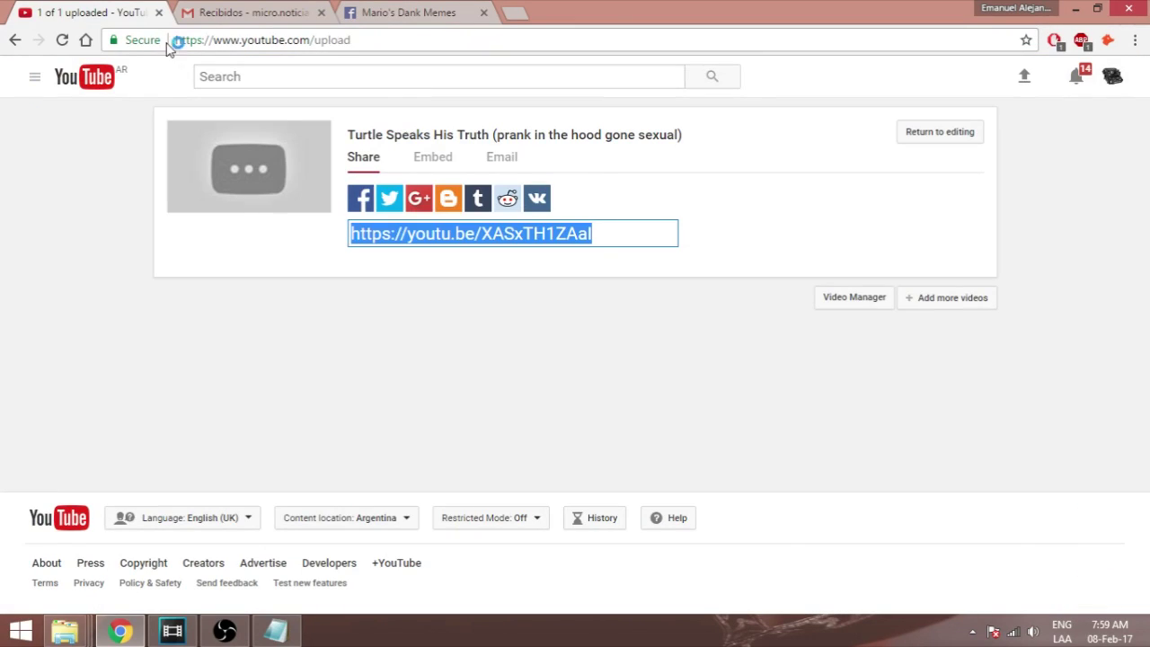
pyautogui.click(35, 76)
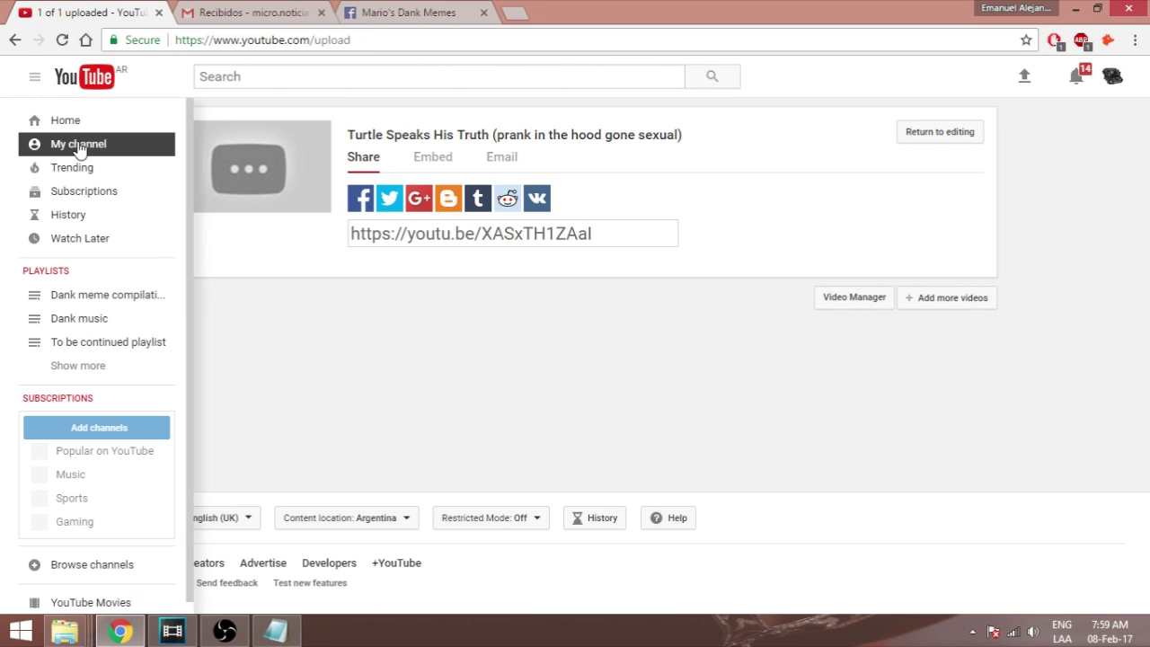
pyautogui.click(79, 146)
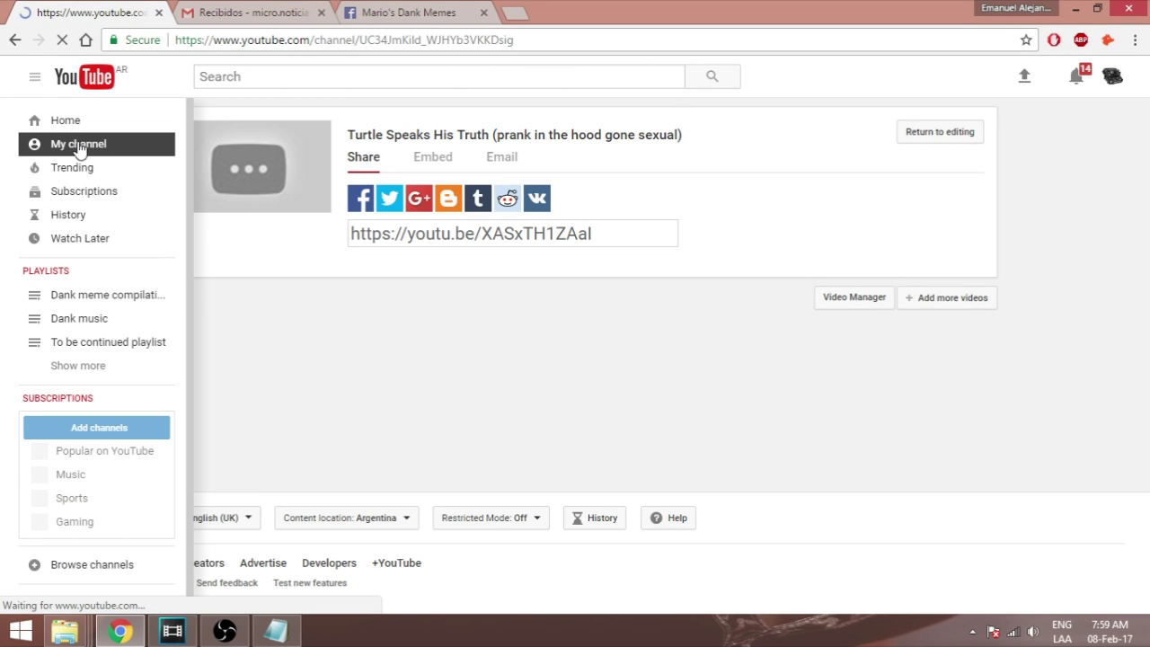